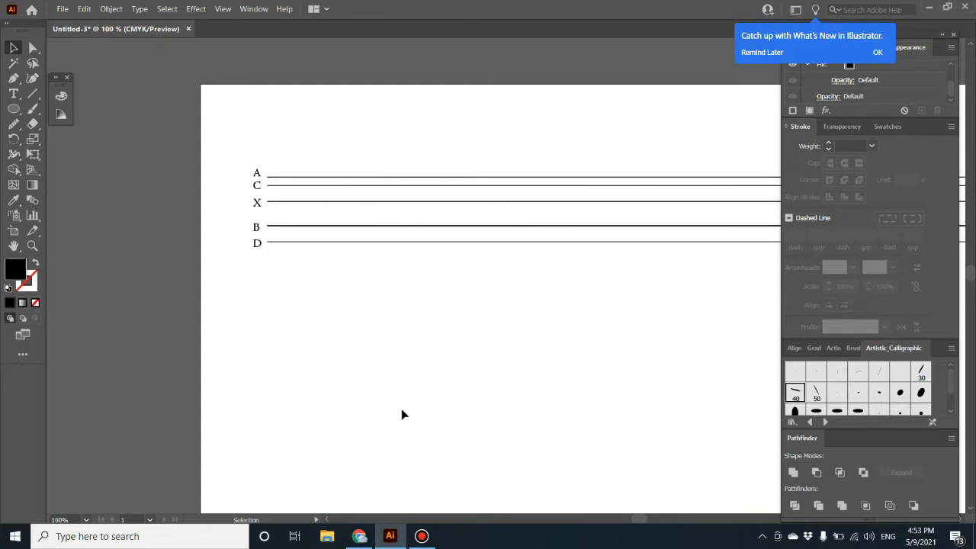
Place the lettering photo IMG_20210509_162847 from the Downloads folder into the document and shift it over the artboard
{"action": "left_click", "coordinate": [411, 388]}
{"action": "left_click", "coordinate": [414, 293]}
{"action": "key", "text": "ctrl"}
{"action": "key", "text": "shift+ctrl+p"}
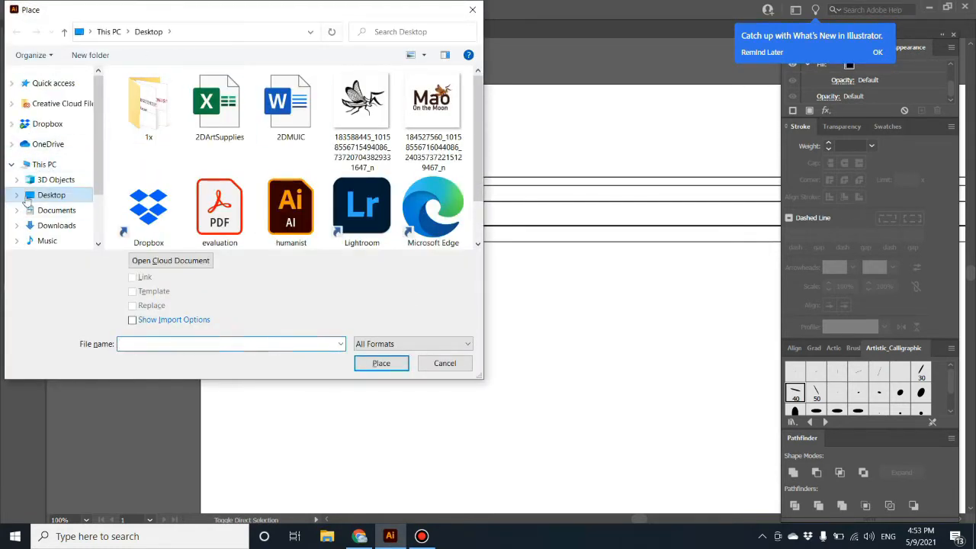
{"action": "left_click", "coordinate": [57, 226]}
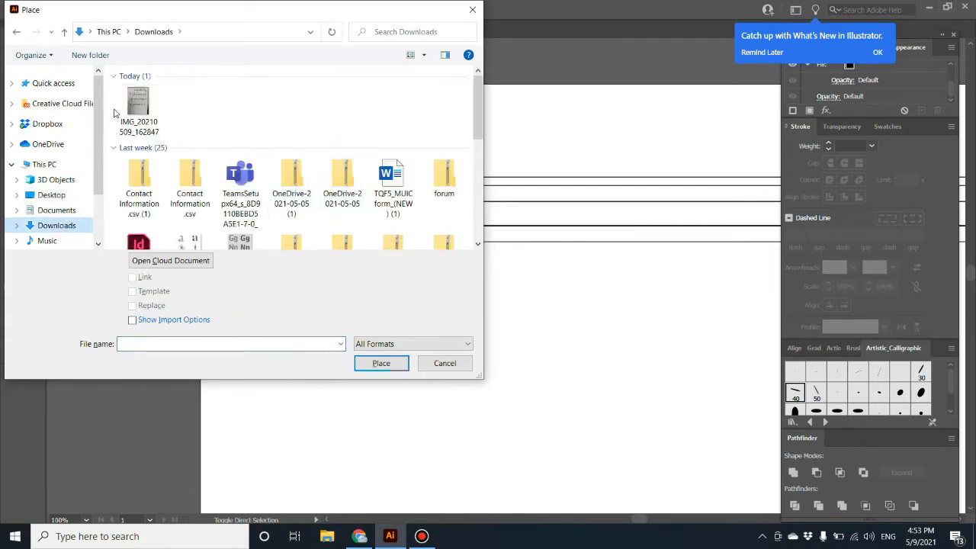
{"action": "left_click", "coordinate": [138, 106]}
{"action": "left_click", "coordinate": [378, 364]}
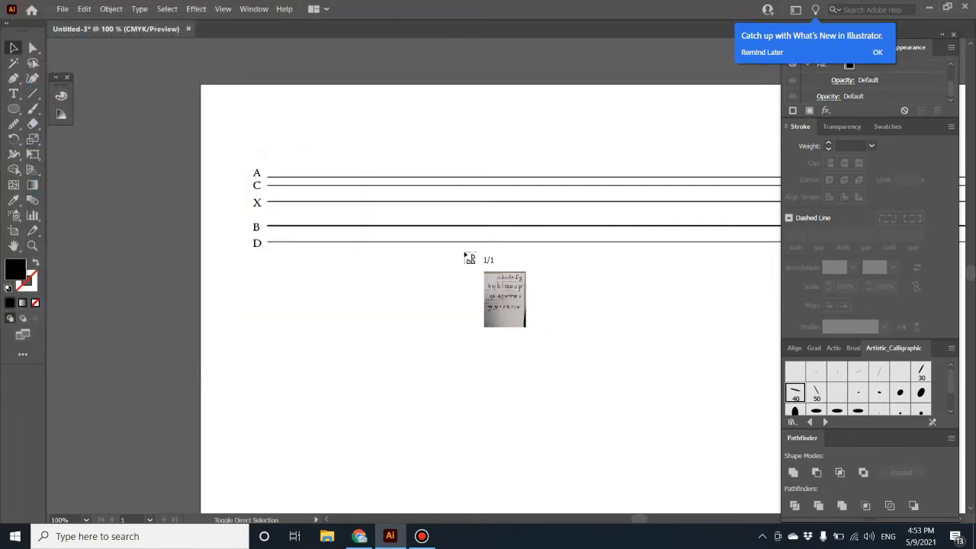
{"action": "left_click", "coordinate": [387, 305]}
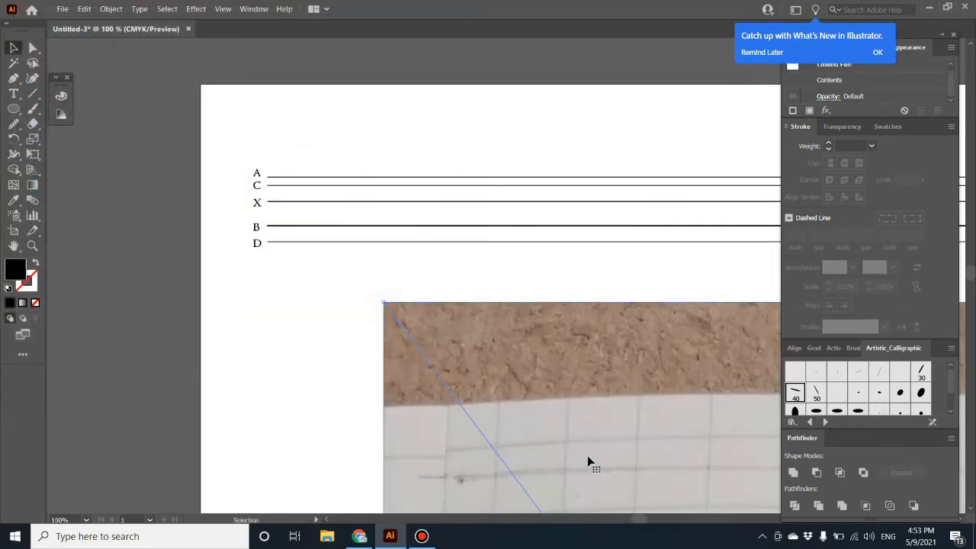
{"action": "left_click_drag", "start_coordinate": [587, 457], "coordinate": [378, 120]}
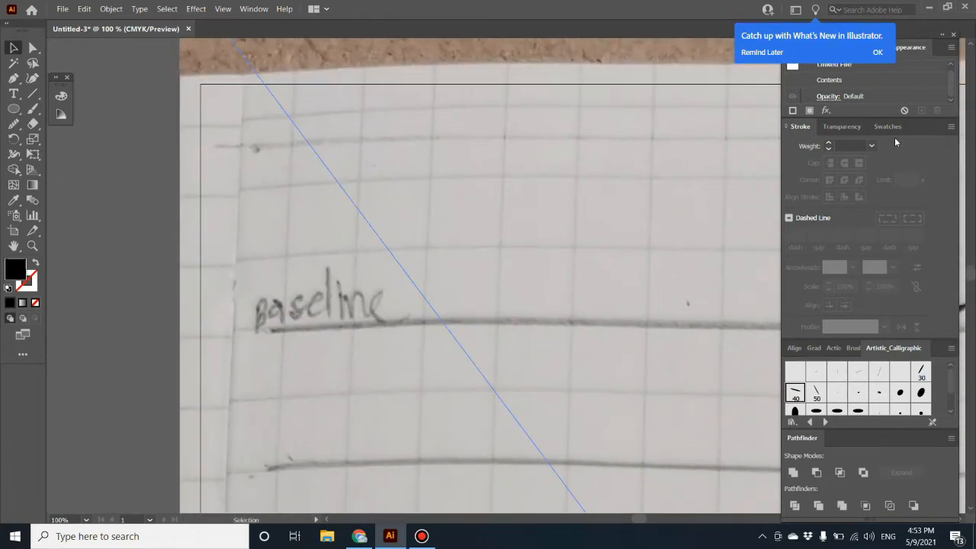
Create a new layer above the guidelines, transfer the placed photo onto it, and lock Layer 1
{"action": "left_click", "coordinate": [255, 10]}
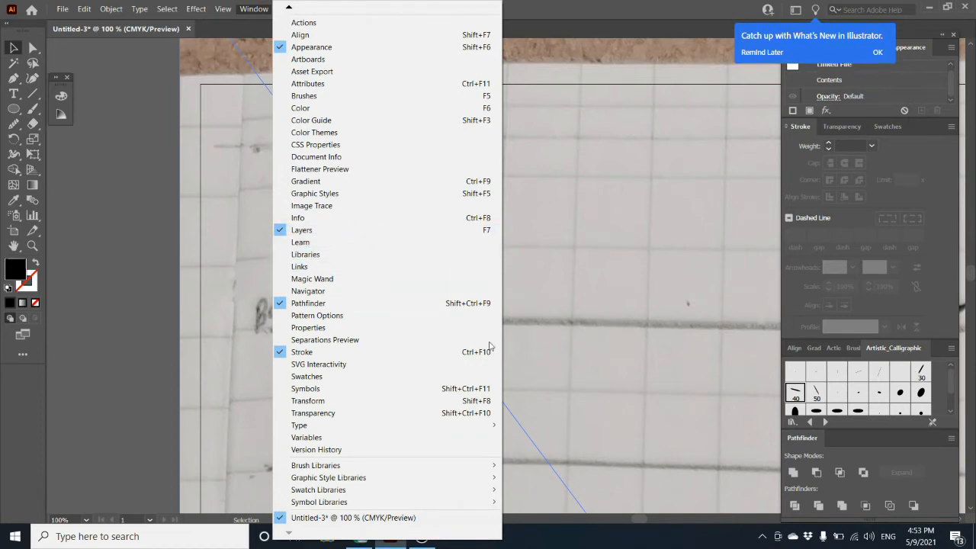
{"action": "left_click", "coordinate": [314, 230]}
{"action": "left_click_drag", "start_coordinate": [899, 177], "coordinate": [726, 161]}
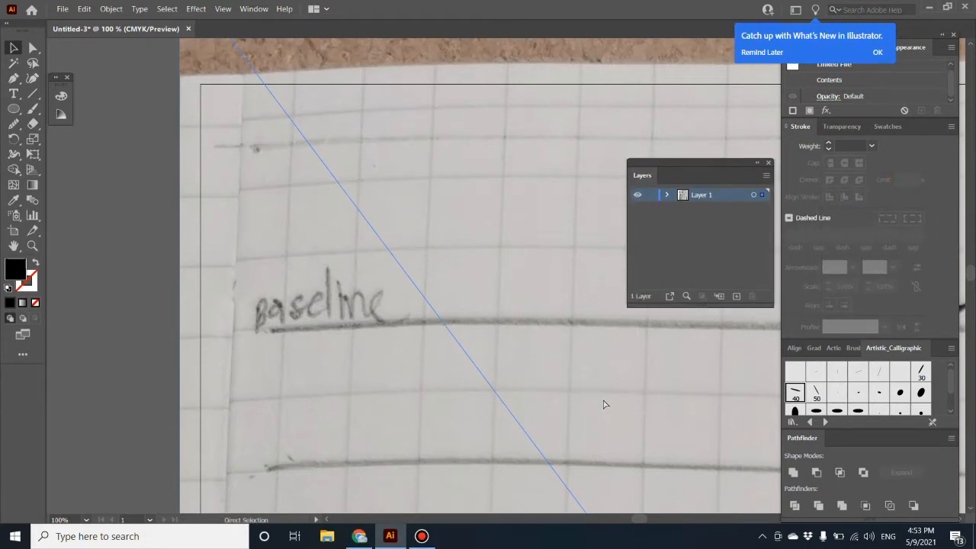
{"action": "key", "text": "Delete"}
{"action": "left_click", "coordinate": [736, 297]}
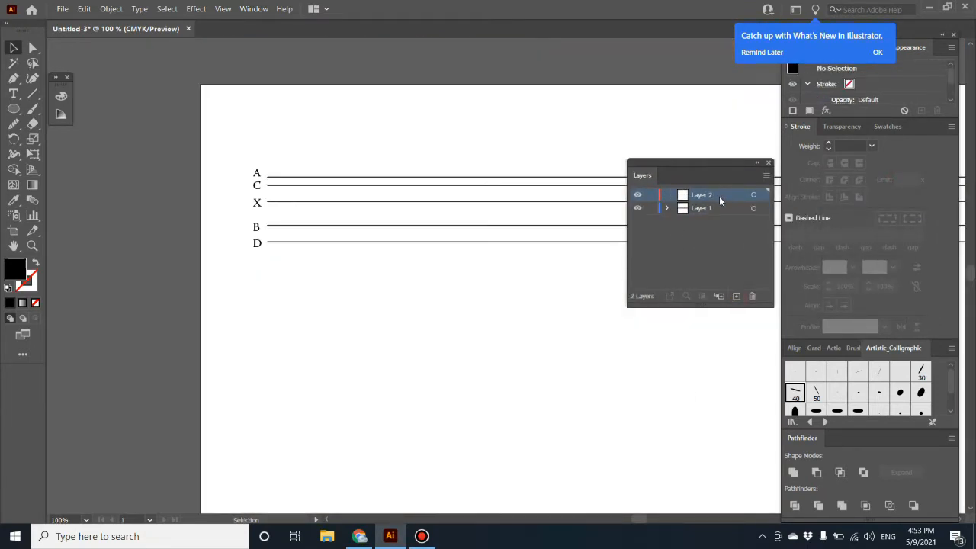
{"action": "key", "text": "ctrl+v"}
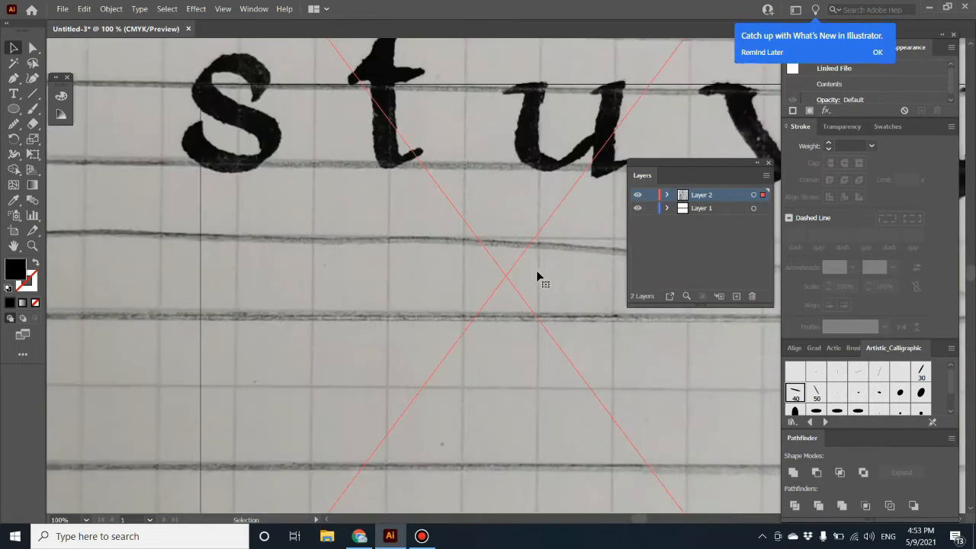
{"action": "left_click", "coordinate": [650, 208]}
Scale the oversized photo down proportionally about its centre and move it over the guidelines on the artboard
{"action": "scroll", "coordinate": [445, 451], "scroll_direction": "up", "scroll_amount": 5}
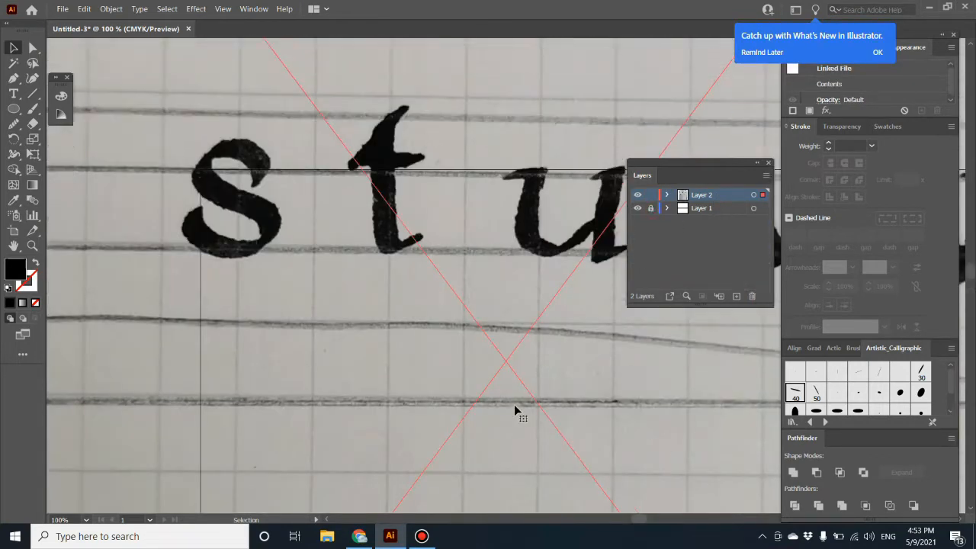
{"action": "key", "text": "ctrl+0"}
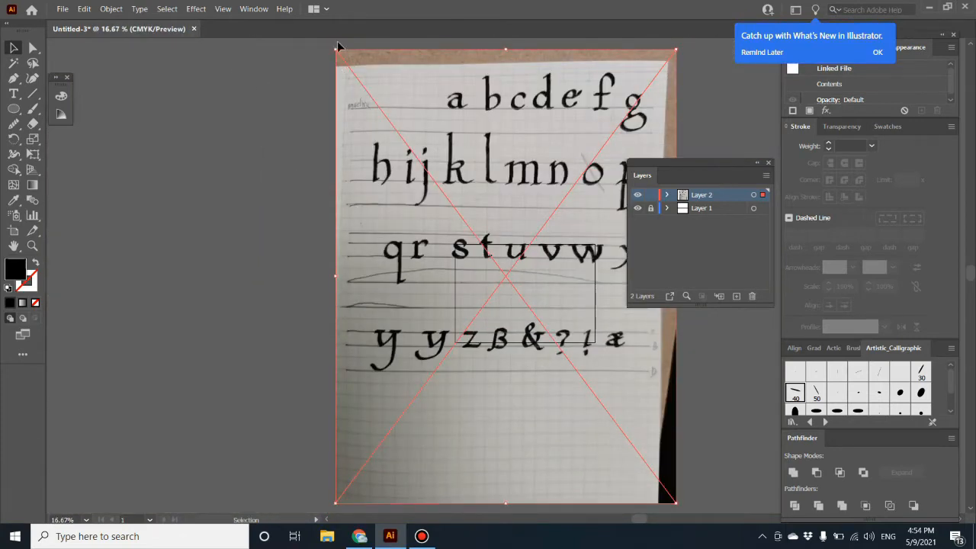
{"action": "left_click_drag", "start_coordinate": [335, 47], "coordinate": [566, 281]}
{"action": "left_click_drag", "start_coordinate": [606, 404], "coordinate": [514, 349]}
{"action": "key", "text": "ctrl+plus"}
{"action": "key", "text": "ctrl+plus"}
{"action": "key", "text": "ctrl+plus"}
{"action": "key", "text": "ctrl+plus"}
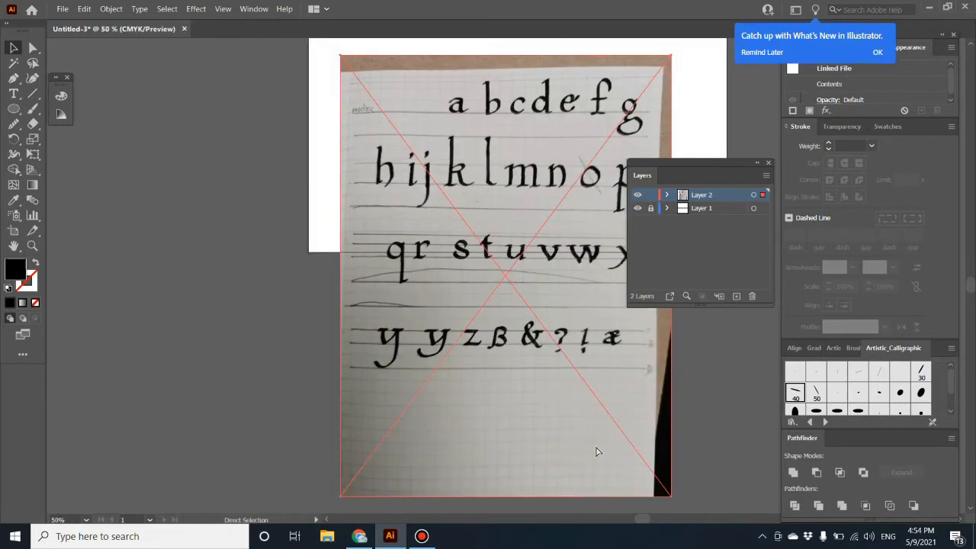
{"action": "scroll", "coordinate": [576, 374], "scroll_direction": "up", "scroll_amount": 5}
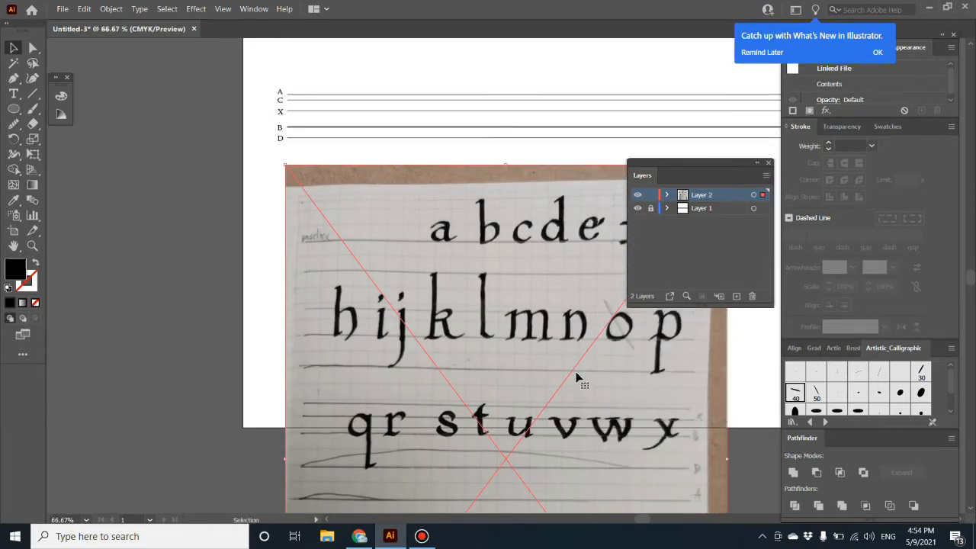
{"action": "mouse_move", "coordinate": [525, 385]}
{"action": "left_mouse_down"}
{"action": "mouse_move", "coordinate": [496, 297]}
{"action": "mouse_move", "coordinate": [476, 316]}
{"action": "left_mouse_up"}
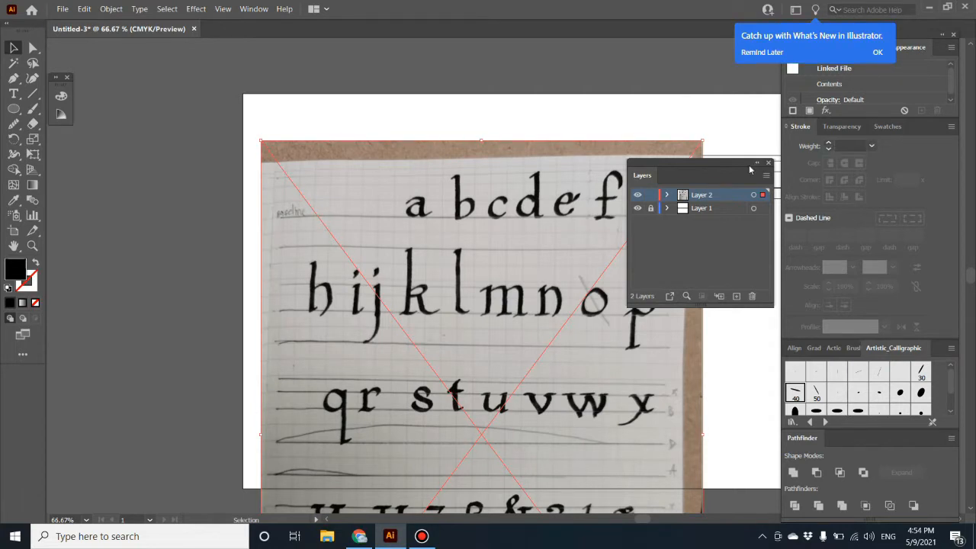
Set the photo's blending mode to Multiply so the guidelines show through it
{"action": "left_click_drag", "start_coordinate": [702, 170], "coordinate": [831, 194]}
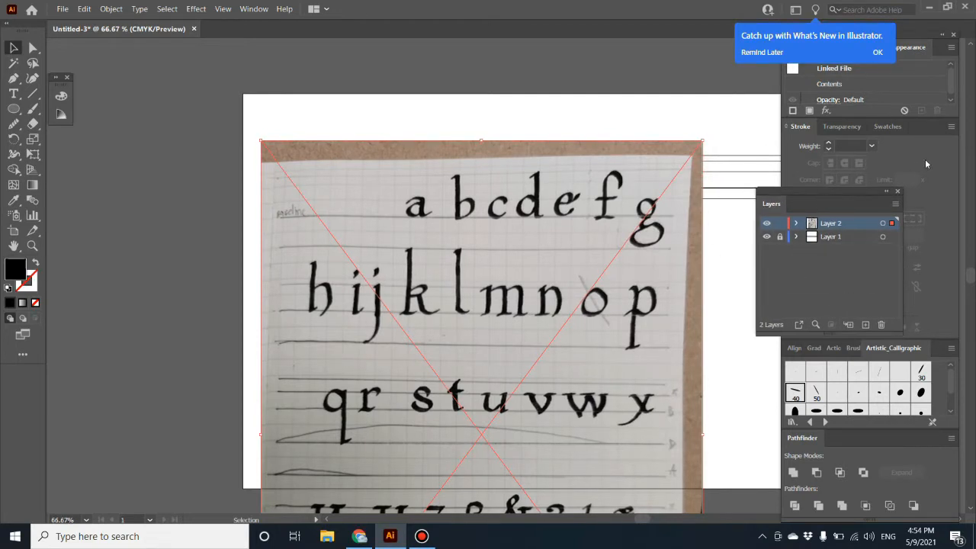
{"action": "left_click", "coordinate": [840, 131]}
{"action": "left_click", "coordinate": [841, 128]}
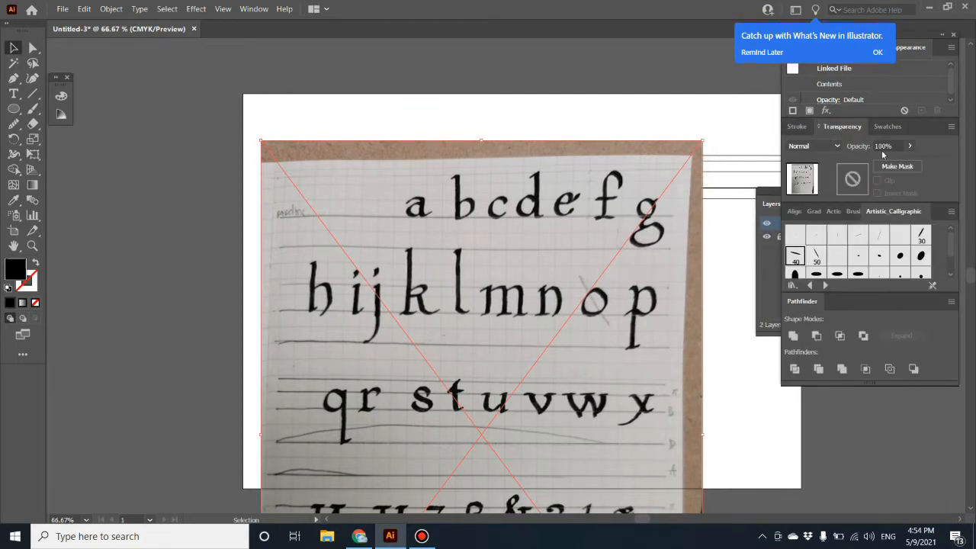
{"action": "left_click", "coordinate": [829, 146]}
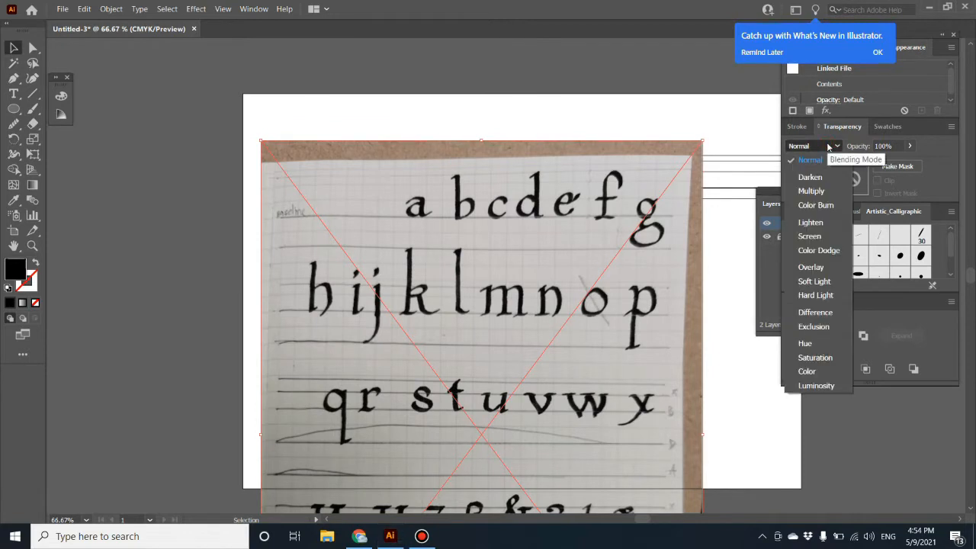
{"action": "left_click", "coordinate": [827, 190]}
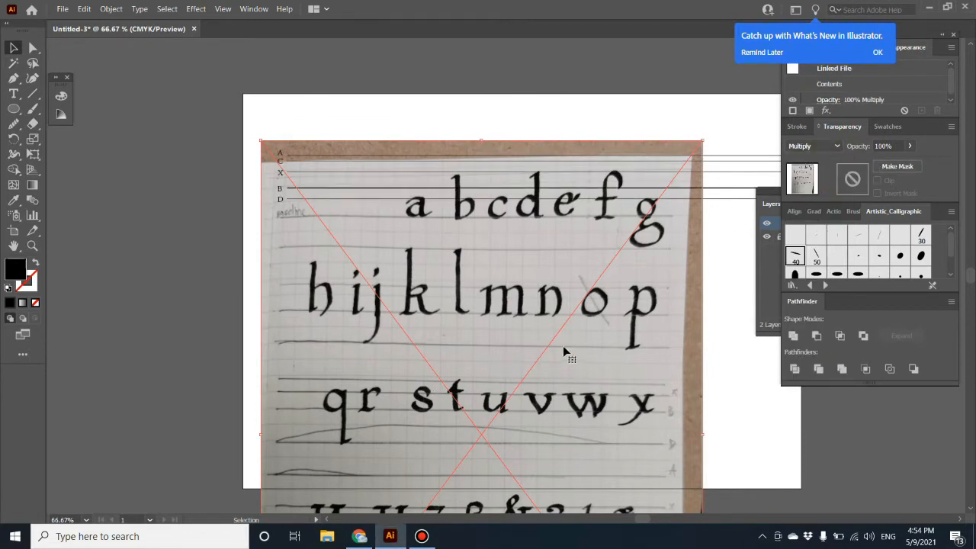
Reposition the photo and scale it down slightly to fit its first row of letters to the A, C, X, B and D guidelines
{"action": "left_click_drag", "start_coordinate": [564, 343], "coordinate": [560, 324]}
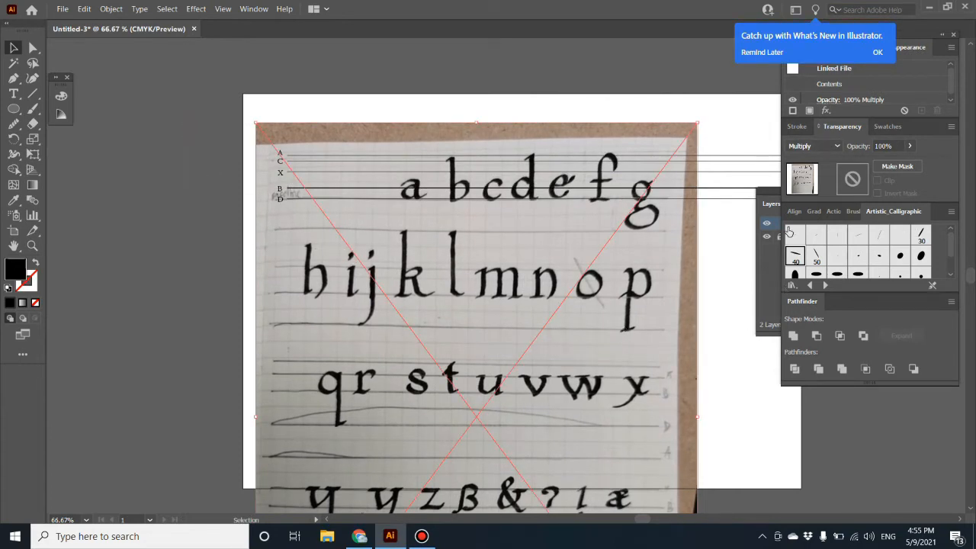
{"action": "left_click_drag", "start_coordinate": [647, 276], "coordinate": [620, 276]}
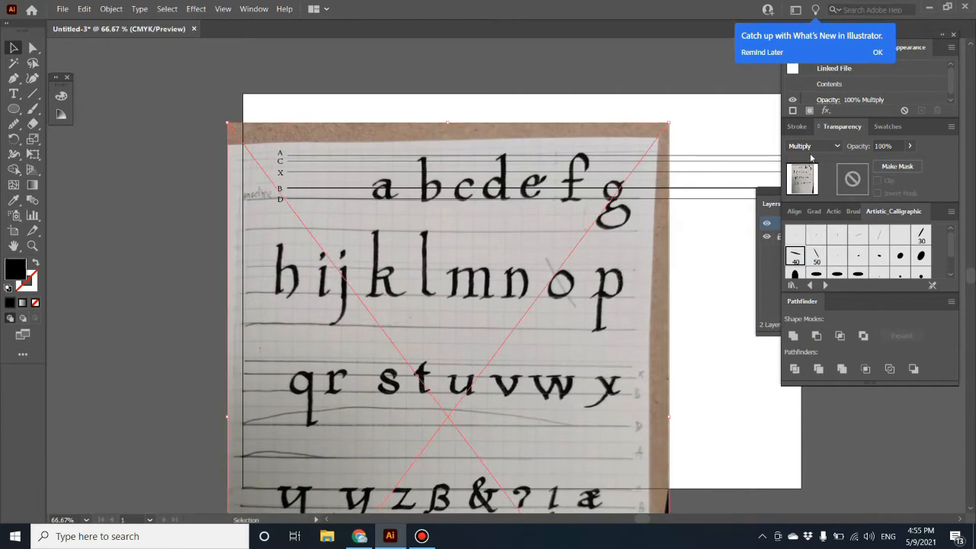
{"action": "left_click_drag", "start_coordinate": [505, 304], "coordinate": [460, 298]}
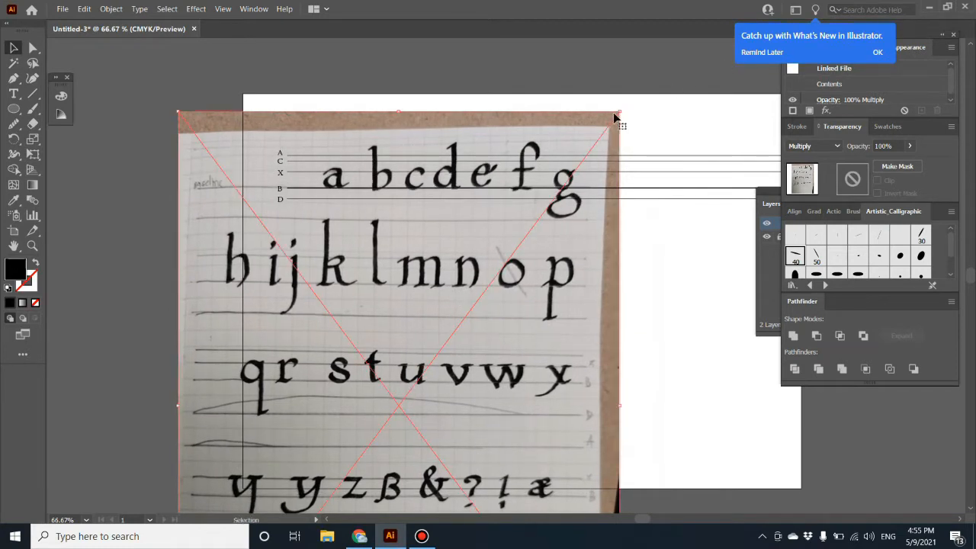
{"action": "left_click_drag", "start_coordinate": [620, 112], "coordinate": [615, 113]}
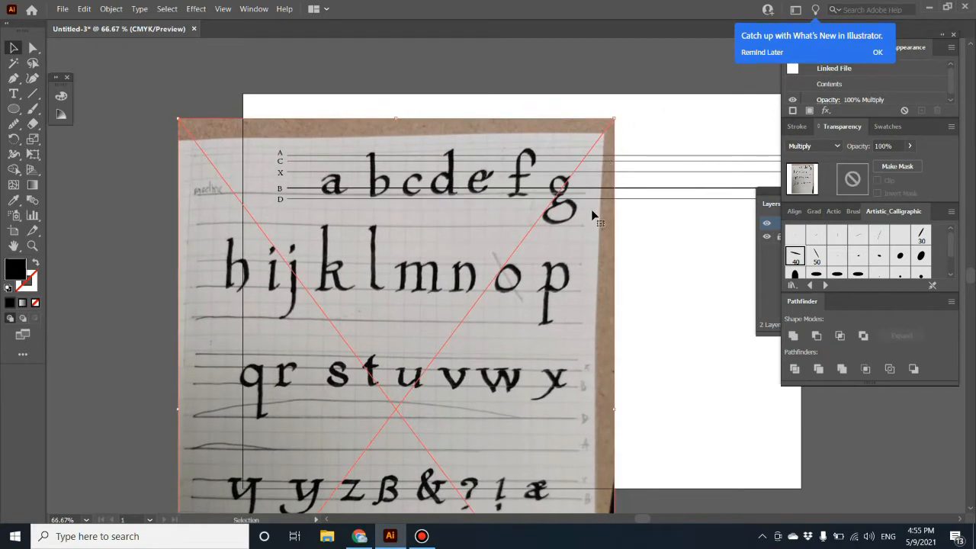
{"action": "left_click_drag", "start_coordinate": [591, 215], "coordinate": [592, 217]}
{"action": "left_click_drag", "start_coordinate": [606, 117], "coordinate": [612, 112]}
{"action": "left_click_drag", "start_coordinate": [576, 195], "coordinate": [578, 195]}
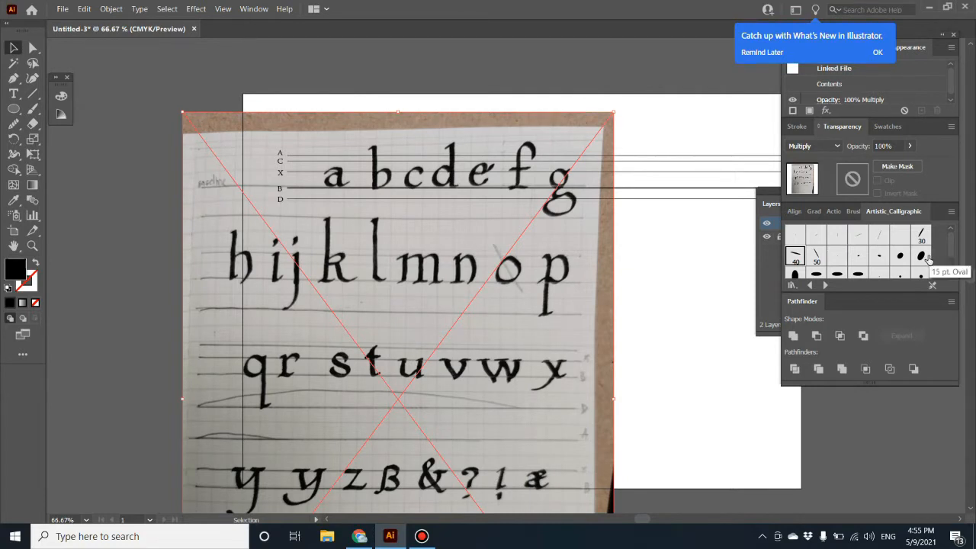
Lock the photo's layer, Layer 2, and add a new layer above it
{"action": "left_click", "coordinate": [761, 266]}
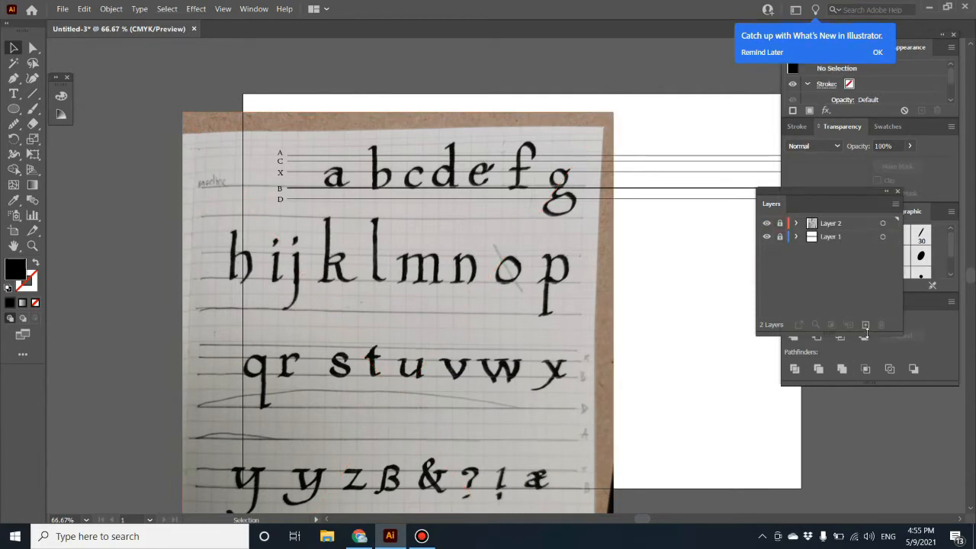
{"action": "left_click", "coordinate": [866, 325]}
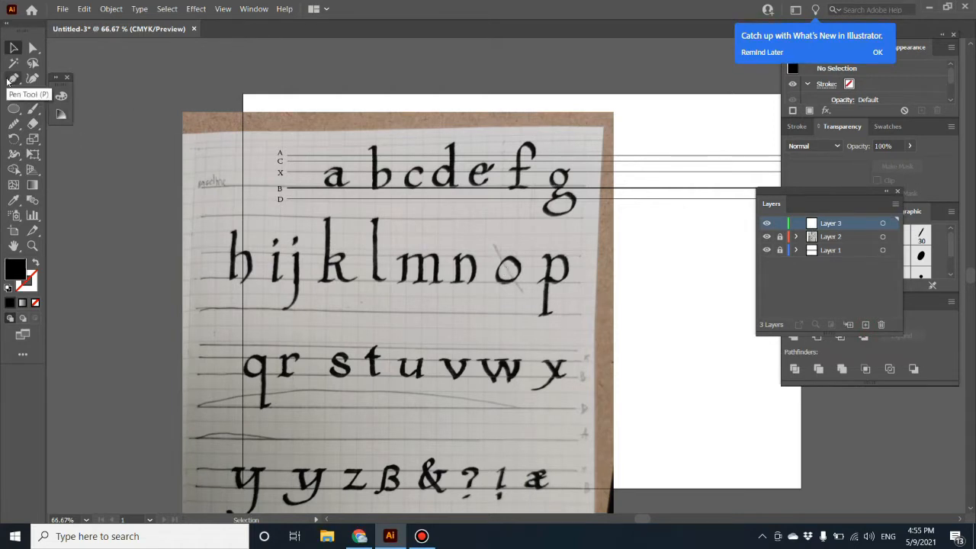
Trace the outline of the upper bowl of the letter g with the Pen tool as a closed curved path
{"action": "left_click", "coordinate": [13, 78]}
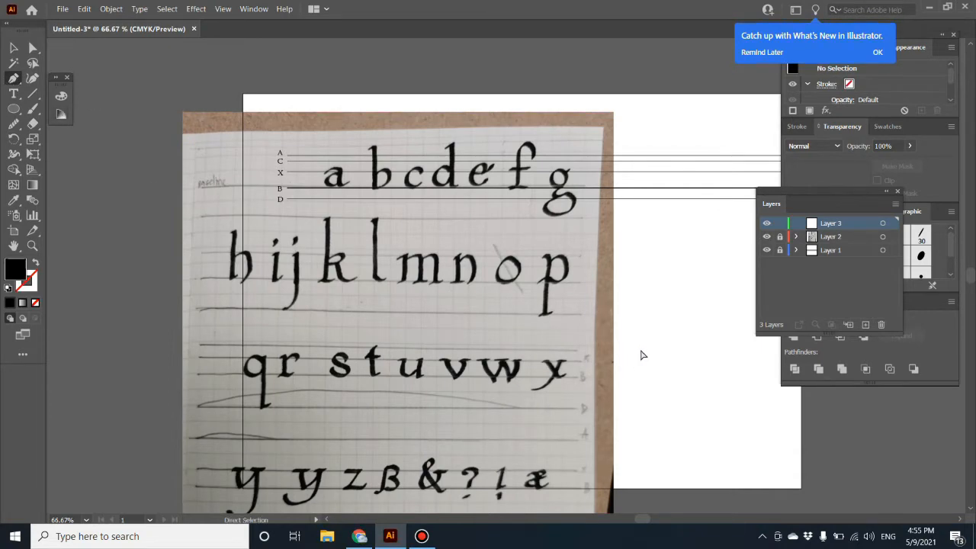
{"action": "key", "text": "ctrl+equal"}
{"action": "key", "text": "ctrl+equal"}
{"action": "key", "text": "ctrl+equal"}
{"action": "key", "text": "ctrl+equal"}
{"action": "left_click_drag", "start_coordinate": [592, 143], "coordinate": [425, 196]}
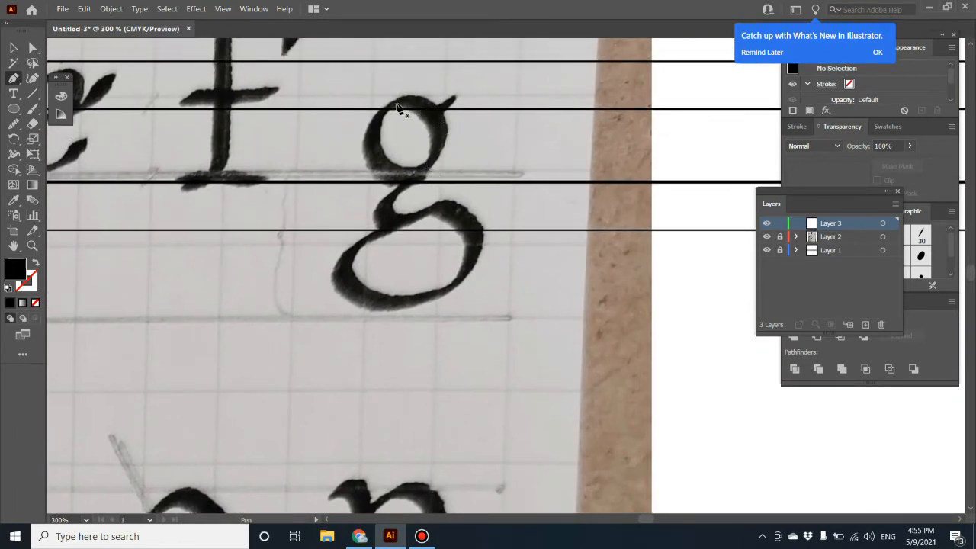
{"action": "left_click", "coordinate": [397, 103]}
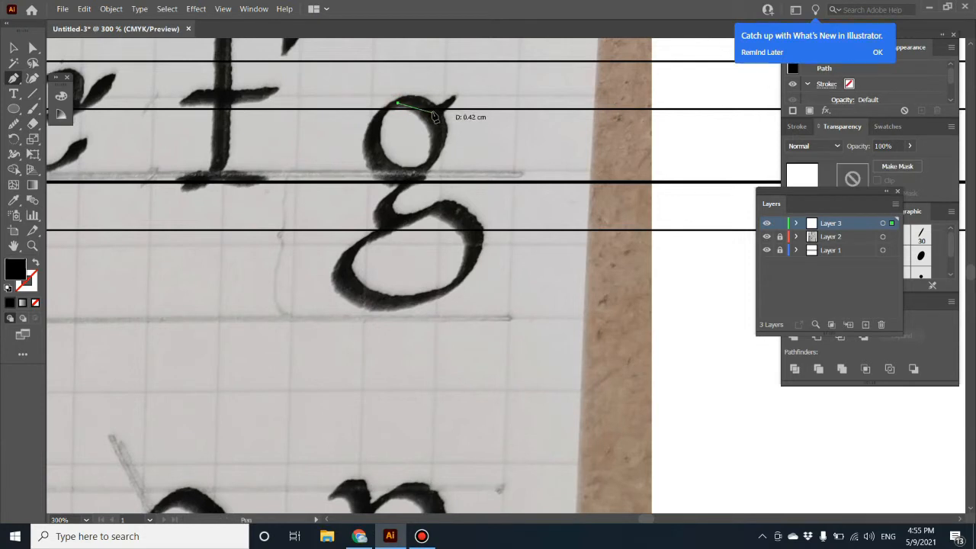
{"action": "left_click_drag", "start_coordinate": [431, 109], "coordinate": [438, 120]}
{"action": "mouse_move", "coordinate": [429, 166]}
{"action": "left_mouse_down"}
{"action": "mouse_move", "coordinate": [405, 183]}
{"action": "mouse_move", "coordinate": [373, 160]}
{"action": "left_mouse_up"}
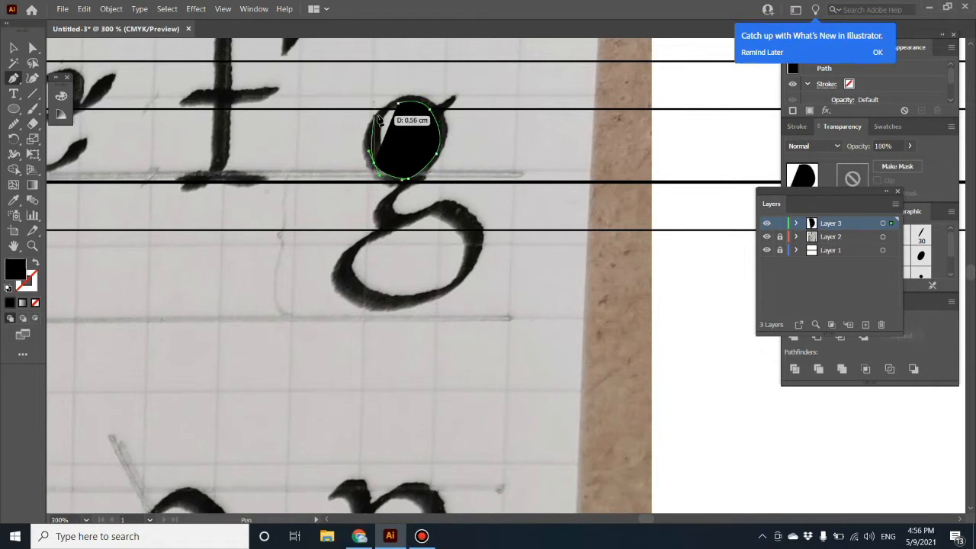
{"action": "left_click_drag", "start_coordinate": [381, 116], "coordinate": [401, 115]}
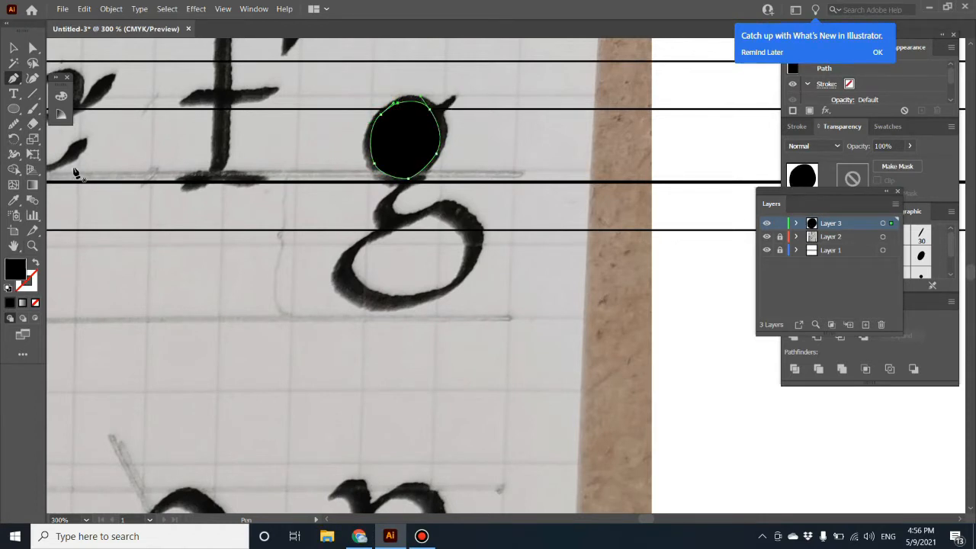
Smooth the upper curves of the traced g bowl with the Smooth tool
{"action": "left_click_drag", "start_coordinate": [15, 129], "coordinate": [49, 124]}
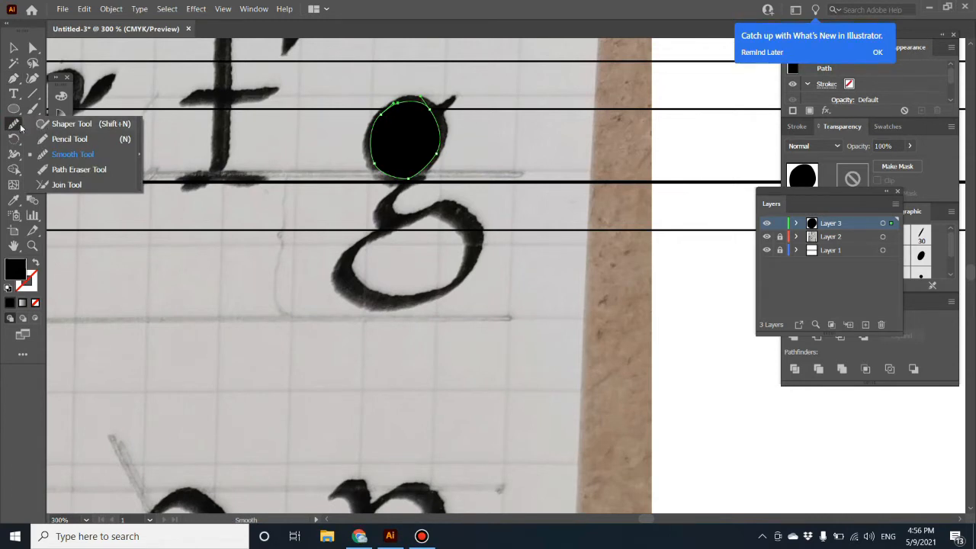
{"action": "left_click", "coordinate": [63, 158]}
{"action": "mouse_move", "coordinate": [393, 95]}
{"action": "left_mouse_down"}
{"action": "mouse_move", "coordinate": [366, 144]}
{"action": "mouse_move", "coordinate": [374, 165]}
{"action": "mouse_move", "coordinate": [427, 181]}
{"action": "mouse_move", "coordinate": [438, 116]}
{"action": "mouse_move", "coordinate": [392, 99]}
{"action": "mouse_move", "coordinate": [357, 122]}
{"action": "left_mouse_up"}
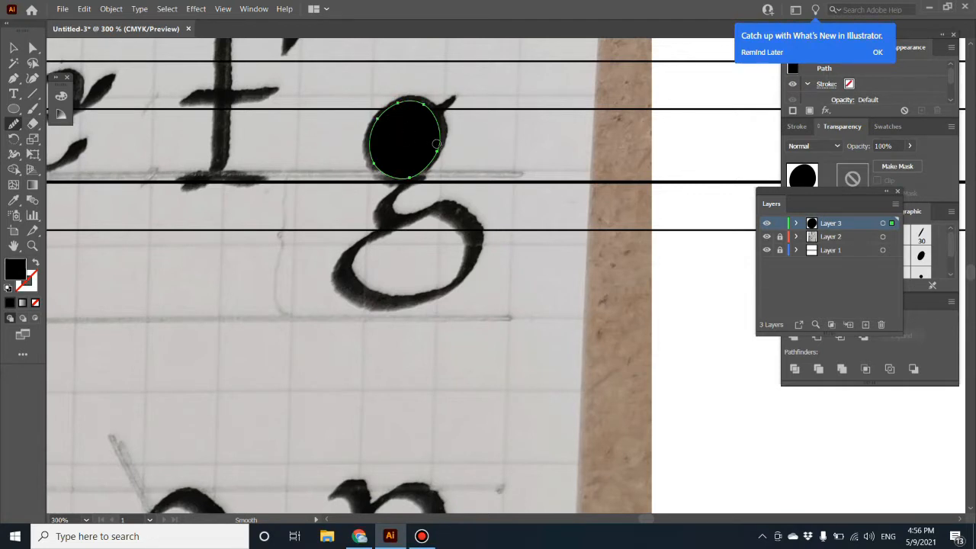
{"action": "left_click_drag", "start_coordinate": [433, 119], "coordinate": [425, 108]}
Swap the bowl path's fill and stroke, then give the path a solid black fill
{"action": "left_click", "coordinate": [13, 48]}
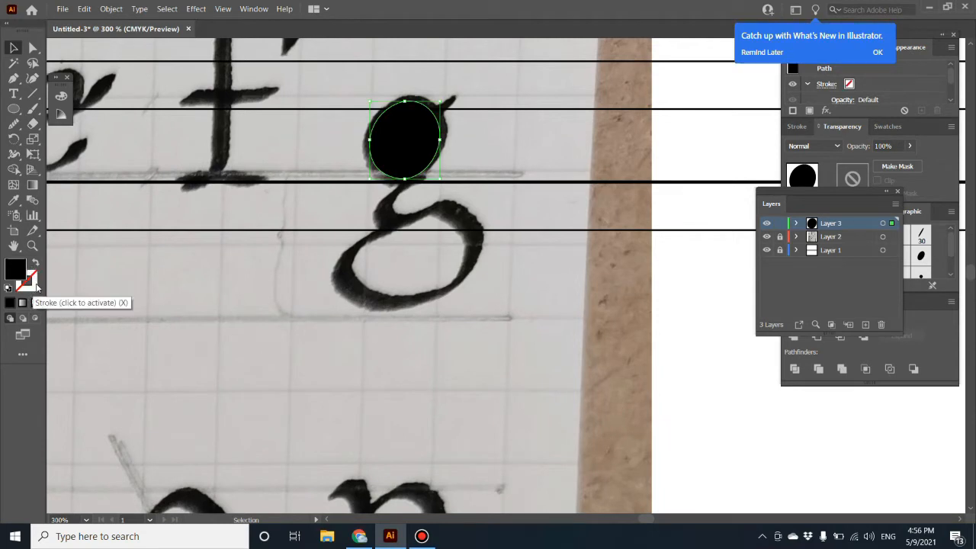
{"action": "left_click", "coordinate": [34, 267]}
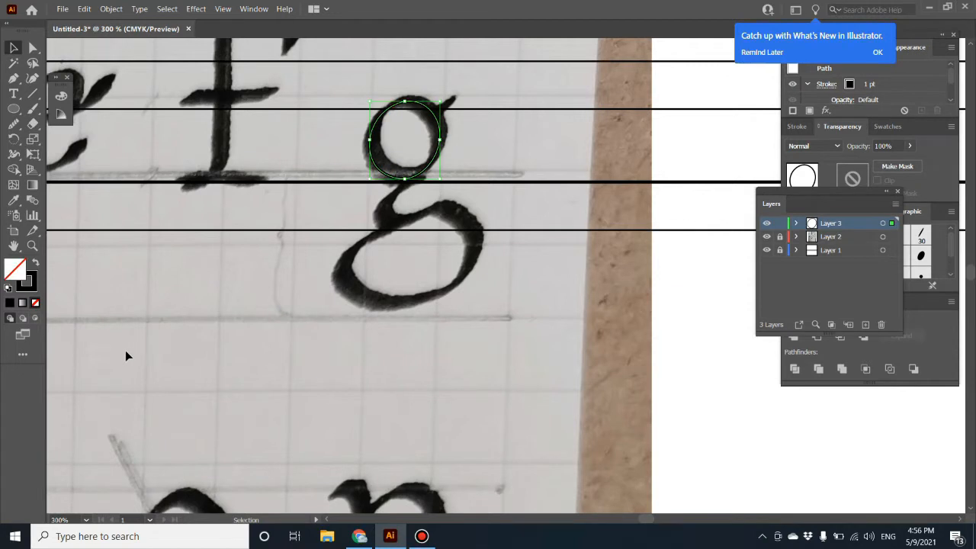
{"action": "left_click", "coordinate": [10, 317]}
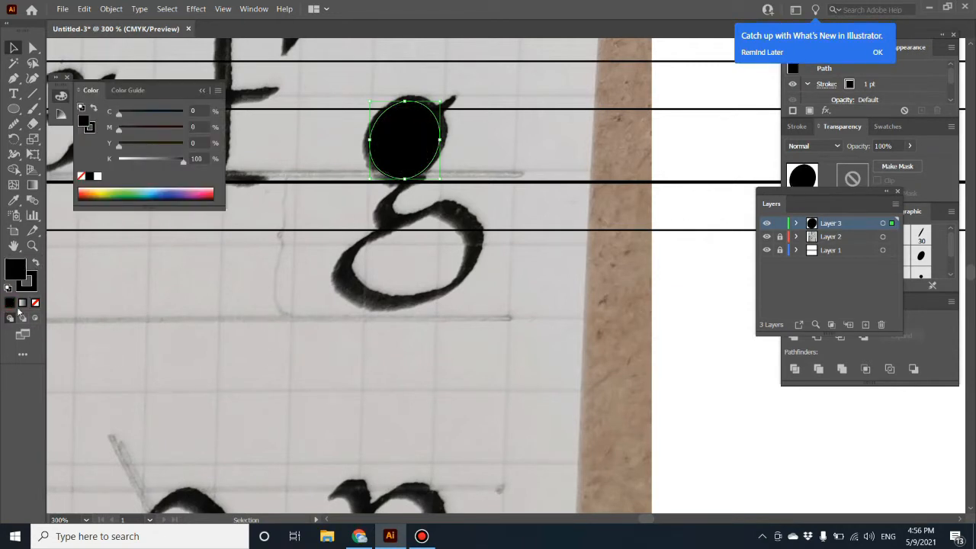
Remove the bowl path's fill and colour its stroke orange, about C 4, M 82, Y 100, K 0
{"action": "left_click", "coordinate": [35, 303]}
{"action": "left_click", "coordinate": [29, 284]}
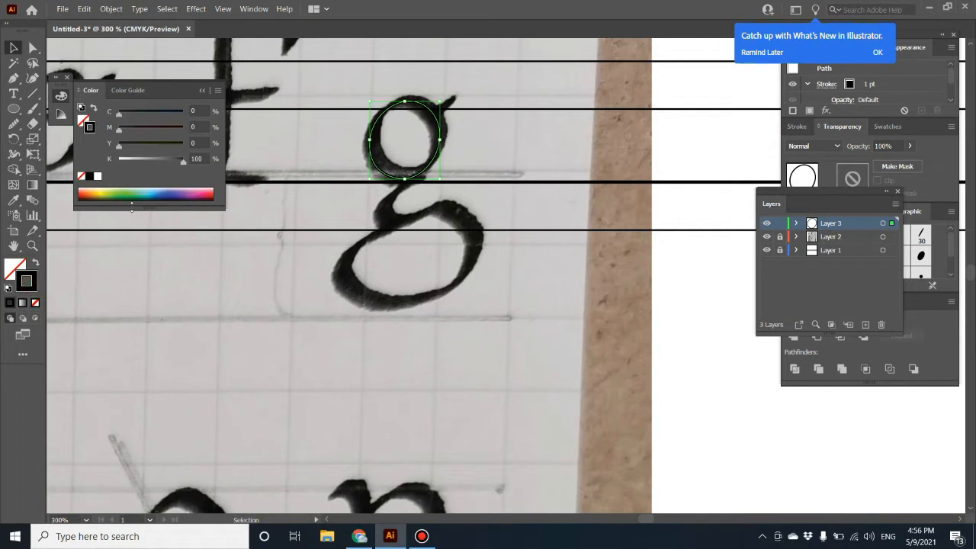
{"action": "left_click", "coordinate": [89, 186]}
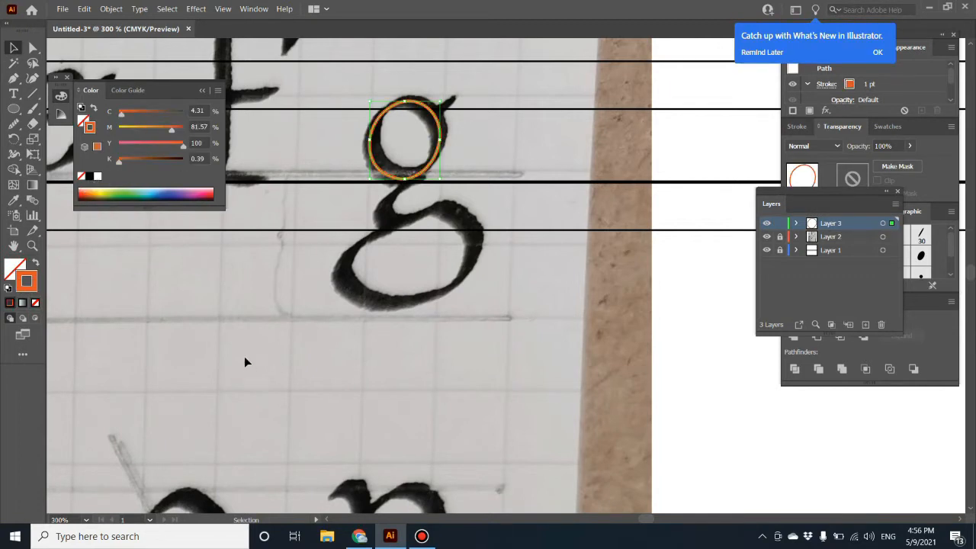
{"action": "left_click", "coordinate": [201, 90]}
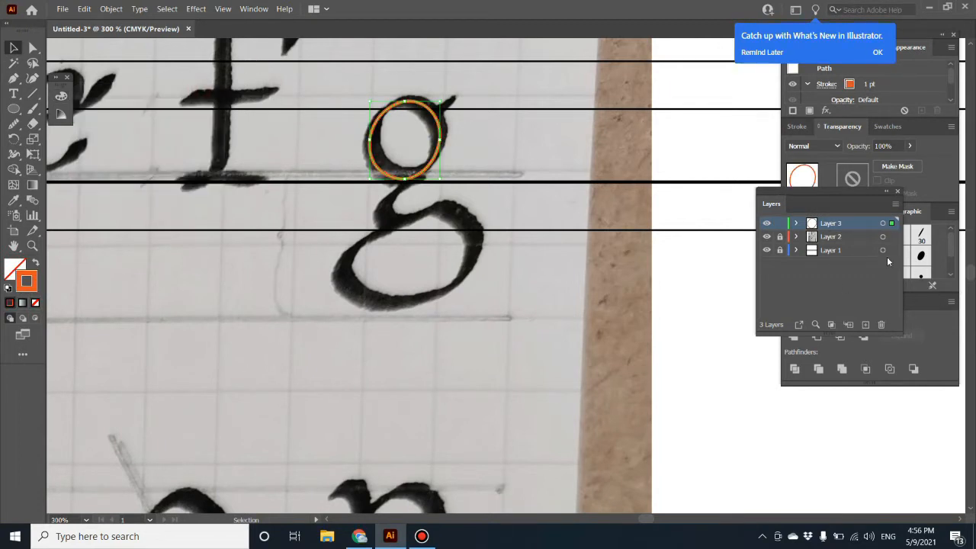
Detach Brushes and Artistic_Calligraphic from the dock into one floating group, enlarged to show the calligraphic brushes
{"action": "left_click", "coordinate": [938, 268]}
{"action": "left_click", "coordinate": [854, 211]}
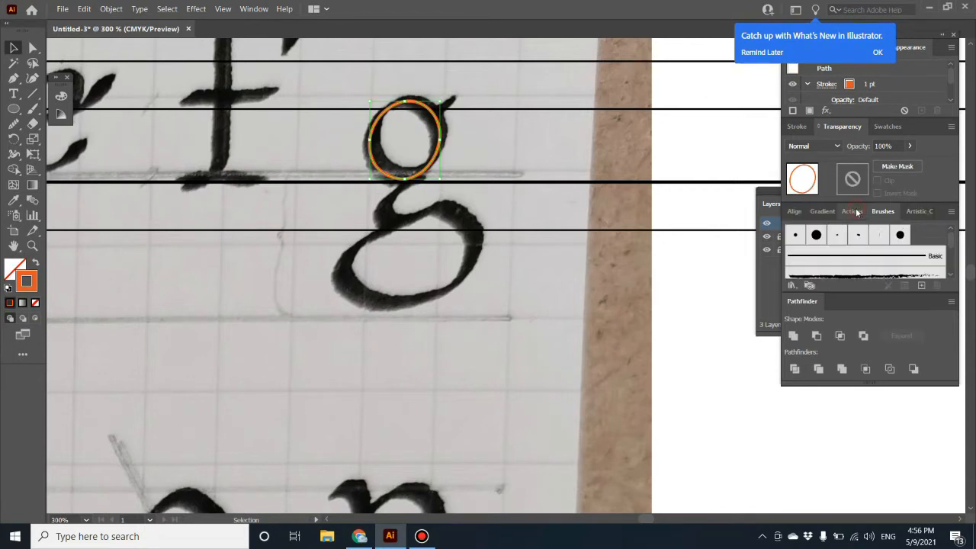
{"action": "mouse_move", "coordinate": [882, 213]}
{"action": "left_mouse_down"}
{"action": "mouse_move", "coordinate": [610, 141]}
{"action": "mouse_move", "coordinate": [596, 116]}
{"action": "left_mouse_up"}
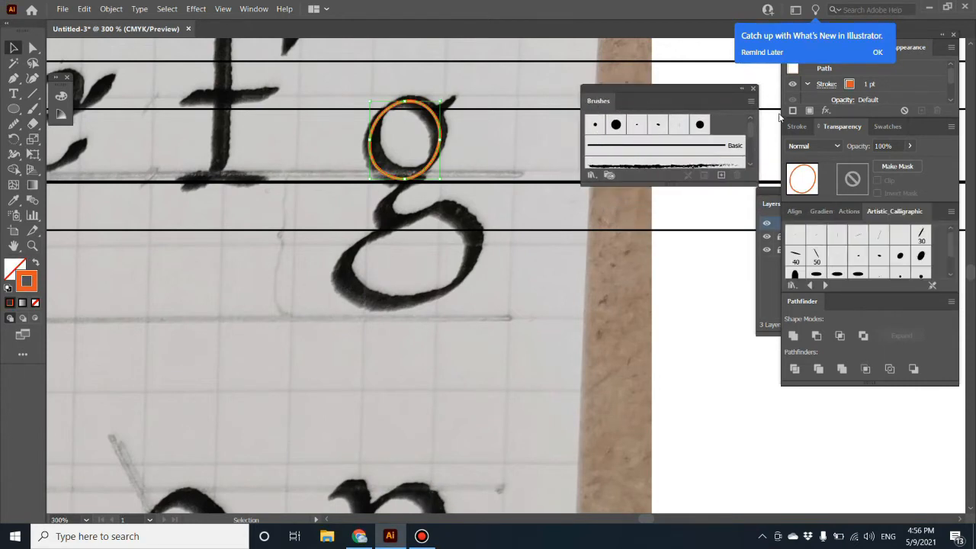
{"action": "left_click_drag", "start_coordinate": [896, 214], "coordinate": [621, 192]}
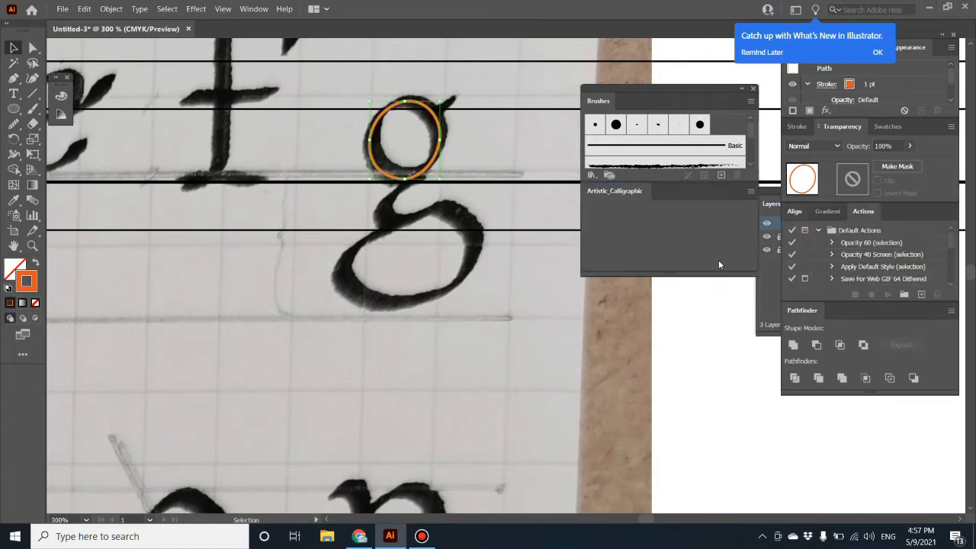
{"action": "left_click_drag", "start_coordinate": [662, 276], "coordinate": [662, 307]}
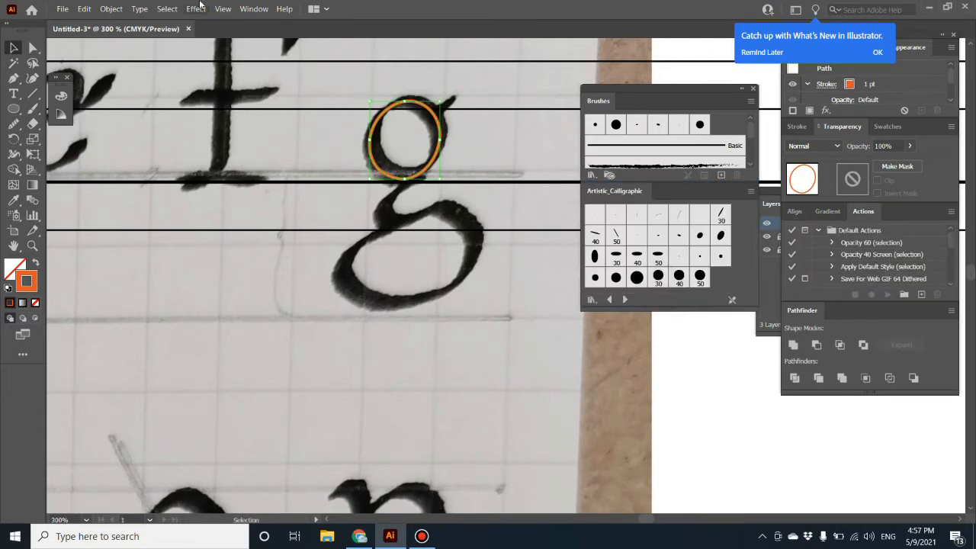
Magnify the screen and look through the available brush libraries, including the Artistic group
{"action": "left_click", "coordinate": [244, 10]}
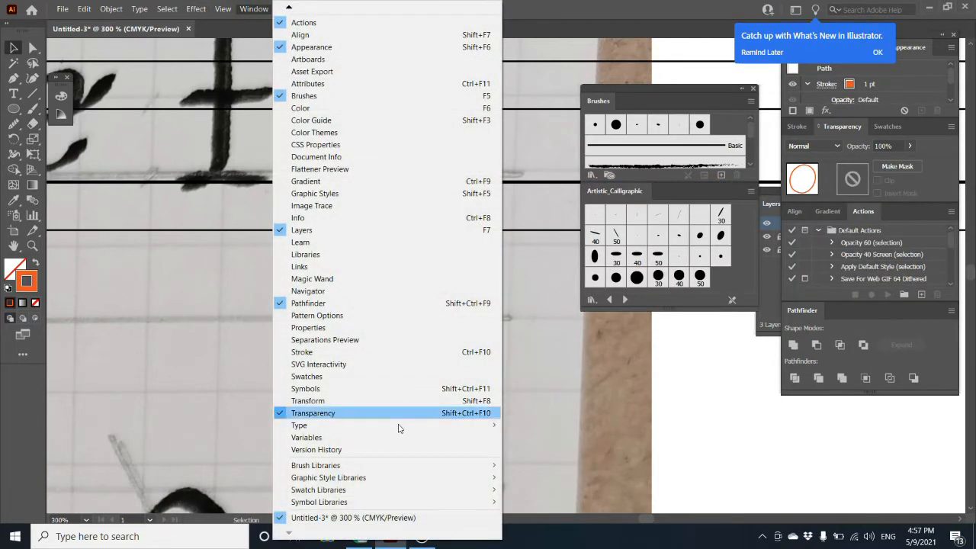
{"action": "mouse_move", "coordinate": [409, 466]}
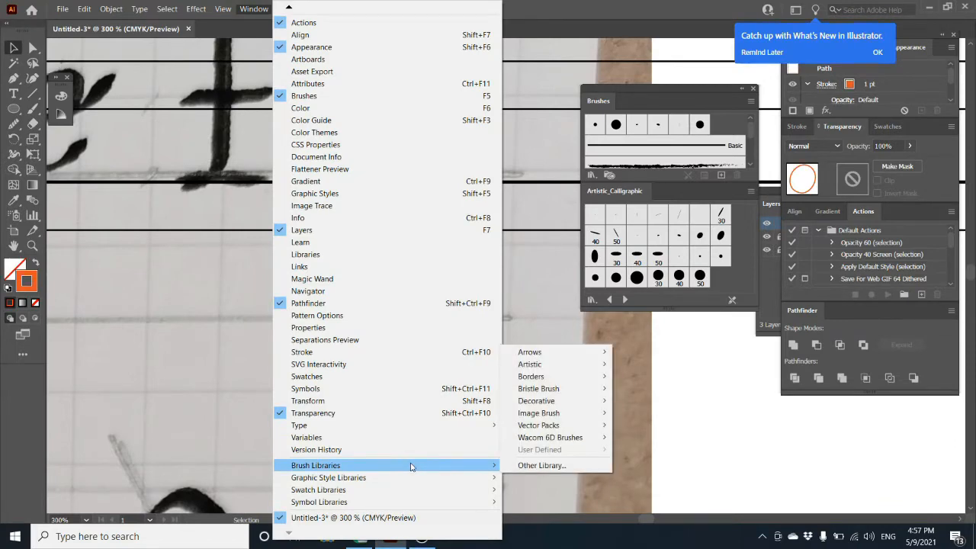
{"action": "key", "text": "super"}
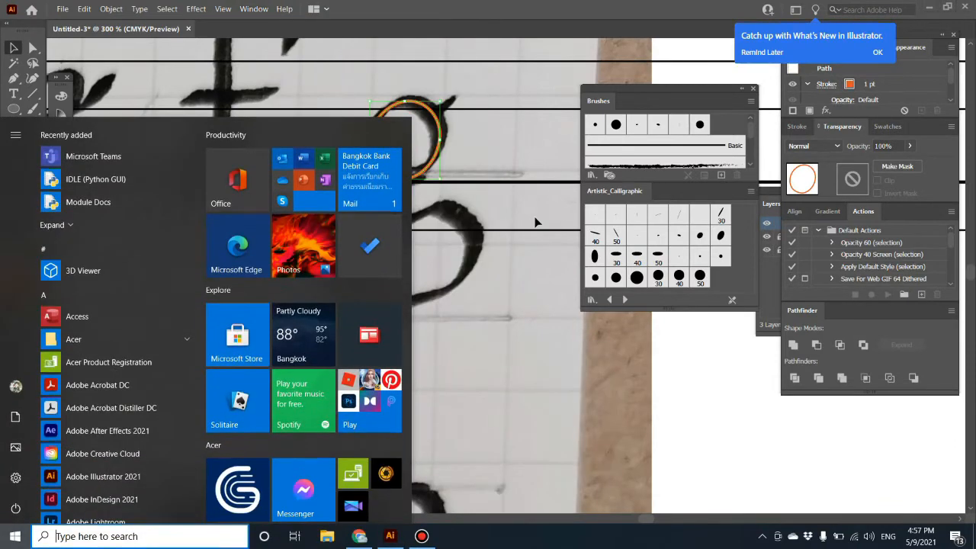
{"action": "left_click", "coordinate": [404, 66]}
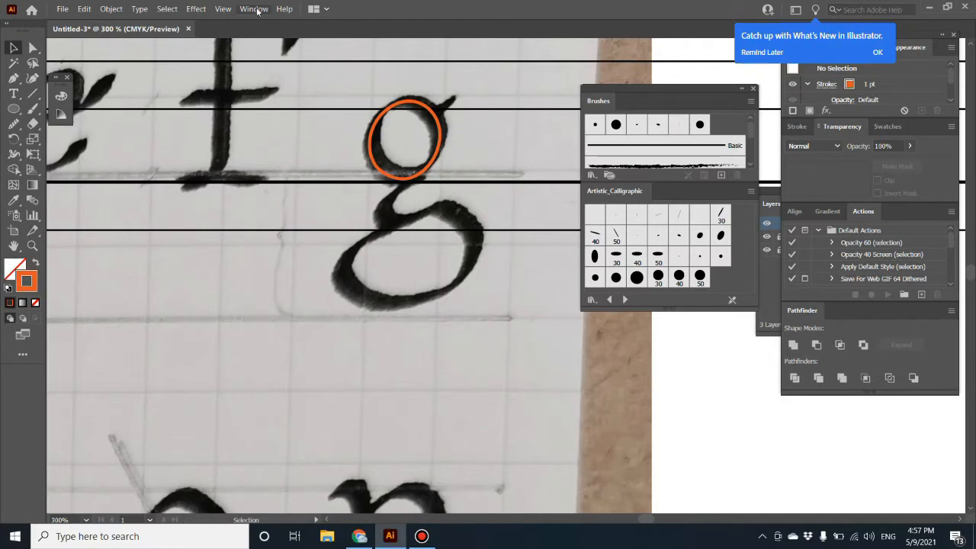
{"action": "key", "text": "super+plus"}
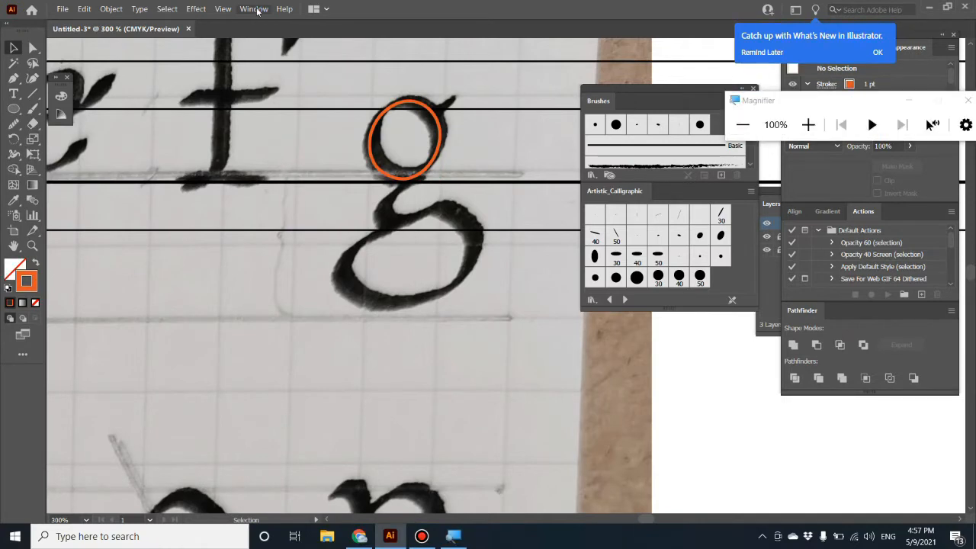
{"action": "key", "text": "super+plus"}
{"action": "left_click", "coordinate": [259, 11]}
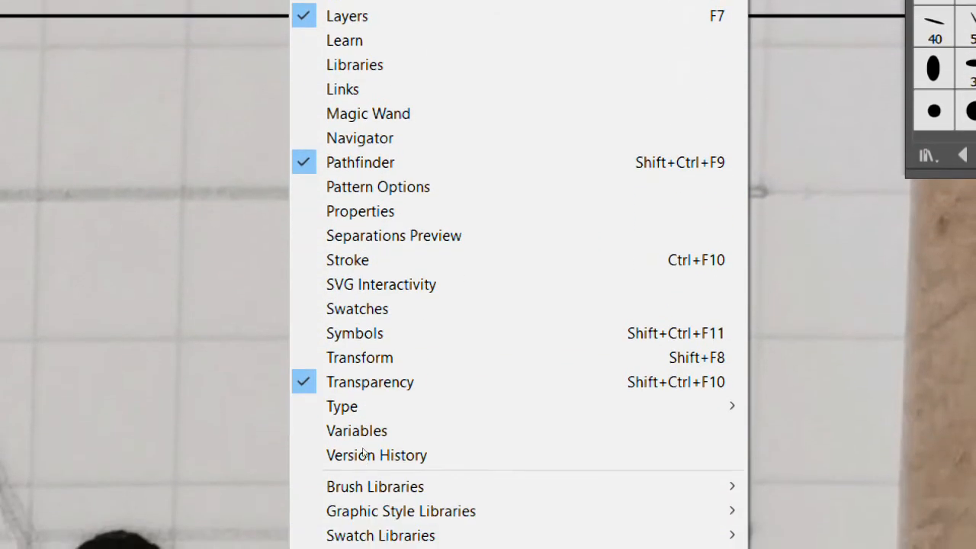
{"action": "mouse_move", "coordinate": [370, 540]}
{"action": "key", "text": "Right"}
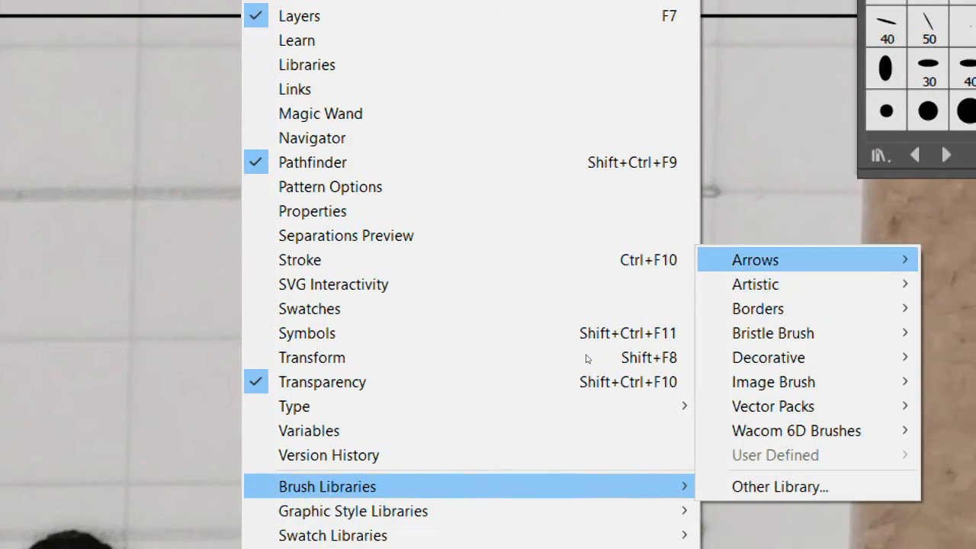
{"action": "key", "text": "Down"}
{"action": "key", "text": "Right"}
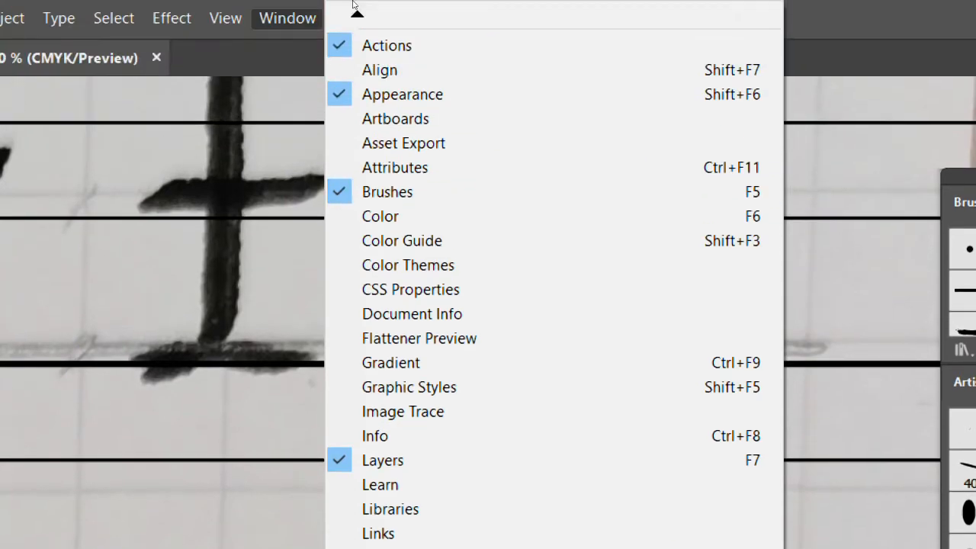
{"action": "left_click", "coordinate": [265, 17]}
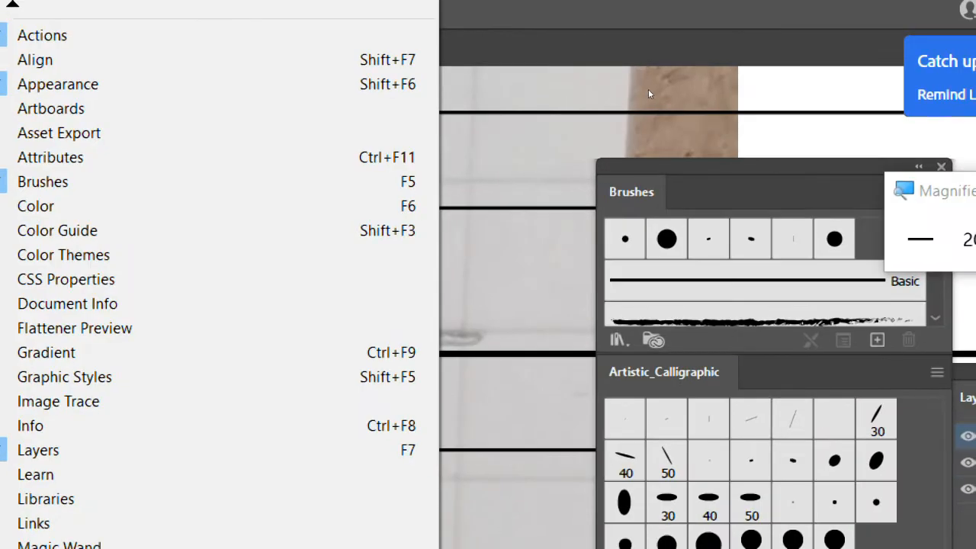
{"action": "left_click", "coordinate": [649, 90]}
Start a new calligraphic brush and name it fv4
{"action": "mouse_move", "coordinate": [742, 206]}
{"action": "left_mouse_down"}
{"action": "mouse_move", "coordinate": [502, 108]}
{"action": "mouse_move", "coordinate": [573, 134]}
{"action": "left_mouse_up"}
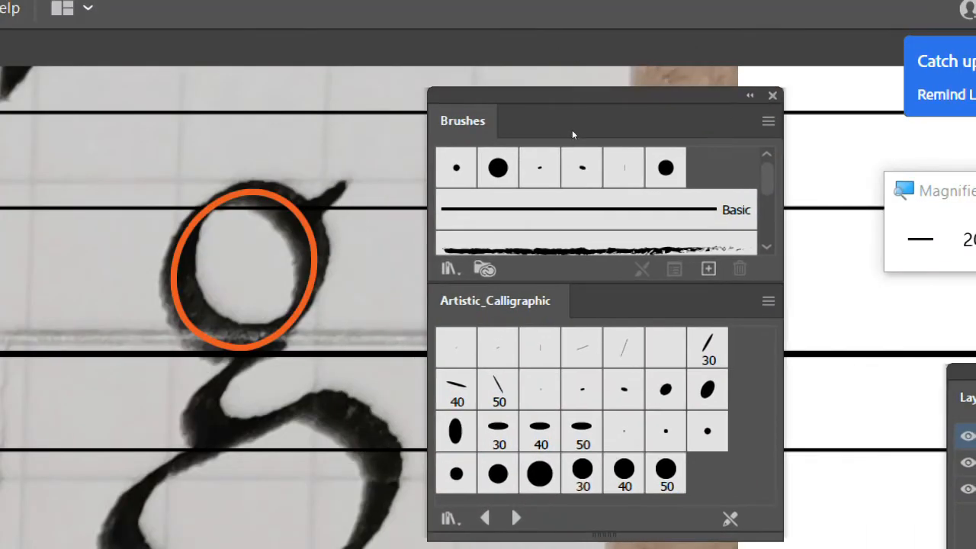
{"action": "left_click", "coordinate": [768, 121]}
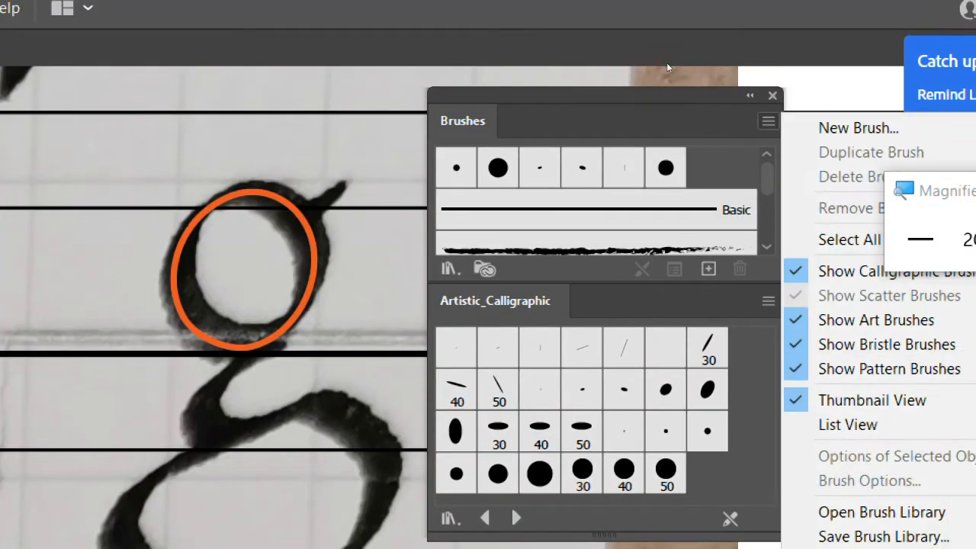
{"action": "key", "text": "Down"}
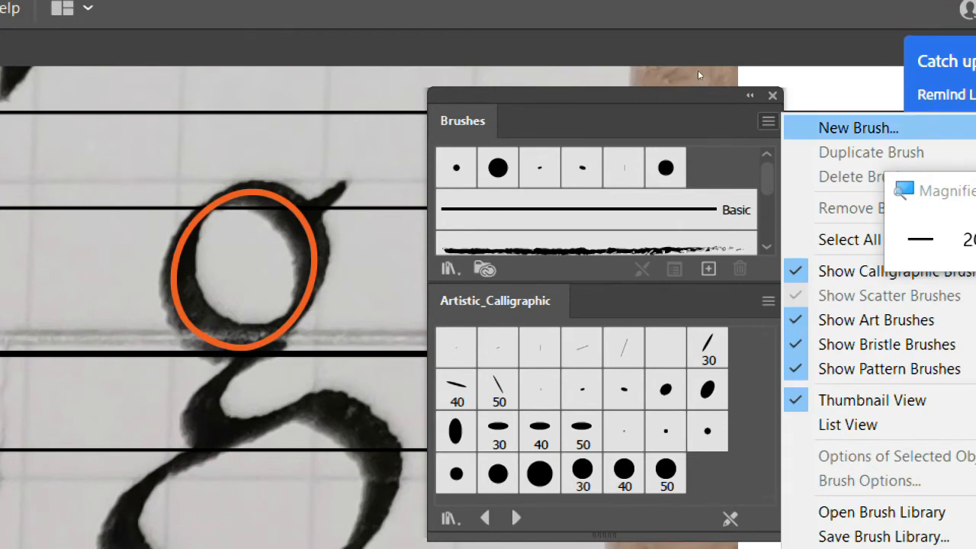
{"action": "key", "text": "Return"}
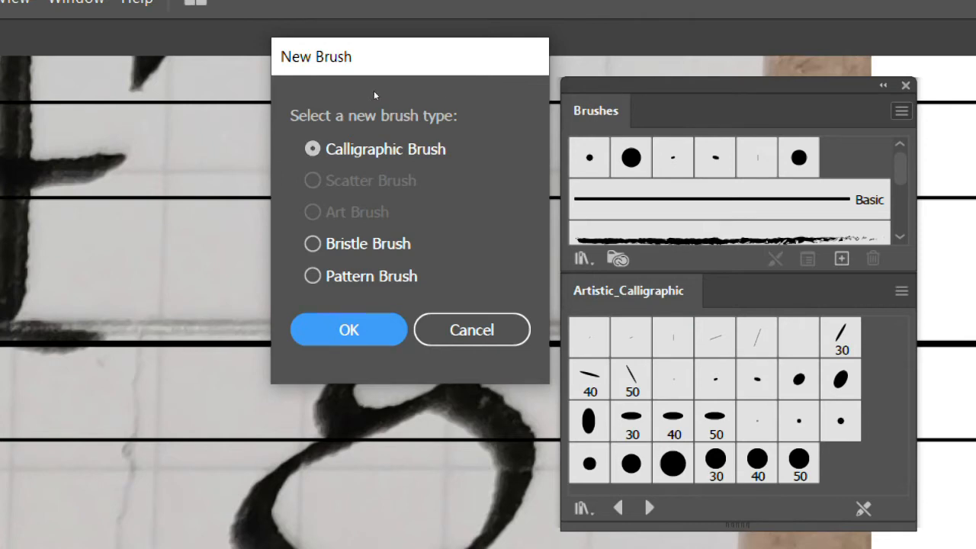
{"action": "left_click", "coordinate": [349, 330]}
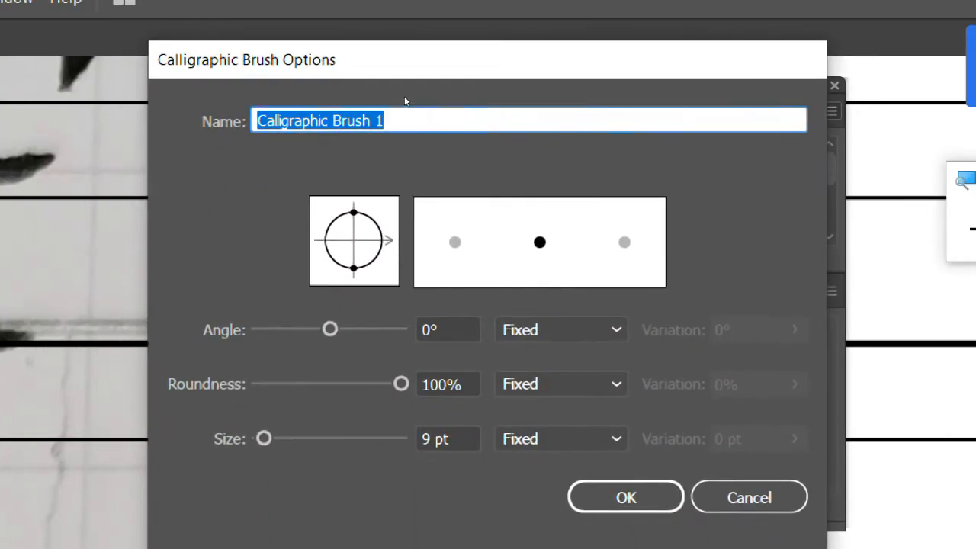
{"action": "type", "text": "fv"}
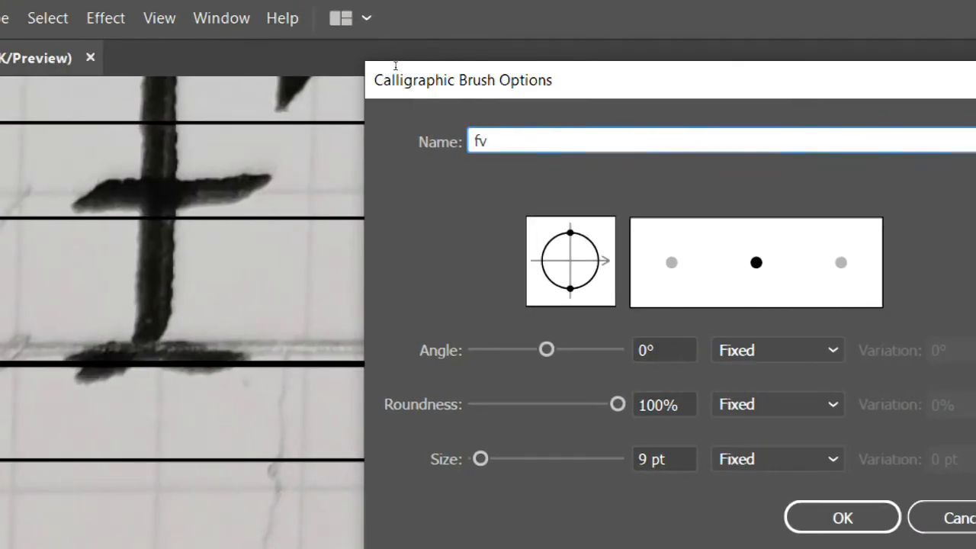
{"action": "type", "text": "4"}
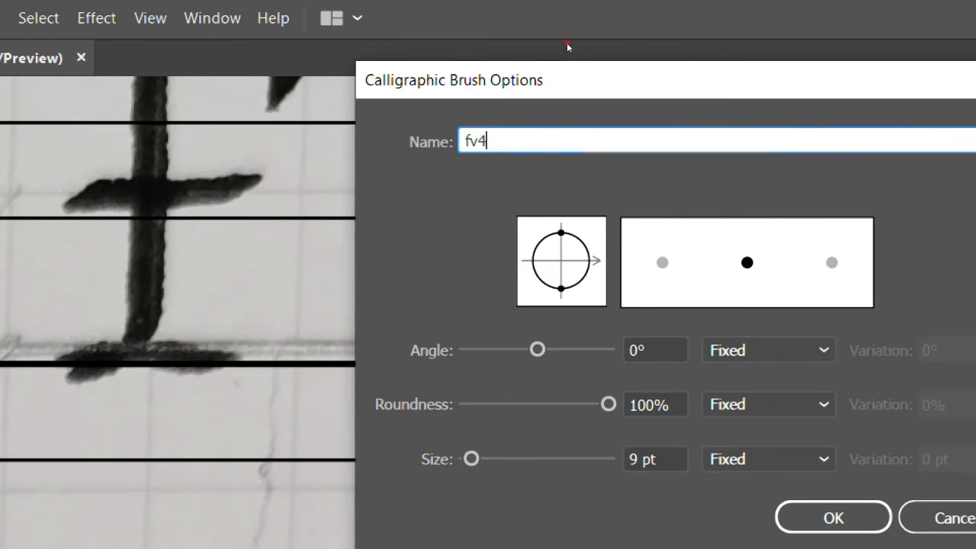
{"action": "left_click_drag", "start_coordinate": [660, 75], "coordinate": [480, 22]}
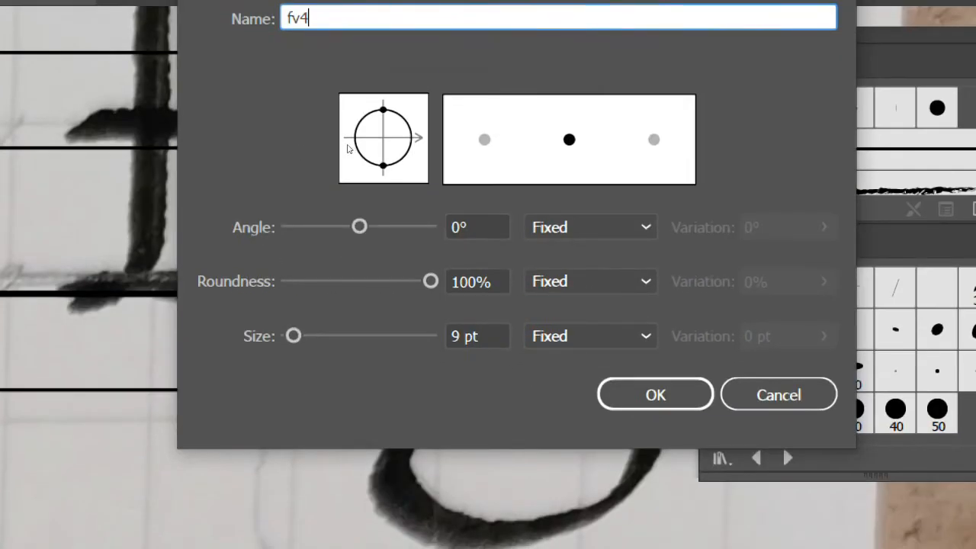
Set the fv4 brush to a 30° angle, 33% roundness and 30 pt size, and create it
{"action": "left_click_drag", "start_coordinate": [330, 149], "coordinate": [335, 150]}
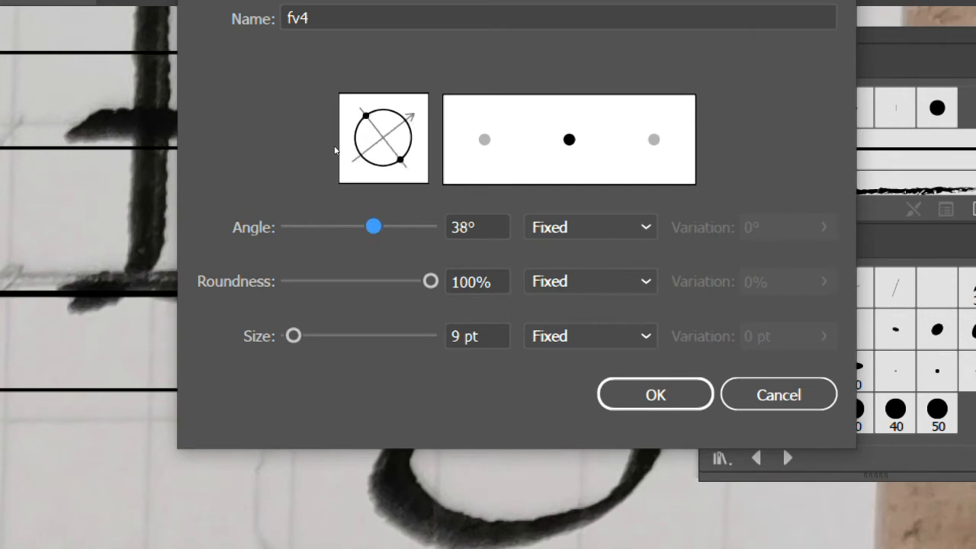
{"action": "key", "text": "Tab"}
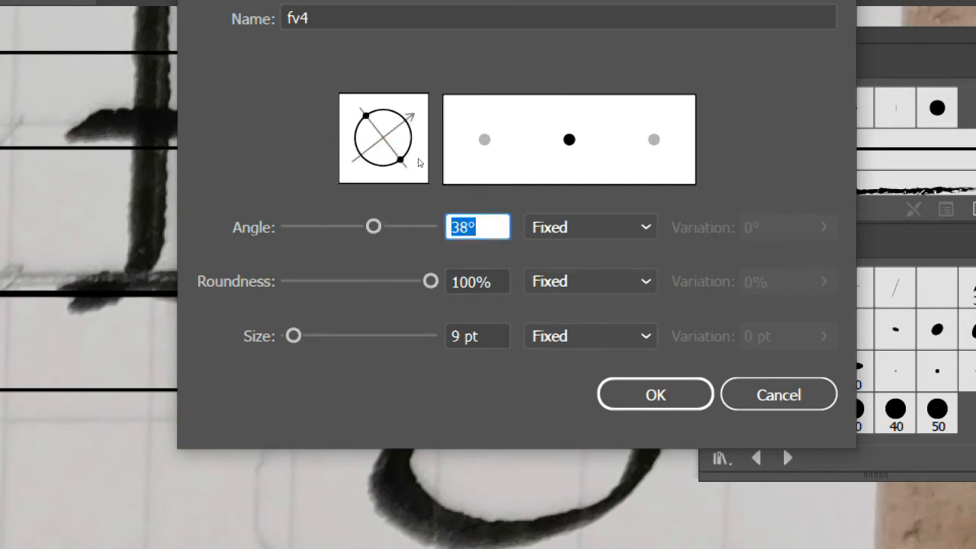
{"action": "type", "text": "30"}
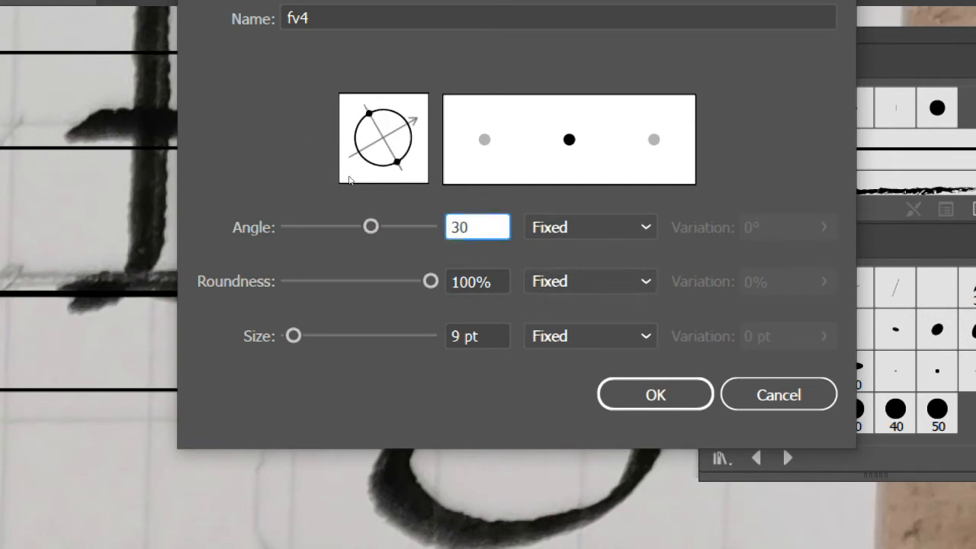
{"action": "left_click_drag", "start_coordinate": [364, 181], "coordinate": [315, 160]}
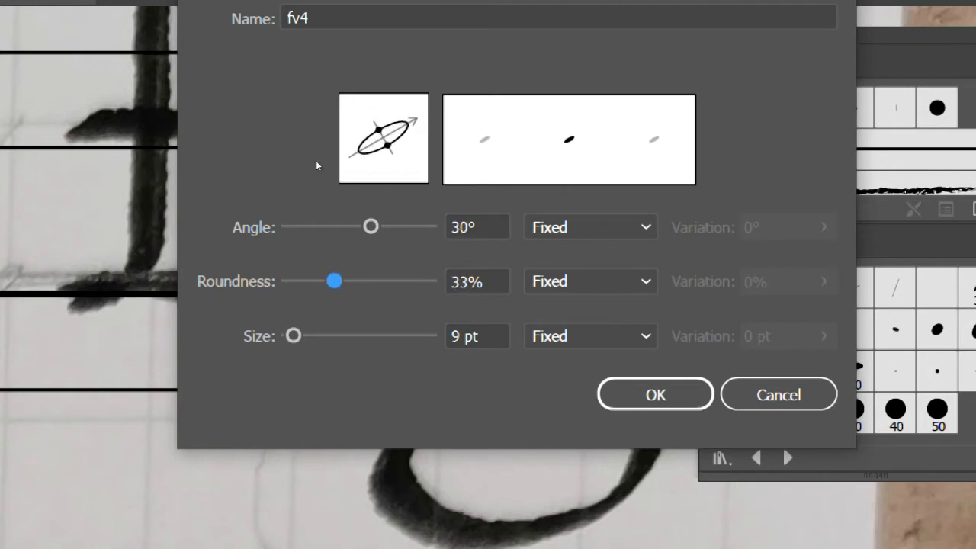
{"action": "left_click_drag", "start_coordinate": [297, 207], "coordinate": [303, 201]}
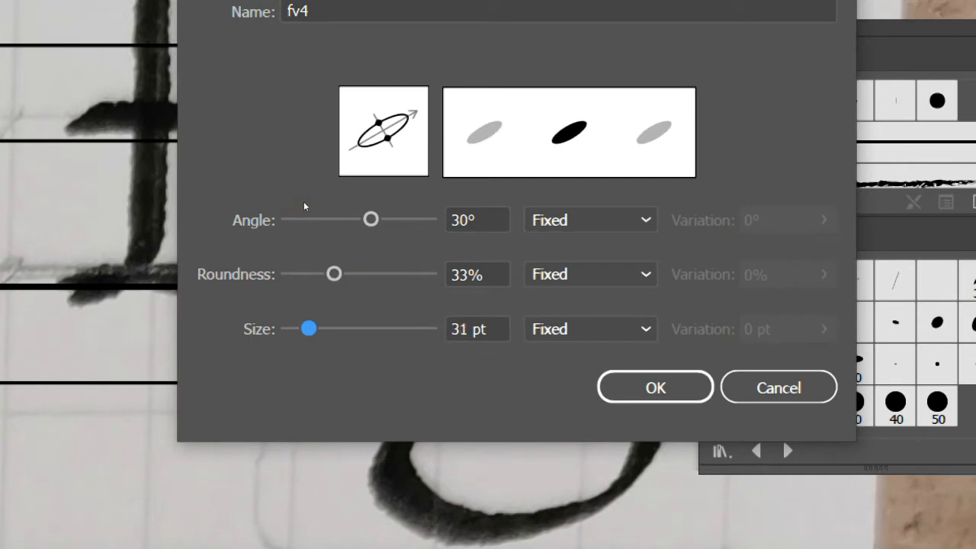
{"action": "left_click", "coordinate": [389, 202]}
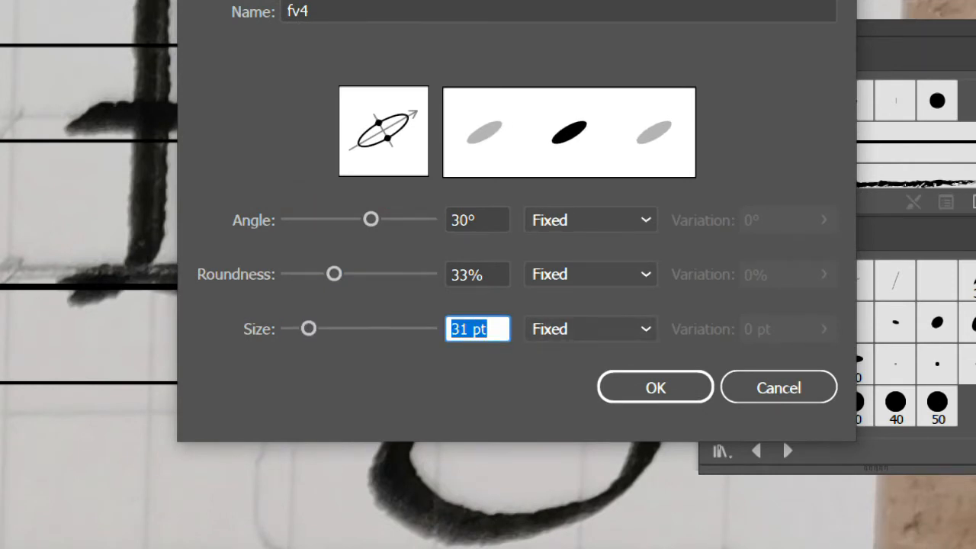
{"action": "type", "text": "30"}
{"action": "key", "text": "Return"}
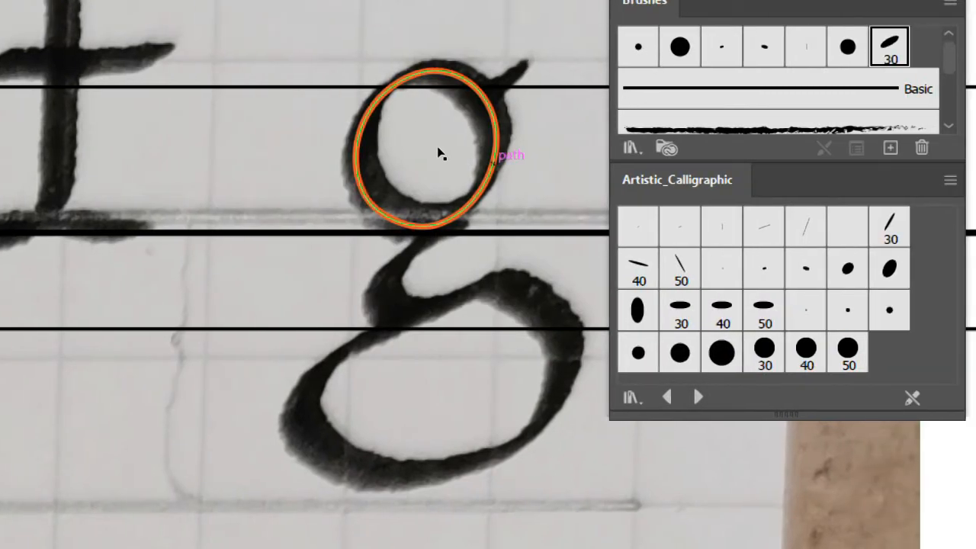
Apply the fv4 calligraphic brush to the orange bowl path and return the screen magnification to 100%
{"action": "left_click", "coordinate": [438, 153]}
{"action": "left_click", "coordinate": [671, 81]}
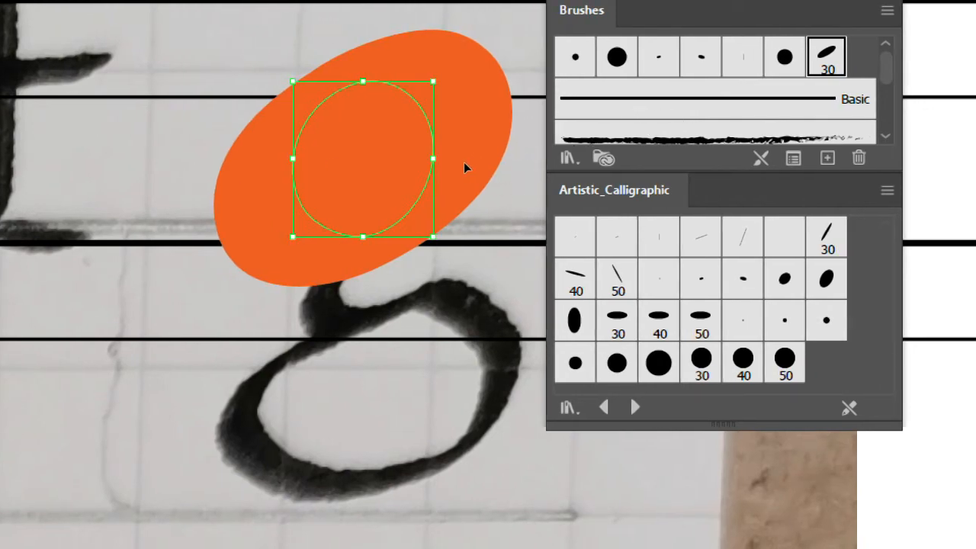
{"action": "key", "text": "super+minus"}
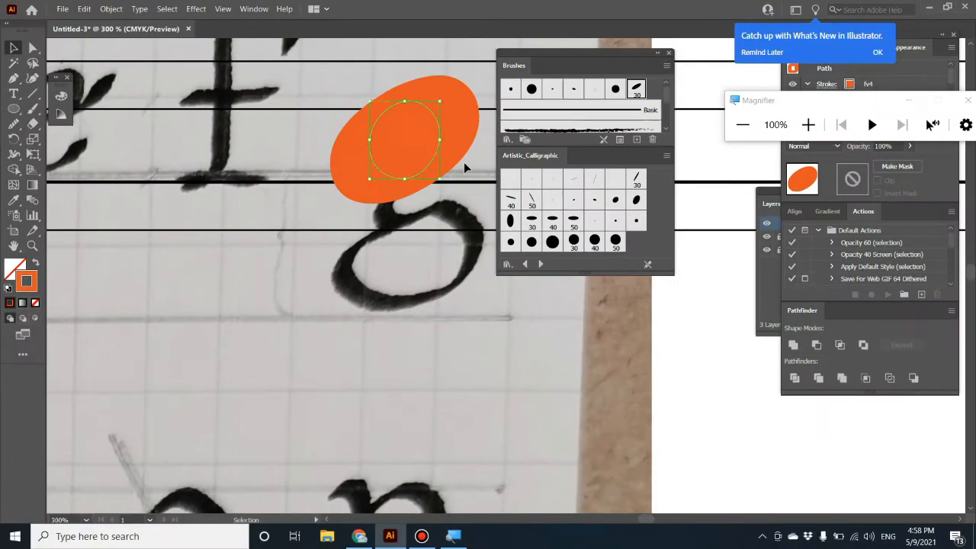
Open the stroke options of the orange bowl path and move the Magnifier window clear of them
{"action": "left_click", "coordinate": [827, 84]}
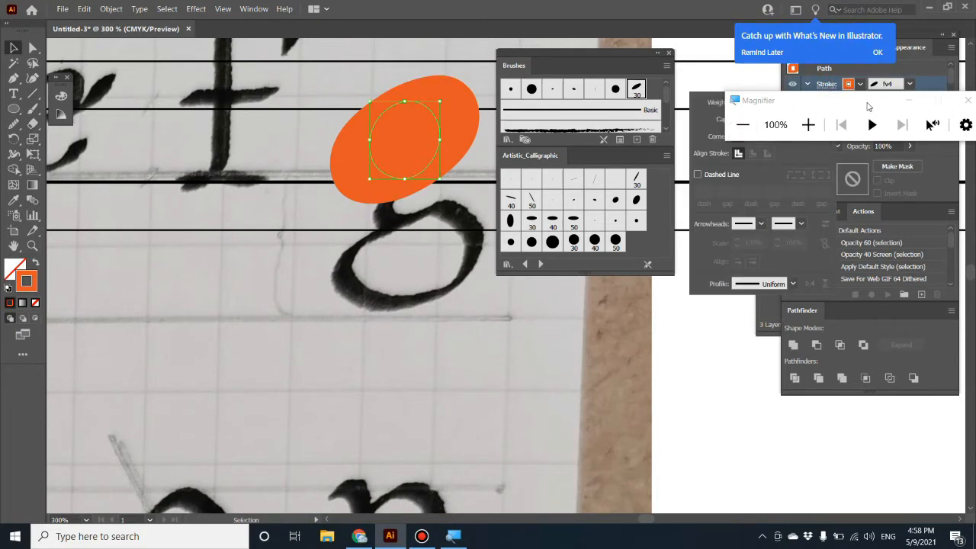
{"action": "left_click_drag", "start_coordinate": [932, 105], "coordinate": [873, 14]}
{"action": "left_click", "coordinate": [828, 84]}
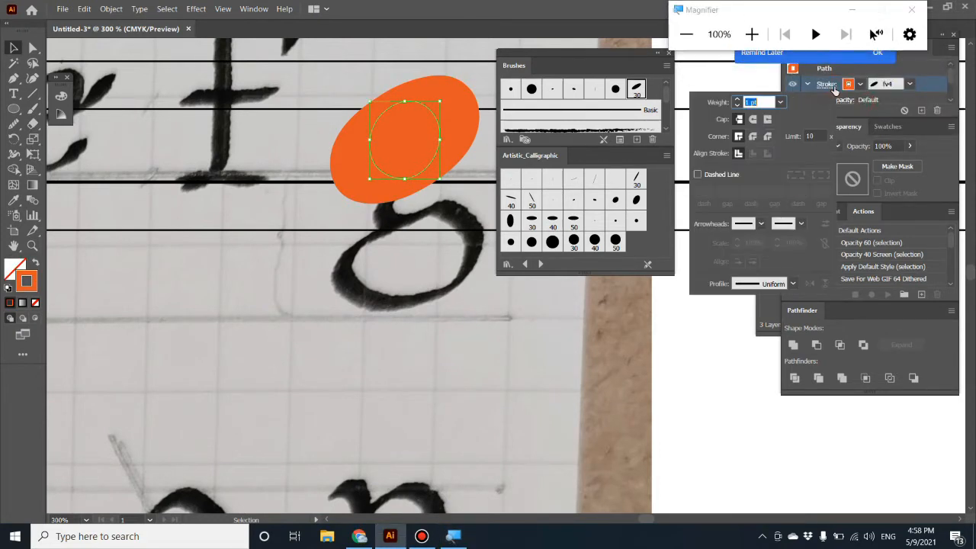
Look through the list of available panels, including the Stroke entry, with the screen magnified
{"action": "left_click", "coordinate": [254, 8]}
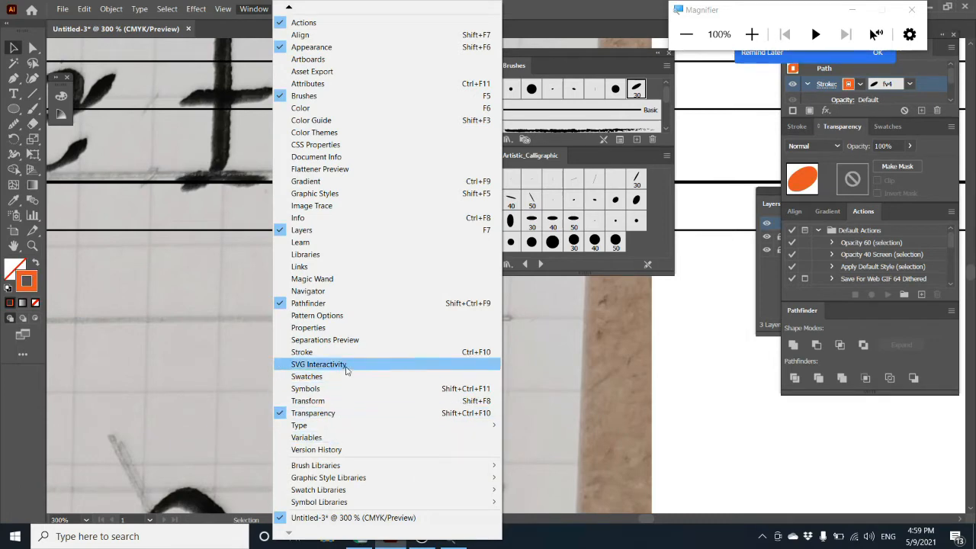
{"action": "left_click", "coordinate": [258, 9]}
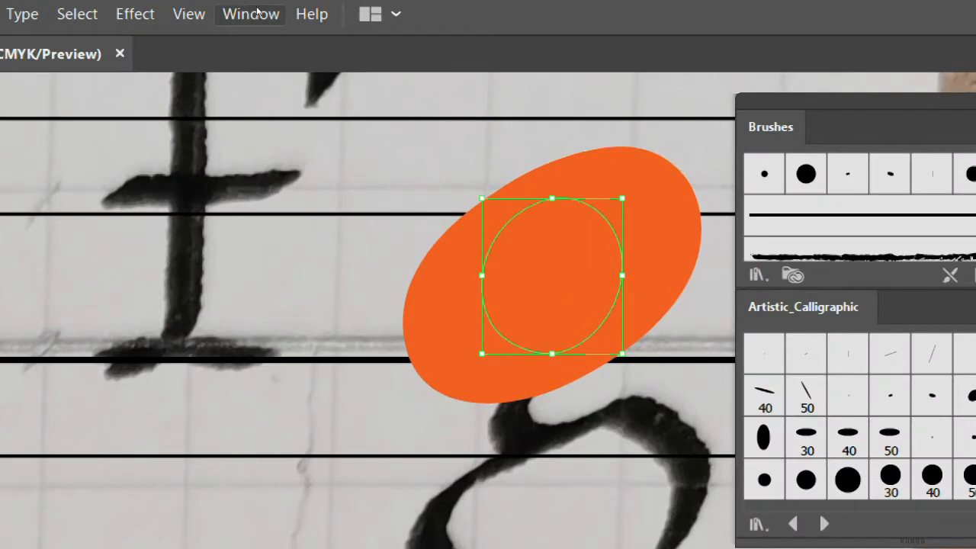
{"action": "left_click", "coordinate": [257, 12]}
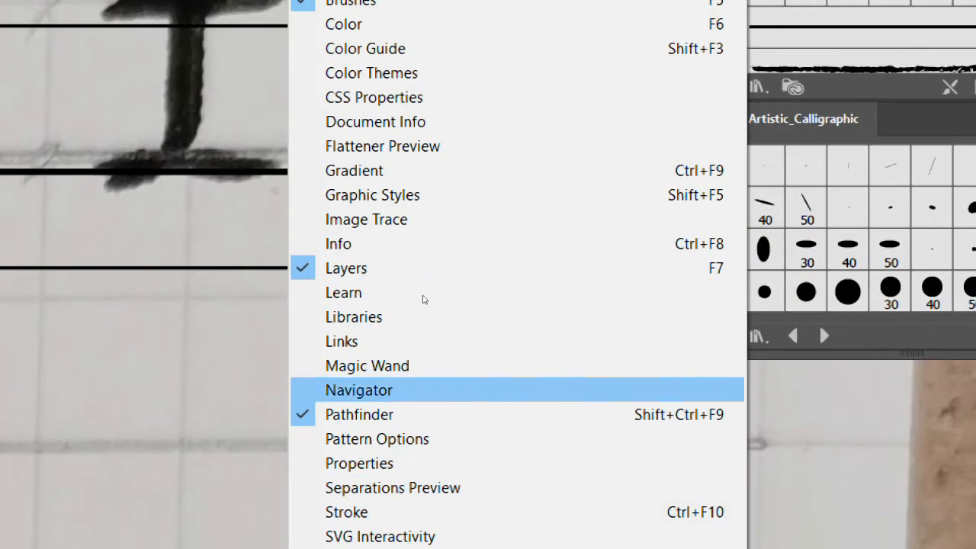
{"action": "key", "text": "Down"}
{"action": "key", "text": "Down"}
{"action": "key", "text": "Down"}
{"action": "key", "text": "Down"}
{"action": "key", "text": "Down"}
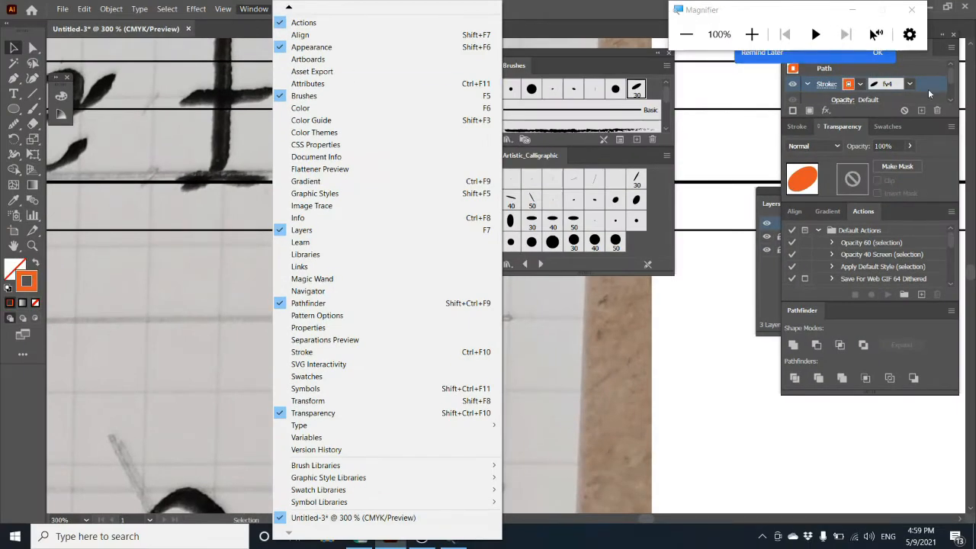
Set the upper bowl's stroke weight to 0.25 pt, compare it with the inked letter, and switch to the Pen tool
{"action": "left_click", "coordinate": [831, 84]}
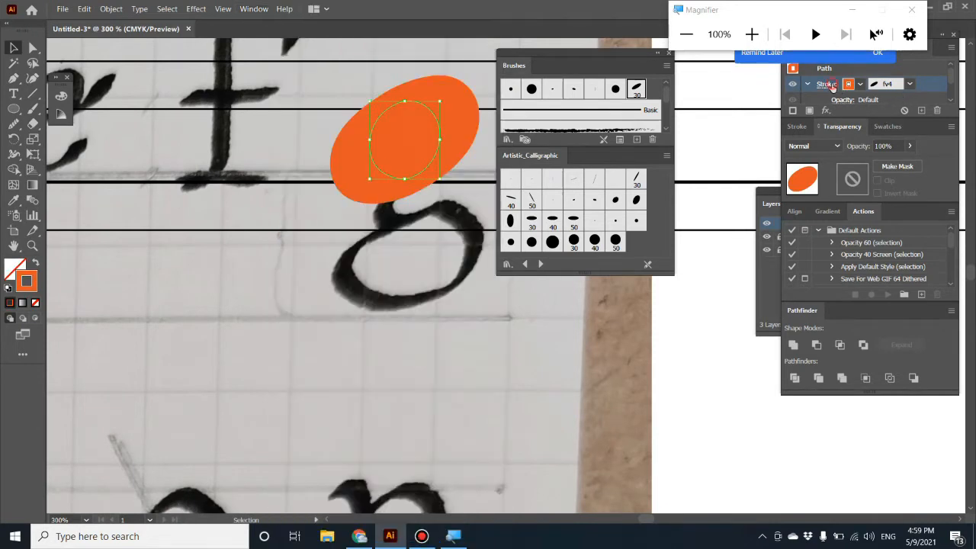
{"action": "left_click", "coordinate": [831, 84]}
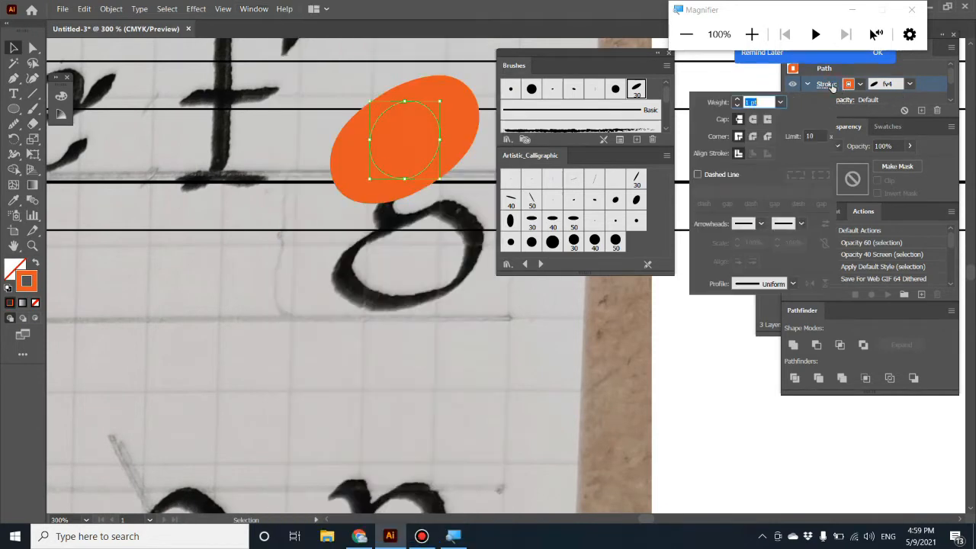
{"action": "left_click", "coordinate": [737, 106]}
{"action": "left_click", "coordinate": [737, 106]}
{"action": "left_click", "coordinate": [737, 106]}
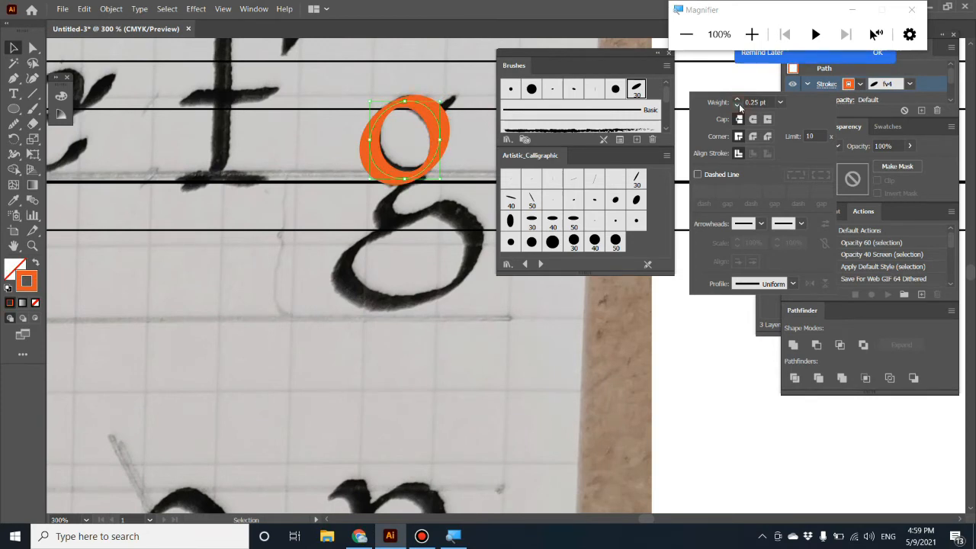
{"action": "left_click", "coordinate": [178, 231]}
{"action": "left_click", "coordinate": [360, 214]}
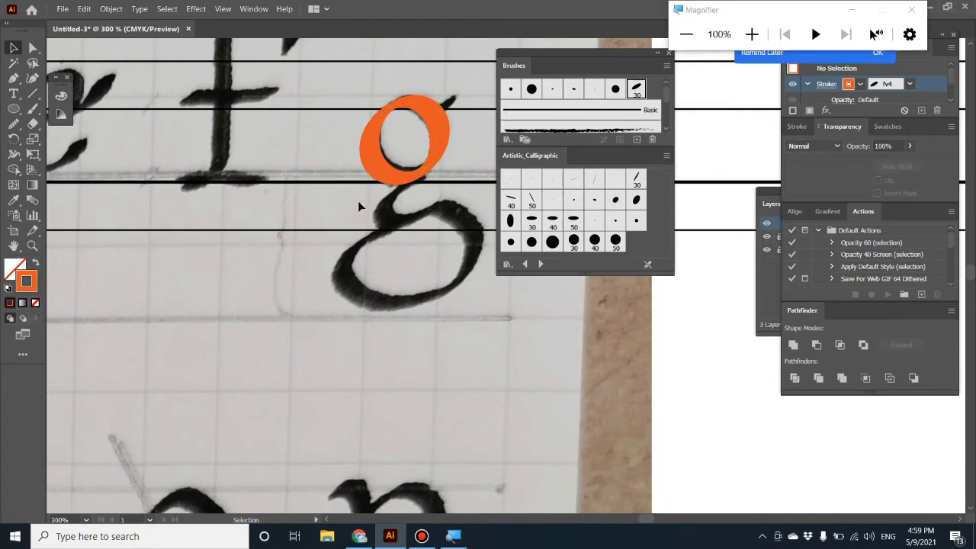
{"action": "scroll", "coordinate": [357, 206], "scroll_direction": "up", "scroll_amount": 2}
{"action": "left_click", "coordinate": [380, 207]}
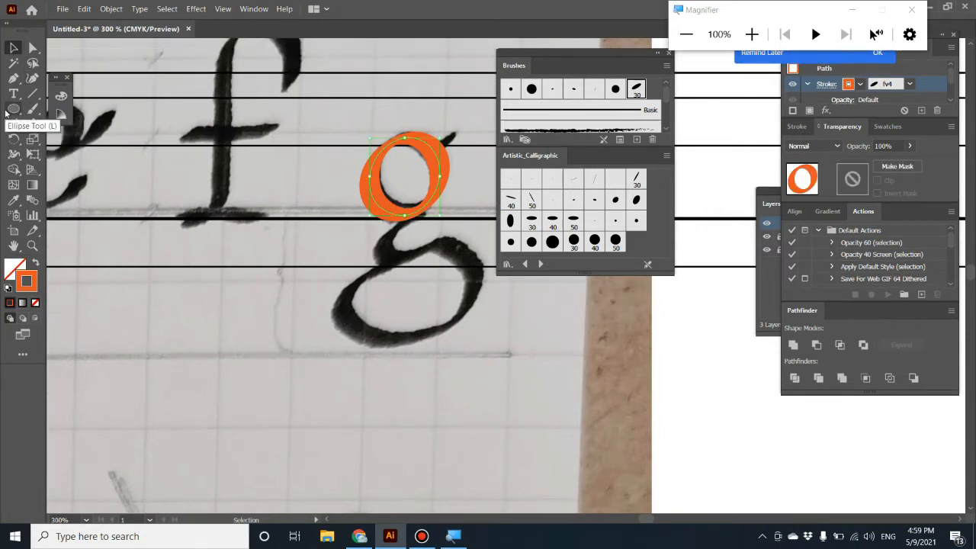
{"action": "left_click", "coordinate": [14, 78]}
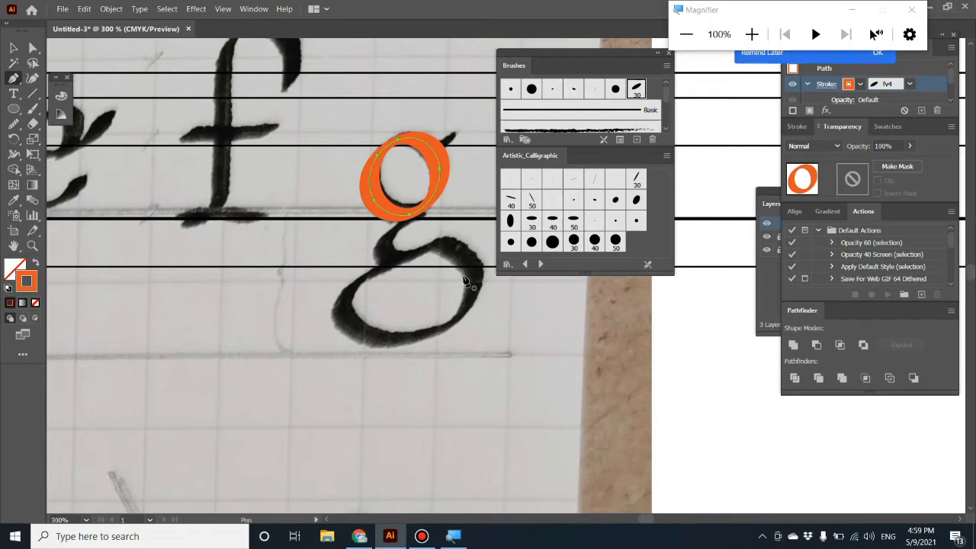
{"action": "left_click", "coordinate": [429, 245]}
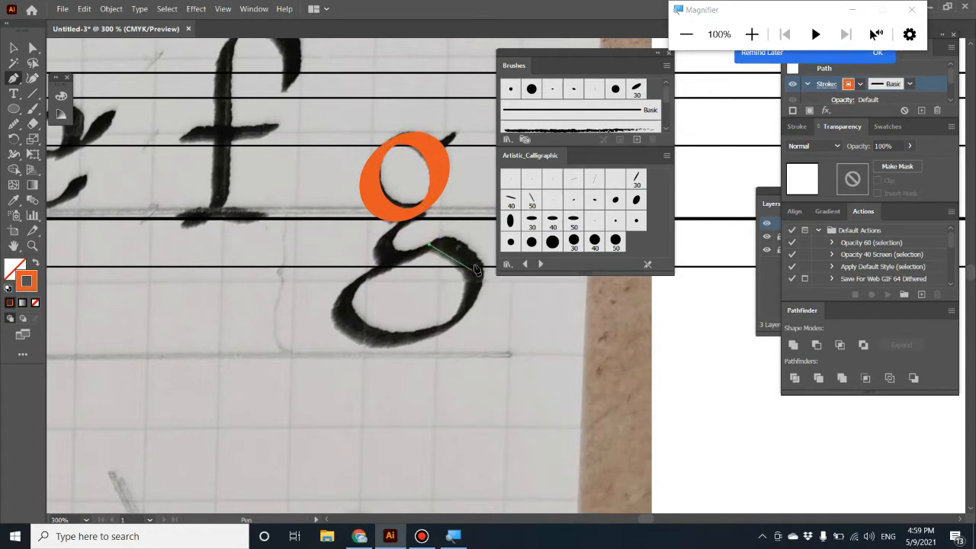
{"action": "left_click_drag", "start_coordinate": [476, 261], "coordinate": [482, 287]}
{"action": "key", "text": "ctrl+z"}
{"action": "key", "text": "ctrl+z"}
Trace the lower loop of the g as a closed curved path along the middle of the ink stroke
{"action": "left_click", "coordinate": [398, 261]}
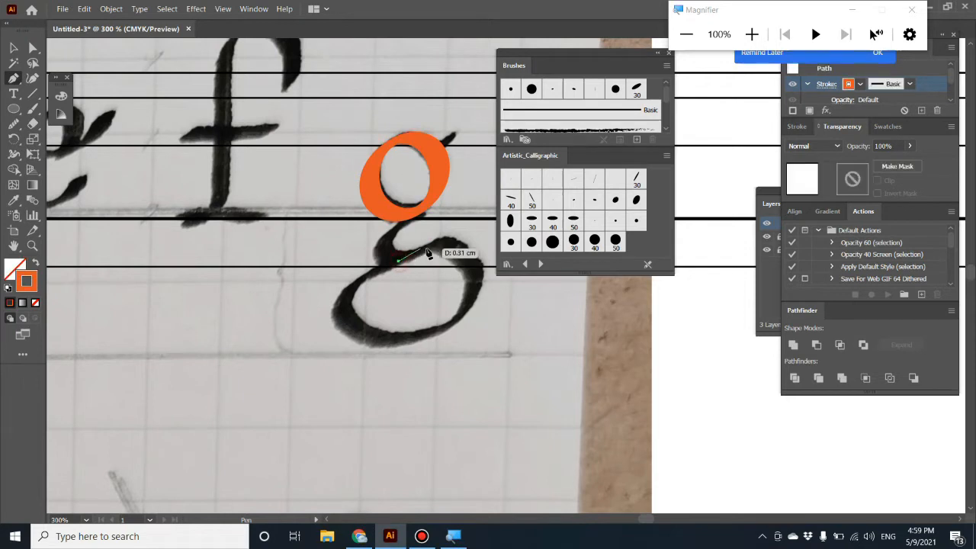
{"action": "mouse_move", "coordinate": [439, 244]}
{"action": "left_mouse_down"}
{"action": "mouse_move", "coordinate": [458, 247]}
{"action": "mouse_move", "coordinate": [477, 278]}
{"action": "mouse_move", "coordinate": [454, 328]}
{"action": "left_mouse_up"}
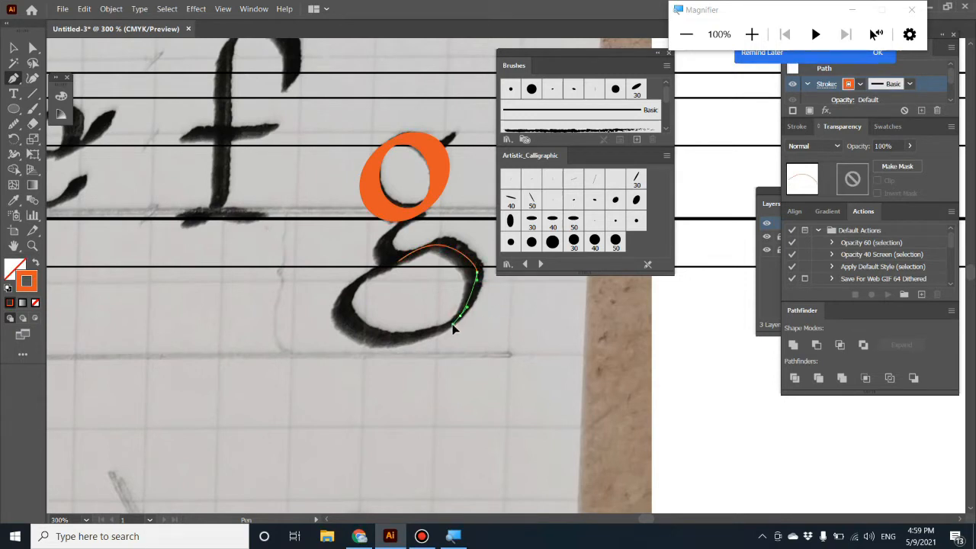
{"action": "left_click", "coordinate": [374, 343]}
{"action": "left_click_drag", "start_coordinate": [373, 342], "coordinate": [362, 340]}
{"action": "left_click_drag", "start_coordinate": [347, 321], "coordinate": [398, 261]}
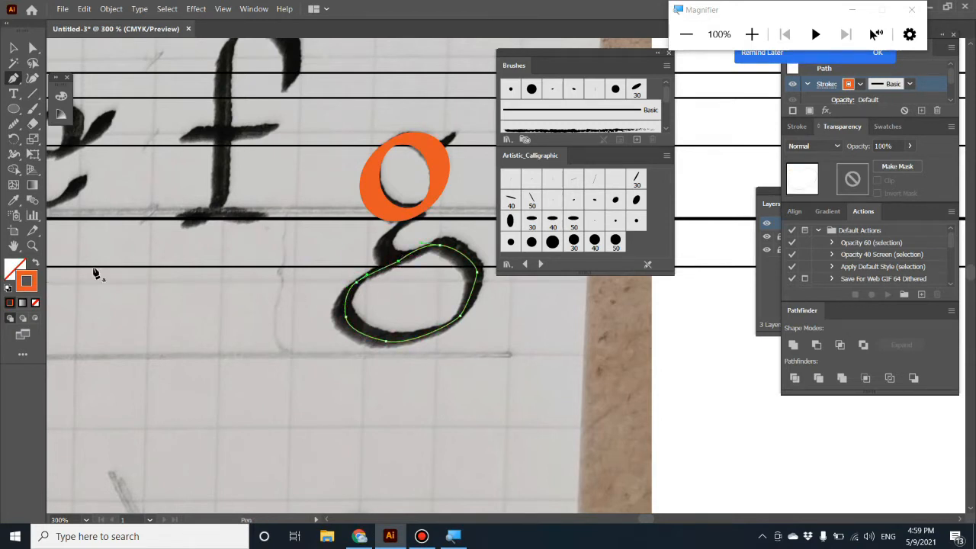
Smooth the lower loop path all the way around with the Smooth tool
{"action": "left_click", "coordinate": [13, 138]}
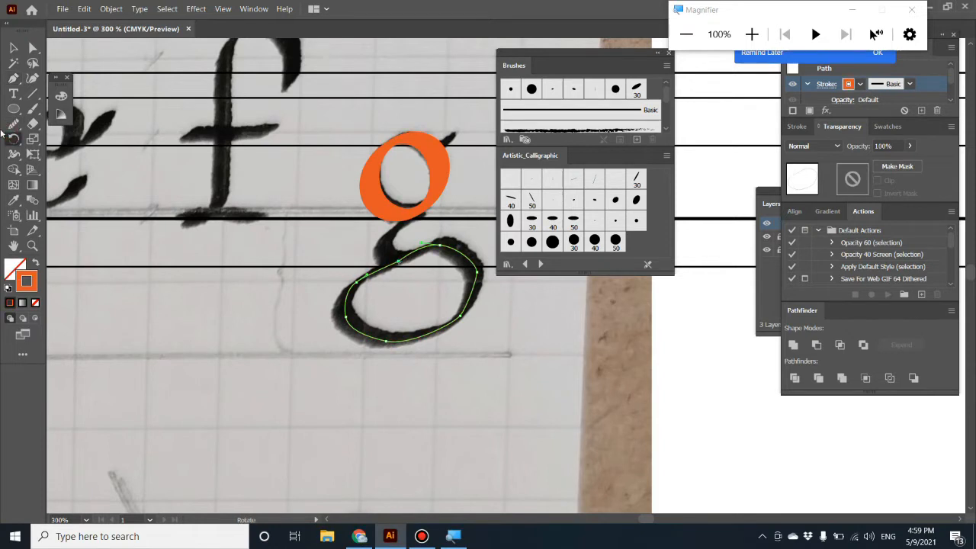
{"action": "left_click", "coordinate": [12, 124]}
{"action": "mouse_move", "coordinate": [418, 250]}
{"action": "left_mouse_down"}
{"action": "mouse_move", "coordinate": [363, 266]}
{"action": "mouse_move", "coordinate": [423, 246]}
{"action": "mouse_move", "coordinate": [467, 256]}
{"action": "mouse_move", "coordinate": [479, 269]}
{"action": "mouse_move", "coordinate": [460, 304]}
{"action": "mouse_move", "coordinate": [466, 278]}
{"action": "mouse_move", "coordinate": [471, 309]}
{"action": "mouse_move", "coordinate": [450, 318]}
{"action": "mouse_move", "coordinate": [461, 325]}
{"action": "mouse_move", "coordinate": [468, 260]}
{"action": "mouse_move", "coordinate": [476, 313]}
{"action": "left_mouse_up"}
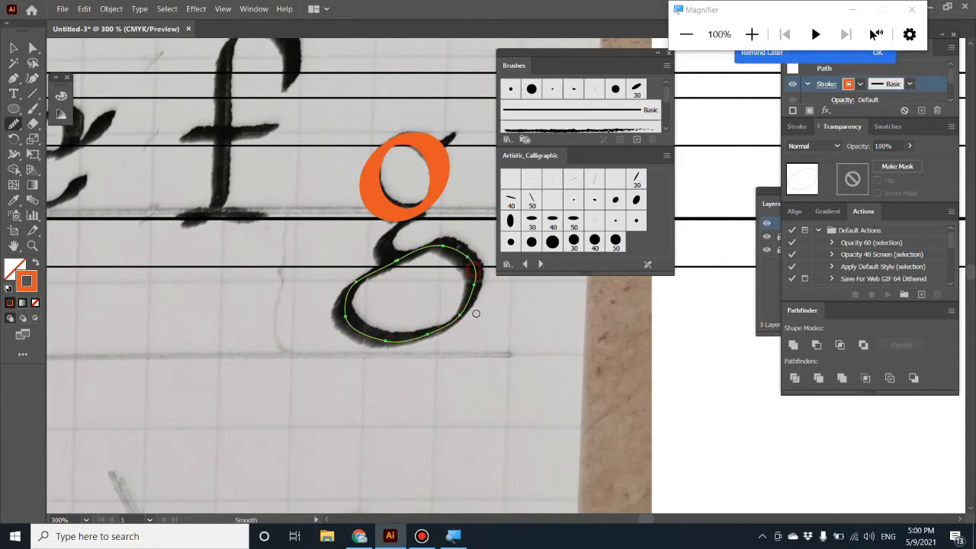
{"action": "mouse_move", "coordinate": [468, 262]}
{"action": "left_mouse_down"}
{"action": "mouse_move", "coordinate": [466, 304]}
{"action": "mouse_move", "coordinate": [470, 255]}
{"action": "mouse_move", "coordinate": [456, 239]}
{"action": "mouse_move", "coordinate": [381, 267]}
{"action": "mouse_move", "coordinate": [402, 254]}
{"action": "left_mouse_up"}
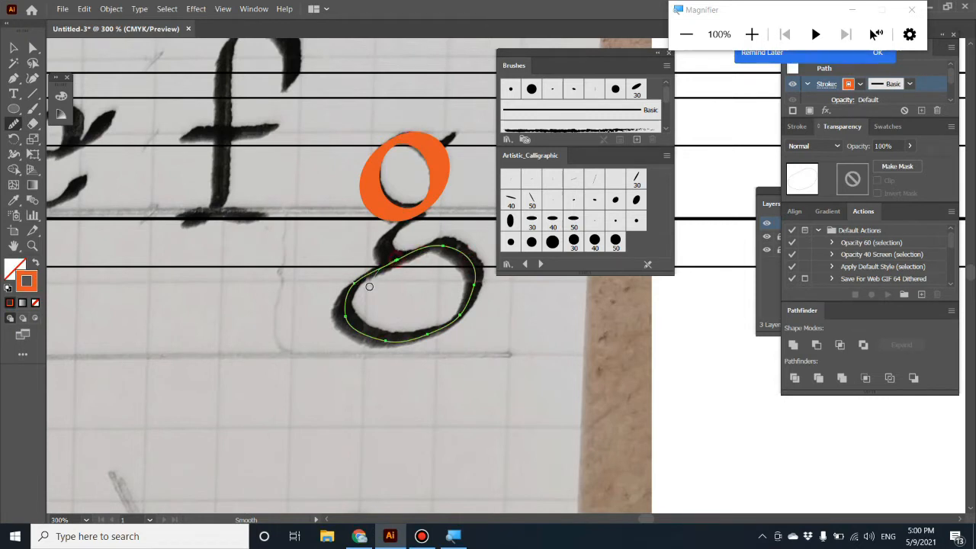
{"action": "mouse_move", "coordinate": [370, 286]}
{"action": "left_mouse_down"}
{"action": "mouse_move", "coordinate": [404, 257]}
{"action": "mouse_move", "coordinate": [381, 263]}
{"action": "mouse_move", "coordinate": [409, 251]}
{"action": "mouse_move", "coordinate": [363, 275]}
{"action": "mouse_move", "coordinate": [437, 256]}
{"action": "mouse_move", "coordinate": [382, 260]}
{"action": "mouse_move", "coordinate": [427, 248]}
{"action": "mouse_move", "coordinate": [475, 254]}
{"action": "left_mouse_up"}
{"action": "mouse_move", "coordinate": [459, 312]}
{"action": "left_mouse_down"}
{"action": "mouse_move", "coordinate": [419, 330]}
{"action": "mouse_move", "coordinate": [453, 320]}
{"action": "mouse_move", "coordinate": [469, 289]}
{"action": "mouse_move", "coordinate": [444, 326]}
{"action": "mouse_move", "coordinate": [394, 342]}
{"action": "mouse_move", "coordinate": [363, 338]}
{"action": "mouse_move", "coordinate": [341, 317]}
{"action": "mouse_move", "coordinate": [372, 268]}
{"action": "mouse_move", "coordinate": [396, 262]}
{"action": "mouse_move", "coordinate": [349, 290]}
{"action": "left_mouse_up"}
{"action": "mouse_move", "coordinate": [404, 250]}
{"action": "left_mouse_down"}
{"action": "mouse_move", "coordinate": [446, 242]}
{"action": "mouse_move", "coordinate": [468, 253]}
{"action": "mouse_move", "coordinate": [411, 248]}
{"action": "left_mouse_up"}
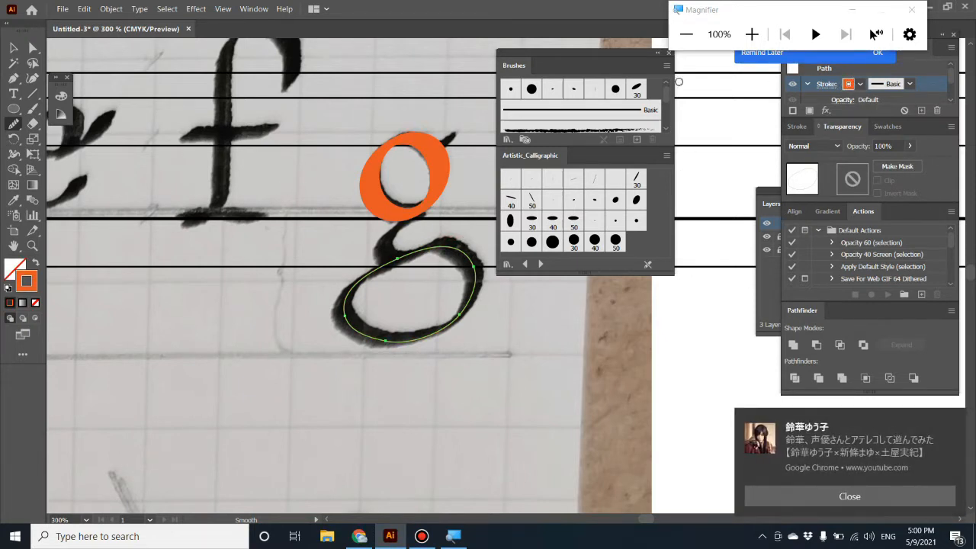
Apply the fv4 calligraphic brush to the lower loop and set its stroke weight to 0.25 pt
{"action": "left_click", "coordinate": [637, 89]}
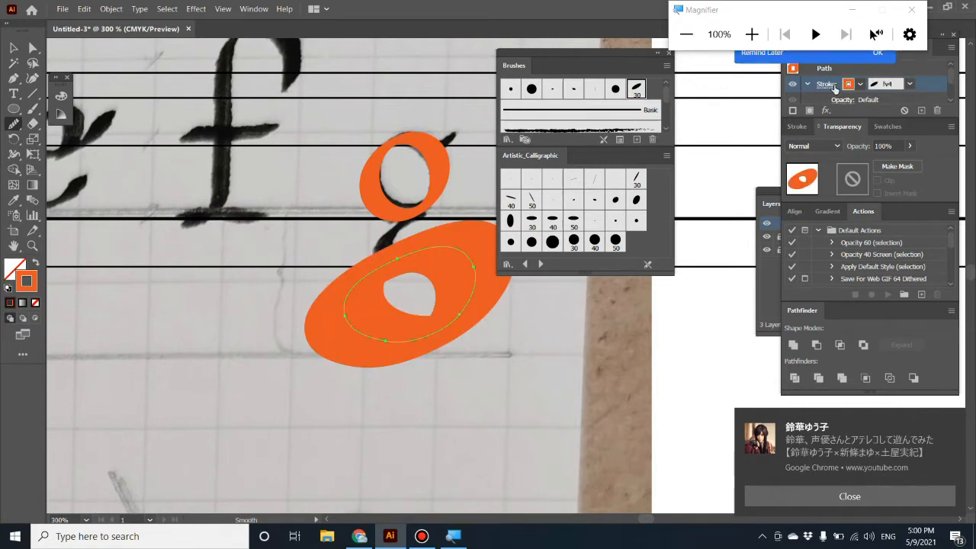
{"action": "left_click", "coordinate": [831, 85]}
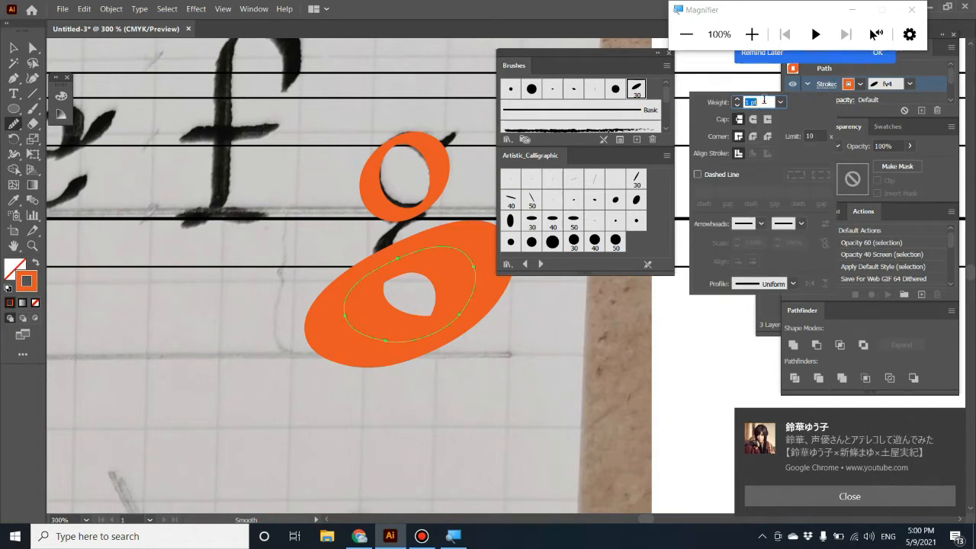
{"action": "type", "text": "0.25"}
{"action": "key", "text": "Return"}
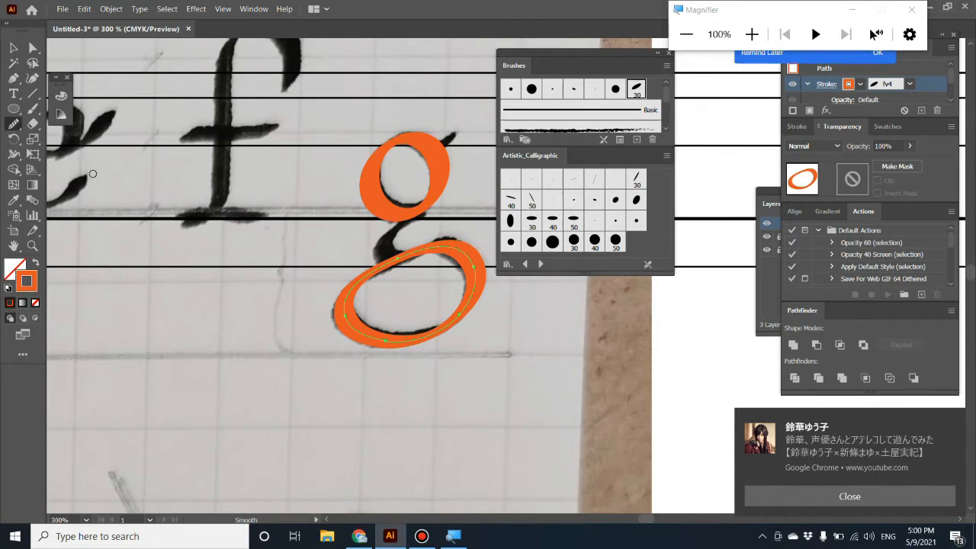
Draw the curved link of the g with the Pen tool, from the upper bowl's base to the lower loop
{"action": "left_click", "coordinate": [14, 78]}
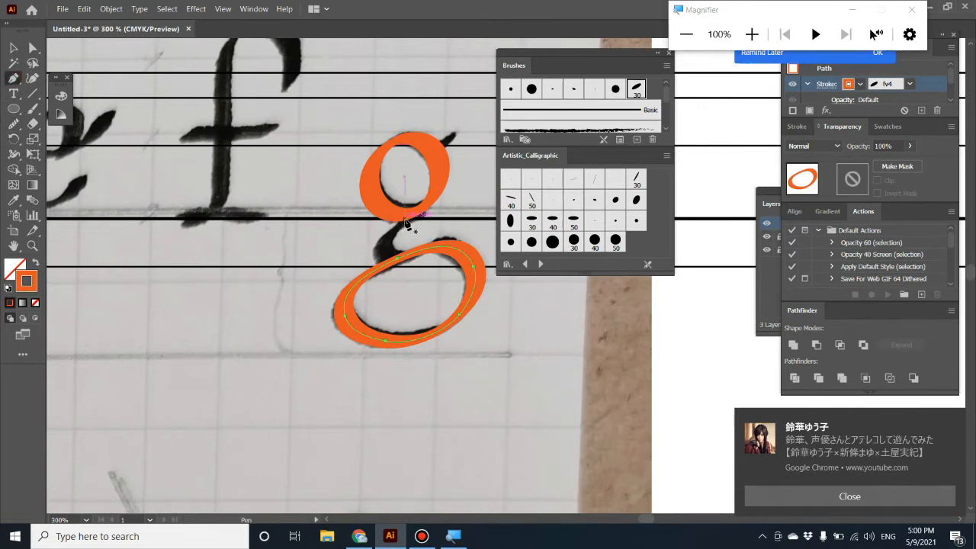
{"action": "left_click", "coordinate": [404, 223]}
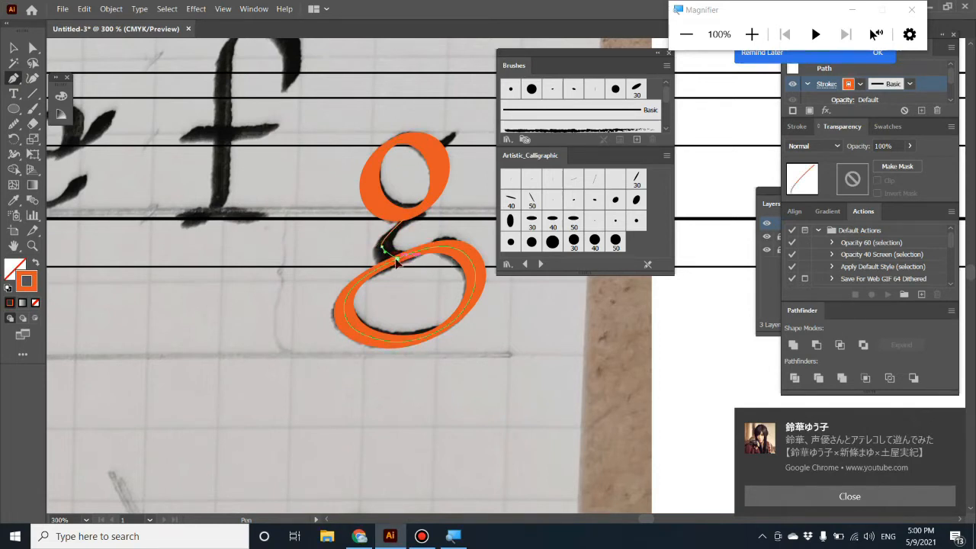
{"action": "left_click", "coordinate": [397, 260]}
Smooth the link path and shift its middle anchor slightly down to follow the ink
{"action": "left_click", "coordinate": [13, 124]}
{"action": "left_click_drag", "start_coordinate": [373, 237], "coordinate": [392, 266]}
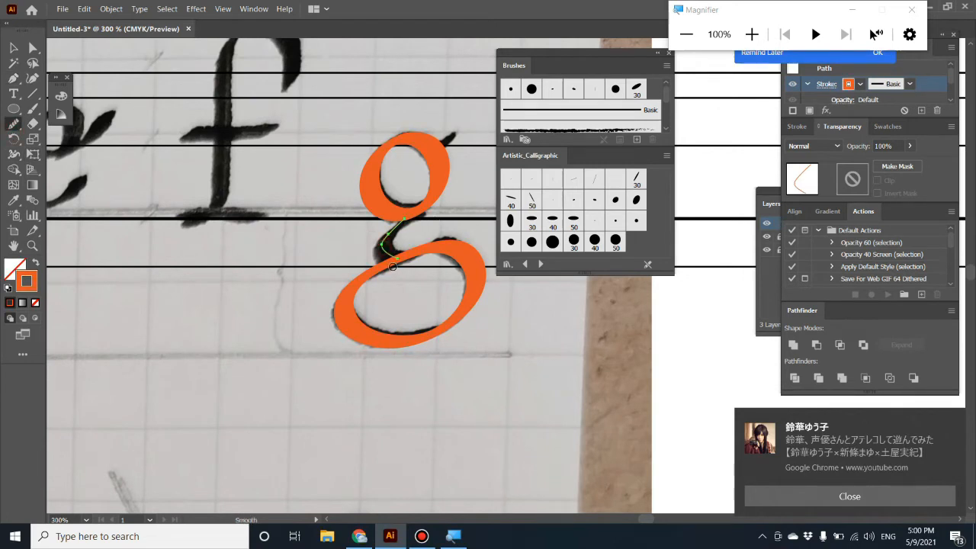
{"action": "mouse_move", "coordinate": [388, 231]}
{"action": "left_mouse_down"}
{"action": "mouse_move", "coordinate": [379, 256]}
{"action": "mouse_move", "coordinate": [393, 281]}
{"action": "left_mouse_up"}
{"action": "left_click", "coordinate": [32, 47]}
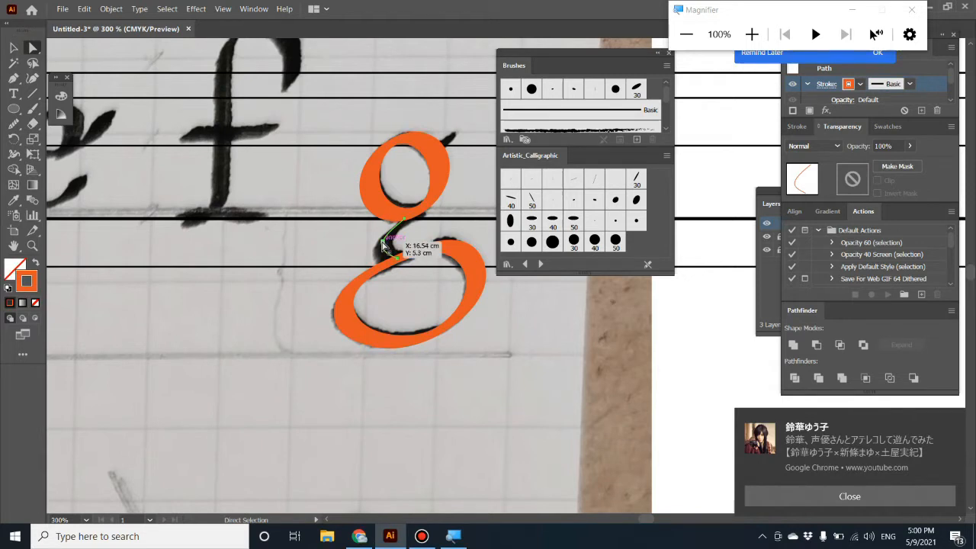
{"action": "left_click", "coordinate": [383, 244]}
{"action": "left_click_drag", "start_coordinate": [382, 244], "coordinate": [384, 251]}
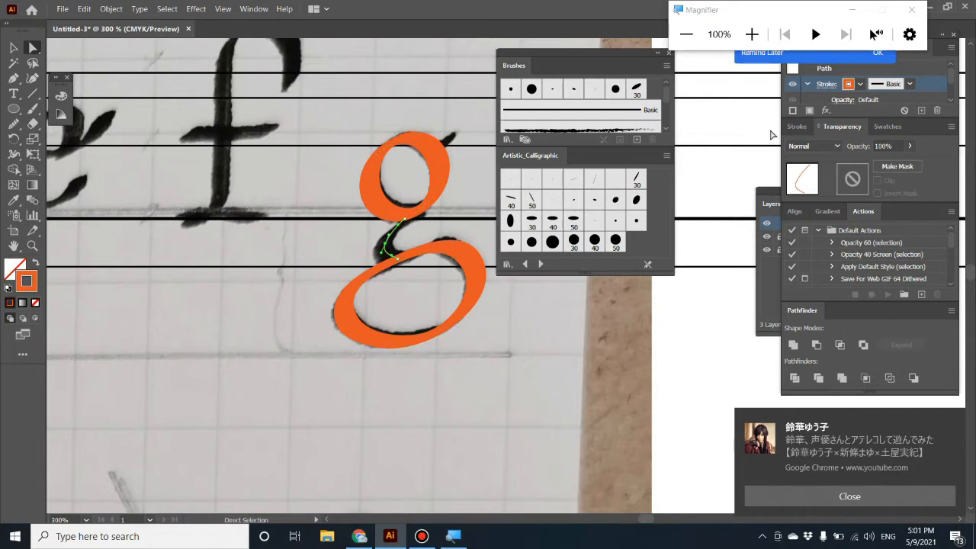
Apply the fv4 brush to the link path and set its stroke weight to 0.25 pt
{"action": "left_click", "coordinate": [638, 90]}
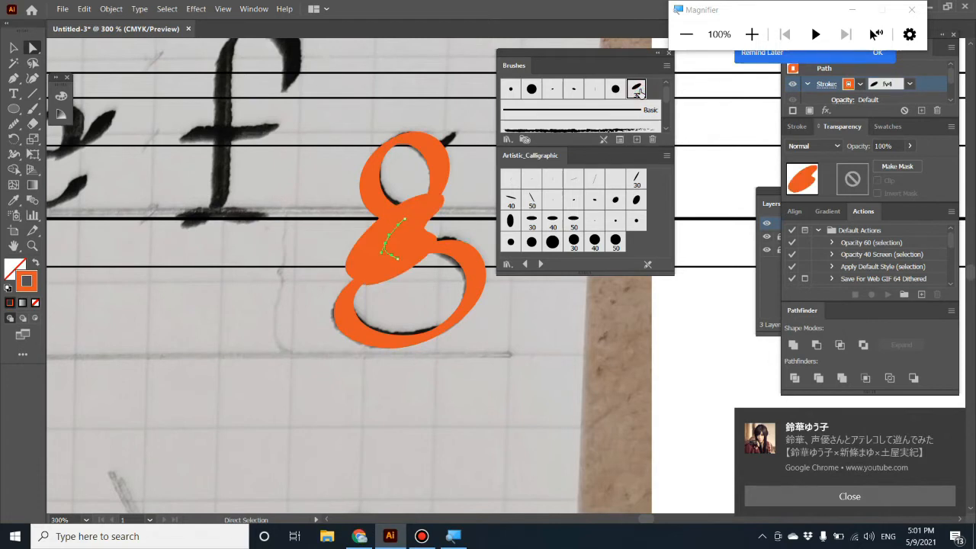
{"action": "left_click", "coordinate": [826, 84]}
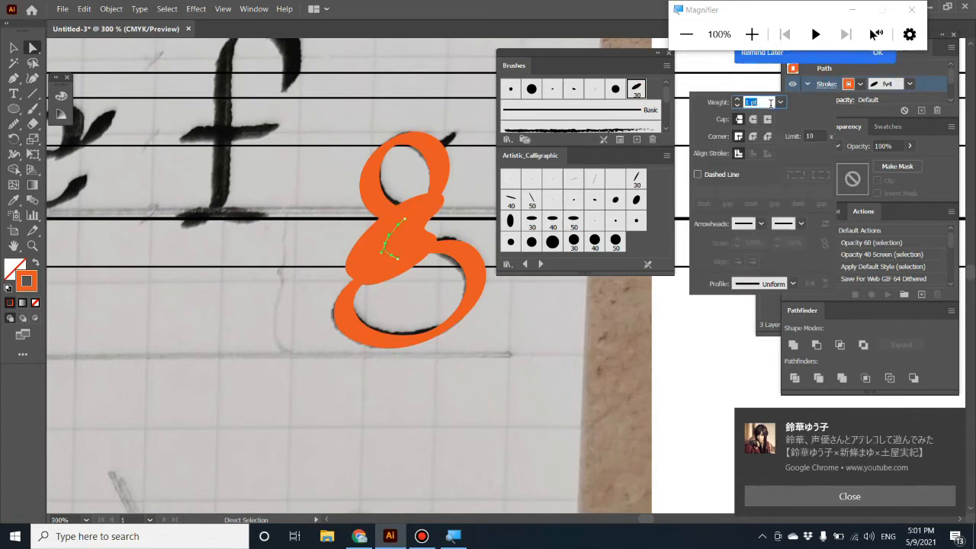
{"action": "type", "text": "0.25"}
{"action": "key", "text": "Return"}
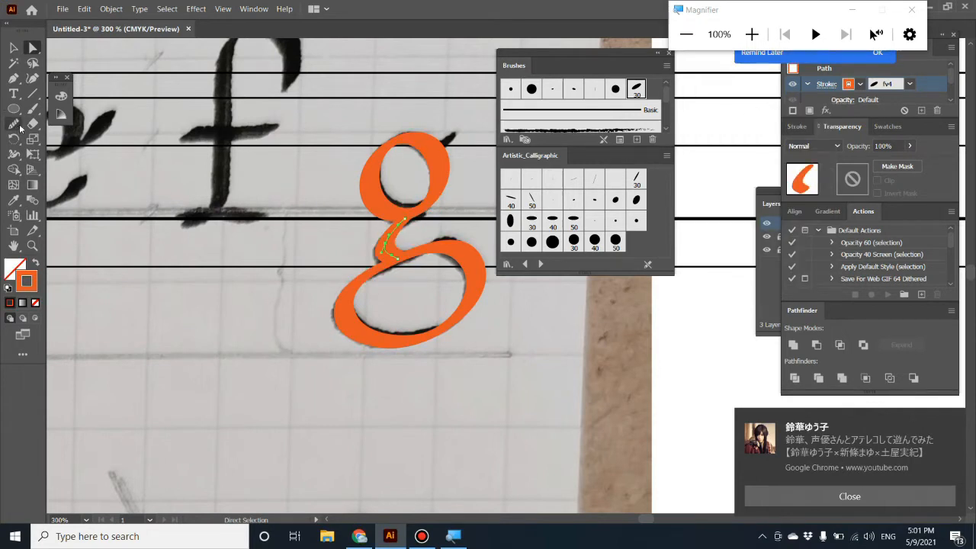
Draw the ear of the g as a short curved path from the upper bowl to the ink stroke's tip
{"action": "left_click", "coordinate": [13, 77]}
{"action": "left_click", "coordinate": [438, 152], "text": "ctrl"}
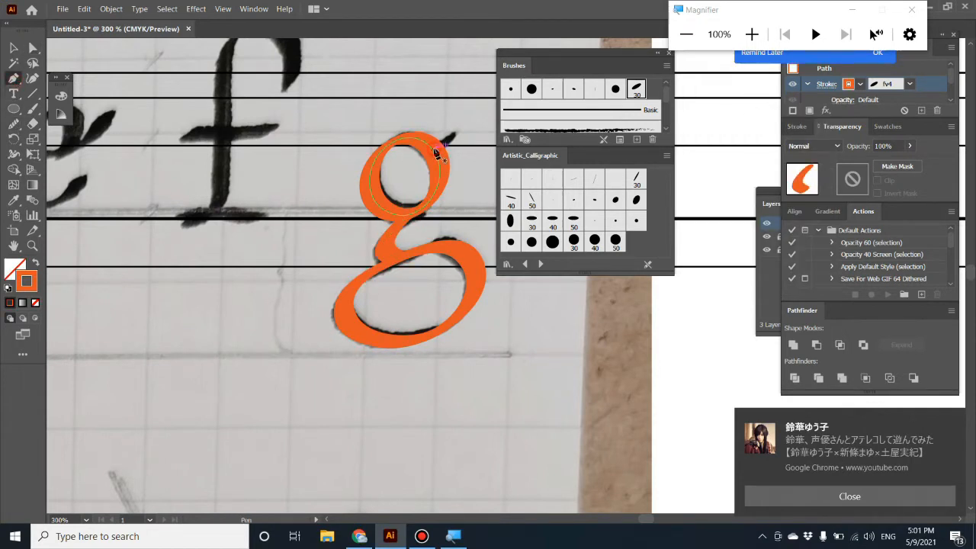
{"action": "left_click", "coordinate": [434, 150]}
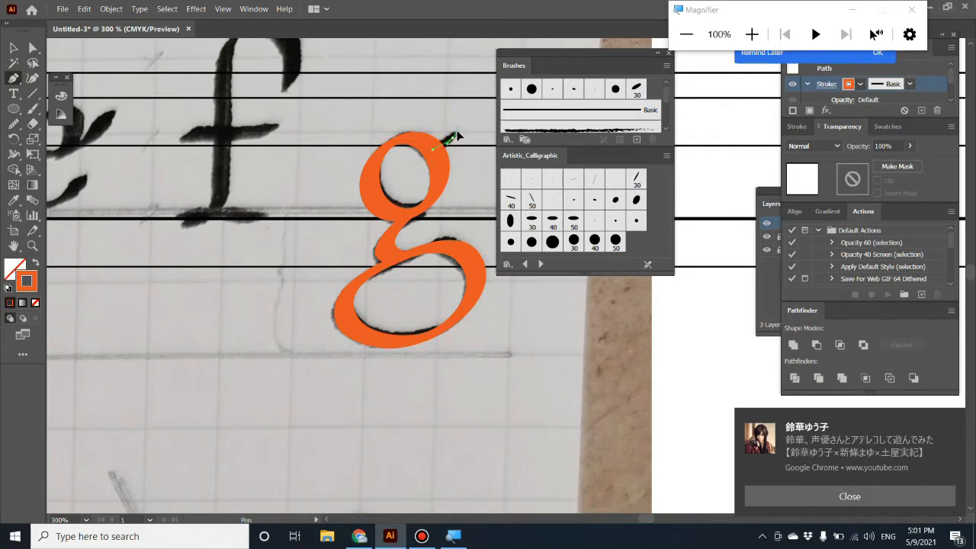
{"action": "left_click", "coordinate": [454, 134]}
Refine the g's ear path by smoothing its curve and pulling its inner end toward the upper bowl's edge
{"action": "left_click", "coordinate": [36, 51]}
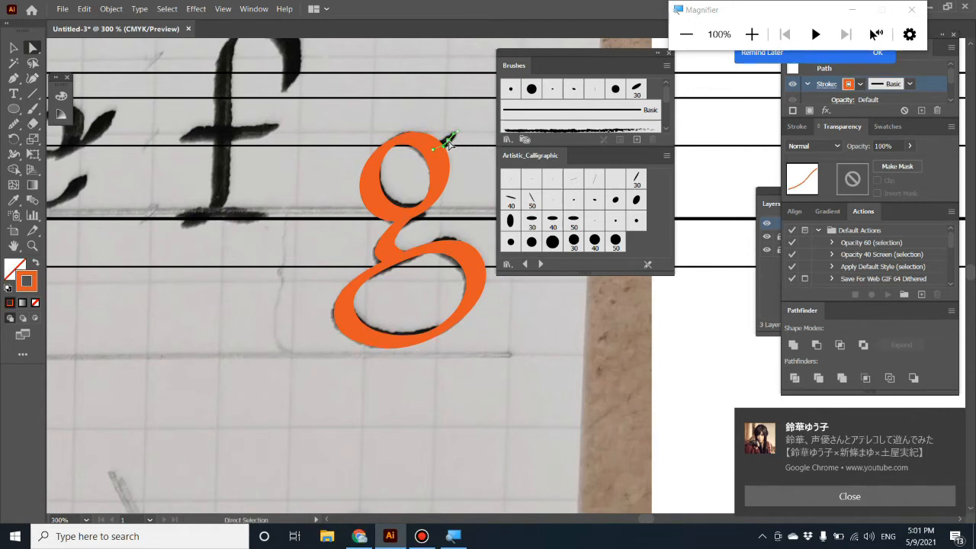
{"action": "left_click_drag", "start_coordinate": [450, 138], "coordinate": [459, 134]}
{"action": "left_click", "coordinate": [20, 128]}
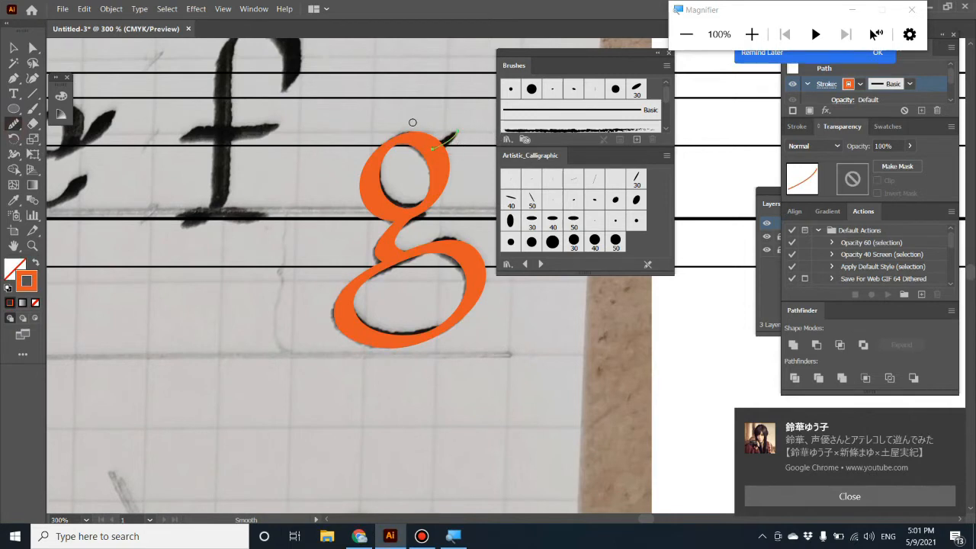
{"action": "key", "text": "a"}
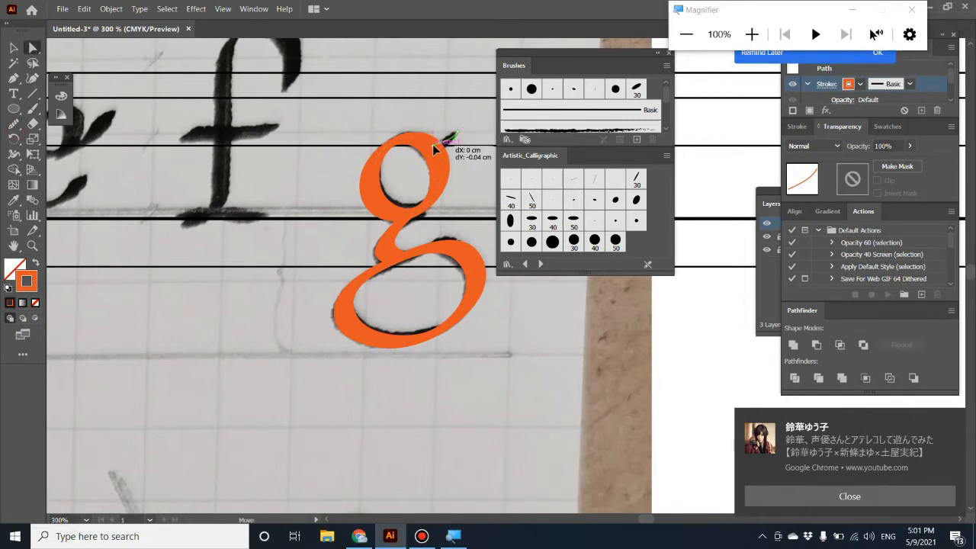
{"action": "left_click_drag", "start_coordinate": [433, 152], "coordinate": [452, 145]}
{"action": "left_click_drag", "start_coordinate": [454, 141], "coordinate": [452, 138]}
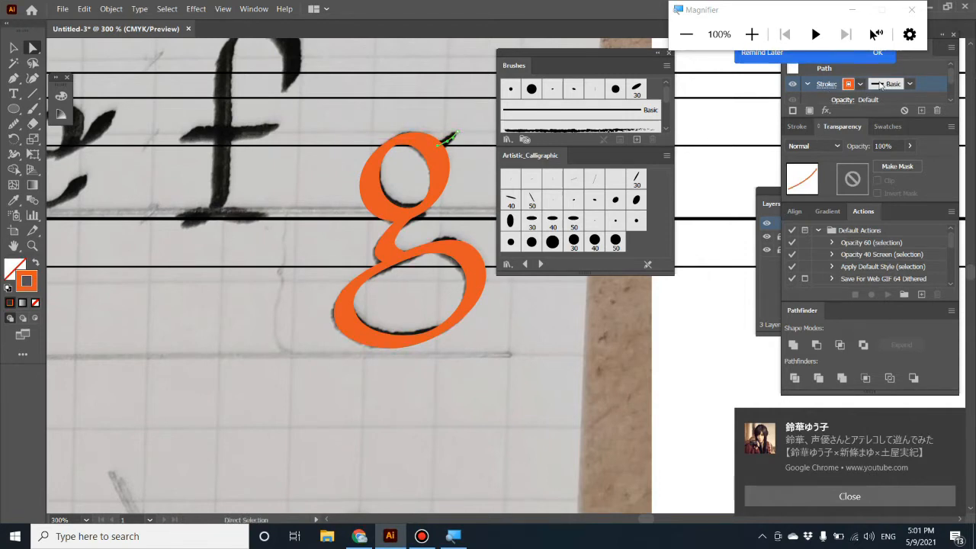
Apply the fv4 brush to the ear path, set its stroke weight to 0.25 pt and deselect it
{"action": "left_click", "coordinate": [637, 88]}
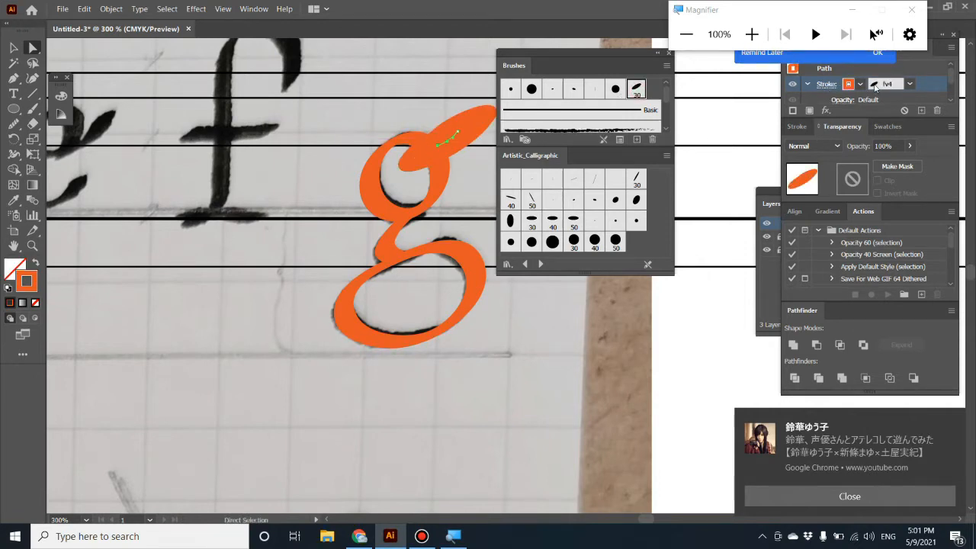
{"action": "left_click", "coordinate": [827, 85]}
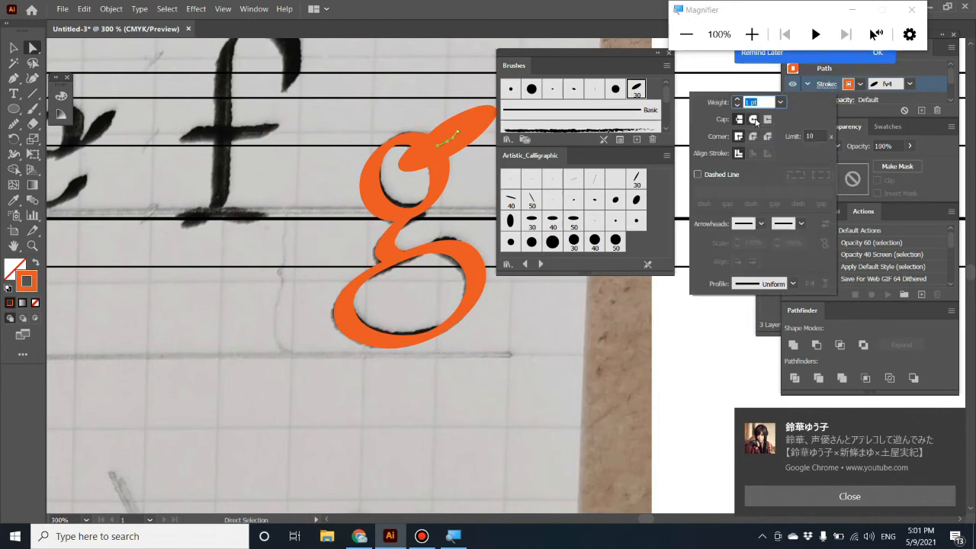
{"action": "type", "text": "0.25"}
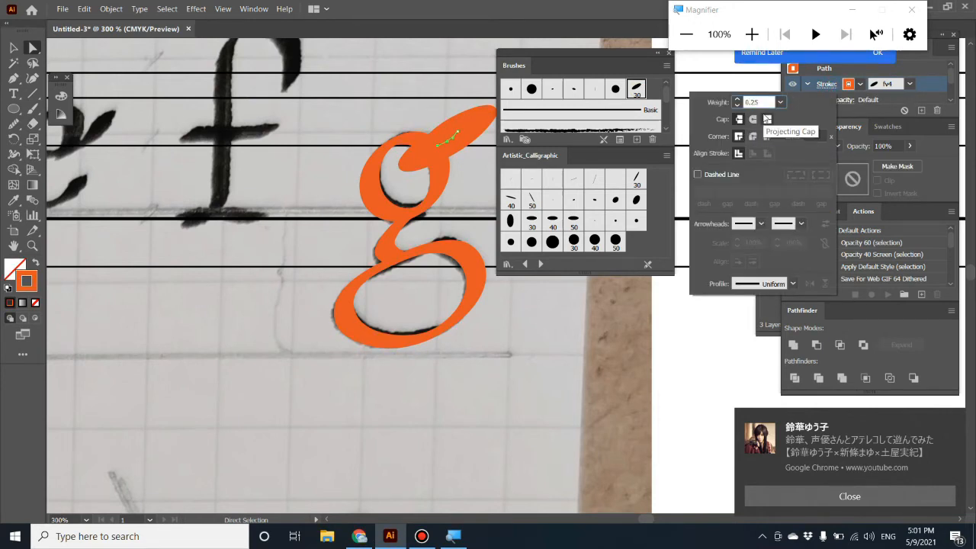
{"action": "key", "text": "Return"}
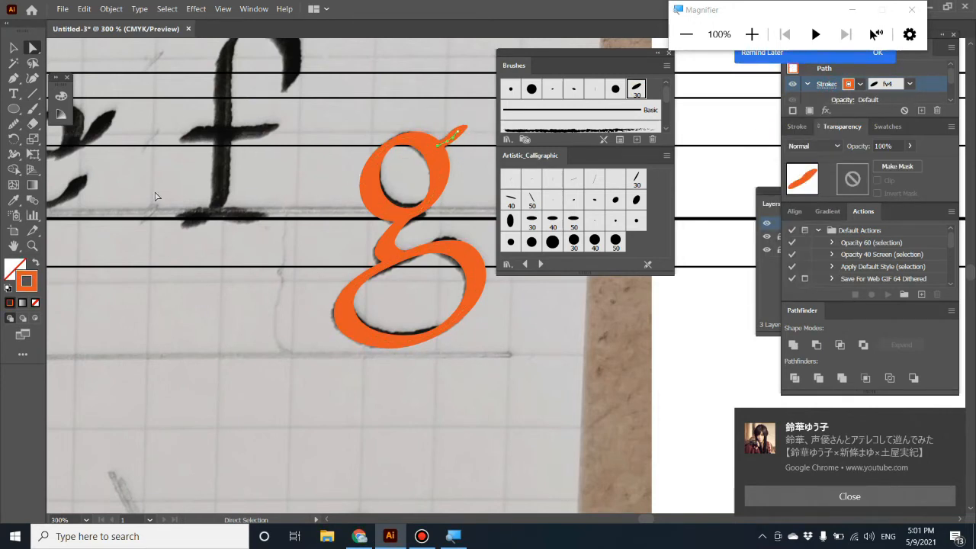
{"action": "left_click", "coordinate": [14, 47]}
{"action": "left_click", "coordinate": [217, 326]}
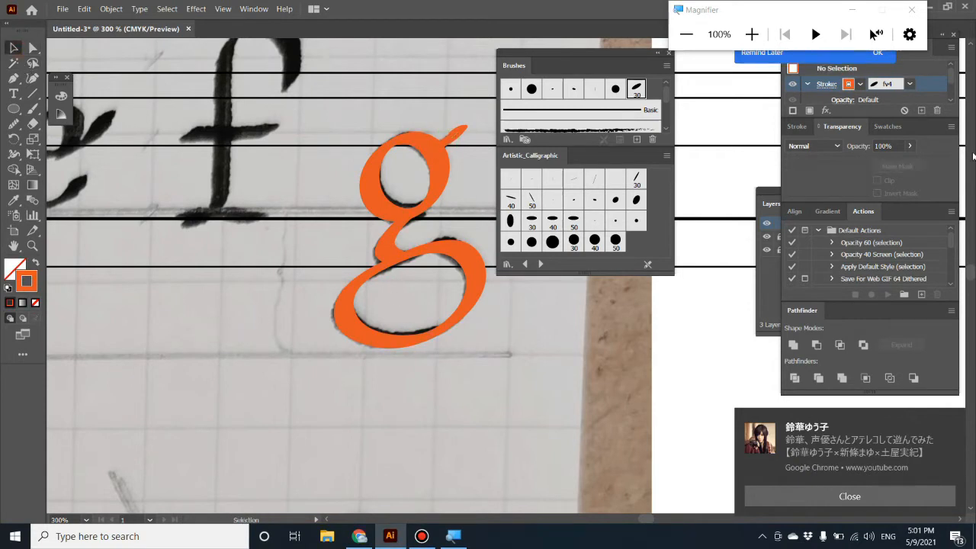
Hide the photo on Layer 2 to examine the finished g by itself, and show the photo again
{"action": "left_click", "coordinate": [770, 294]}
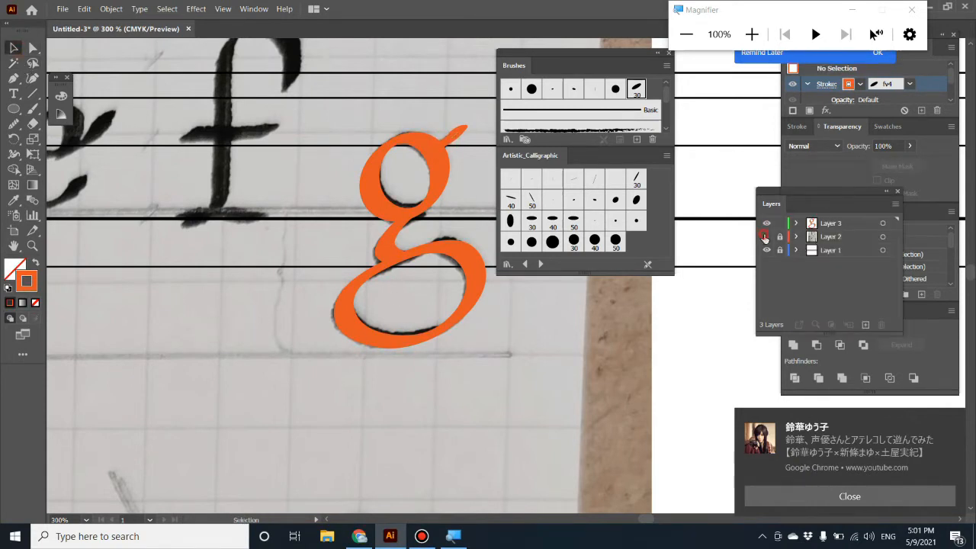
{"action": "left_click", "coordinate": [766, 237]}
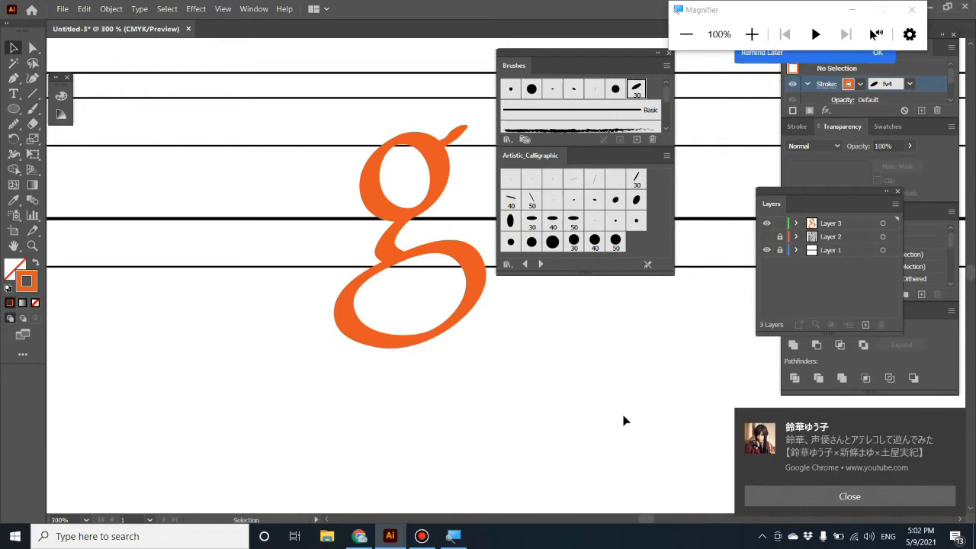
{"action": "left_click", "coordinate": [439, 336]}
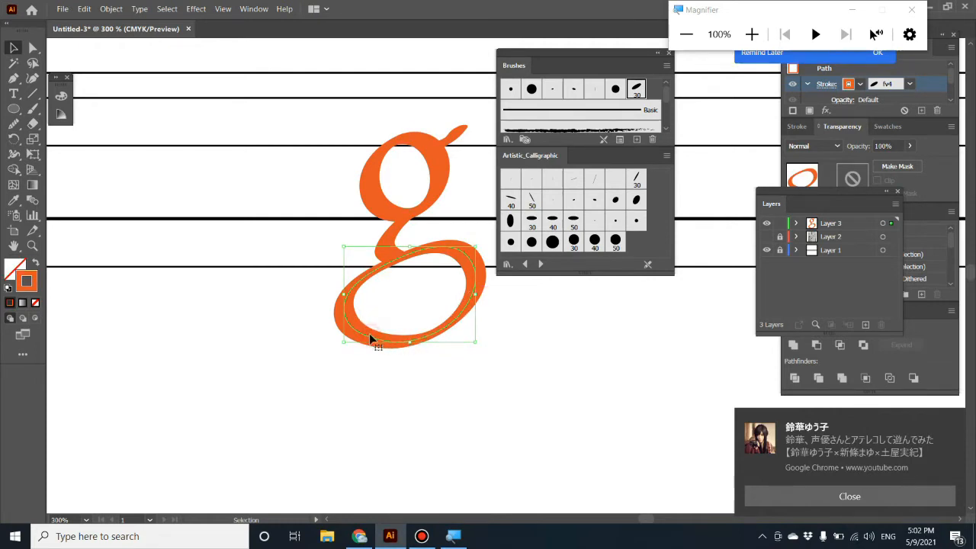
{"action": "left_click", "coordinate": [573, 353]}
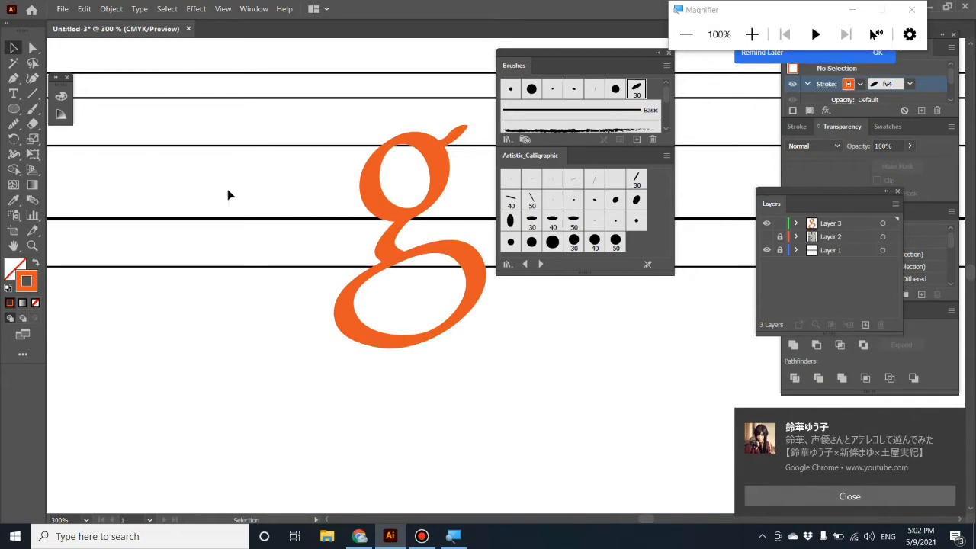
{"action": "left_click", "coordinate": [767, 237]}
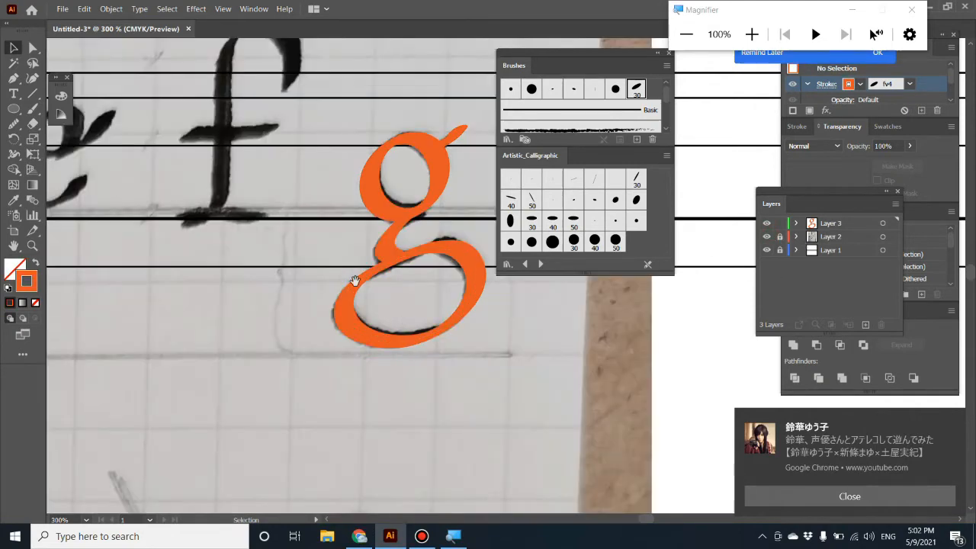
Trace the f's hook and stem as one Pen path down to the foot's left tip, and smooth it
{"action": "mouse_move", "coordinate": [301, 301]}
{"action": "left_mouse_down"}
{"action": "mouse_move", "coordinate": [419, 420]}
{"action": "mouse_move", "coordinate": [435, 405]}
{"action": "left_mouse_up"}
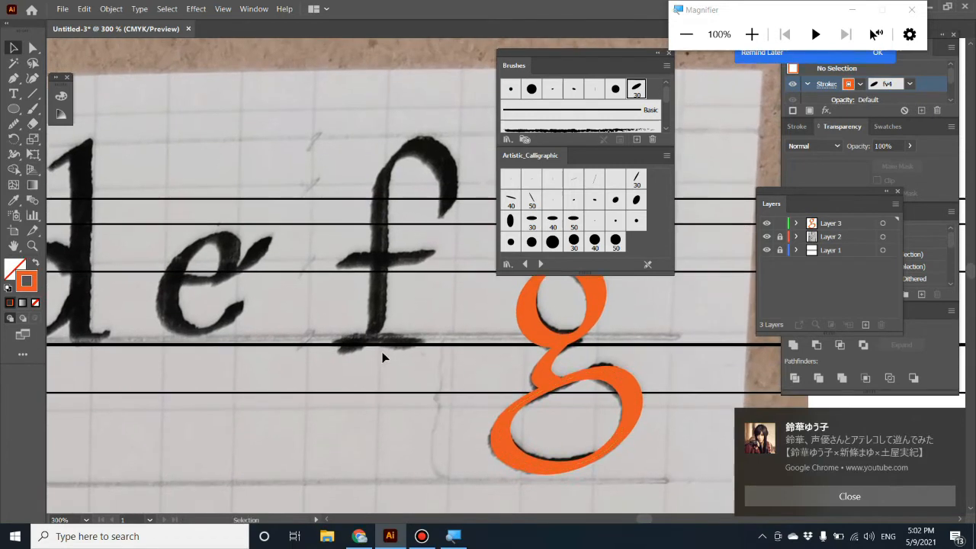
{"action": "left_click", "coordinate": [13, 79]}
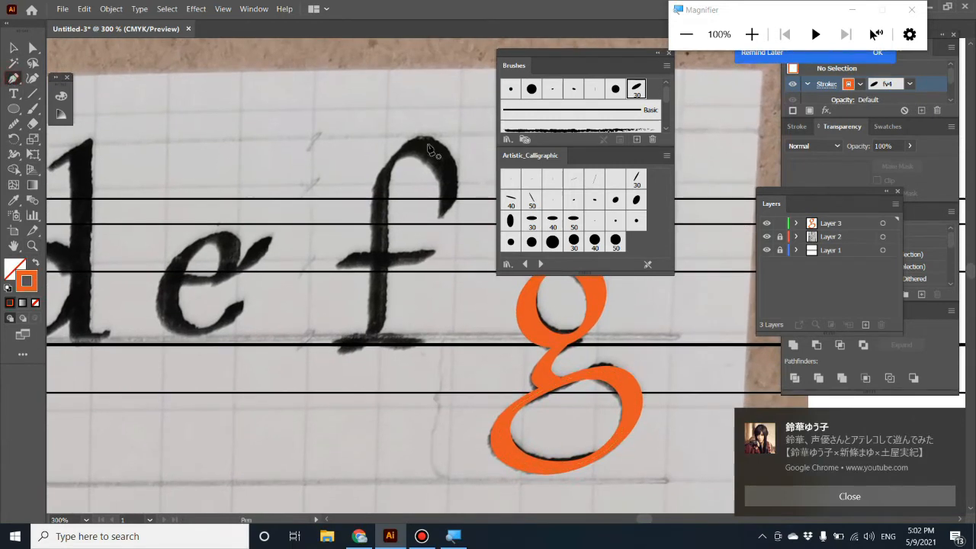
{"action": "left_click", "coordinate": [450, 209]}
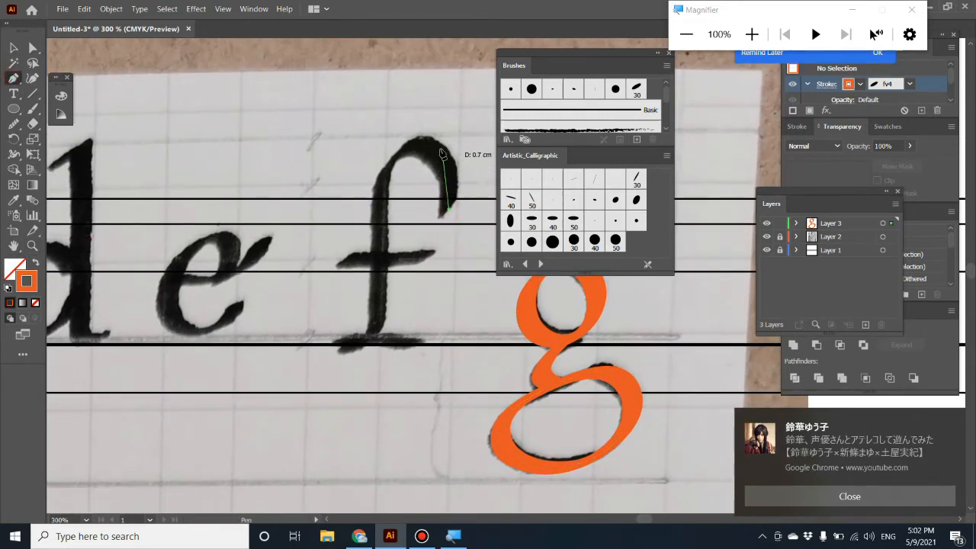
{"action": "mouse_move", "coordinate": [412, 137]}
{"action": "left_mouse_down"}
{"action": "mouse_move", "coordinate": [381, 187]}
{"action": "mouse_move", "coordinate": [383, 330]}
{"action": "mouse_move", "coordinate": [347, 350]}
{"action": "left_mouse_up"}
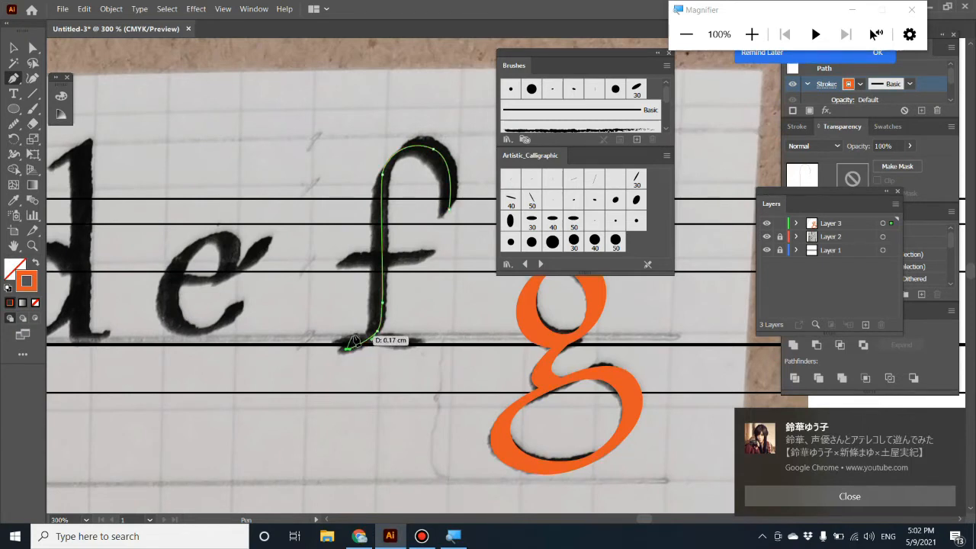
{"action": "left_click", "coordinate": [10, 126]}
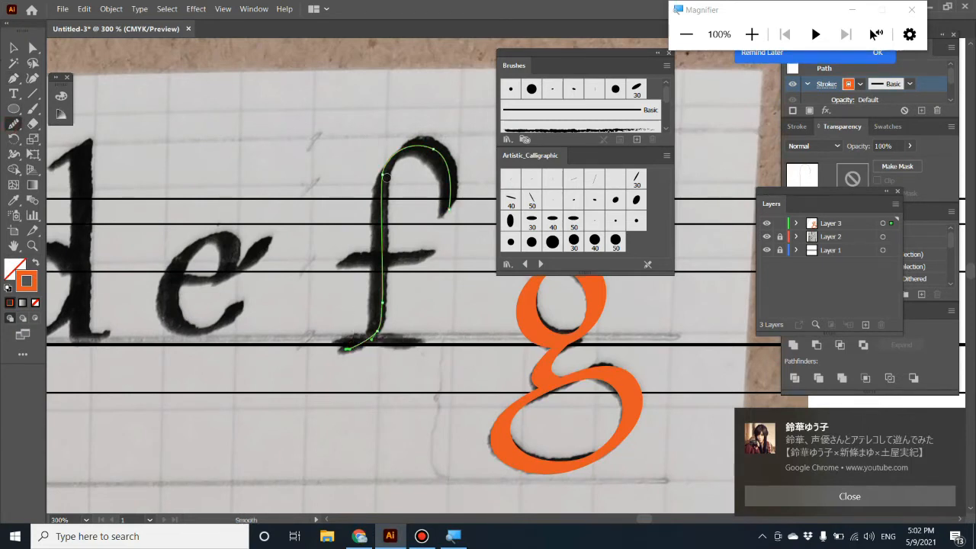
{"action": "mouse_move", "coordinate": [386, 177]}
{"action": "left_mouse_down"}
{"action": "mouse_move", "coordinate": [381, 314]}
{"action": "mouse_move", "coordinate": [387, 299]}
{"action": "mouse_move", "coordinate": [395, 325]}
{"action": "mouse_move", "coordinate": [377, 334]}
{"action": "mouse_move", "coordinate": [403, 281]}
{"action": "left_mouse_up"}
Apply the fv4 brush to the f's stem path and set its stroke weight to 0.25 pt
{"action": "left_click", "coordinate": [636, 88]}
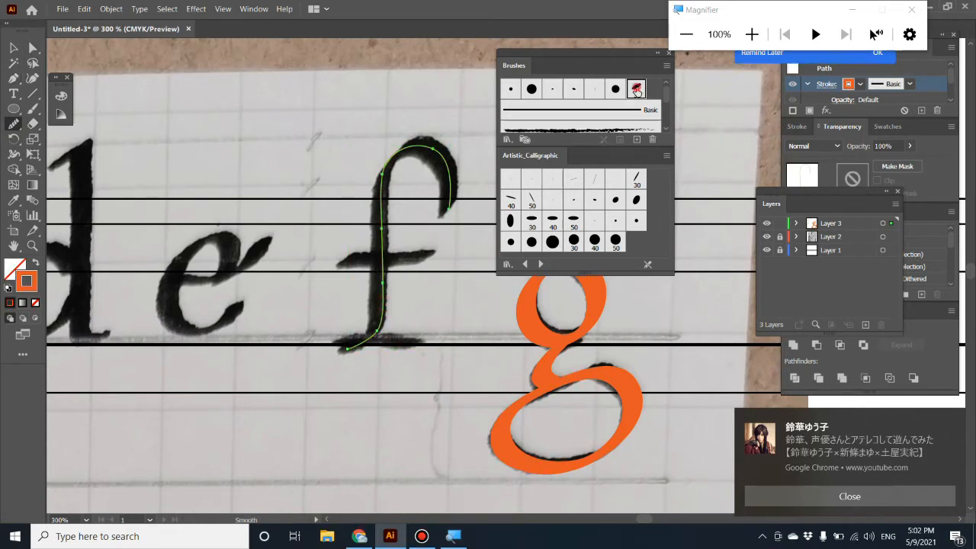
{"action": "left_click", "coordinate": [827, 84]}
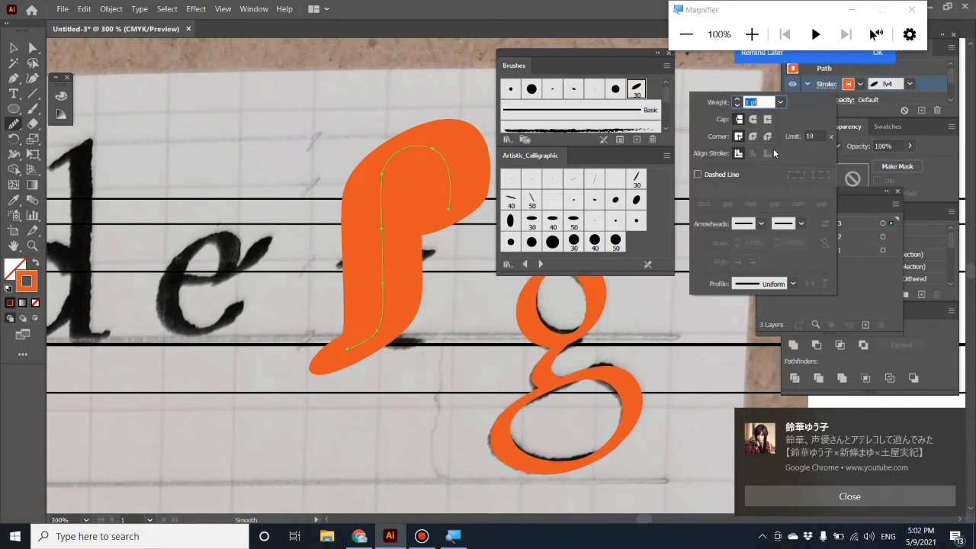
{"action": "type", "text": "0.5"}
{"action": "key", "text": "Return"}
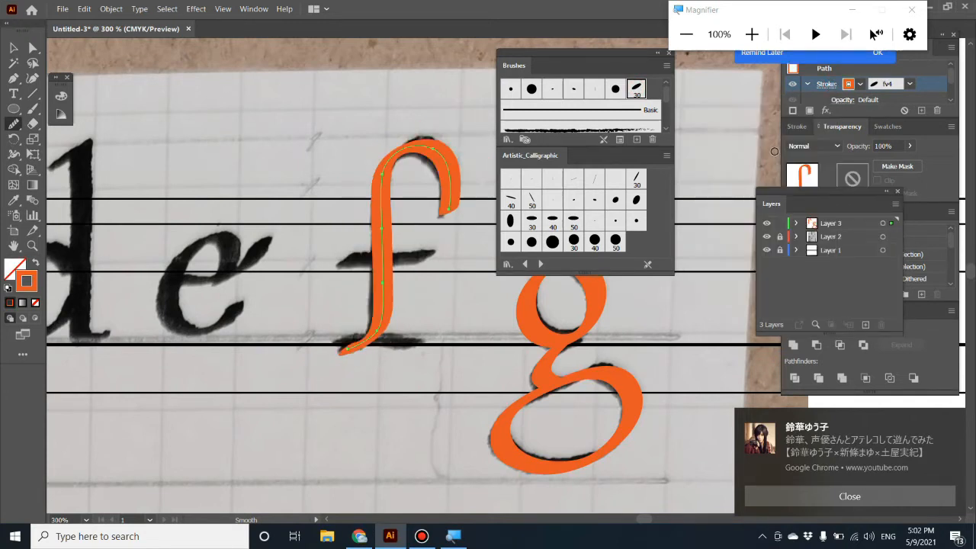
Draw the f's crossbar as a straight horizontal path and give it the fv4 brush at 0.25 pt
{"action": "left_click", "coordinate": [225, 187]}
{"action": "key", "text": "p"}
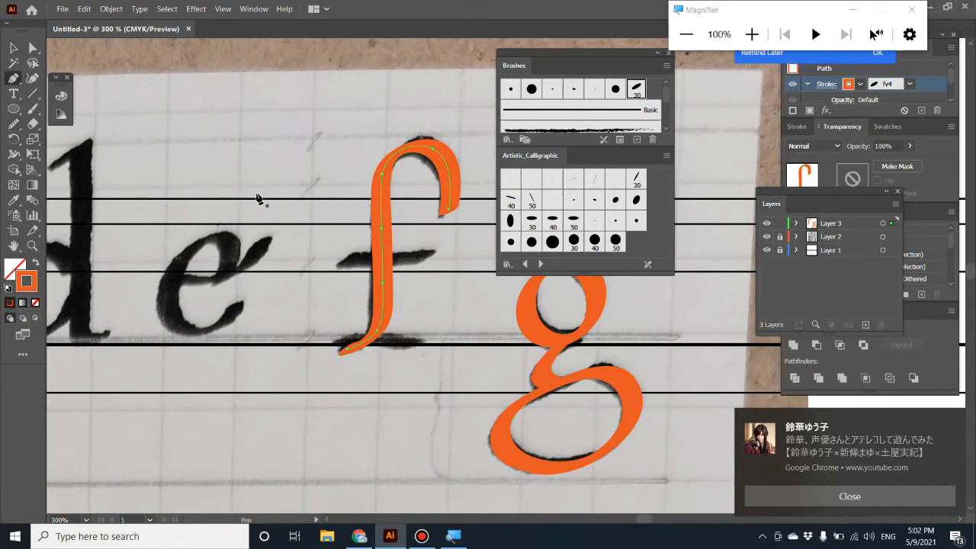
{"action": "left_click_drag", "start_coordinate": [344, 260], "coordinate": [428, 263]}
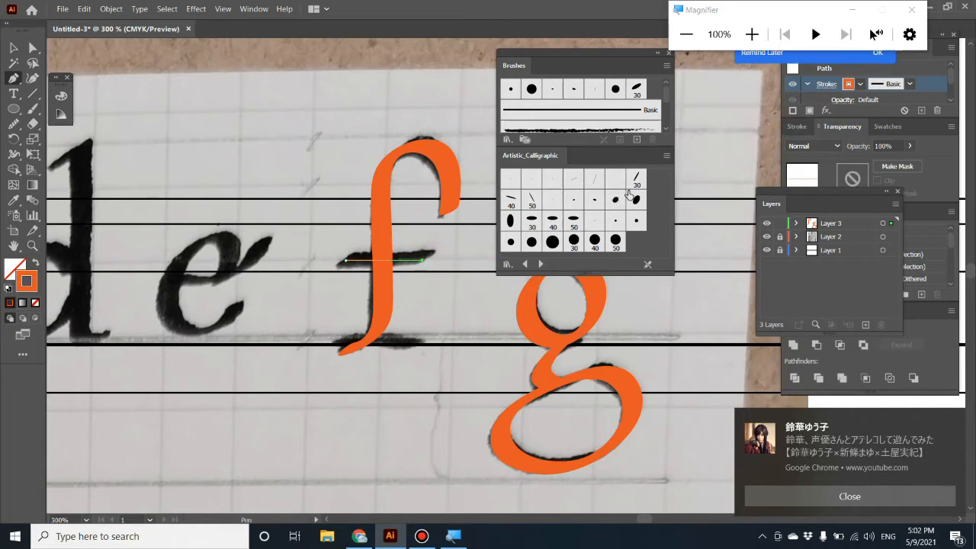
{"action": "left_click", "coordinate": [637, 89]}
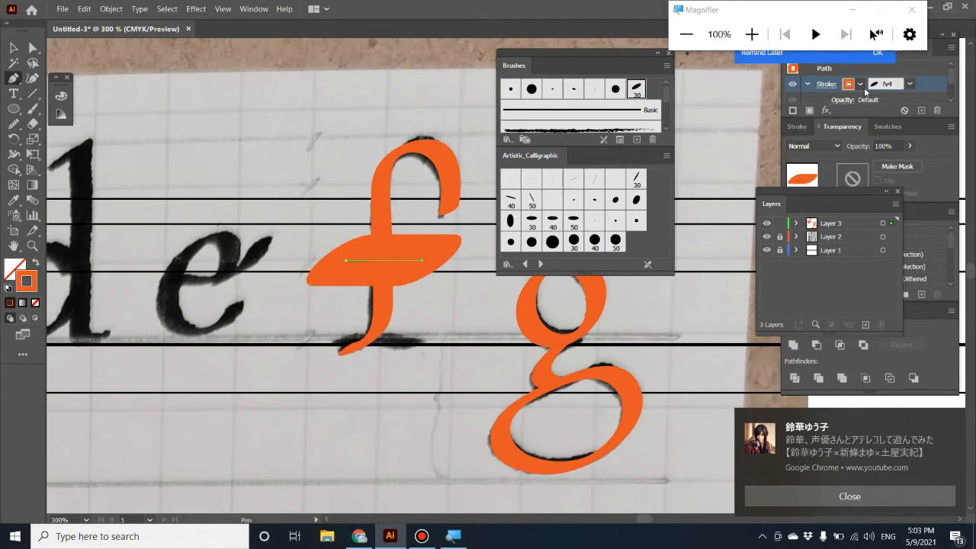
{"action": "left_click", "coordinate": [827, 89]}
{"action": "type", "text": "0.25"}
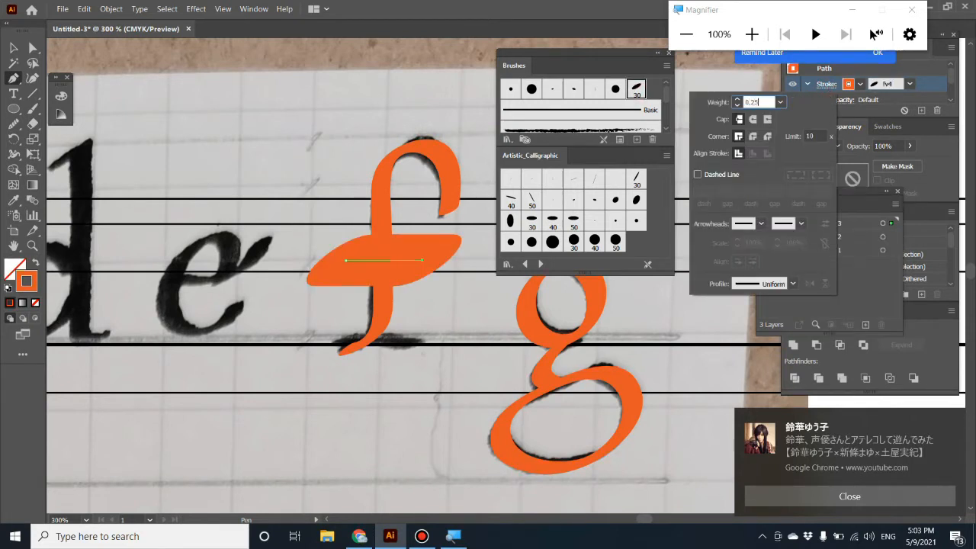
{"action": "key", "text": "Return"}
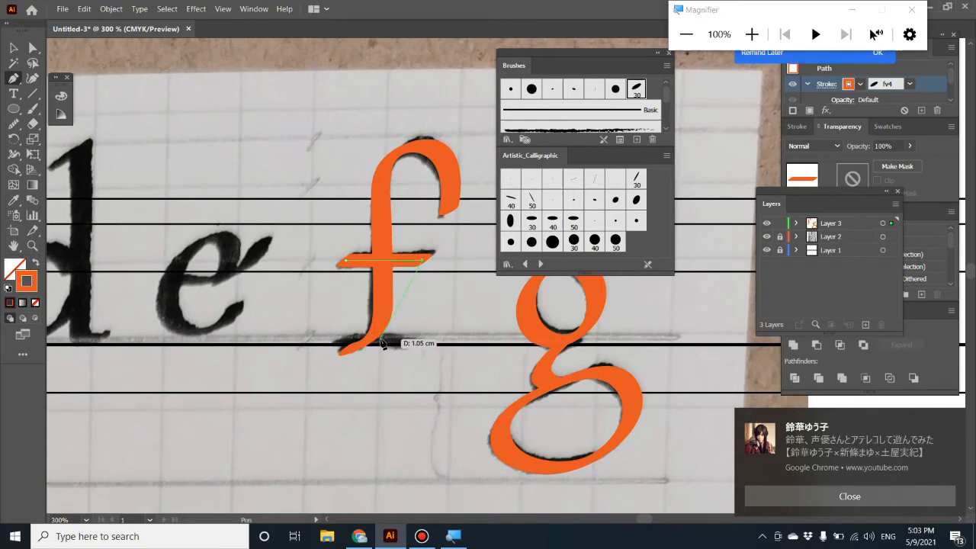
{"action": "key", "text": "Escape"}
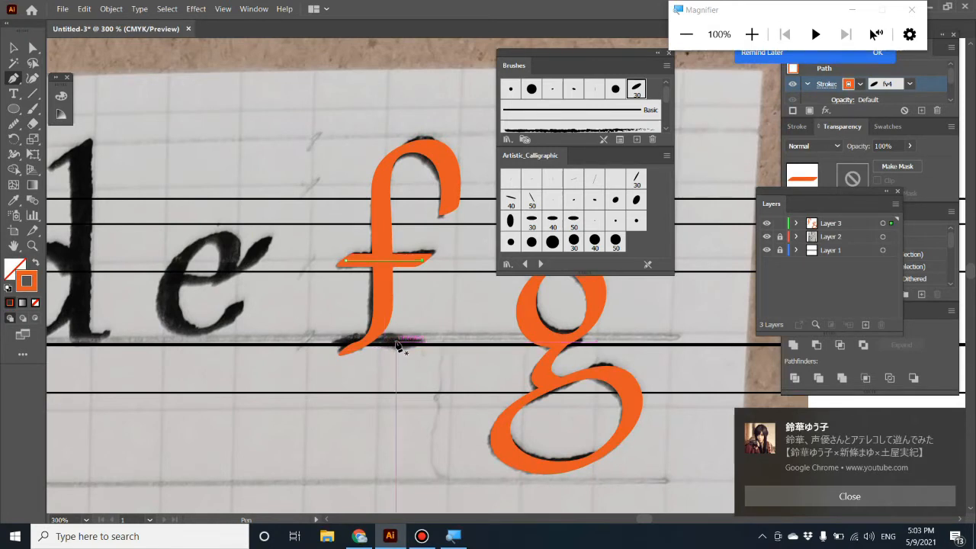
Draw a short horizontal foot across the f's base and give it the fv4 brush at 0.25 pt
{"action": "left_click_drag", "start_coordinate": [395, 344], "coordinate": [357, 342]}
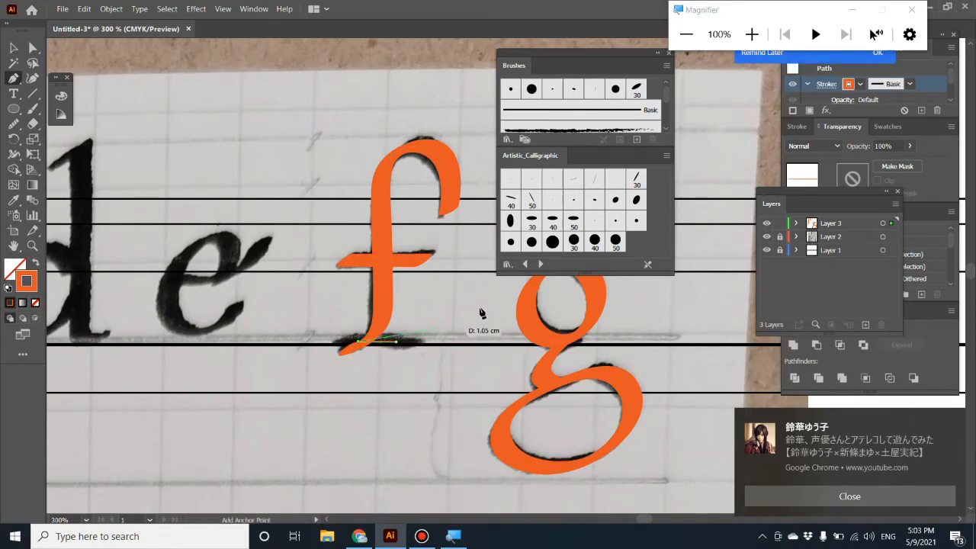
{"action": "key", "text": "Escape"}
{"action": "left_click", "coordinate": [635, 90]}
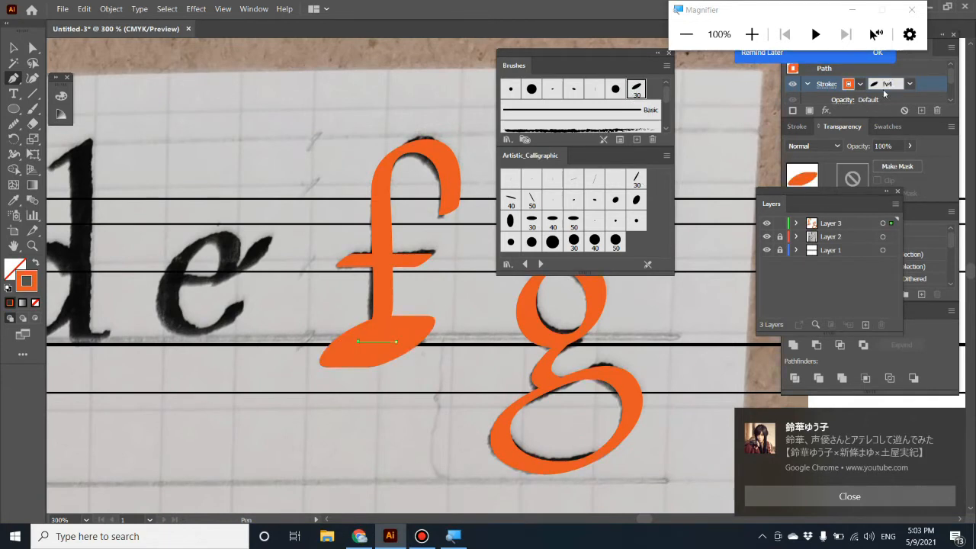
{"action": "left_click", "coordinate": [828, 85]}
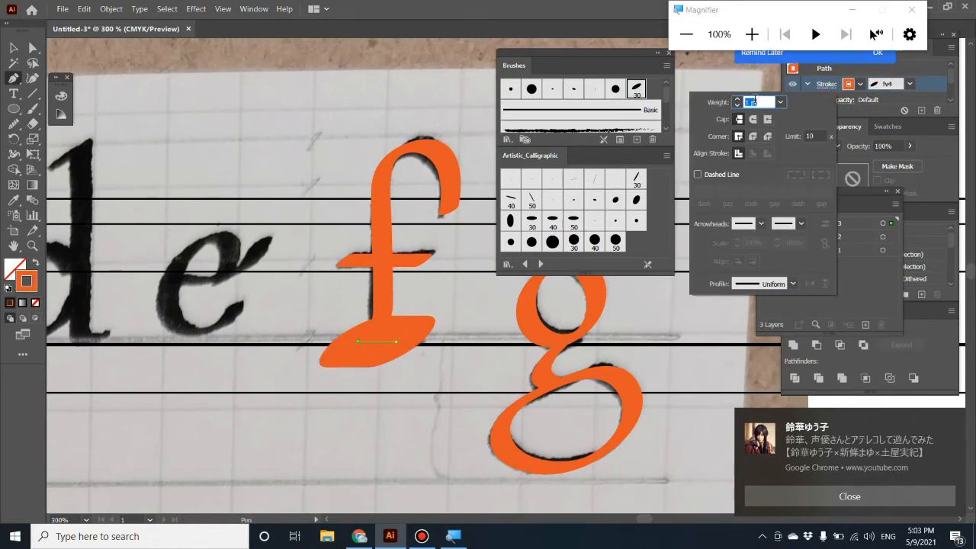
{"action": "type", "text": "0.5"}
{"action": "key", "text": "Return"}
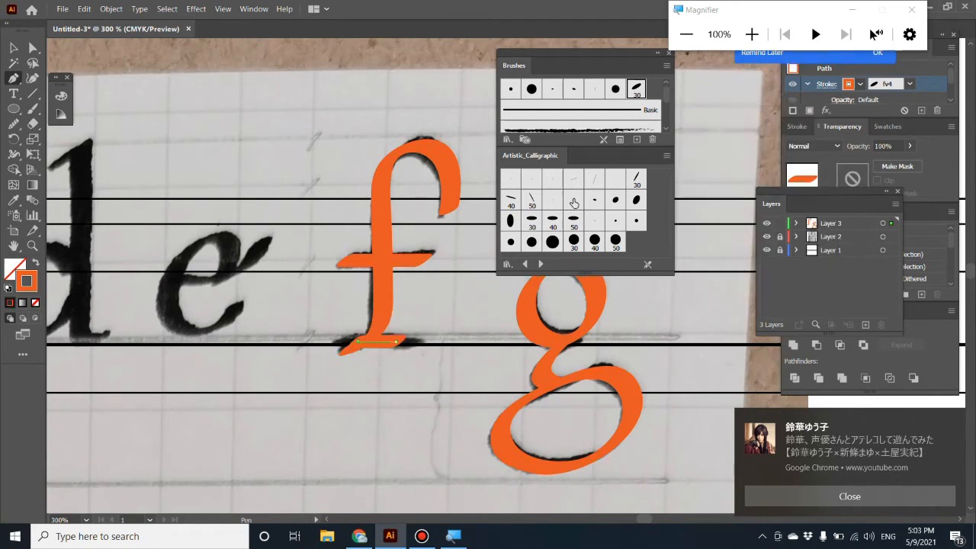
Shift the f's foot stroke slightly right and down to follow the ink
{"action": "left_click", "coordinate": [13, 48]}
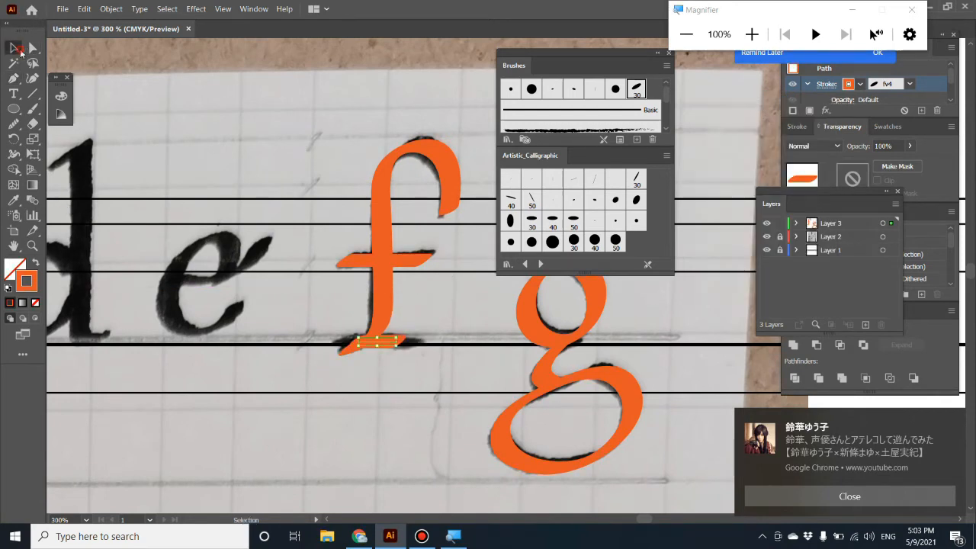
{"action": "left_click", "coordinate": [257, 192]}
{"action": "left_click_drag", "start_coordinate": [391, 346], "coordinate": [393, 347]}
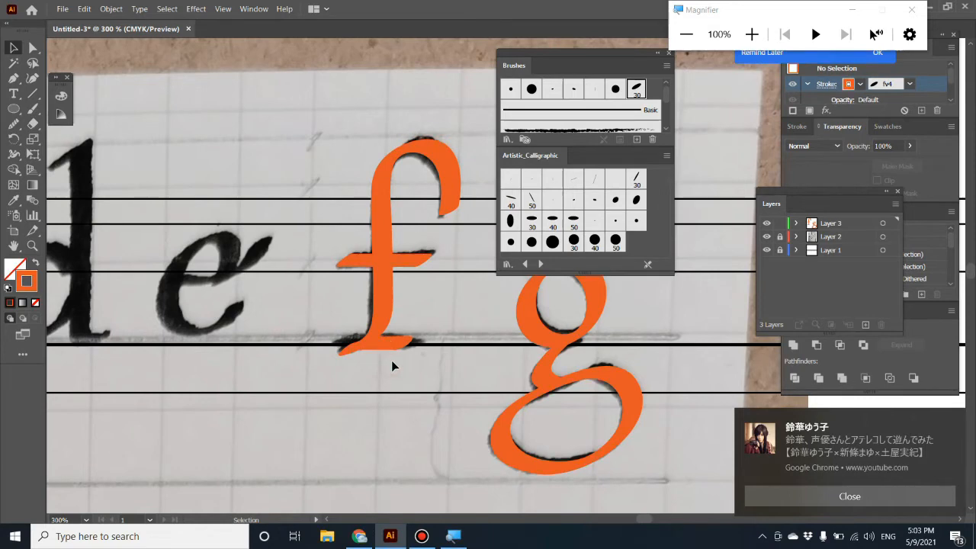
Duplicate the upper bowl oval of the g onto the bowl of the d
{"action": "left_click_drag", "start_coordinate": [183, 343], "coordinate": [353, 371]}
{"action": "left_click", "coordinate": [710, 355]}
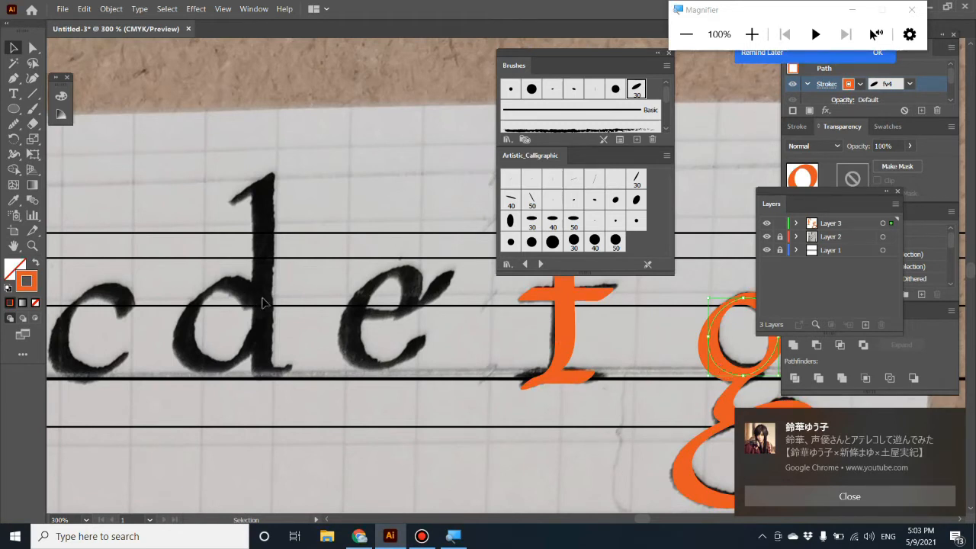
{"action": "scroll", "coordinate": [621, 414], "scroll_direction": "right", "scroll_amount": 3}
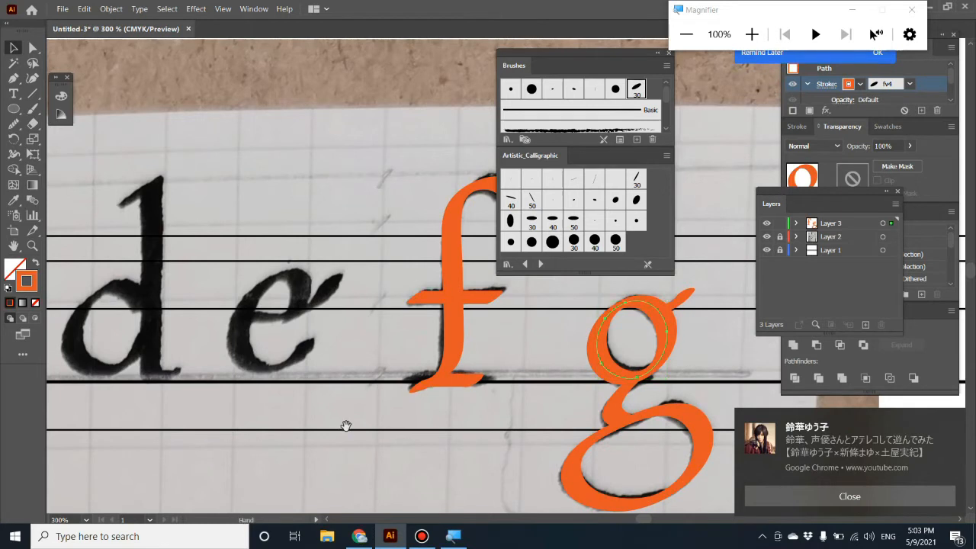
{"action": "left_click_drag", "start_coordinate": [344, 427], "coordinate": [392, 447]}
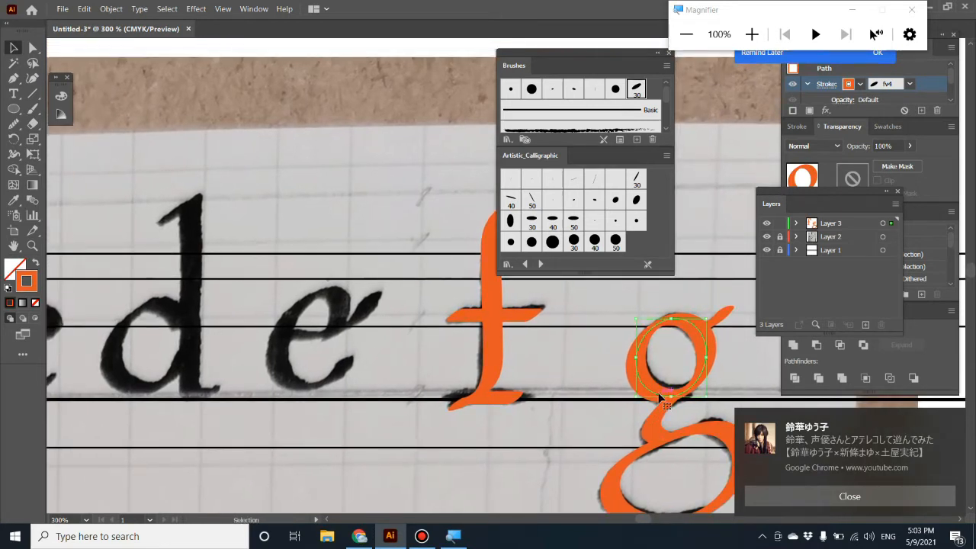
{"action": "left_click_drag", "start_coordinate": [657, 396], "coordinate": [139, 392]}
{"action": "scroll", "coordinate": [295, 458], "scroll_direction": "left", "scroll_amount": 6}
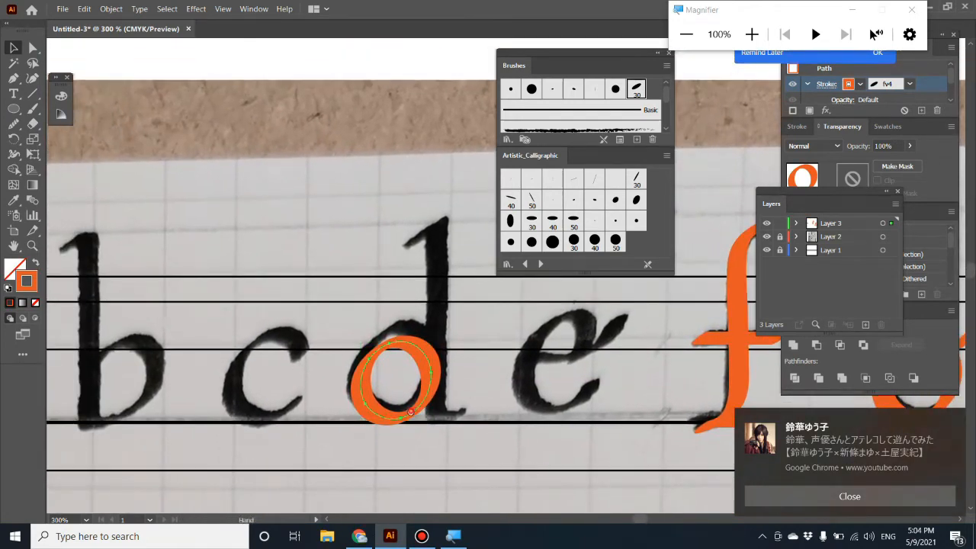
Duplicate the oval from the d onto the body of the e at the same height
{"action": "left_click_drag", "start_coordinate": [418, 415], "coordinate": [584, 414]}
{"action": "key", "text": "ctrl+z"}
{"action": "left_click_drag", "start_coordinate": [423, 412], "coordinate": [585, 413]}
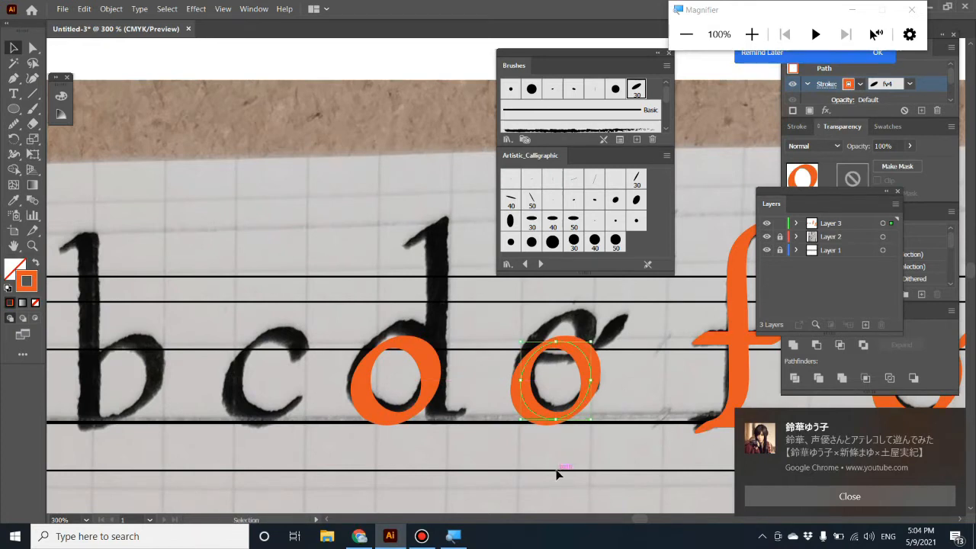
{"action": "left_click", "coordinate": [603, 390]}
{"action": "left_click", "coordinate": [607, 384]}
{"action": "left_click", "coordinate": [580, 473]}
Duplicate the d's oval onto the c and the b at the same height
{"action": "left_click", "coordinate": [429, 403]}
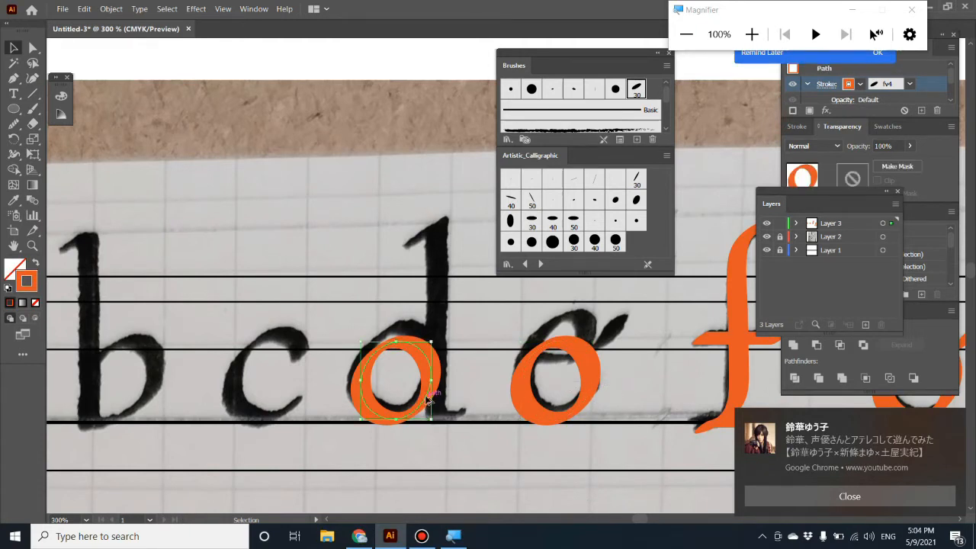
{"action": "left_click", "coordinate": [427, 401], "text": "shift"}
{"action": "left_click", "coordinate": [430, 404]}
{"action": "left_click_drag", "start_coordinate": [430, 404], "coordinate": [149, 397]}
{"action": "left_click", "coordinate": [632, 466]}
Add extra anchor points along the right and lower-right side of the e's oval
{"action": "left_click", "coordinate": [594, 379]}
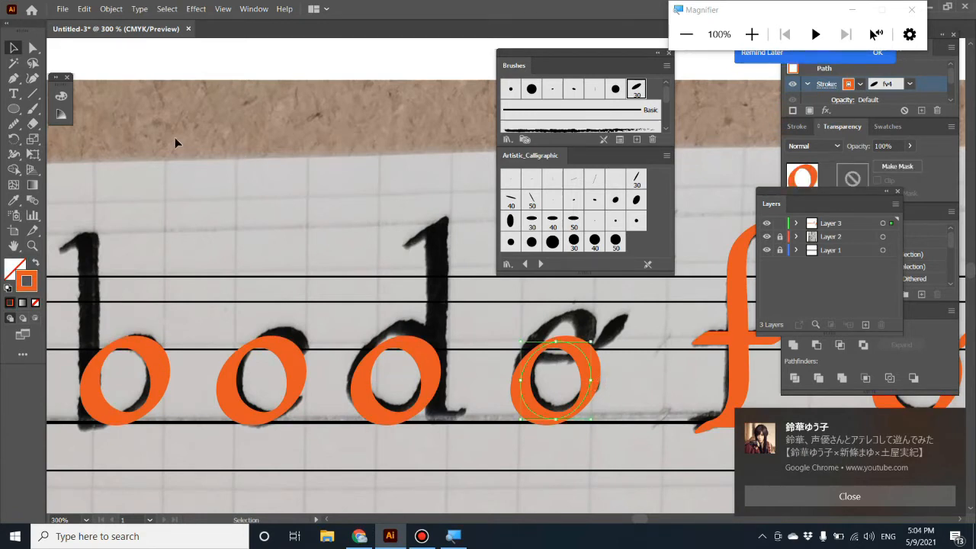
{"action": "left_click", "coordinate": [17, 80]}
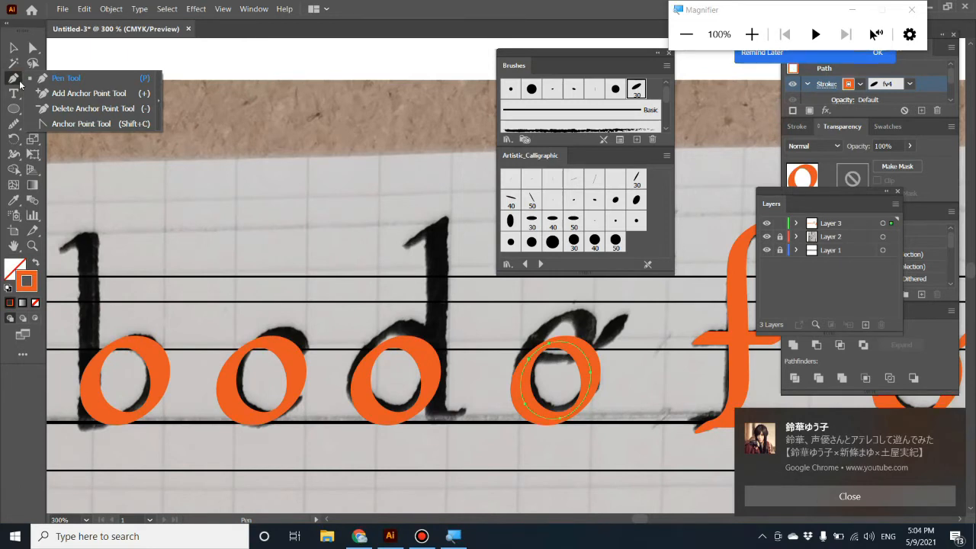
{"action": "left_click", "coordinate": [88, 93]}
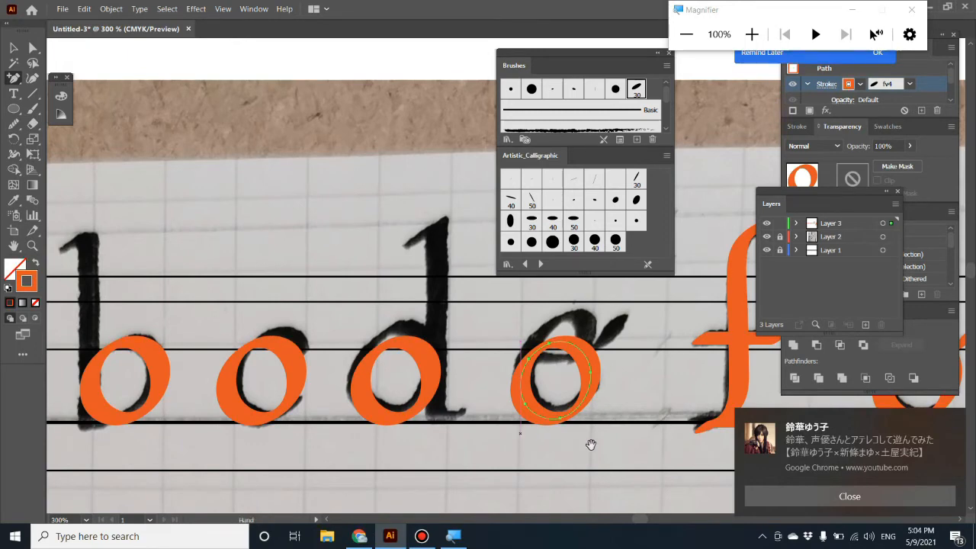
{"action": "left_click_drag", "start_coordinate": [591, 446], "coordinate": [607, 425]}
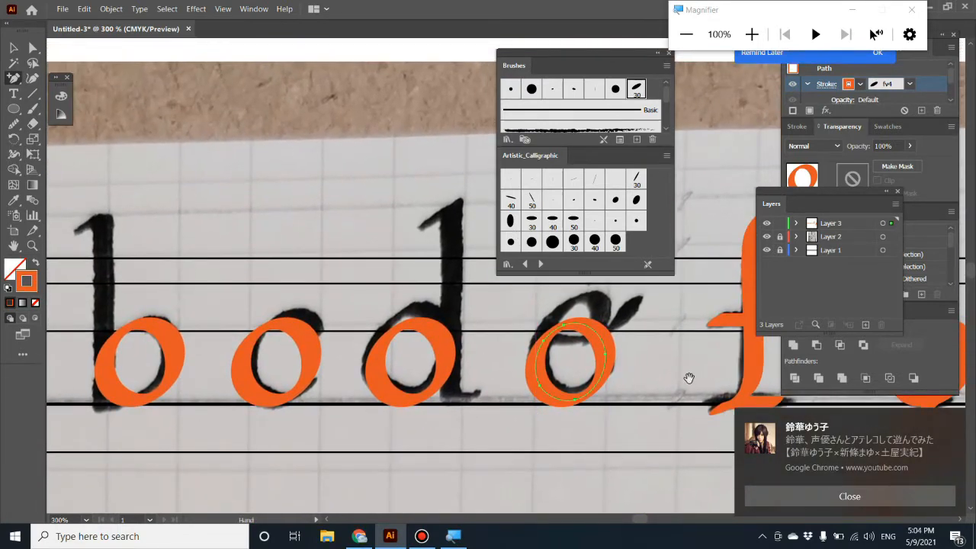
{"action": "left_click_drag", "start_coordinate": [688, 379], "coordinate": [452, 370]}
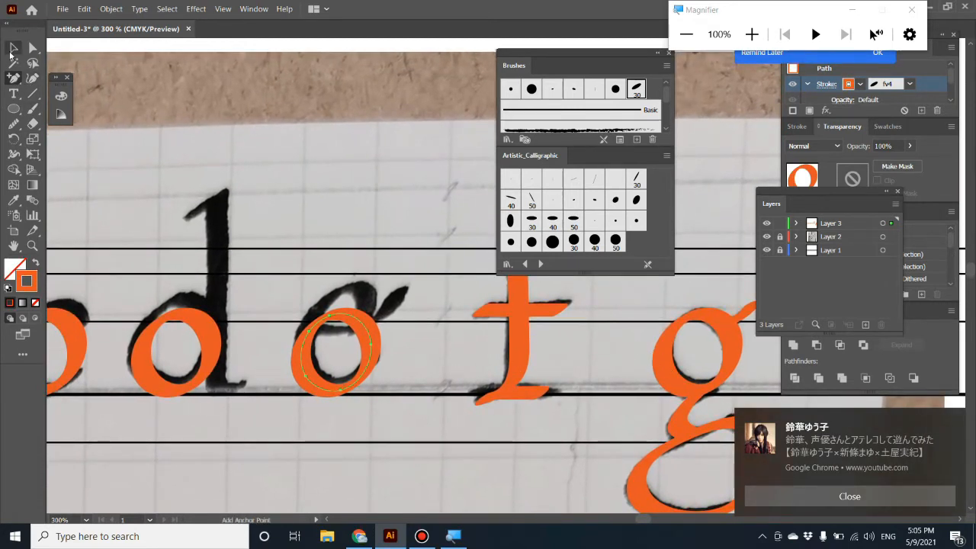
{"action": "left_click", "coordinate": [13, 49]}
{"action": "scroll", "coordinate": [292, 290], "scroll_direction": "left", "scroll_amount": 2}
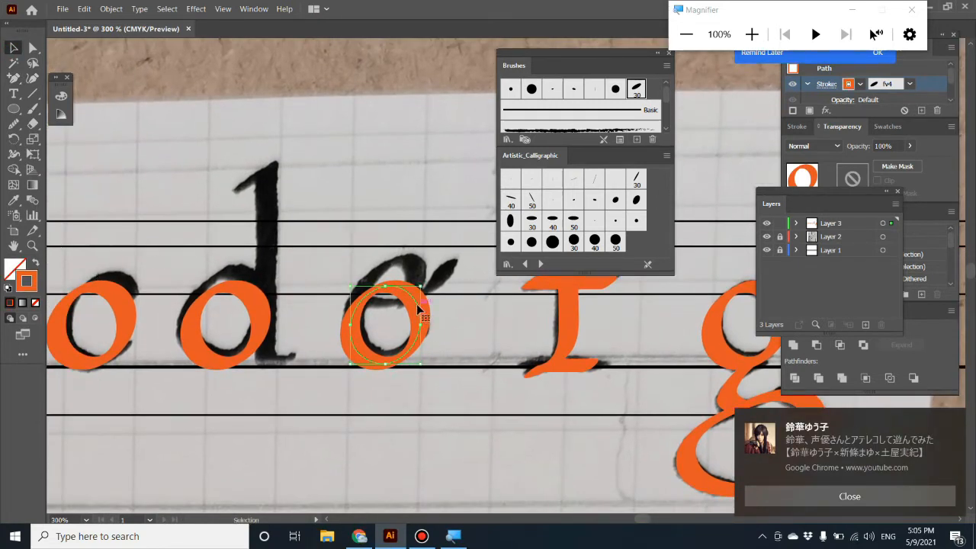
{"action": "left_click", "coordinate": [13, 77]}
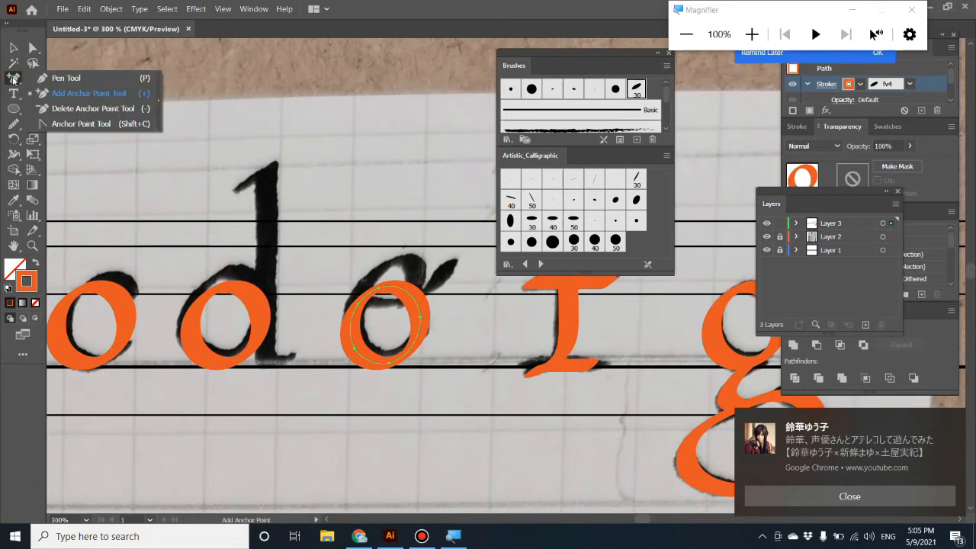
{"action": "left_click", "coordinate": [77, 93]}
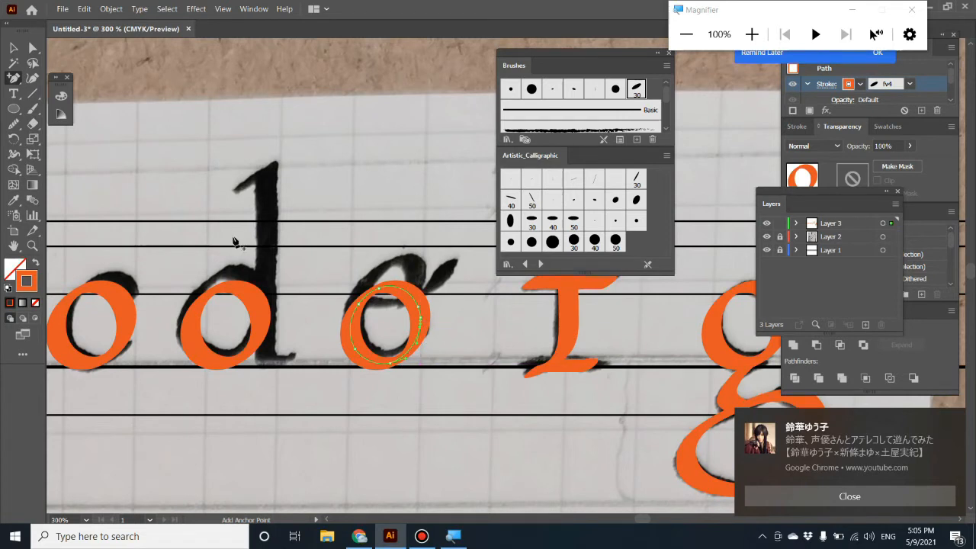
Try to open the e's oval by deleting an anchor point on its right side
{"action": "left_click", "coordinate": [33, 47]}
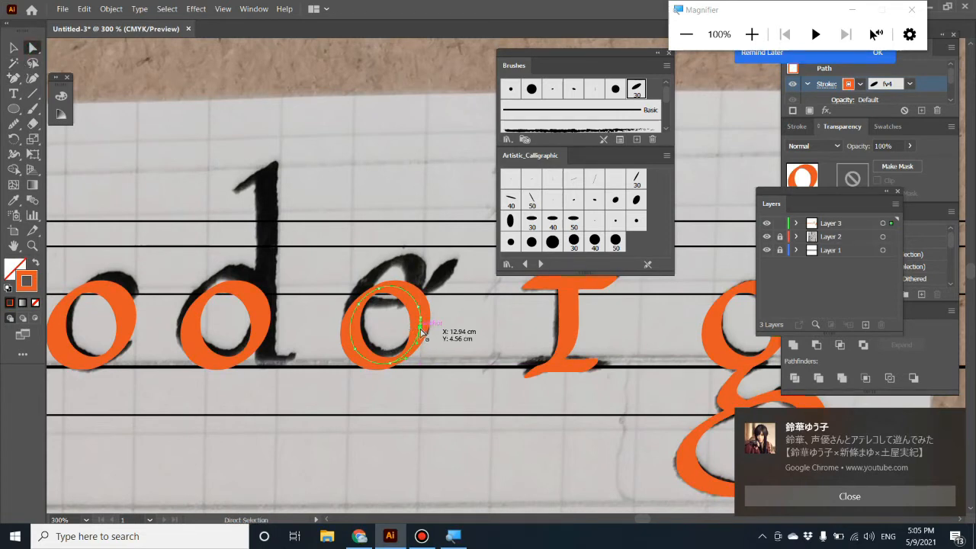
{"action": "key", "text": "Delete"}
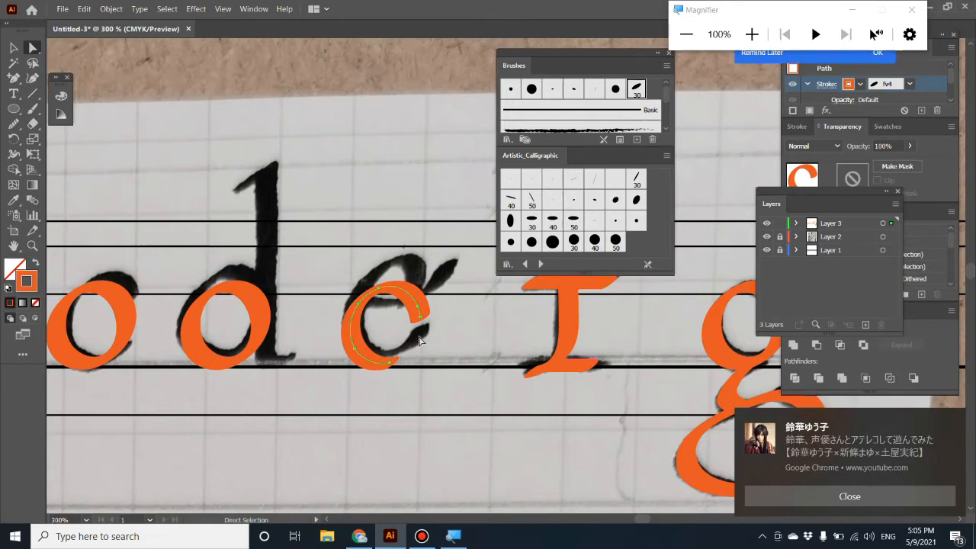
{"action": "key", "text": "ctrl+z"}
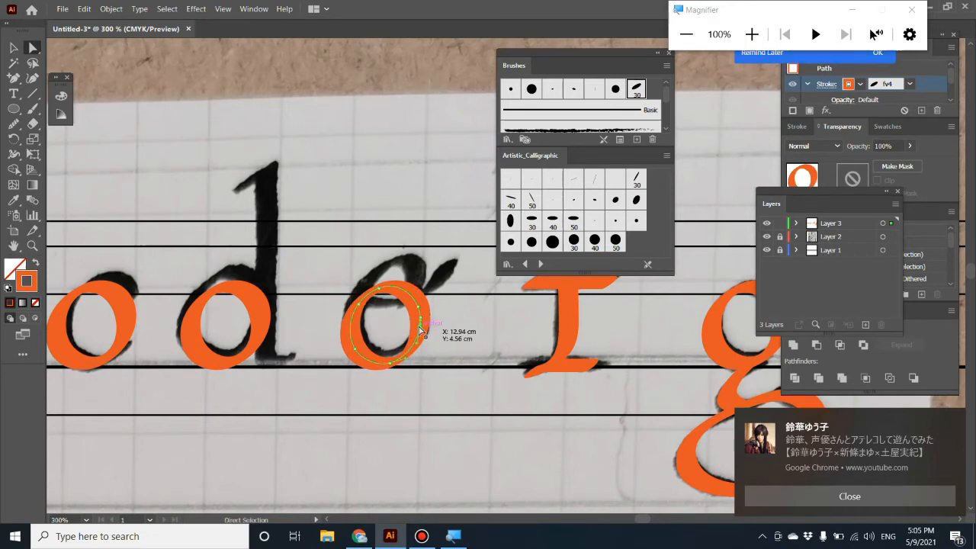
{"action": "left_click", "coordinate": [424, 337]}
{"action": "key", "text": "Delete"}
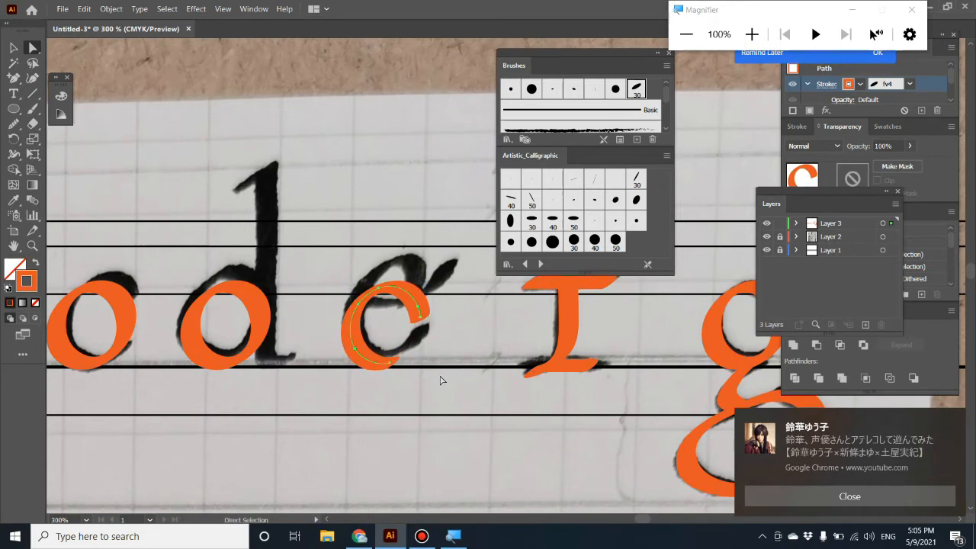
{"action": "key", "text": "Delete"}
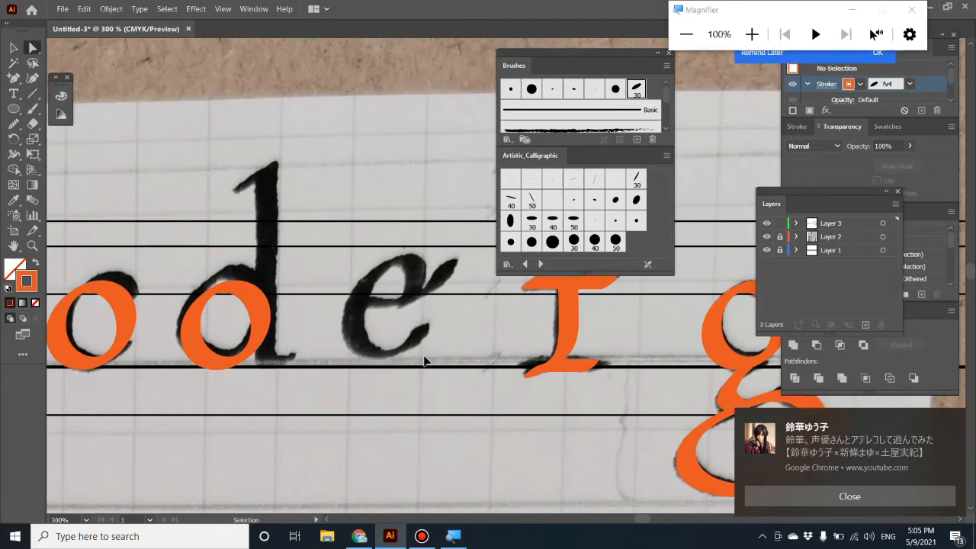
{"action": "key", "text": "ctrl+z"}
{"action": "key", "text": "ctrl+z"}
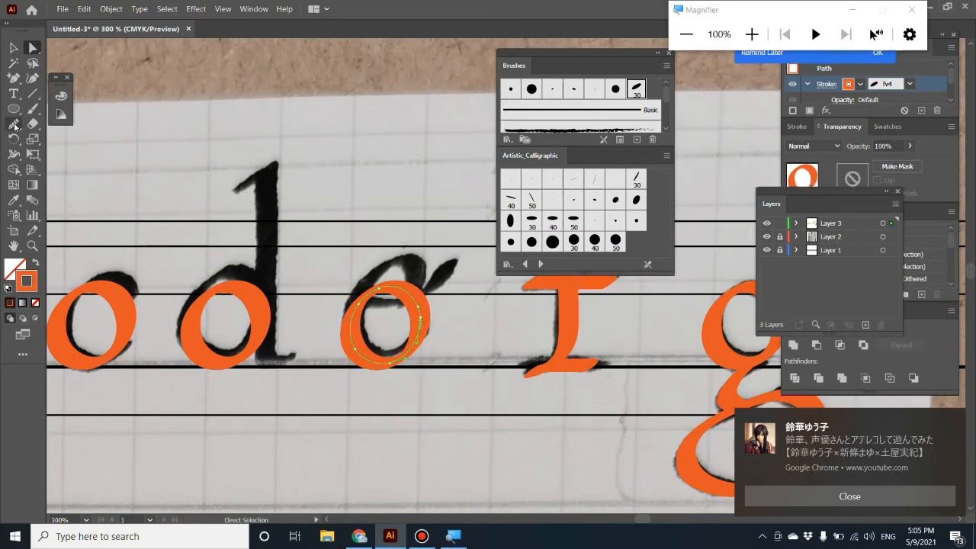
Add another anchor point on the right of the e's oval and delete the point above it to open a small gap
{"action": "left_click", "coordinate": [14, 80]}
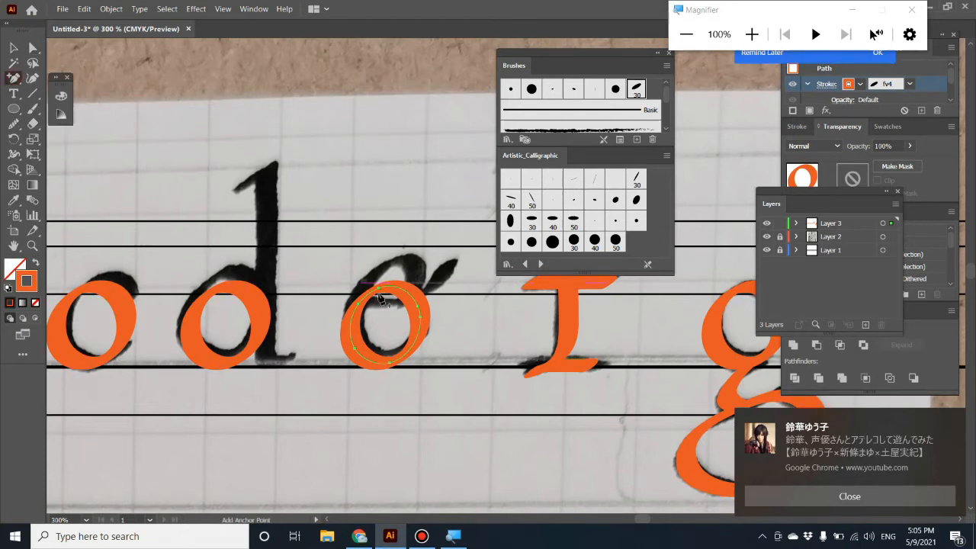
{"action": "left_click", "coordinate": [421, 330]}
{"action": "key", "text": "a"}
{"action": "left_click", "coordinate": [420, 321]}
{"action": "key", "text": "Delete"}
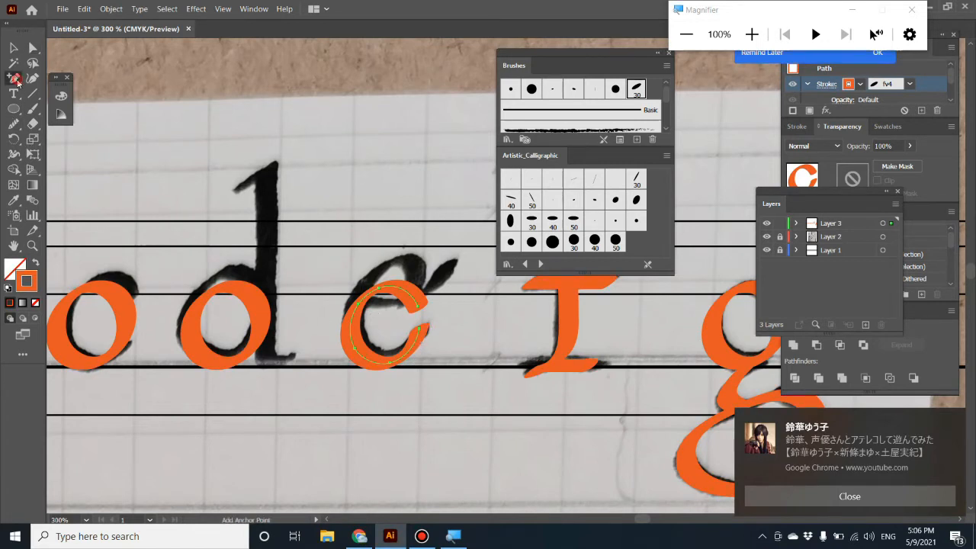
Draw a curved crossbar path from the e's left side up to its right flick and smooth the curve
{"action": "left_click_drag", "start_coordinate": [13, 77], "coordinate": [57, 92]}
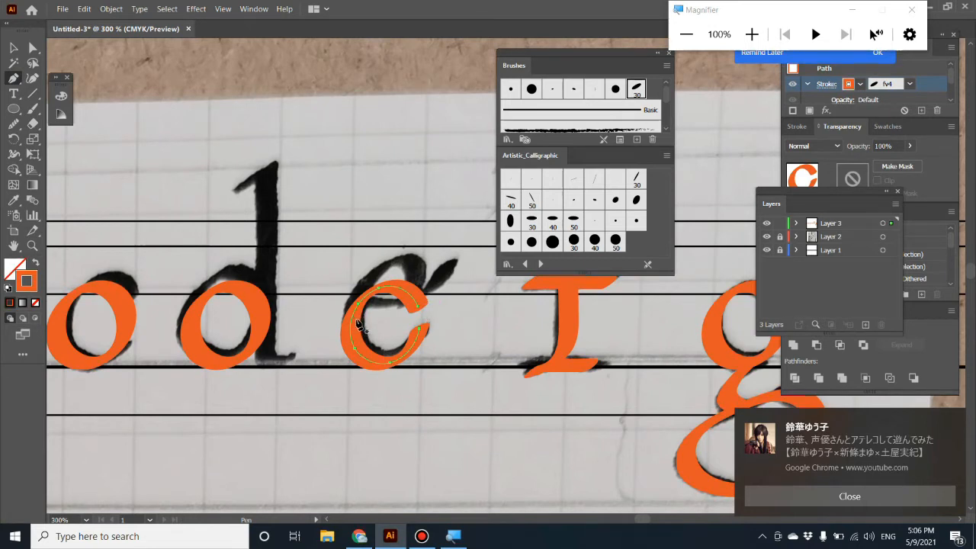
{"action": "mouse_move", "coordinate": [356, 320]}
{"action": "left_mouse_down"}
{"action": "mouse_move", "coordinate": [409, 317]}
{"action": "mouse_move", "coordinate": [447, 283]}
{"action": "mouse_move", "coordinate": [457, 289]}
{"action": "mouse_move", "coordinate": [80, 296]}
{"action": "mouse_move", "coordinate": [355, 319]}
{"action": "left_mouse_up"}
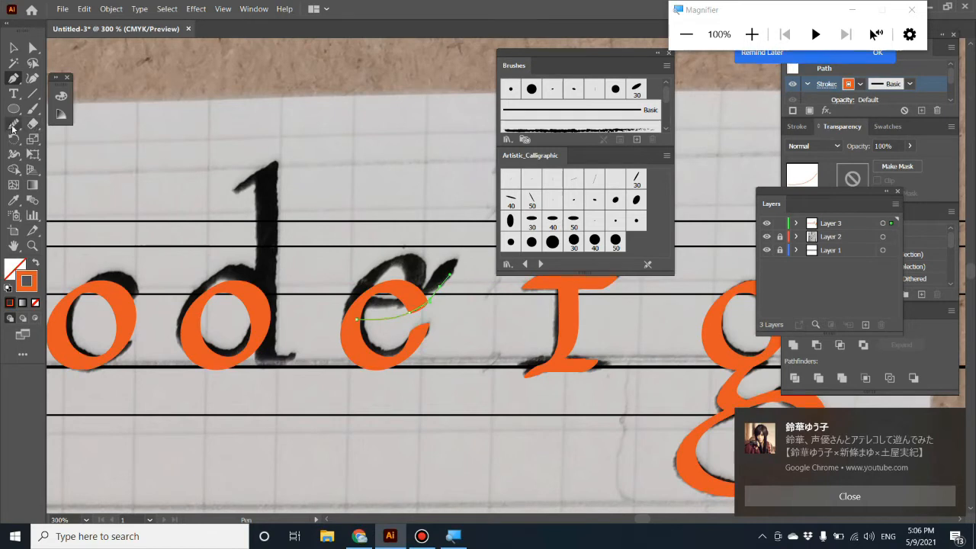
{"action": "left_click", "coordinate": [14, 124]}
{"action": "mouse_move", "coordinate": [411, 308]}
{"action": "left_mouse_down"}
{"action": "mouse_move", "coordinate": [443, 296]}
{"action": "mouse_move", "coordinate": [421, 313]}
{"action": "left_mouse_up"}
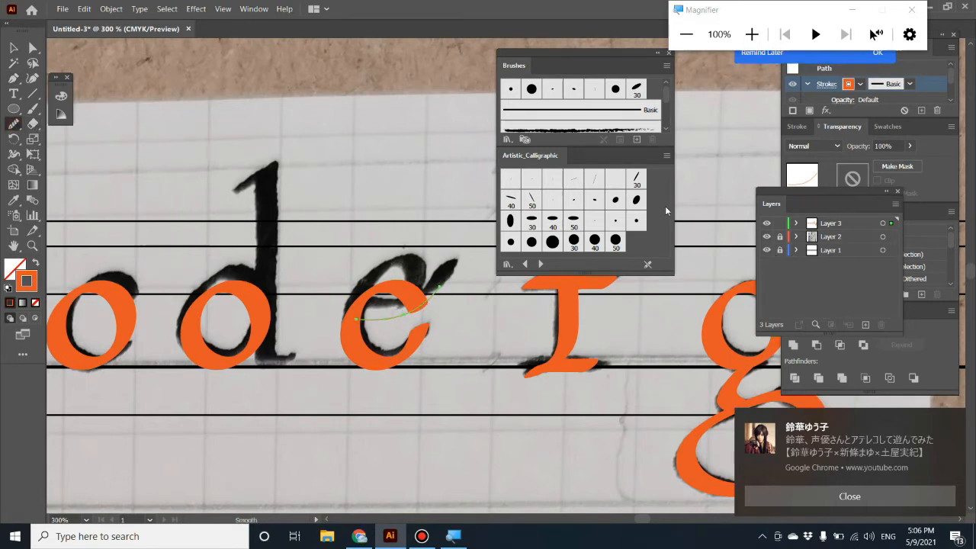
Apply the steeply slanted 30 pt calligraphic brush to the e's crossbar and set its stroke weight to 0.25 pt
{"action": "left_click", "coordinate": [637, 179]}
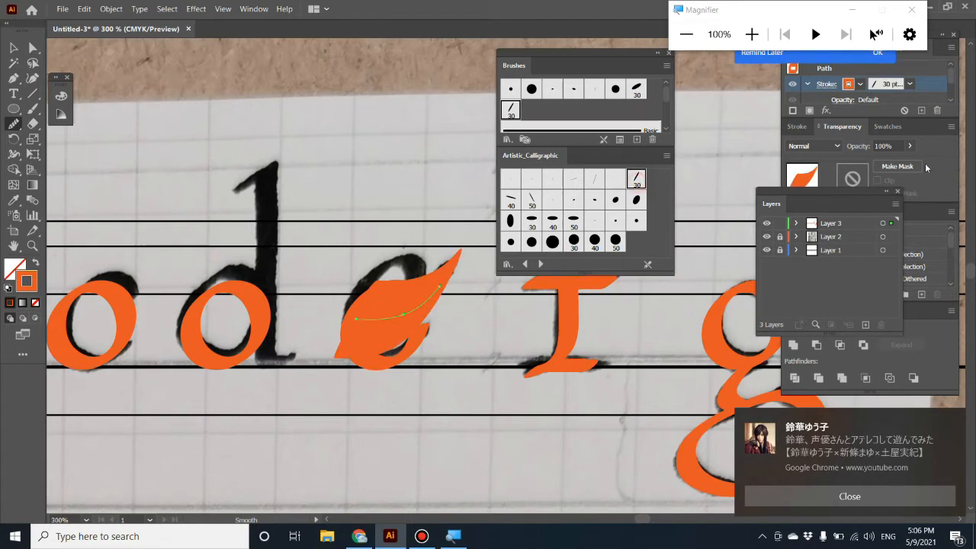
{"action": "left_click", "coordinate": [796, 127]}
{"action": "double_click", "coordinate": [849, 146]}
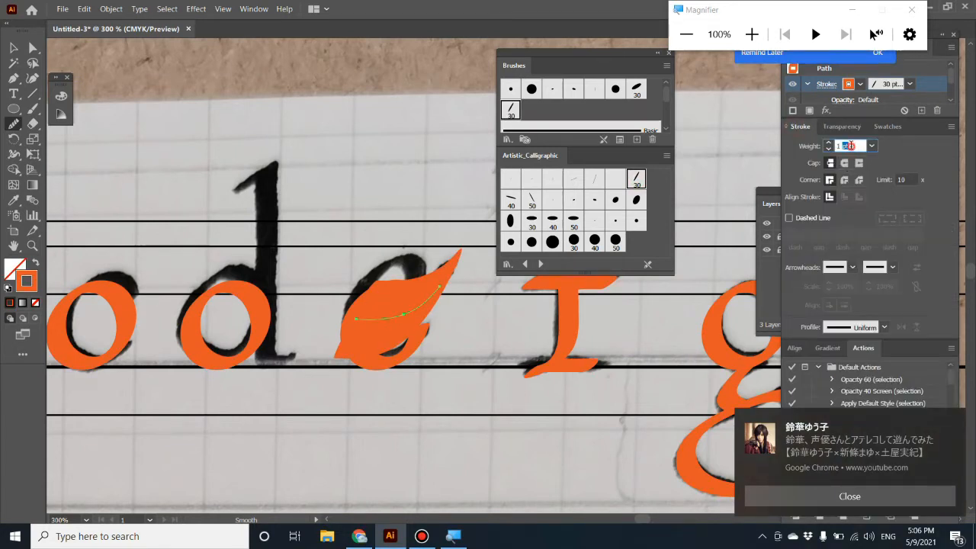
{"action": "type", "text": "0.25"}
{"action": "key", "text": "Return"}
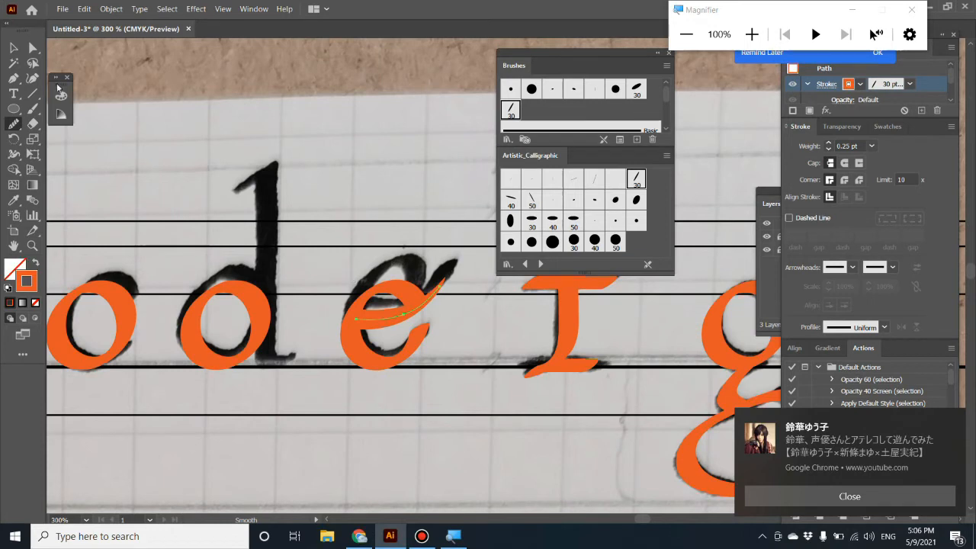
Examine how the e's crossbar and open oval fit the inked letter underneath
{"action": "left_click", "coordinate": [14, 47]}
{"action": "left_click", "coordinate": [450, 282]}
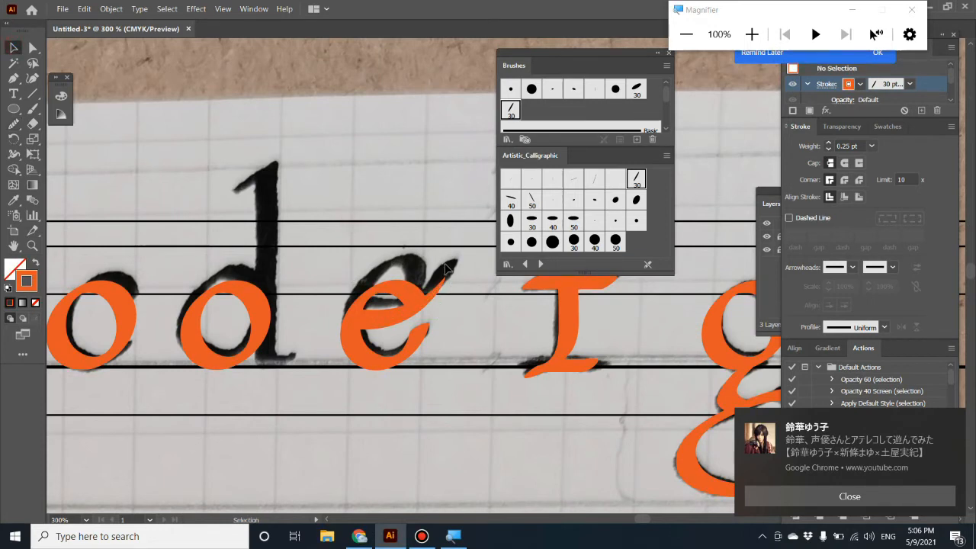
{"action": "scroll", "coordinate": [457, 320], "scroll_direction": "up", "scroll_amount": 2}
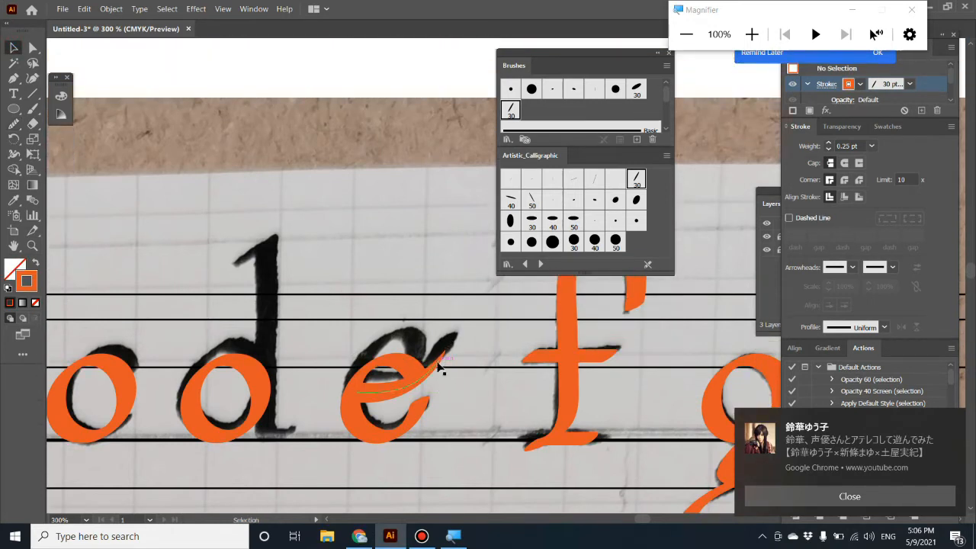
{"action": "left_click", "coordinate": [439, 365]}
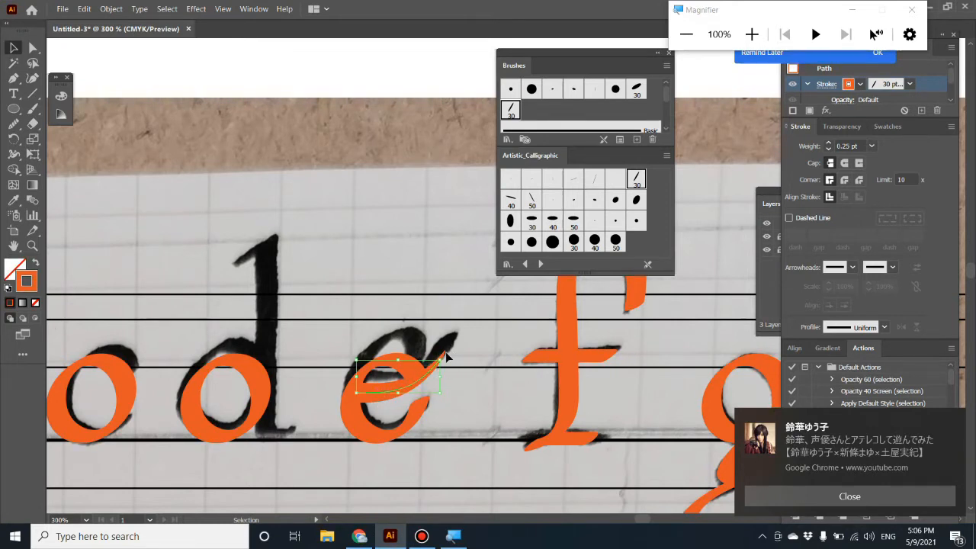
{"action": "scroll", "coordinate": [472, 376], "scroll_direction": "up", "scroll_amount": 2}
{"action": "scroll", "coordinate": [472, 376], "scroll_direction": "down", "scroll_amount": 1}
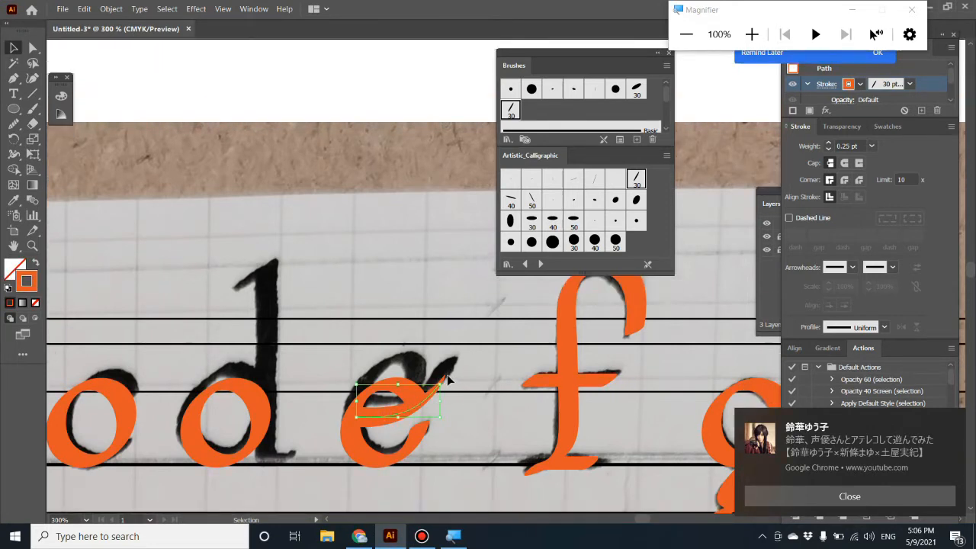
{"action": "left_click", "coordinate": [480, 441]}
{"action": "scroll", "coordinate": [460, 429], "scroll_direction": "down", "scroll_amount": 2}
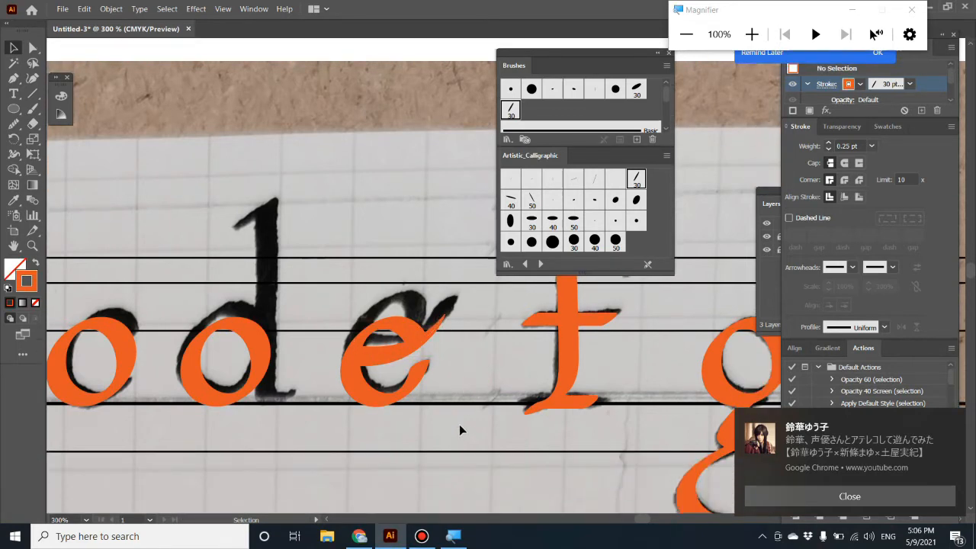
{"action": "scroll", "coordinate": [383, 387], "scroll_direction": "up", "scroll_amount": 2}
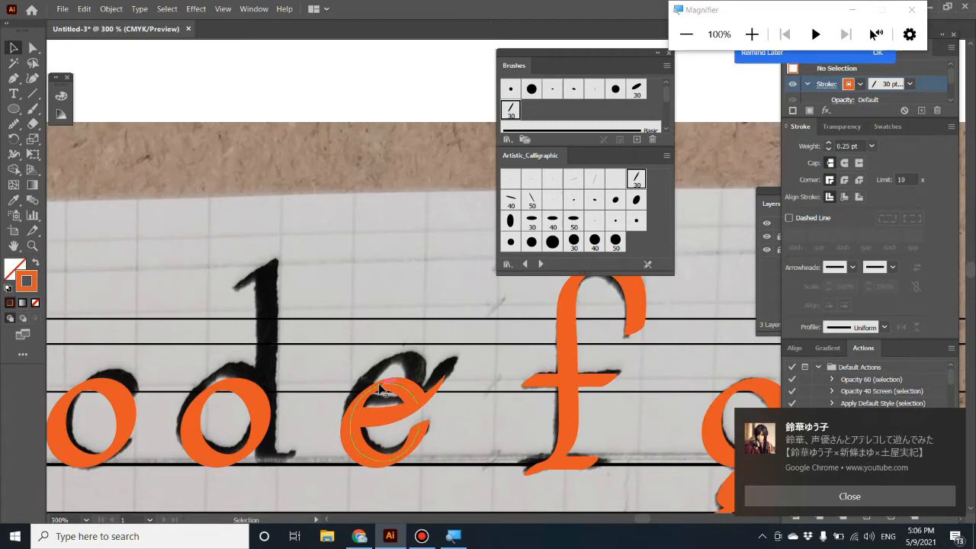
{"action": "scroll", "coordinate": [379, 389], "scroll_direction": "down", "scroll_amount": 2}
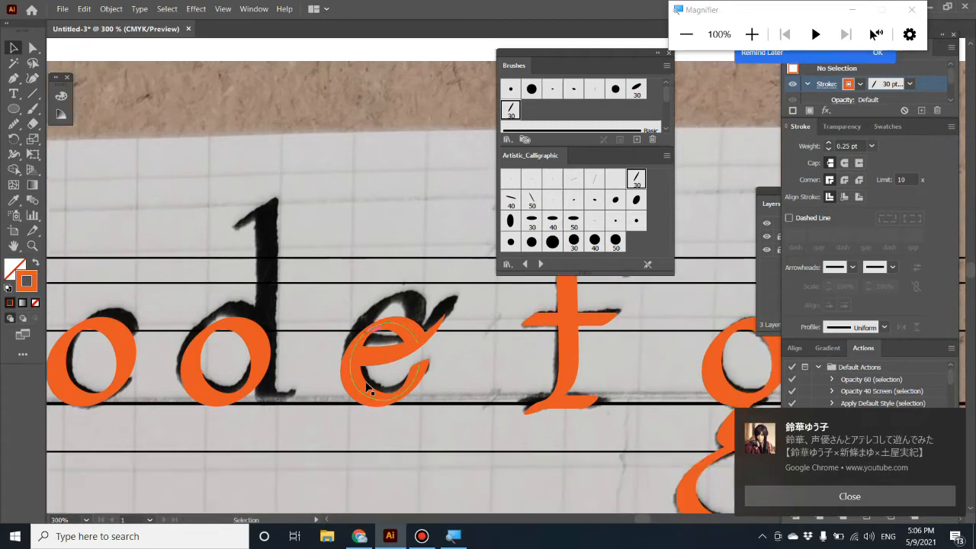
Draw the d's ascender with the Pen tool: a short slanted flag, a straight stem down to the baseline and a small foot flick
{"action": "left_click", "coordinate": [12, 80]}
{"action": "scroll", "coordinate": [316, 252], "scroll_direction": "up", "scroll_amount": 1}
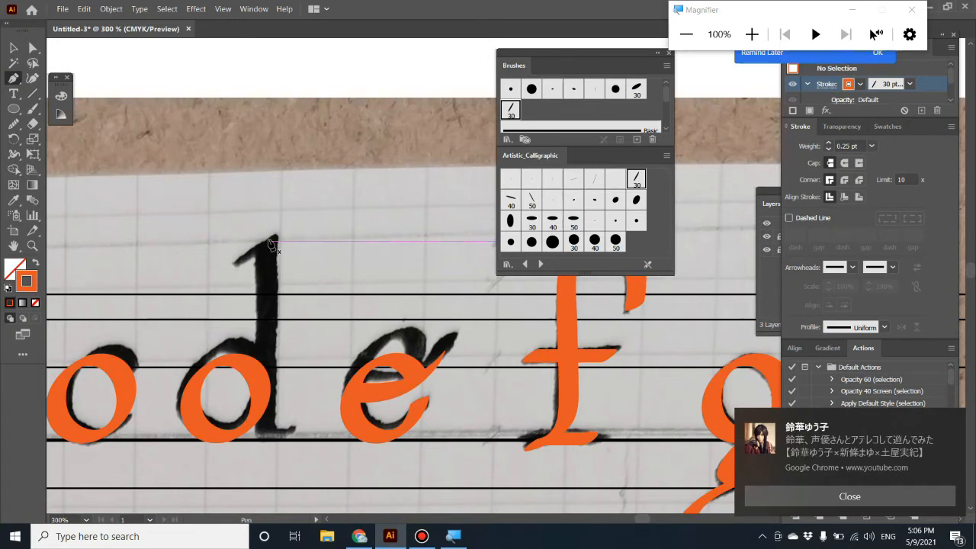
{"action": "scroll", "coordinate": [240, 270], "scroll_direction": "up", "scroll_amount": 1}
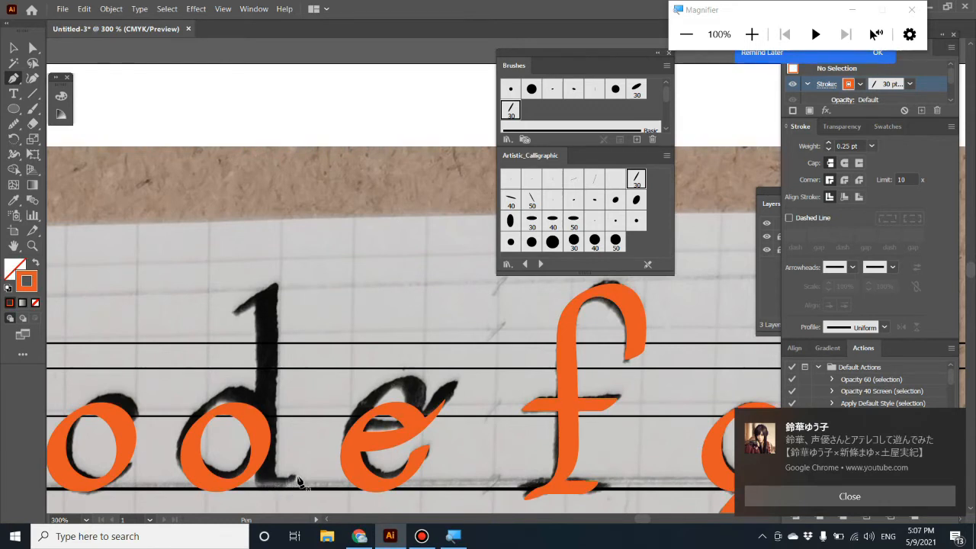
{"action": "left_click", "coordinate": [235, 310]}
{"action": "left_click", "coordinate": [263, 298]}
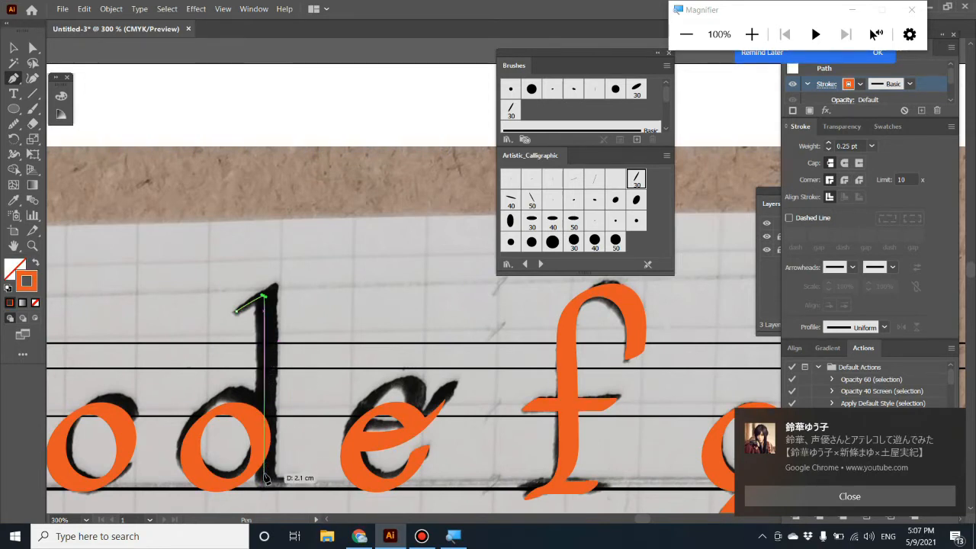
{"action": "left_click", "coordinate": [264, 477]}
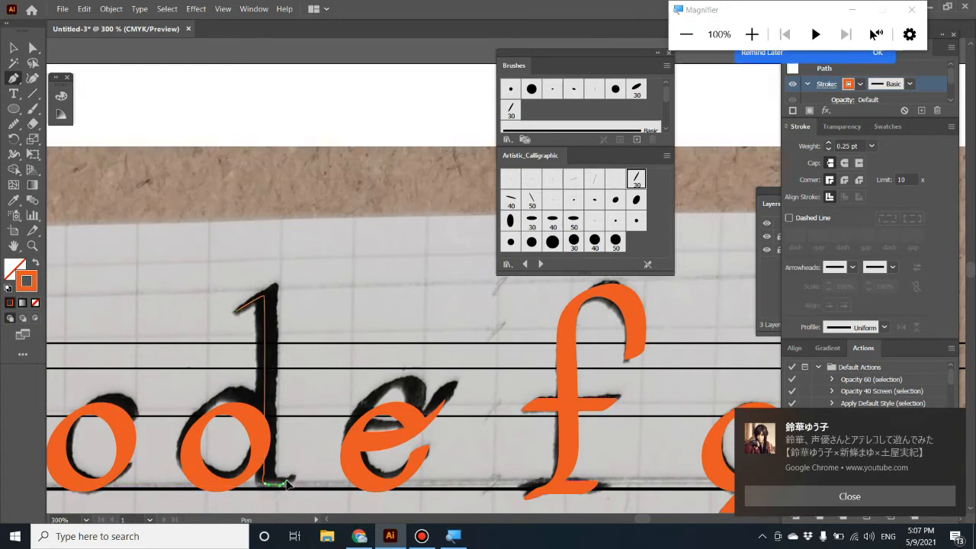
{"action": "left_click", "coordinate": [288, 481]}
{"action": "key", "text": "Escape"}
{"action": "key", "text": "ctrl"}
{"action": "key", "text": "ctrl+plus"}
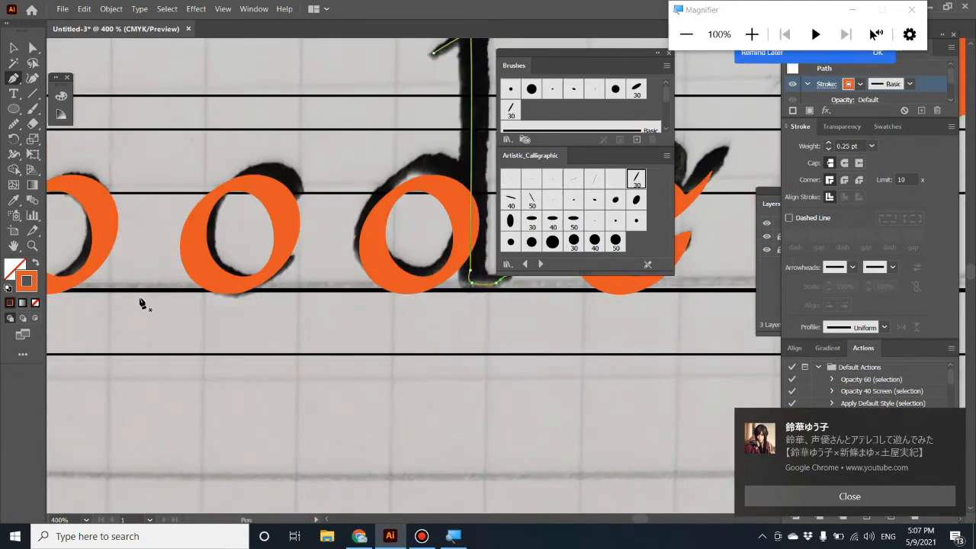
{"action": "left_click_drag", "start_coordinate": [322, 377], "coordinate": [252, 365]}
{"action": "scroll", "coordinate": [218, 371], "scroll_direction": "down", "scroll_amount": 4}
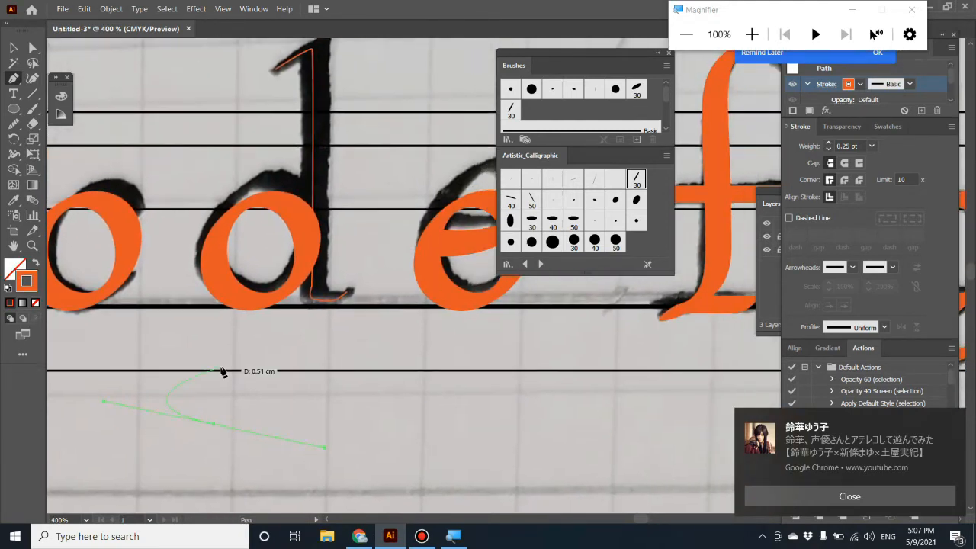
{"action": "scroll", "coordinate": [323, 378], "scroll_direction": "up", "scroll_amount": 2}
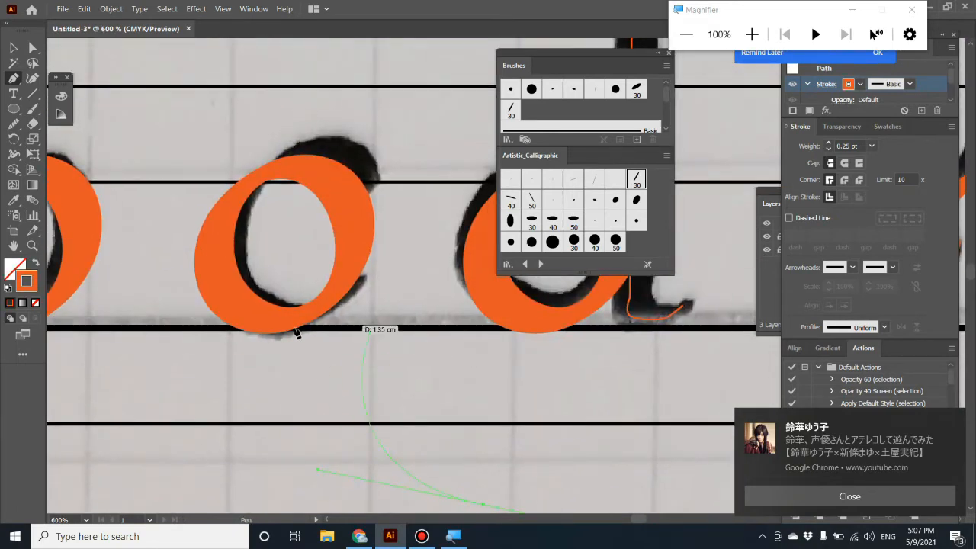
{"action": "left_click_drag", "start_coordinate": [370, 329], "coordinate": [50, 331]}
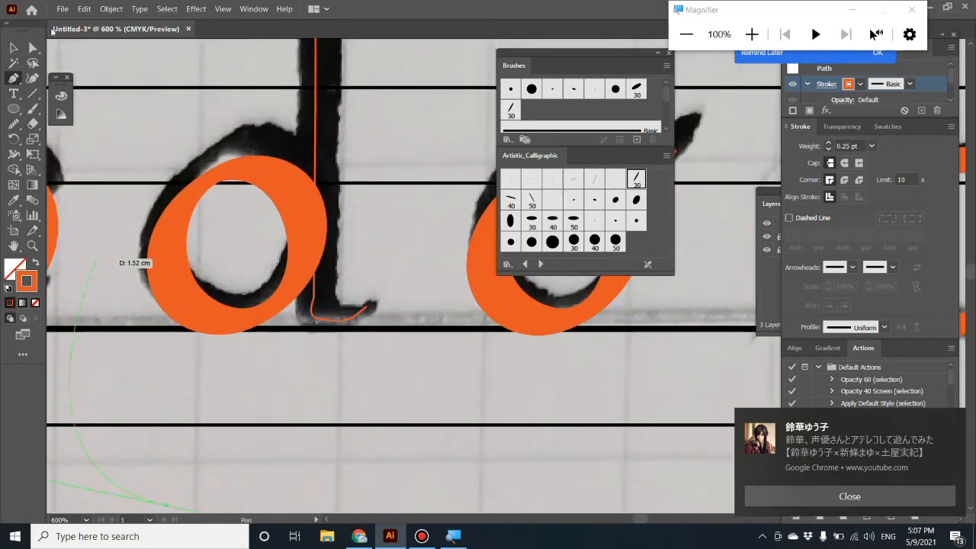
Smooth the corner between the d's stem and foot and adjust the anchor there to round the curve
{"action": "left_click", "coordinate": [13, 47]}
{"action": "left_click", "coordinate": [314, 113]}
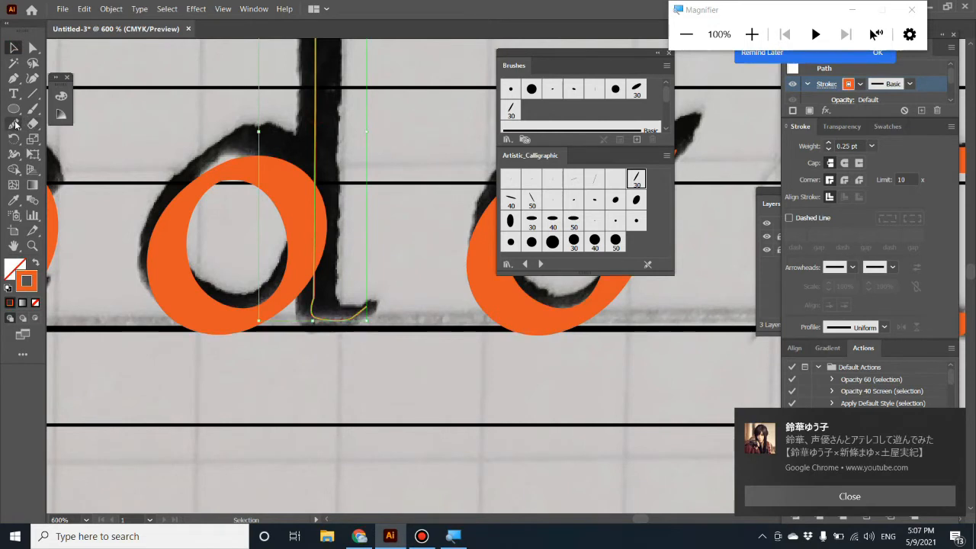
{"action": "left_click", "coordinate": [13, 124]}
{"action": "mouse_move", "coordinate": [313, 299]}
{"action": "left_mouse_down"}
{"action": "mouse_move", "coordinate": [324, 329]}
{"action": "mouse_move", "coordinate": [314, 305]}
{"action": "mouse_move", "coordinate": [315, 242]}
{"action": "left_mouse_up"}
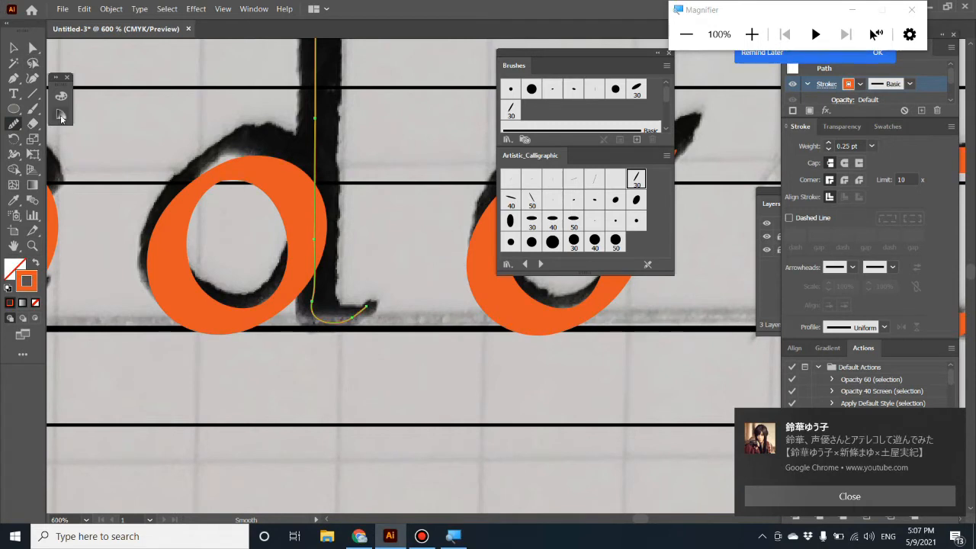
{"action": "key", "text": "a"}
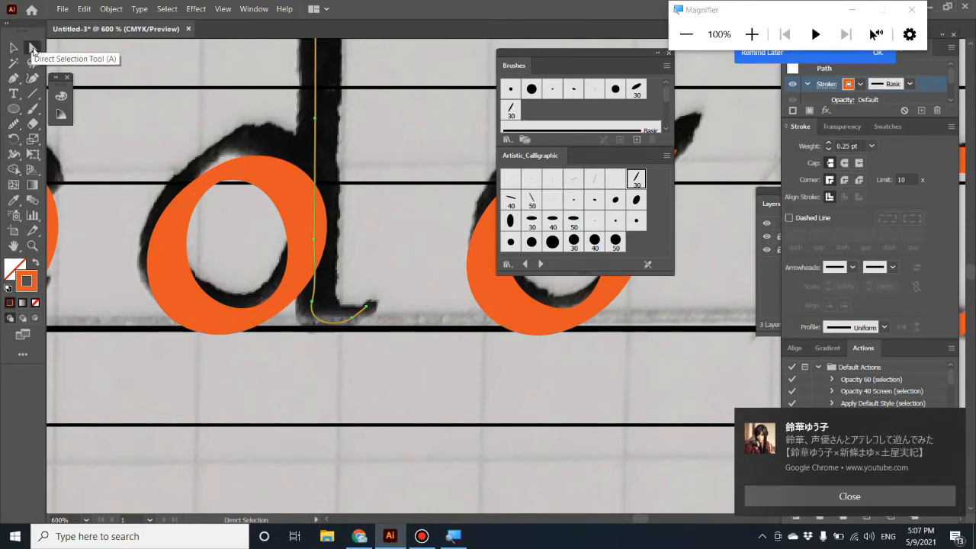
{"action": "left_click", "coordinate": [312, 296]}
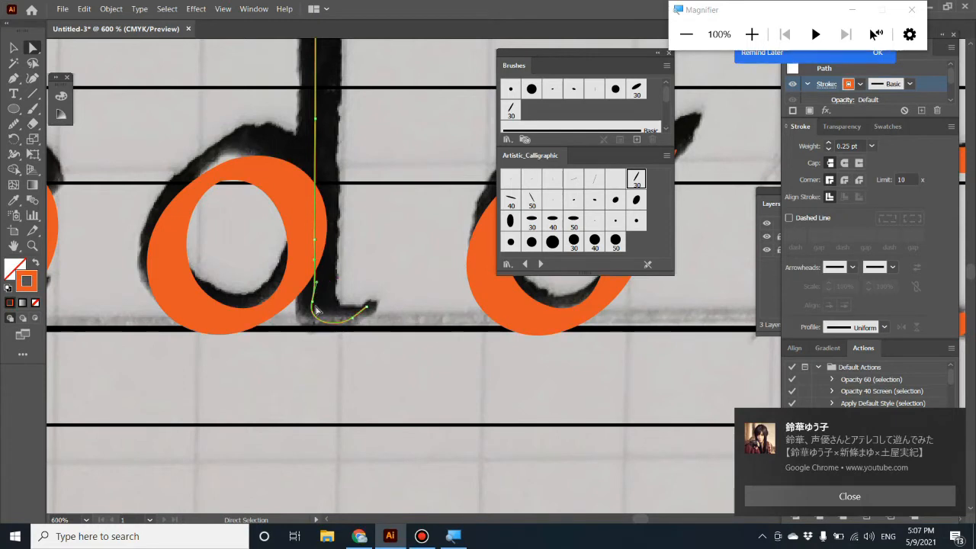
{"action": "mouse_move", "coordinate": [319, 290]}
{"action": "left_mouse_down"}
{"action": "mouse_move", "coordinate": [321, 363]}
{"action": "mouse_move", "coordinate": [315, 324]}
{"action": "left_mouse_up"}
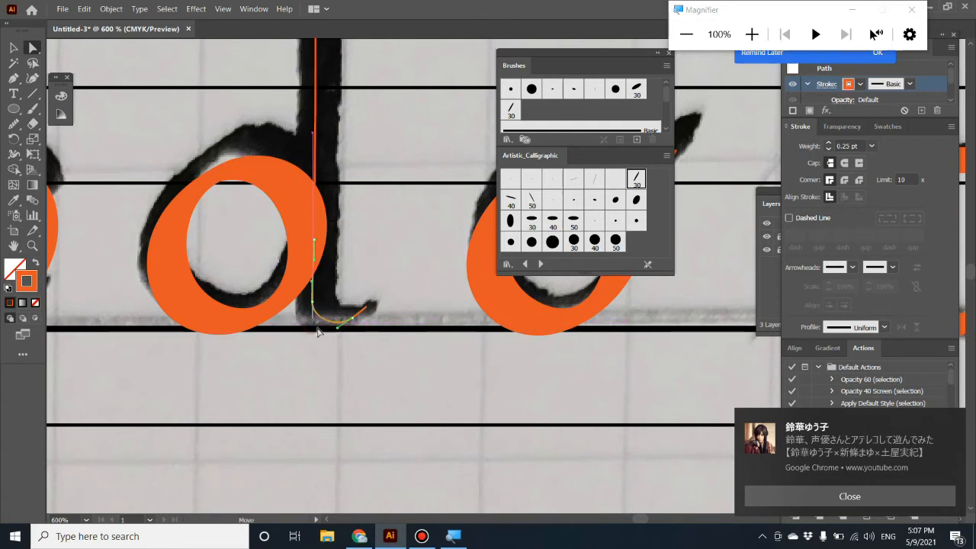
{"action": "left_click", "coordinate": [416, 395]}
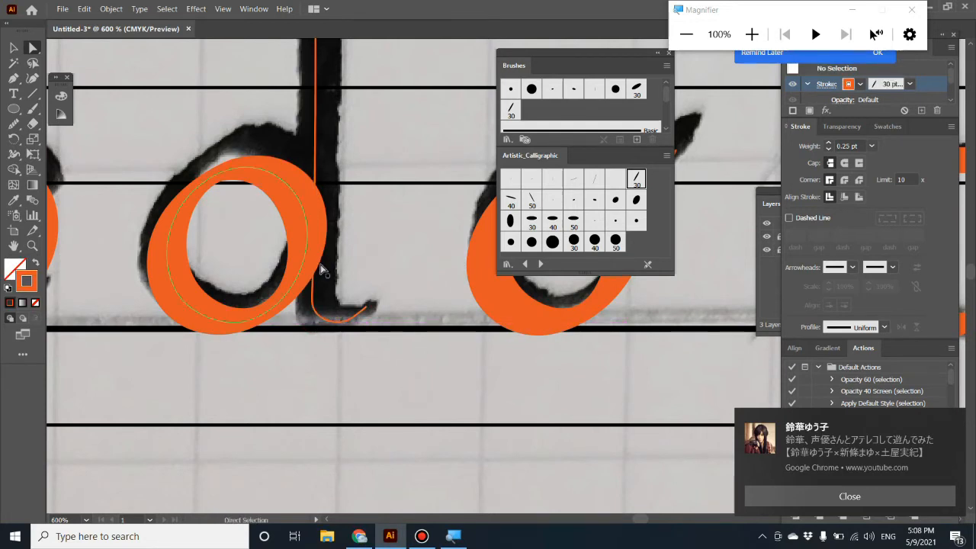
Apply the steeply slanted 30 pt calligraphic brush to the d's ascender and set its stroke weight to 0.25 pt
{"action": "key", "text": "v"}
{"action": "left_click", "coordinate": [366, 305]}
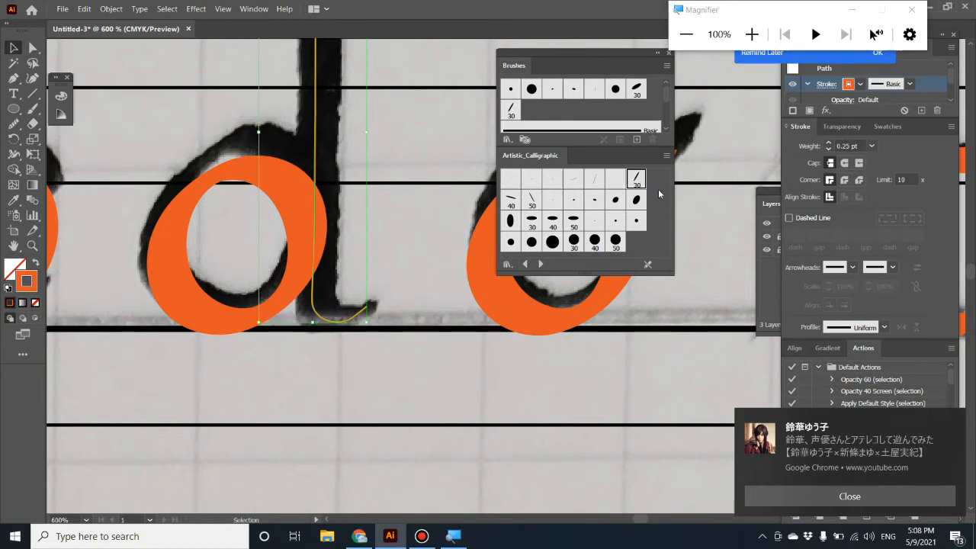
{"action": "left_click", "coordinate": [638, 178]}
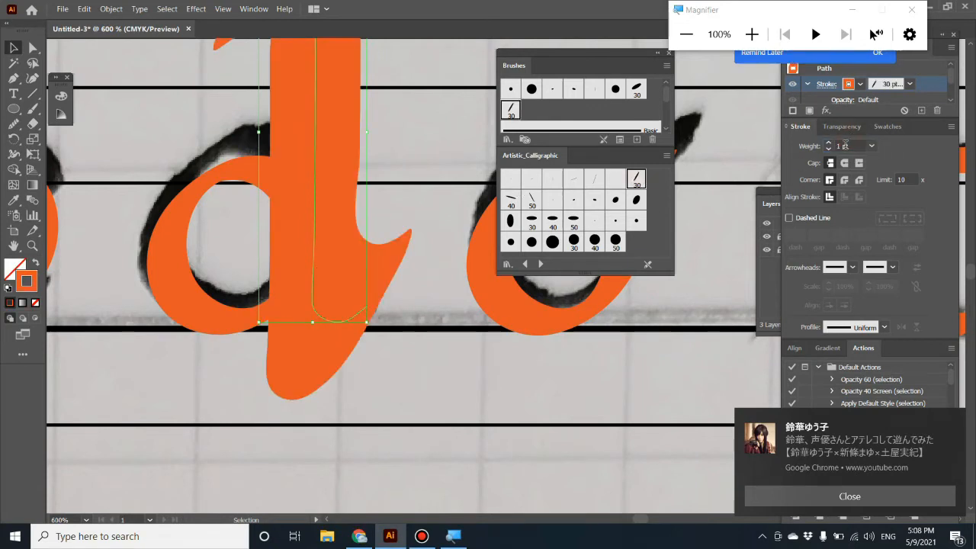
{"action": "type", "text": "0.25"}
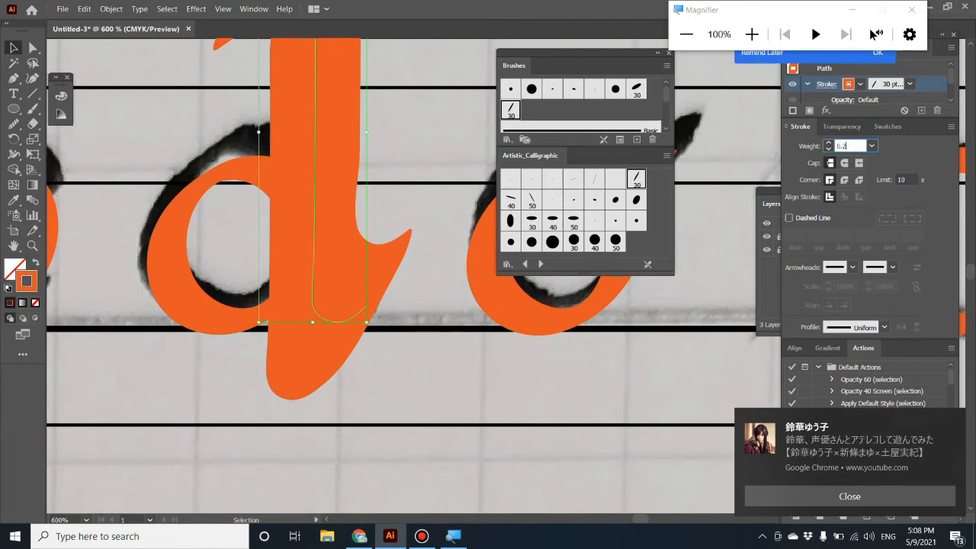
{"action": "key", "text": "Return"}
{"action": "key", "text": "a"}
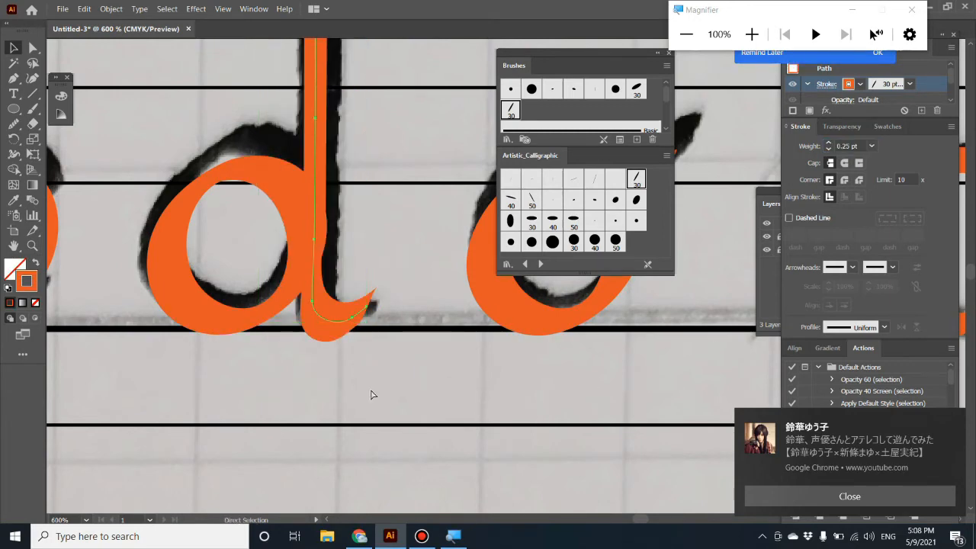
Move the brush panels clear of the d and nudge its brushed ascender slightly right over the inked stem
{"action": "key", "text": "ctrl+minus"}
{"action": "key", "text": "ctrl+minus"}
{"action": "key", "text": "ctrl+minus"}
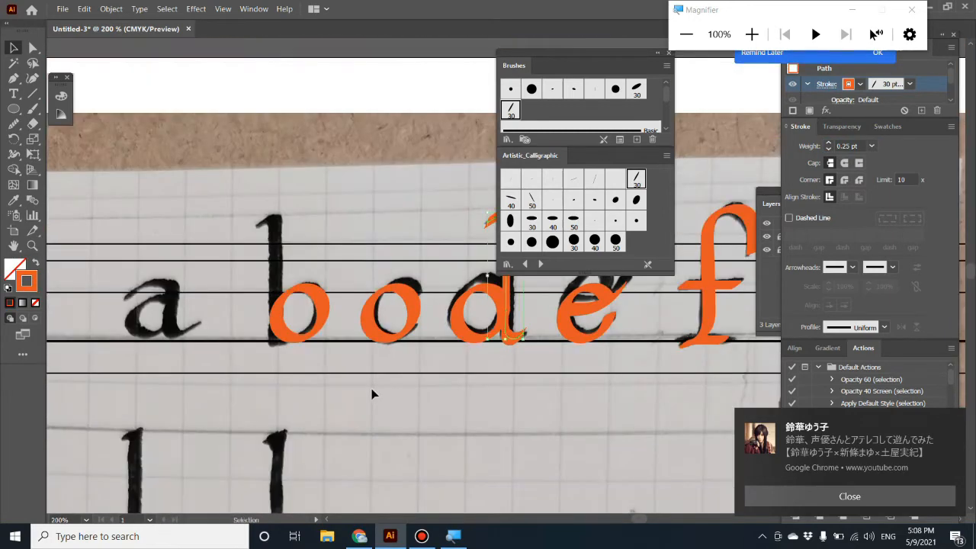
{"action": "left_click_drag", "start_coordinate": [591, 53], "coordinate": [697, 69]}
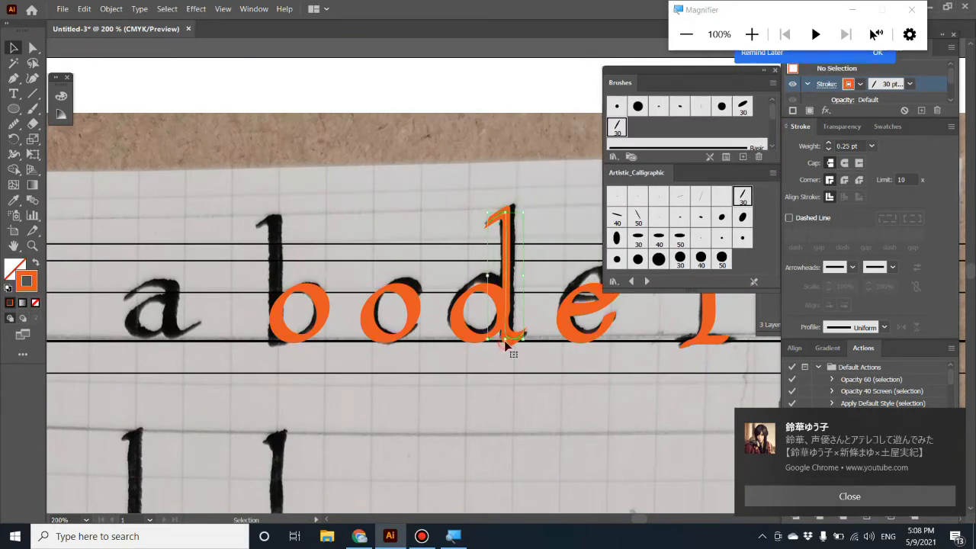
{"action": "key", "text": "Right"}
{"action": "key", "text": "Right"}
{"action": "key", "text": "Right"}
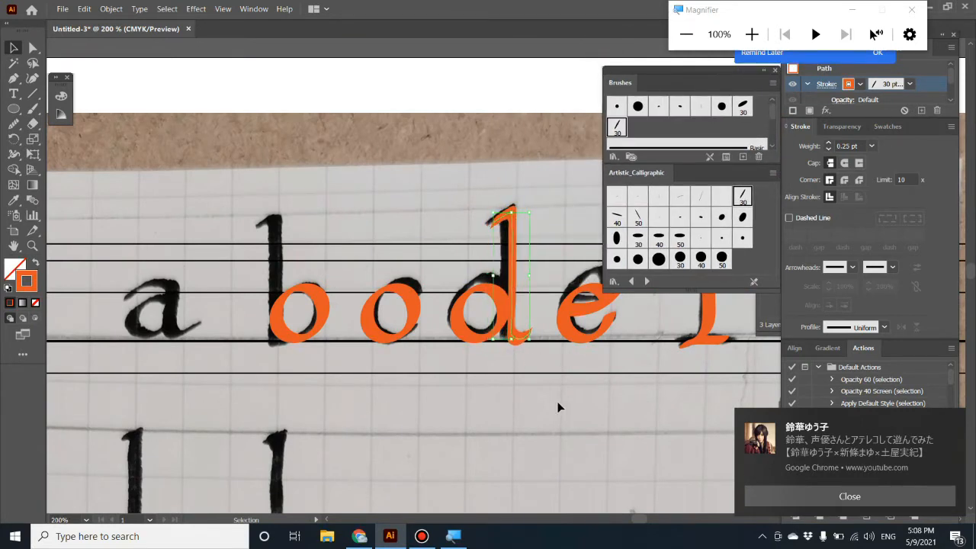
{"action": "key", "text": "Left"}
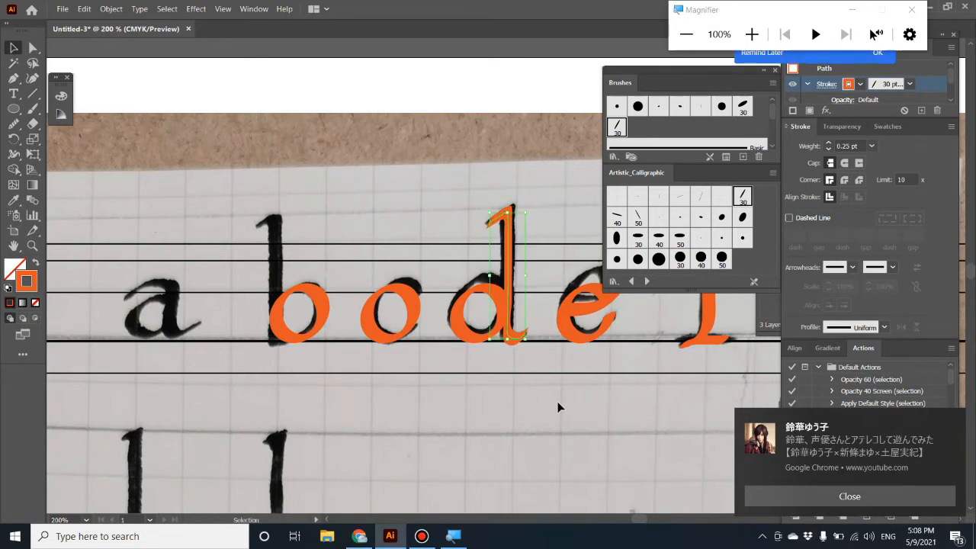
{"action": "left_click", "coordinate": [555, 424]}
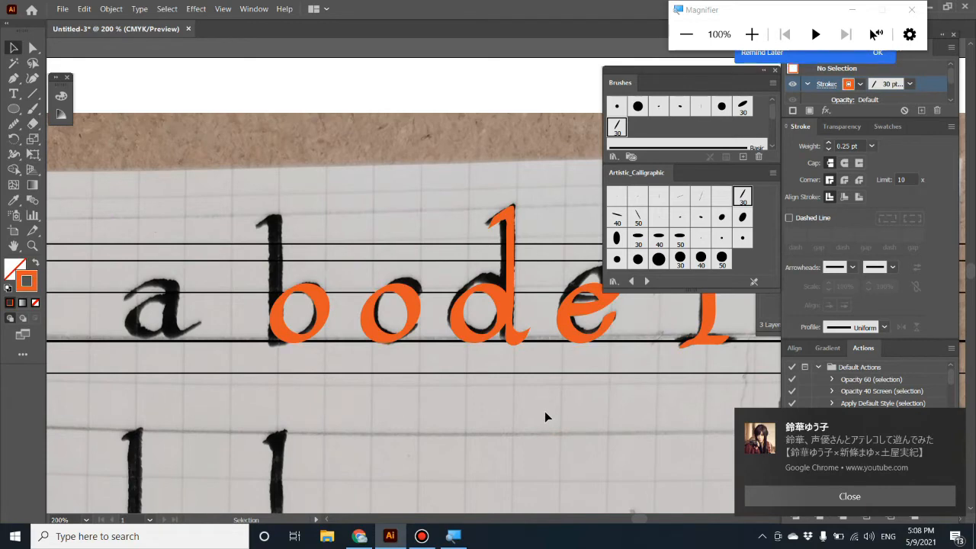
Examine how the d's ascender and foot fit the oval and the inked letter underneath
{"action": "key", "text": "ctrl+plus"}
{"action": "key", "text": "ctrl+plus"}
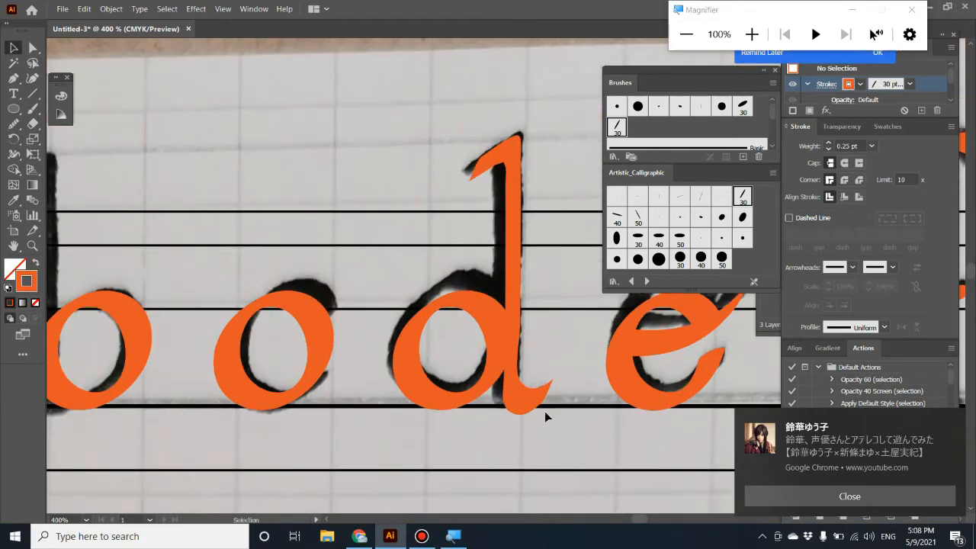
{"action": "left_click", "coordinate": [523, 338]}
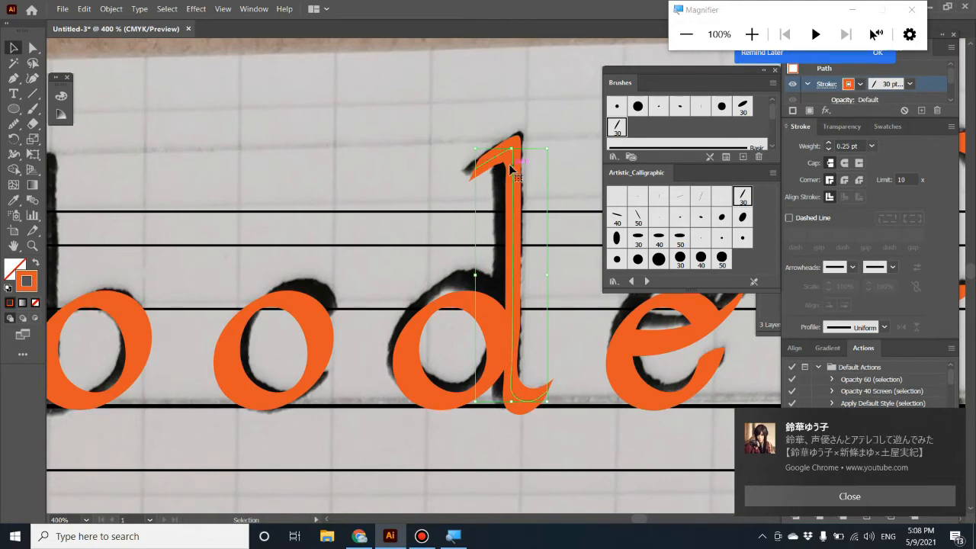
{"action": "key", "text": "ctrl+plus"}
{"action": "key", "text": "ctrl+plus"}
{"action": "key", "text": "ctrl+plus"}
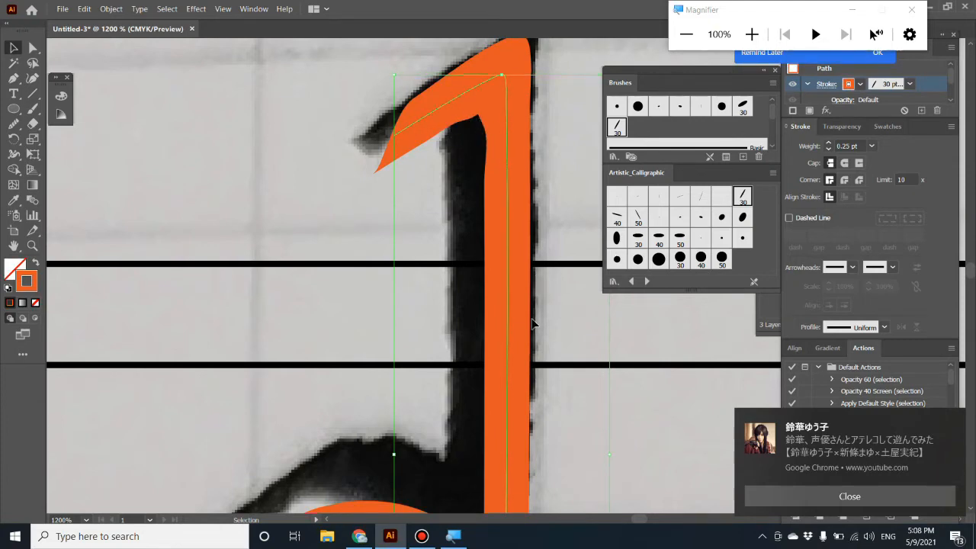
{"action": "scroll", "coordinate": [533, 323], "scroll_direction": "down", "scroll_amount": 5}
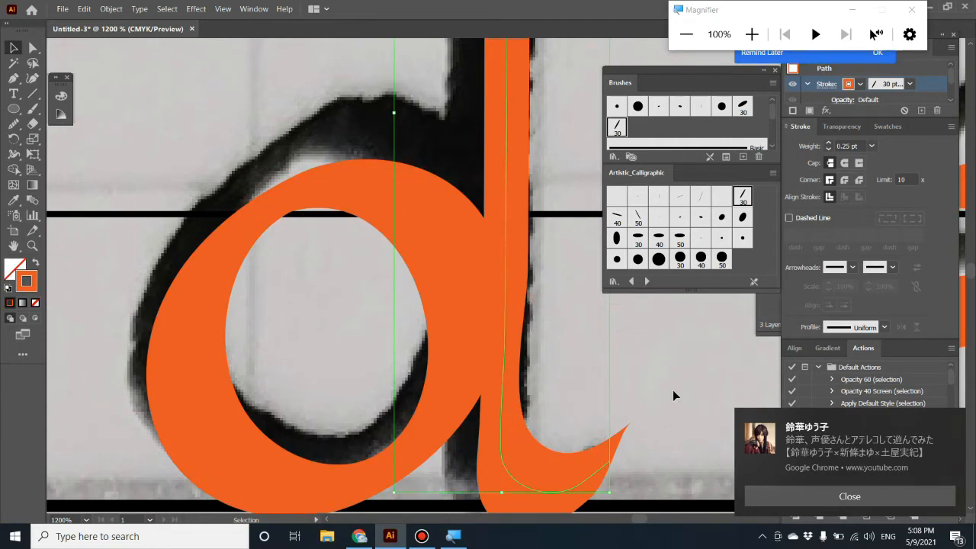
{"action": "key", "text": "ctrl+minus"}
{"action": "key", "text": "ctrl+minus"}
{"action": "key", "text": "ctrl+minus"}
{"action": "key", "text": "ctrl+minus"}
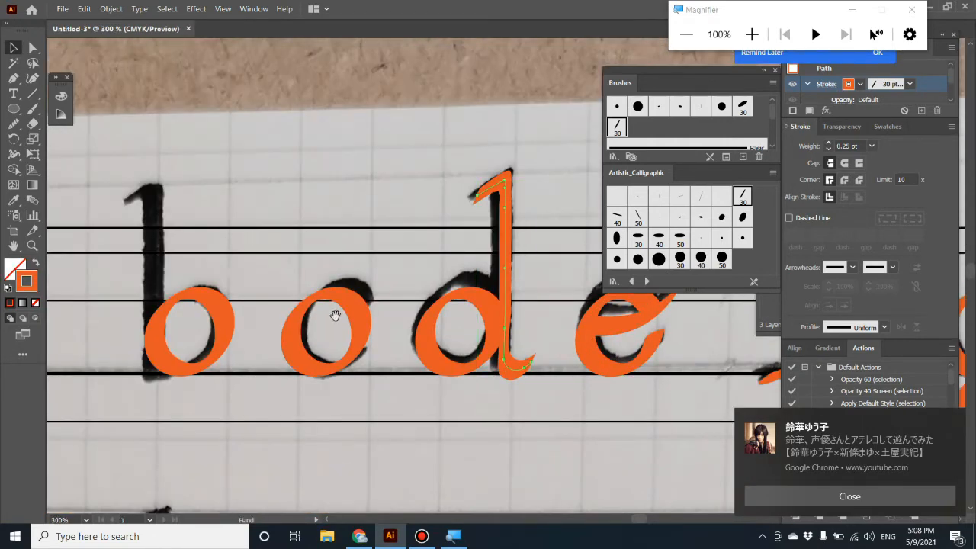
Add anchor points on the right of the c's oval, delete the middle one to open a gap and pull the lower end down
{"action": "left_click_drag", "start_coordinate": [392, 338], "coordinate": [434, 296]}
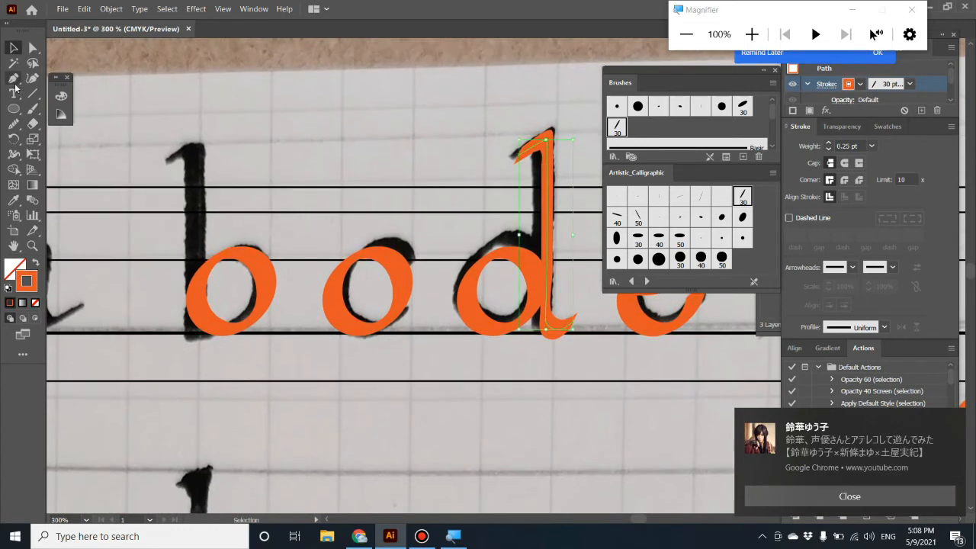
{"action": "left_click_drag", "start_coordinate": [14, 79], "coordinate": [62, 102]}
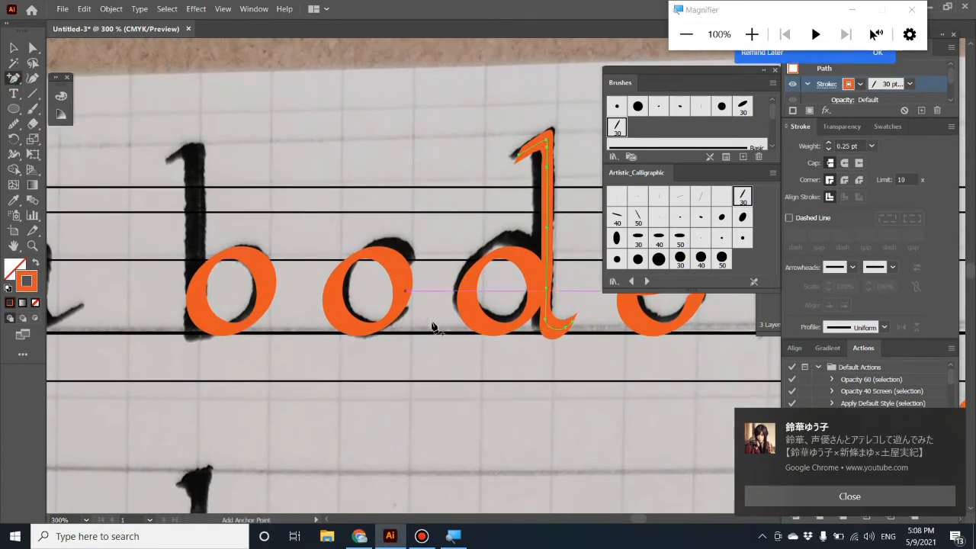
{"action": "left_click", "coordinate": [402, 279]}
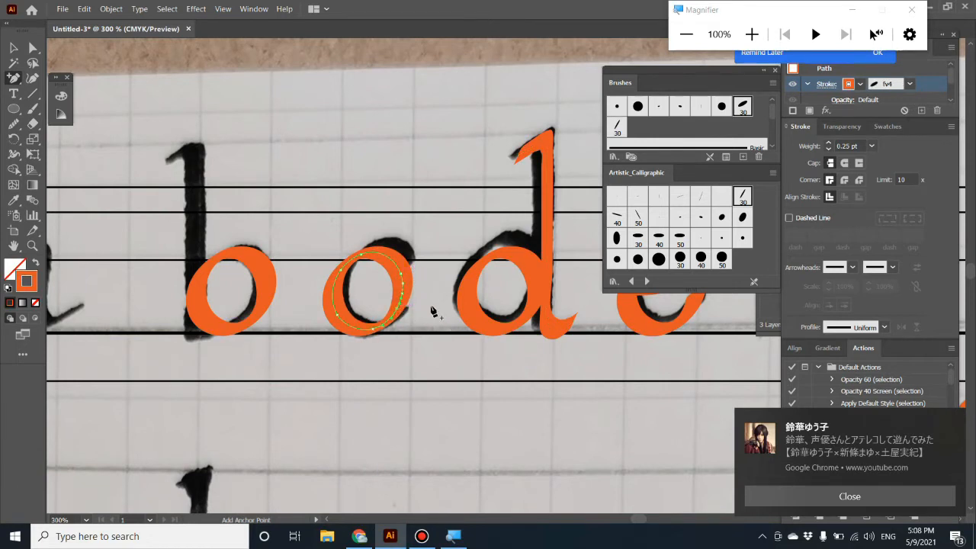
{"action": "key", "text": "a"}
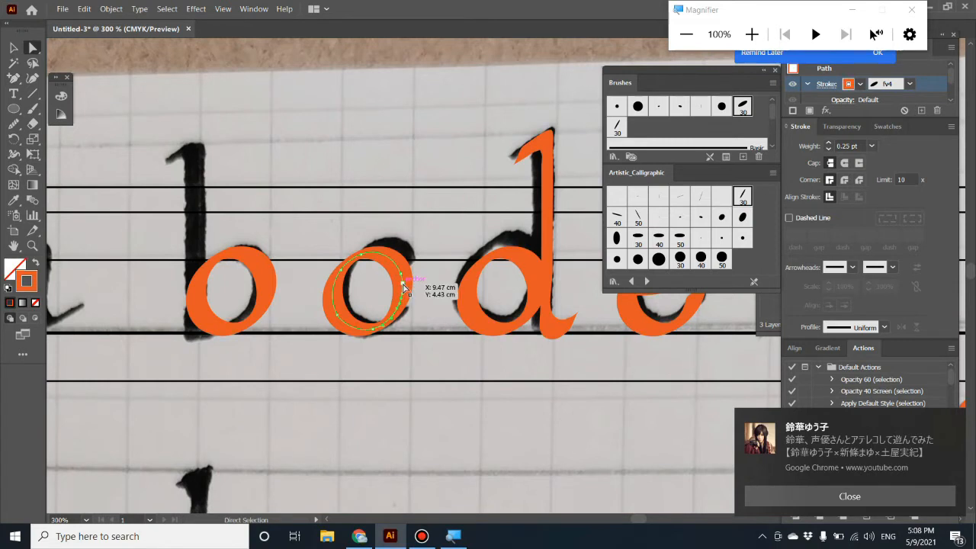
{"action": "key", "text": "Delete"}
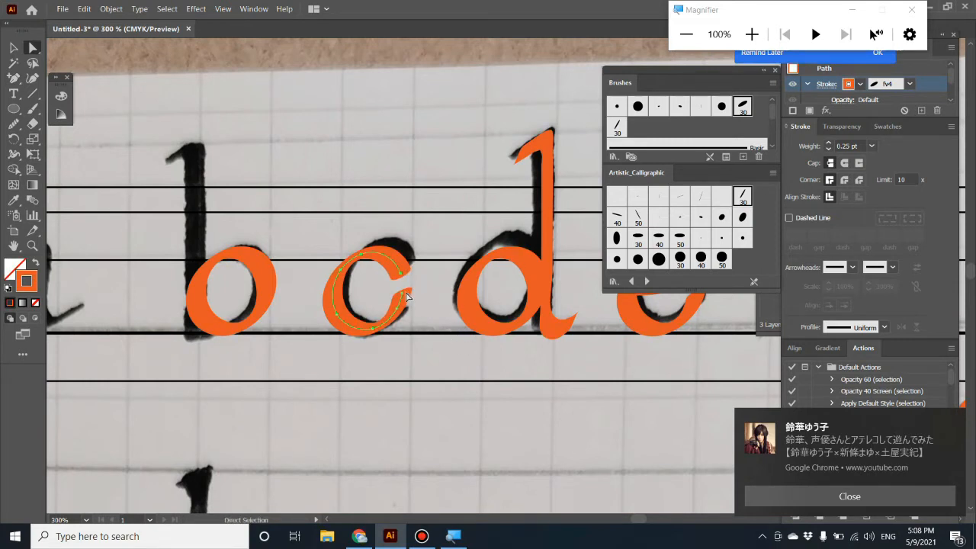
{"action": "left_click_drag", "start_coordinate": [406, 296], "coordinate": [408, 308]}
Duplicate the d's brushed ascender and place the copy over the b's inked stem, overlapping the edge of its oval
{"action": "left_click", "coordinate": [14, 48]}
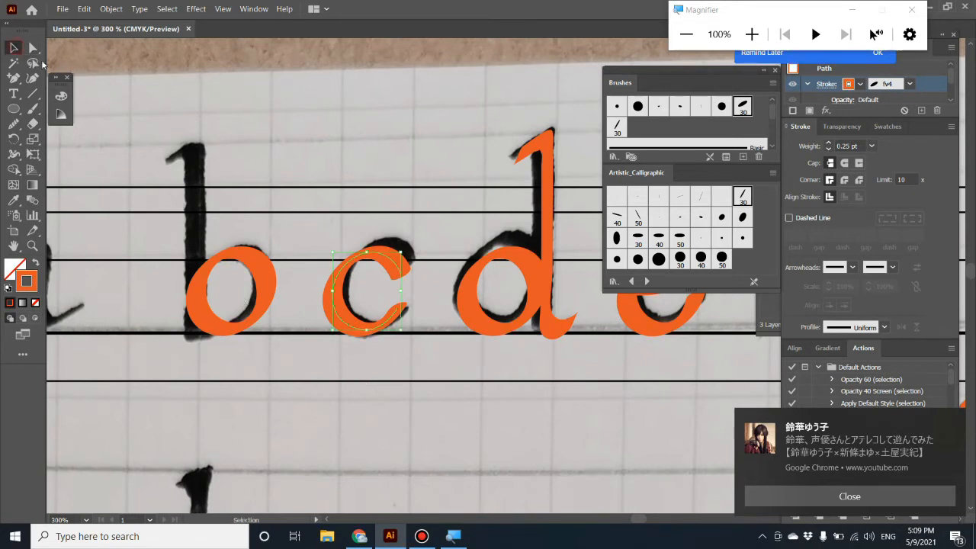
{"action": "left_click", "coordinate": [546, 221]}
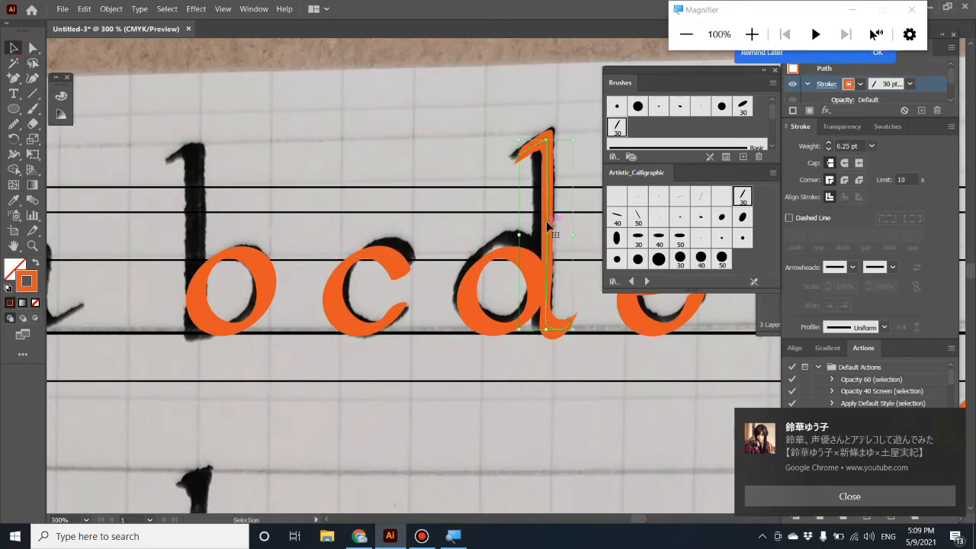
{"action": "left_click_drag", "start_coordinate": [546, 221], "coordinate": [193, 234]}
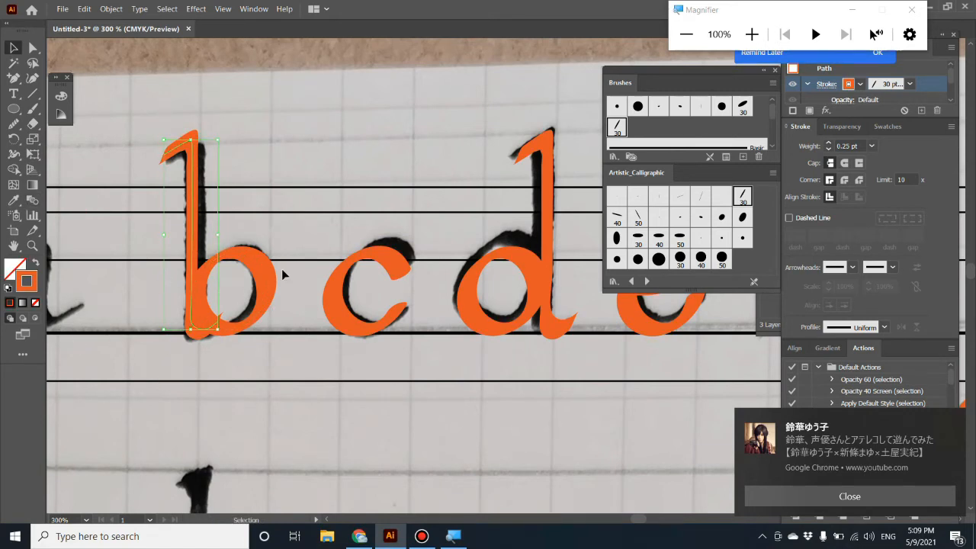
{"action": "left_click", "coordinate": [554, 174]}
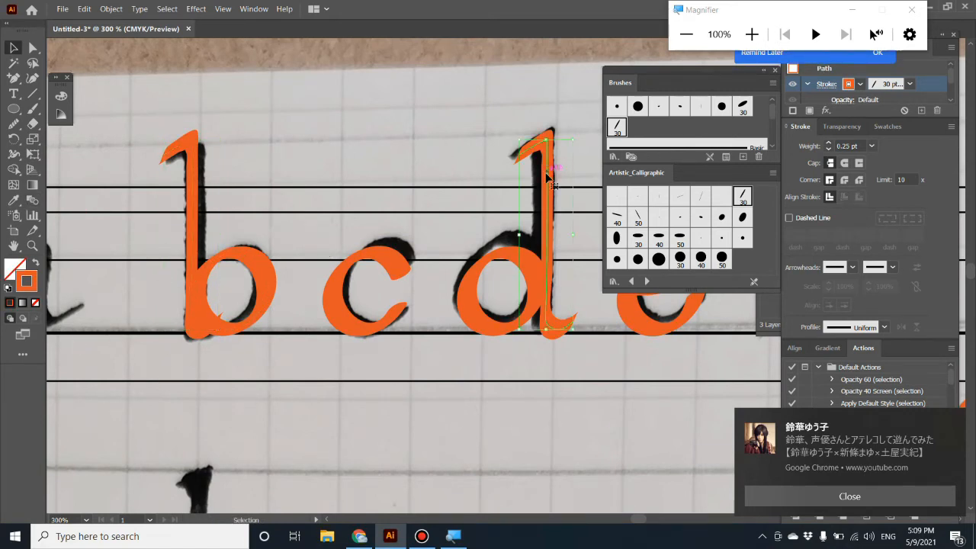
{"action": "left_click", "coordinate": [13, 77]}
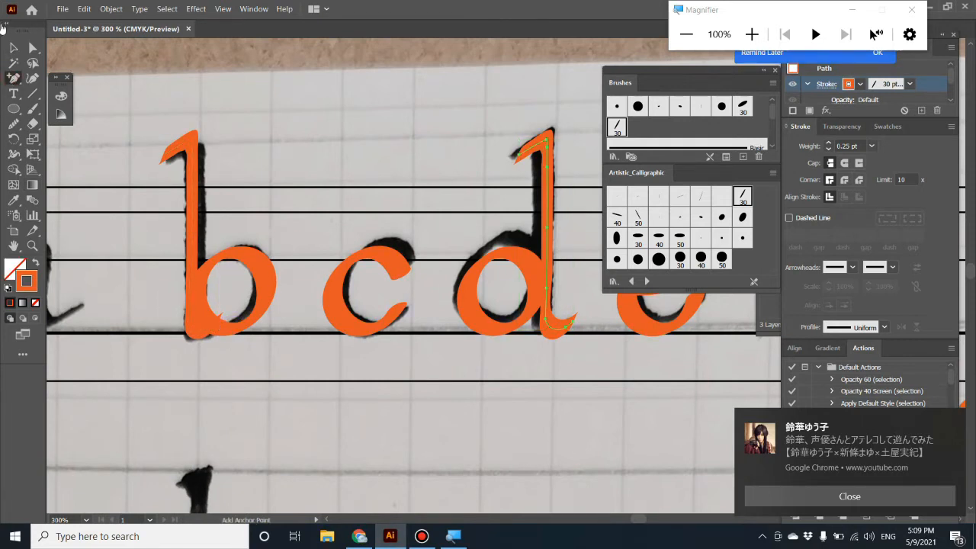
{"action": "left_click", "coordinate": [32, 47]}
{"action": "left_click", "coordinate": [220, 320]}
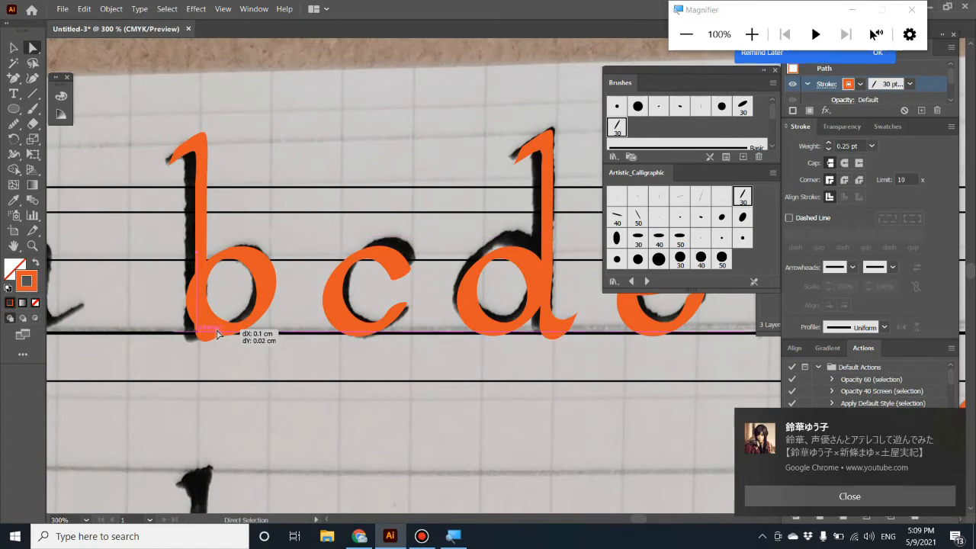
{"action": "key", "text": "v"}
{"action": "key", "text": "a"}
{"action": "left_click", "coordinate": [215, 357]}
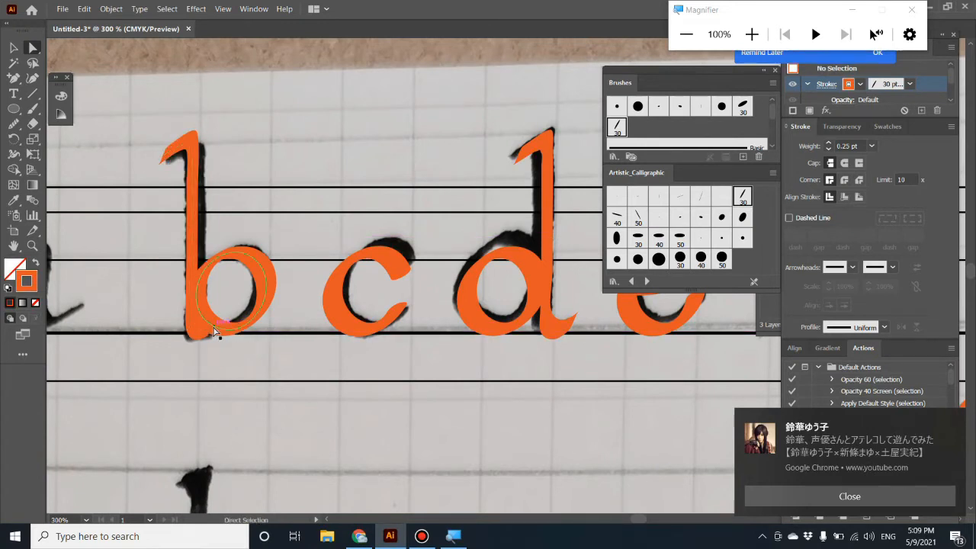
Reshape the foot of the b's stem so it runs along the bottom of the oval
{"action": "left_click_drag", "start_coordinate": [211, 333], "coordinate": [249, 325]}
{"action": "left_click_drag", "start_coordinate": [178, 381], "coordinate": [258, 393]}
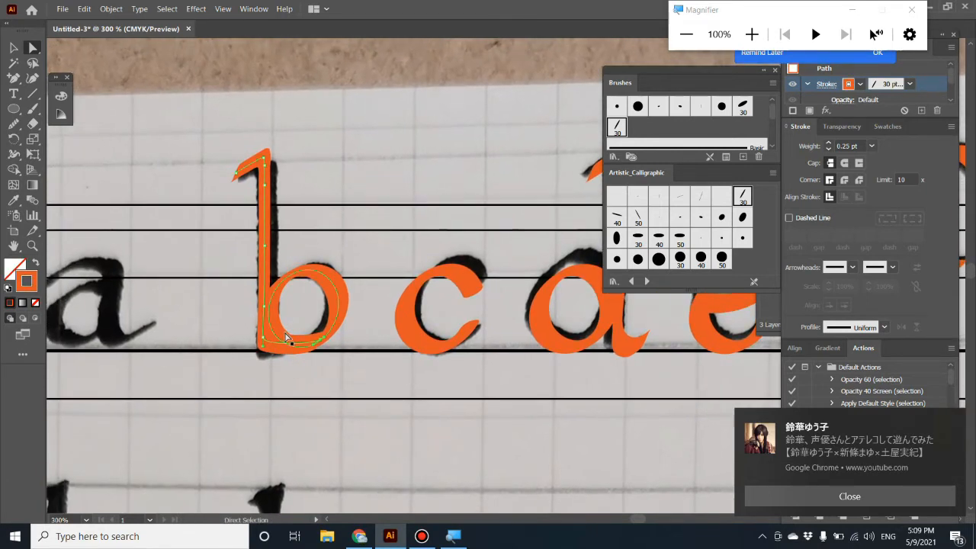
{"action": "left_click", "coordinate": [289, 339]}
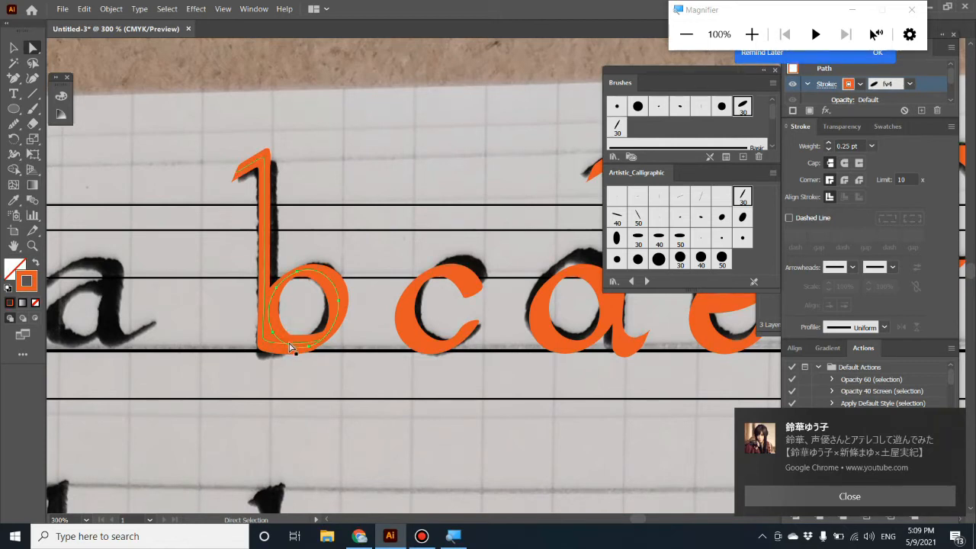
Add an anchor point on the b's foot and delete the end anchors to shorten the foot to the lower-left of the oval
{"action": "left_click", "coordinate": [14, 77]}
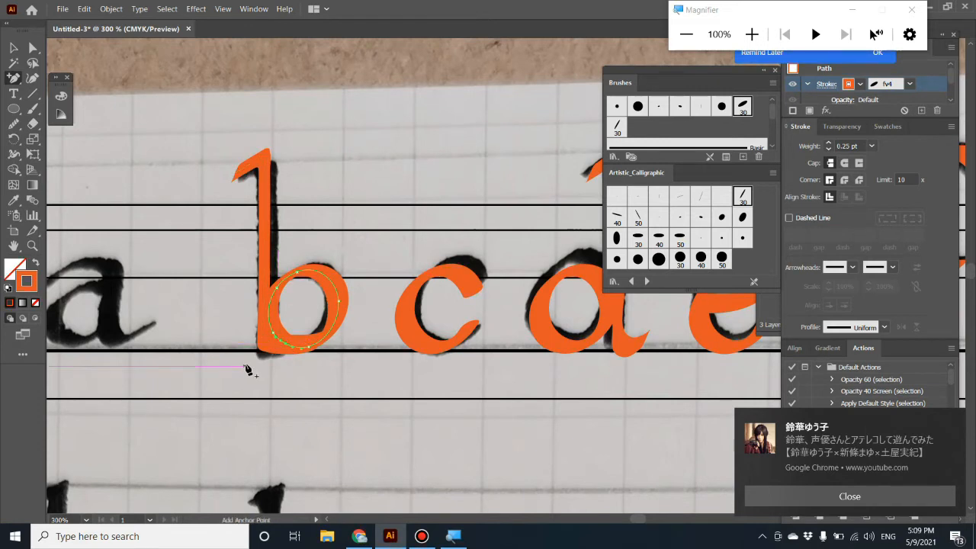
{"action": "key", "text": "ctrl+plus"}
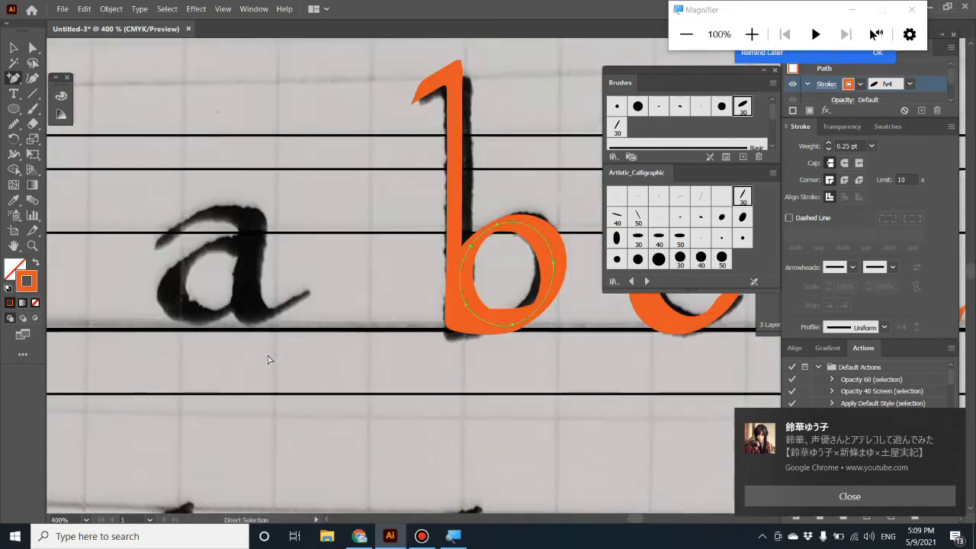
{"action": "left_click", "coordinate": [497, 322]}
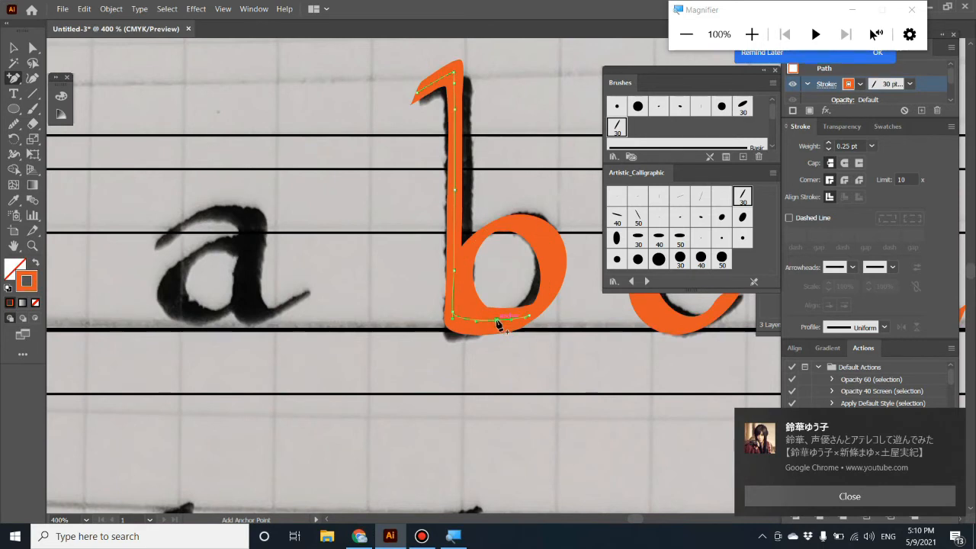
{"action": "key", "text": "a"}
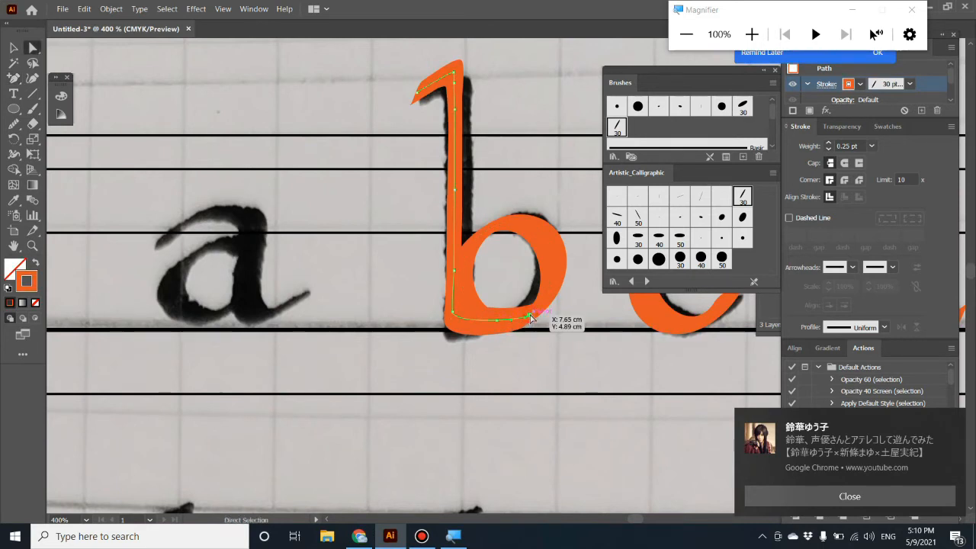
{"action": "left_click_drag", "start_coordinate": [531, 317], "coordinate": [497, 318]}
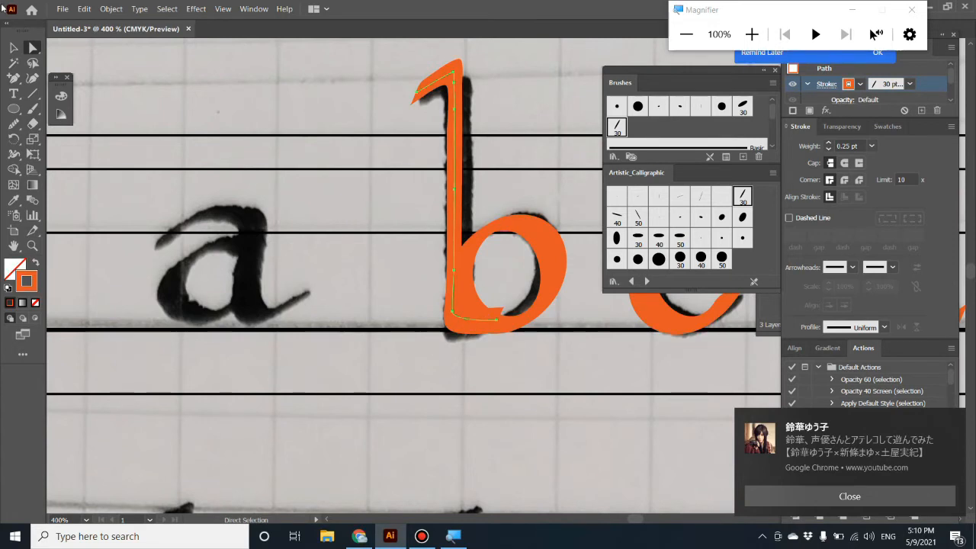
{"action": "left_click", "coordinate": [14, 78]}
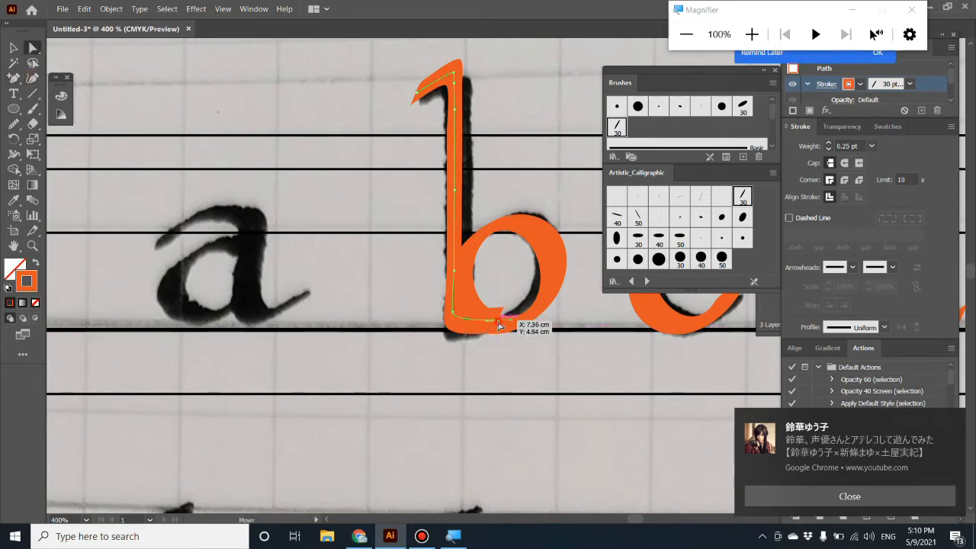
{"action": "left_click", "coordinate": [497, 320], "text": "ctrl"}
{"action": "key", "text": "Delete"}
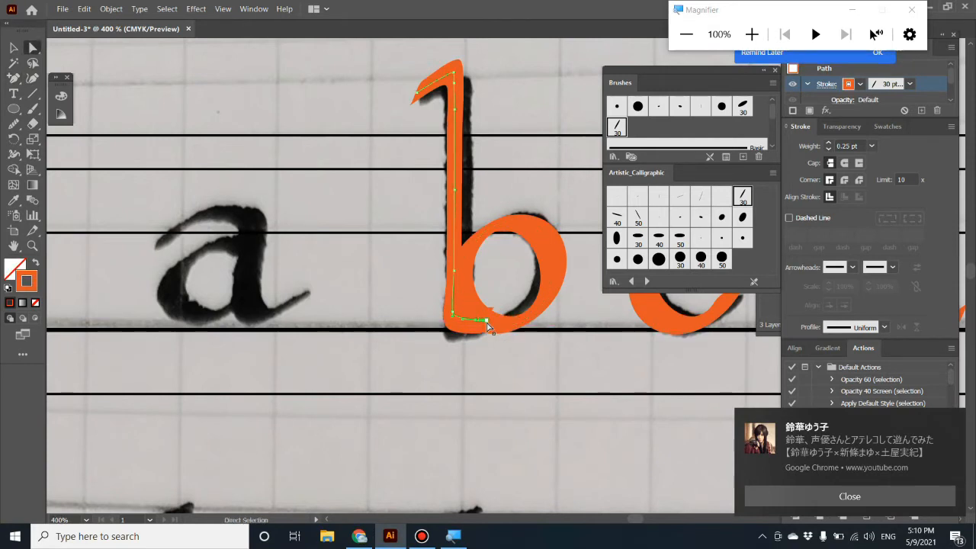
{"action": "left_click", "coordinate": [486, 321], "text": "ctrl"}
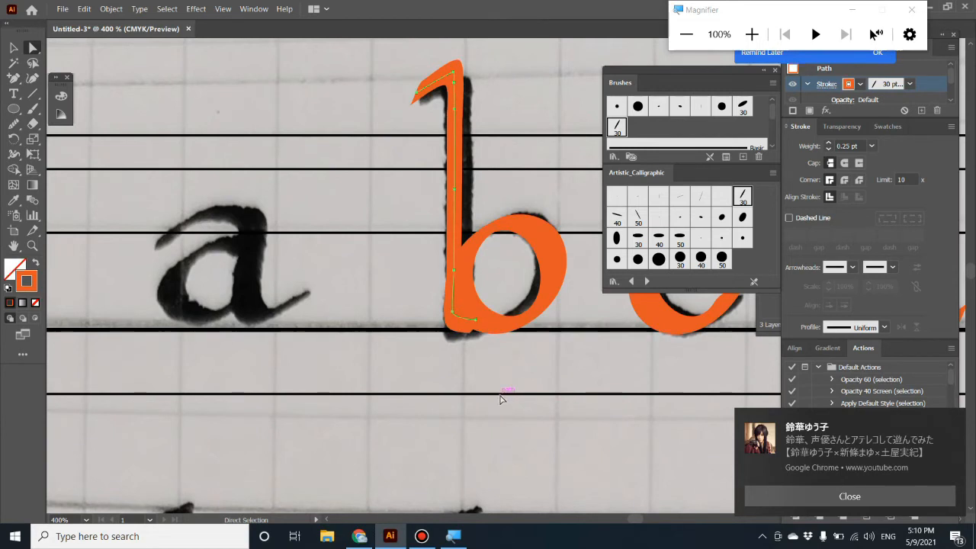
Examine up close how the shortened foot of the b's stem joins the bottom of the oval
{"action": "left_click", "coordinate": [475, 333]}
{"action": "key", "text": "ctrl+equal"}
{"action": "key", "text": "ctrl+equal"}
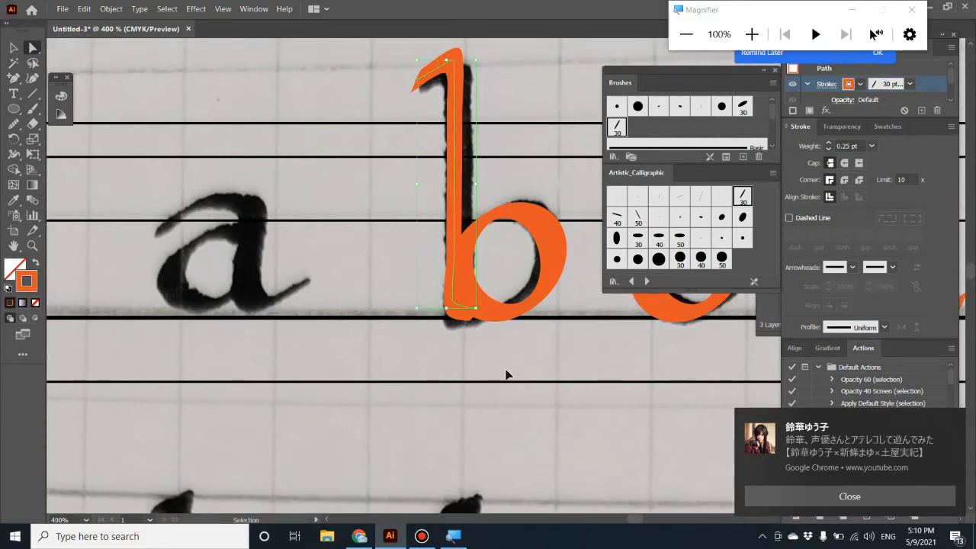
{"action": "scroll", "coordinate": [546, 371], "scroll_direction": "down", "scroll_amount": 3}
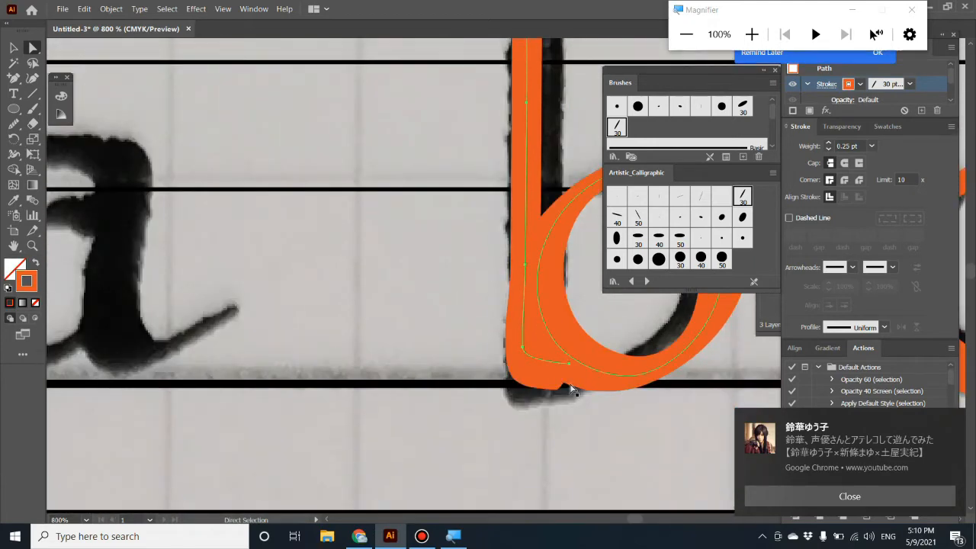
{"action": "key", "text": "ctrl+minus"}
{"action": "key", "text": "ctrl+minus"}
{"action": "key", "text": "ctrl+minus"}
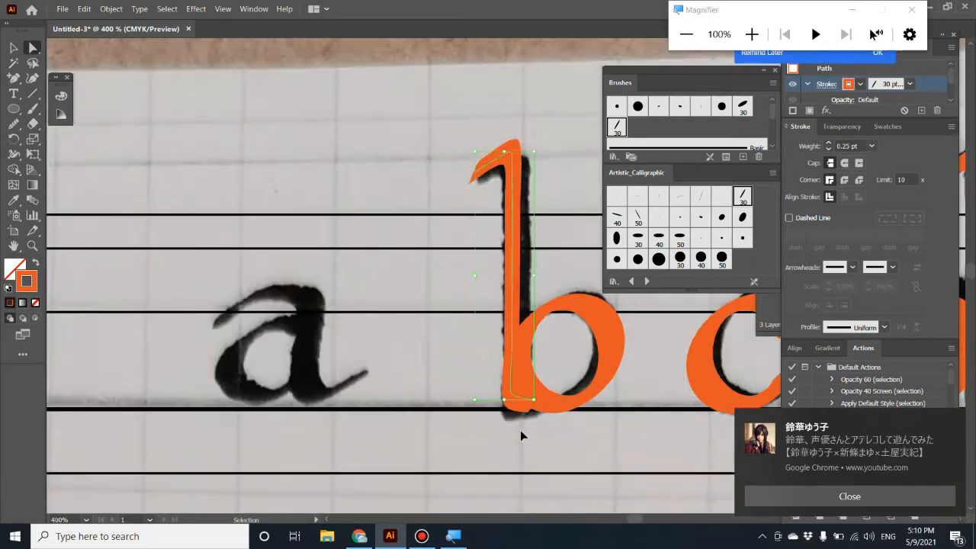
{"action": "left_click_drag", "start_coordinate": [520, 431], "coordinate": [488, 438]}
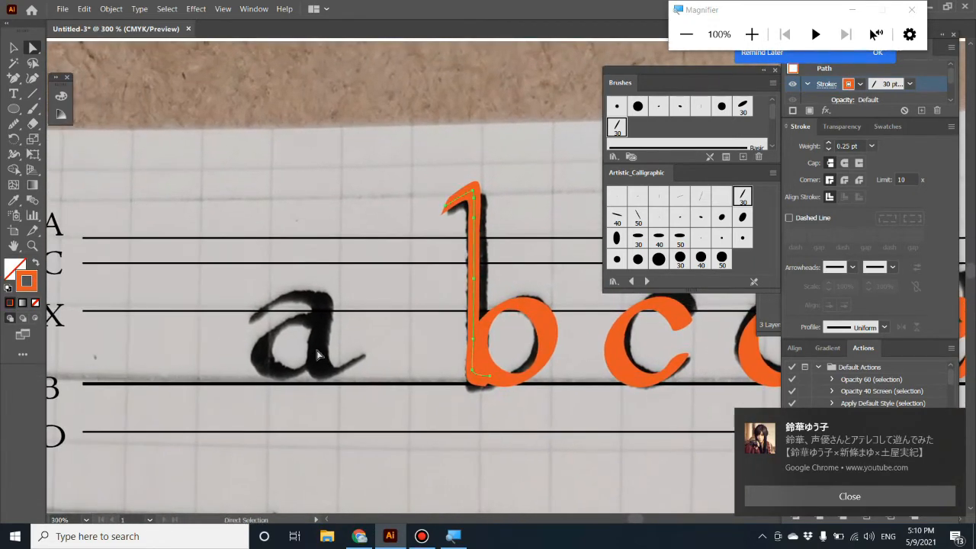
Duplicate the b's oval at a slightly smaller size over the bowl of the inked a
{"action": "left_click", "coordinate": [11, 49]}
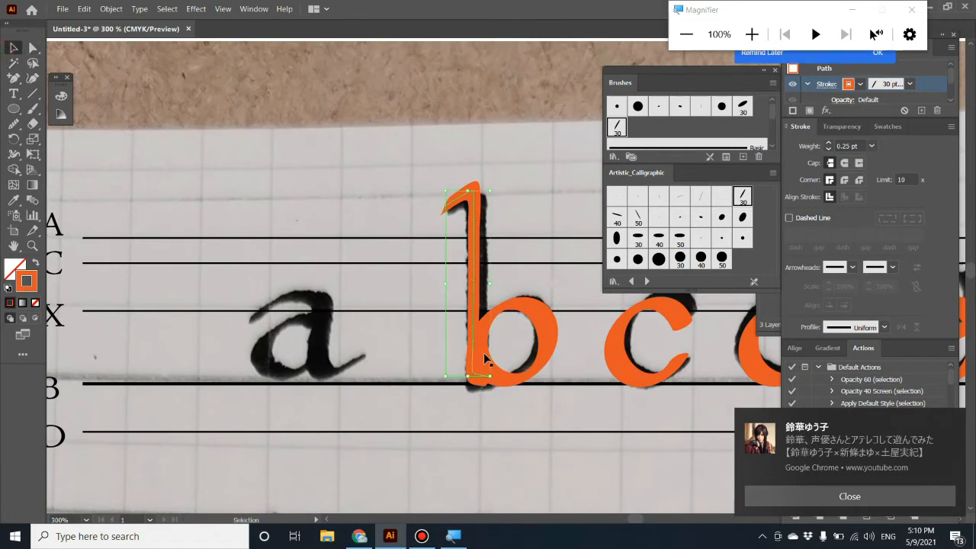
{"action": "left_click", "coordinate": [544, 326]}
{"action": "left_click_drag", "start_coordinate": [544, 327], "coordinate": [313, 315]}
{"action": "left_click", "coordinate": [373, 399]}
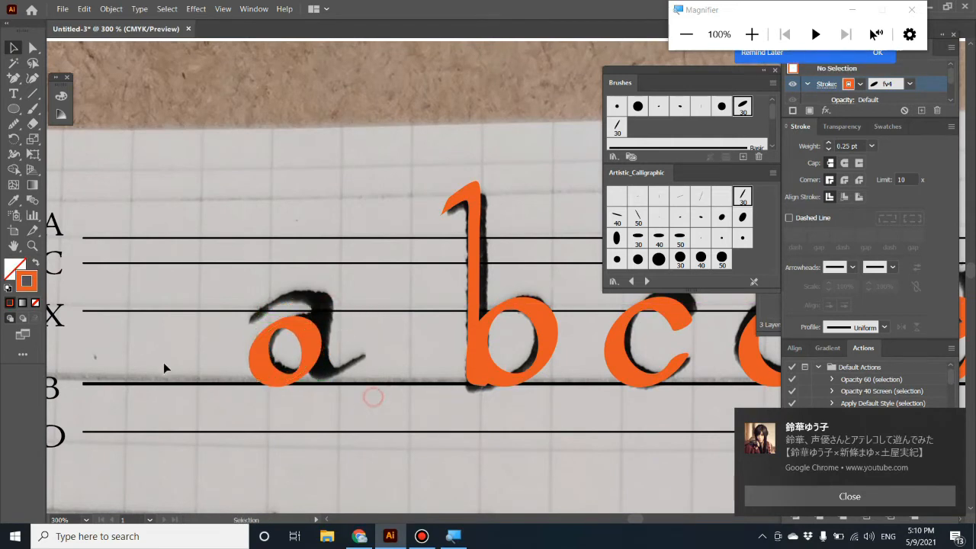
{"action": "left_click", "coordinate": [14, 80]}
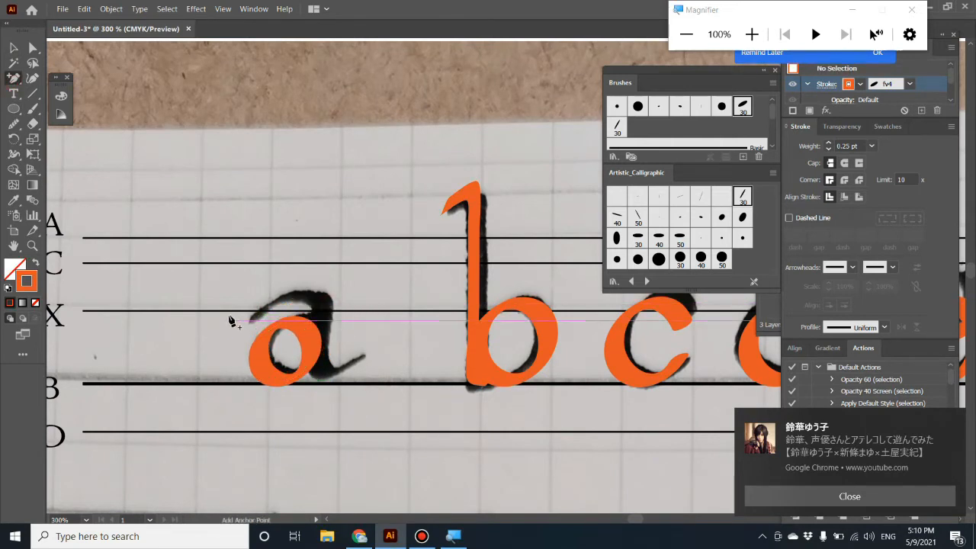
{"action": "left_click", "coordinate": [252, 320]}
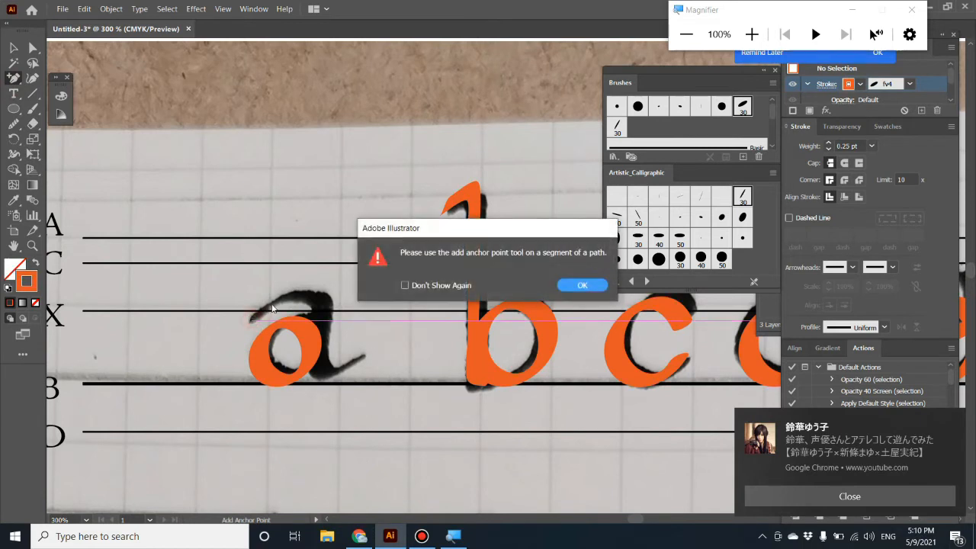
{"action": "left_click", "coordinate": [581, 286]}
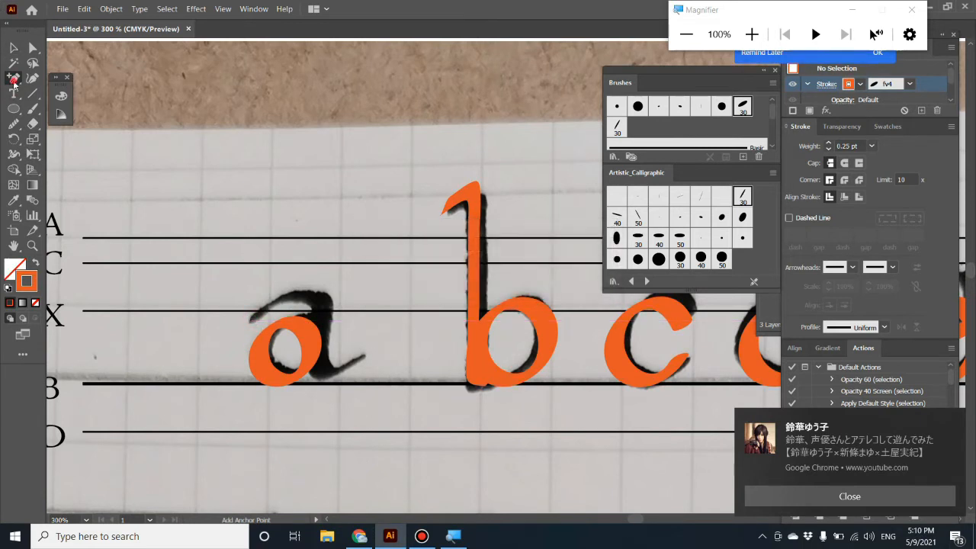
Draw the a's top arc, stem and tail over the ink with the Pen tool and smooth the curve
{"action": "left_click_drag", "start_coordinate": [14, 82], "coordinate": [52, 80]}
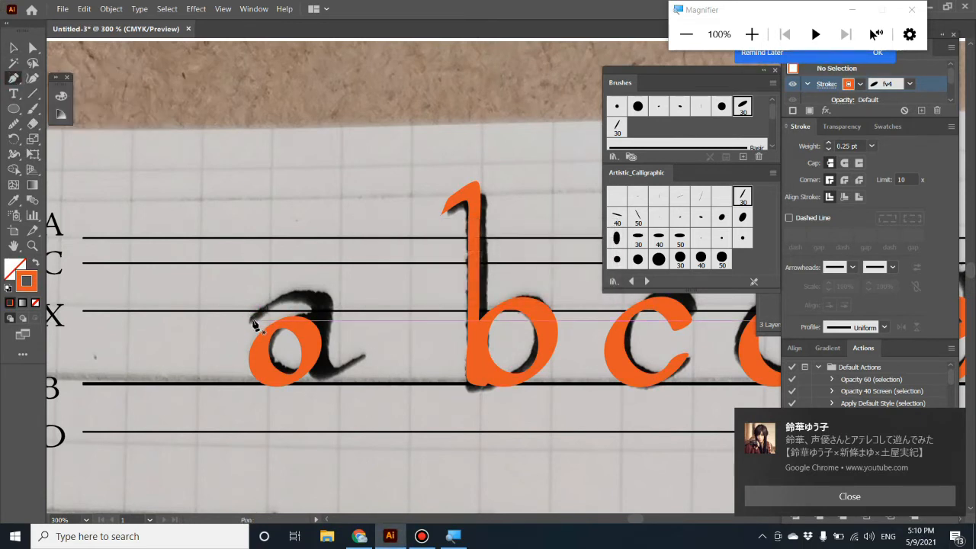
{"action": "left_click", "coordinate": [253, 320]}
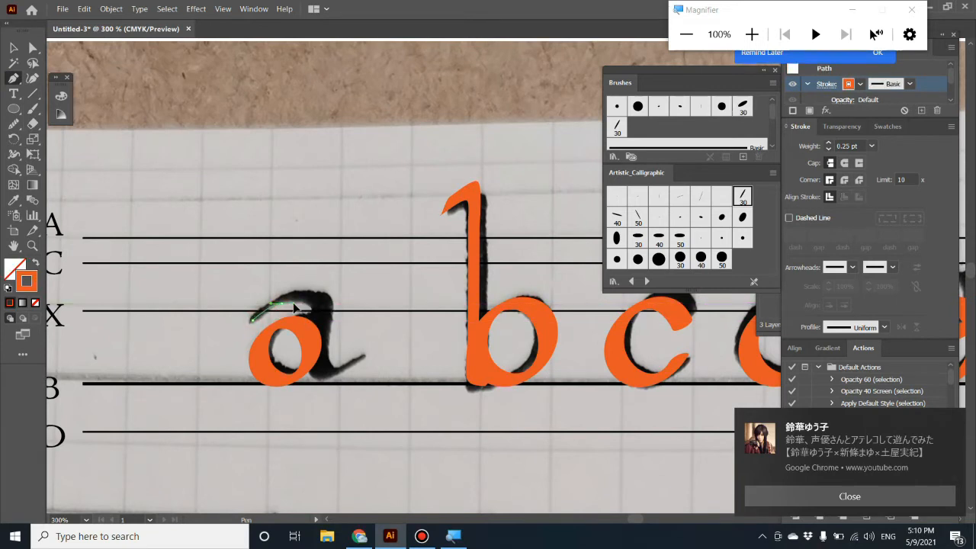
{"action": "mouse_move", "coordinate": [311, 307]}
{"action": "left_mouse_down"}
{"action": "mouse_move", "coordinate": [366, 305]}
{"action": "mouse_move", "coordinate": [319, 313]}
{"action": "left_mouse_up"}
{"action": "mouse_move", "coordinate": [319, 313]}
{"action": "left_mouse_down"}
{"action": "mouse_move", "coordinate": [326, 335]}
{"action": "mouse_move", "coordinate": [318, 372]}
{"action": "mouse_move", "coordinate": [328, 385]}
{"action": "mouse_move", "coordinate": [316, 375]}
{"action": "mouse_move", "coordinate": [327, 381]}
{"action": "mouse_move", "coordinate": [357, 369]}
{"action": "left_mouse_up"}
{"action": "left_click", "coordinate": [13, 124]}
{"action": "mouse_move", "coordinate": [284, 306]}
{"action": "left_mouse_down"}
{"action": "mouse_move", "coordinate": [336, 317]}
{"action": "mouse_move", "coordinate": [318, 363]}
{"action": "mouse_move", "coordinate": [332, 371]}
{"action": "left_mouse_up"}
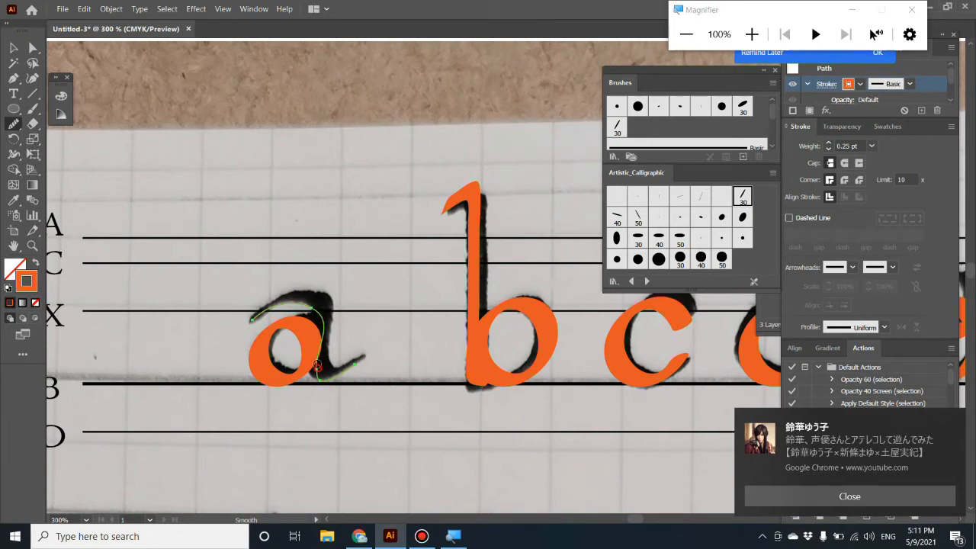
Apply the slanted 30 pt calligraphic brush to the a's stem path and set its stroke weight to 0.25 pt
{"action": "left_click", "coordinate": [740, 200]}
{"action": "left_click", "coordinate": [831, 85]}
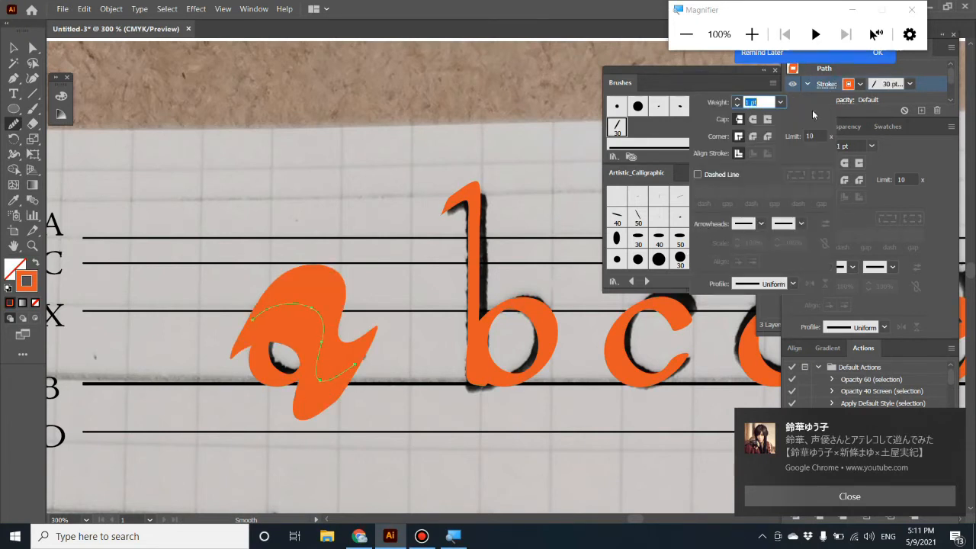
{"action": "type", "text": "0.25"}
{"action": "key", "text": "Return"}
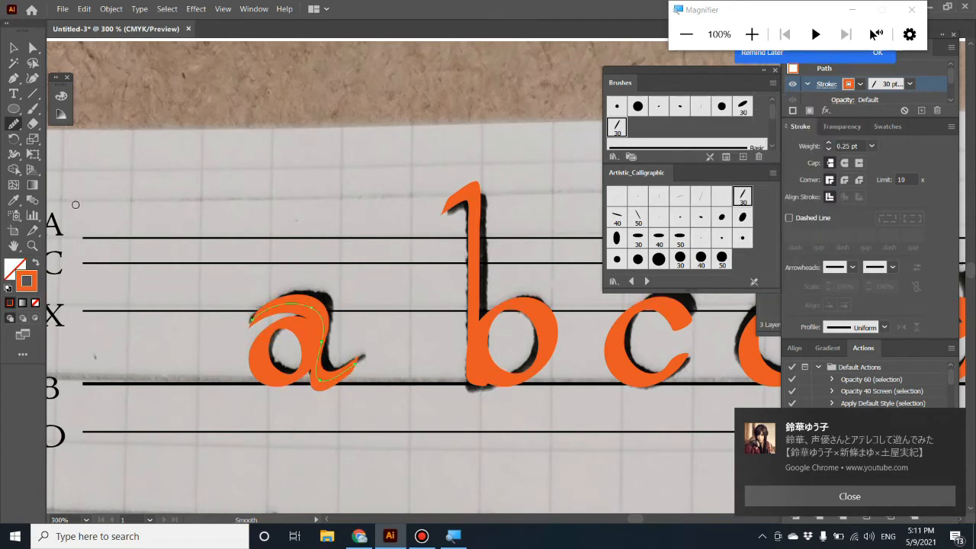
Scale the a's oval down slightly so it sits beneath the top arc and against the stem
{"action": "key", "text": "v"}
{"action": "left_click", "coordinate": [261, 229]}
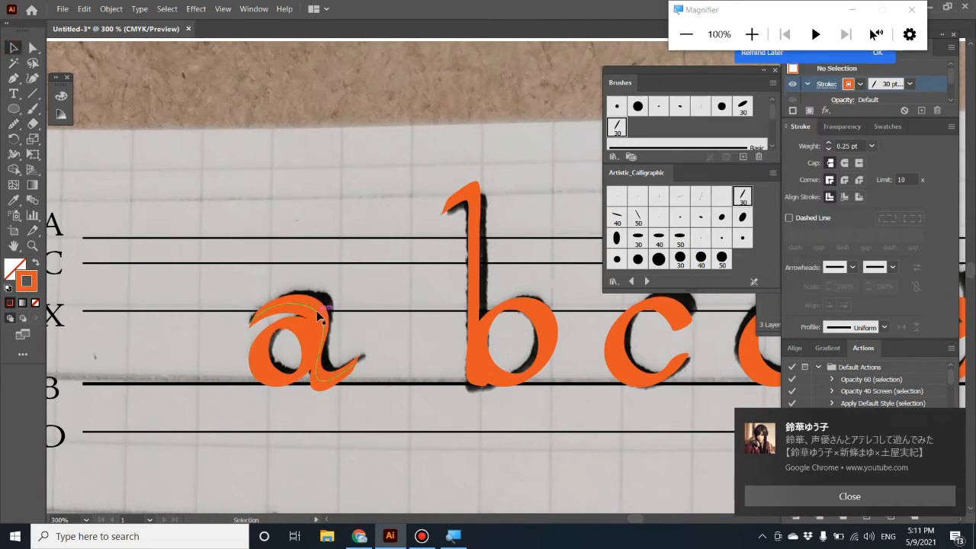
{"action": "mouse_move", "coordinate": [316, 310]}
{"action": "left_mouse_down"}
{"action": "mouse_move", "coordinate": [343, 290]}
{"action": "mouse_move", "coordinate": [305, 324]}
{"action": "mouse_move", "coordinate": [318, 327]}
{"action": "mouse_move", "coordinate": [308, 331]}
{"action": "mouse_move", "coordinate": [309, 351]}
{"action": "mouse_move", "coordinate": [273, 359]}
{"action": "left_mouse_up"}
{"action": "left_click", "coordinate": [303, 360]}
{"action": "left_click", "coordinate": [292, 409]}
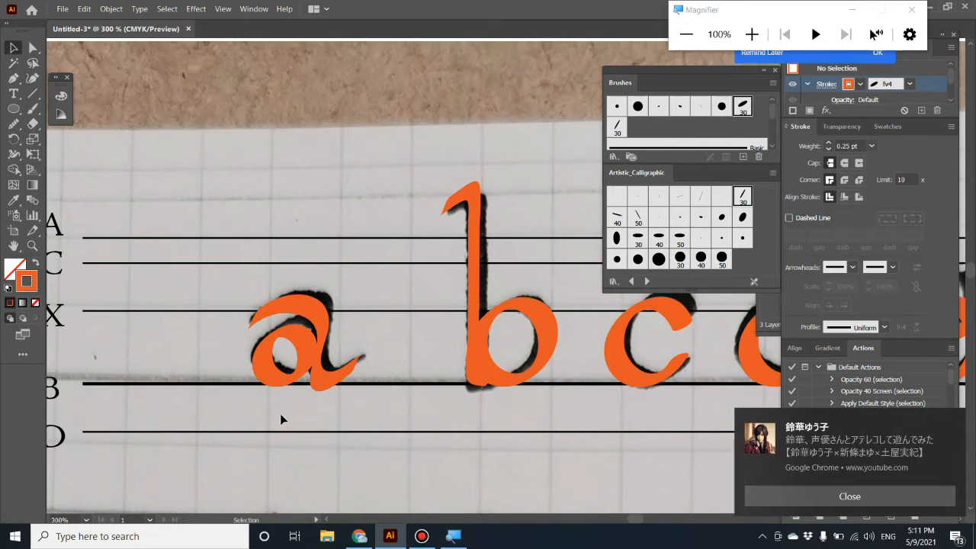
Examine the whole row of traced letters from a to g against the handwriting underneath
{"action": "key", "text": "a"}
{"action": "key", "text": "ctrl+minus"}
{"action": "key", "text": "ctrl+minus"}
{"action": "left_click_drag", "start_coordinate": [487, 389], "coordinate": [132, 387]}
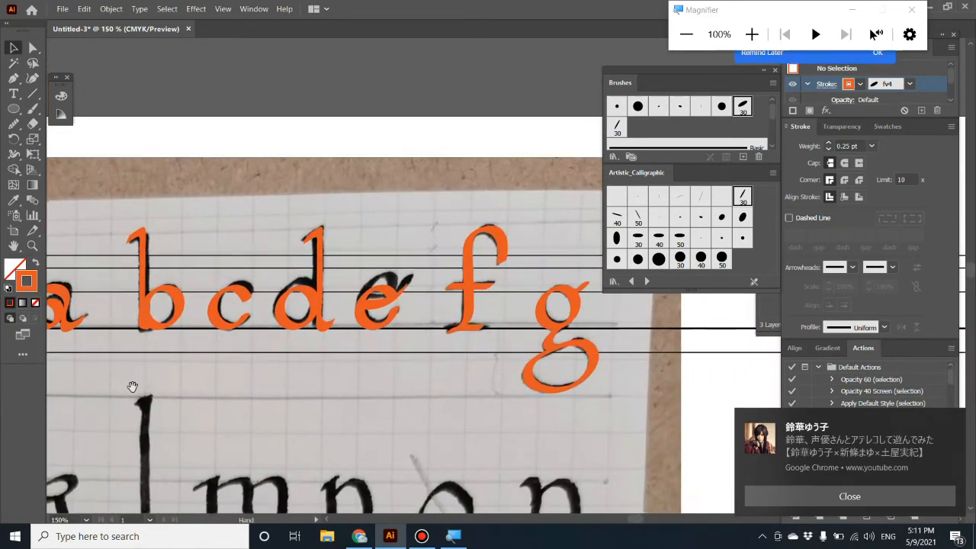
{"action": "scroll", "coordinate": [298, 381], "scroll_direction": "down", "scroll_amount": 2}
{"action": "scroll", "coordinate": [298, 381], "scroll_direction": "down", "scroll_amount": 3}
{"action": "scroll", "coordinate": [358, 405], "scroll_direction": "up", "scroll_amount": 2}
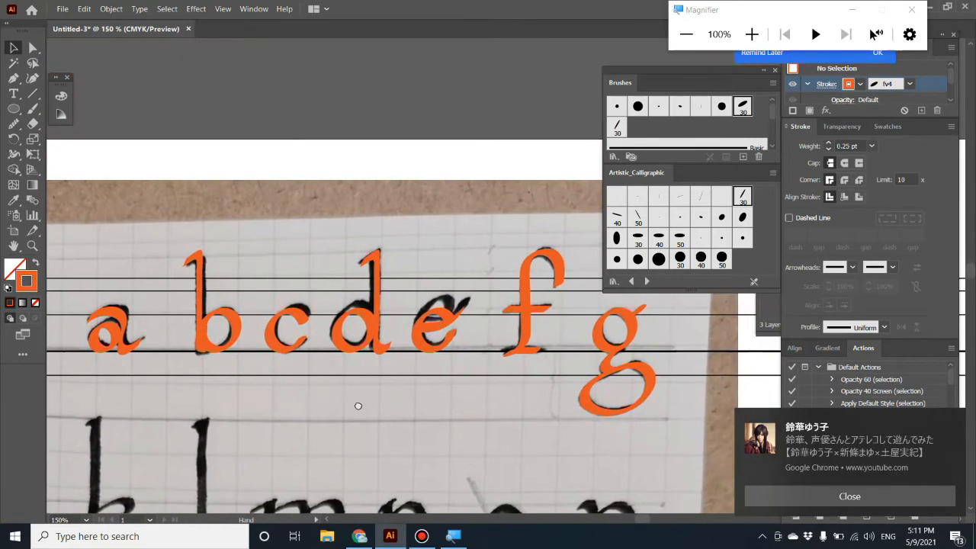
Compare the traced a to g row with the untraced handwritten letters in the row from j to p
{"action": "left_click_drag", "start_coordinate": [358, 406], "coordinate": [394, 397]}
{"action": "scroll", "coordinate": [394, 398], "scroll_direction": "down", "scroll_amount": 5}
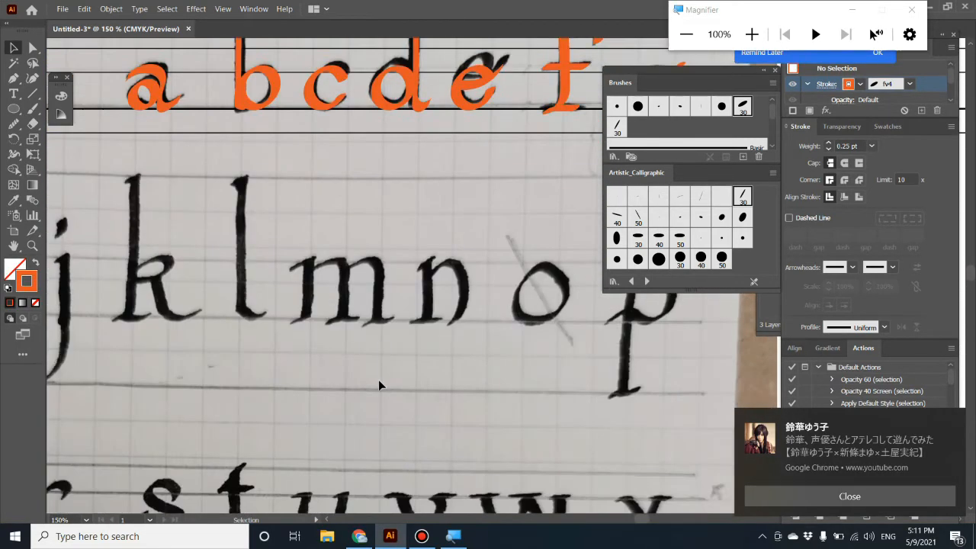
{"action": "scroll", "coordinate": [378, 379], "scroll_direction": "down", "scroll_amount": 3}
{"action": "scroll", "coordinate": [383, 378], "scroll_direction": "up", "scroll_amount": 7}
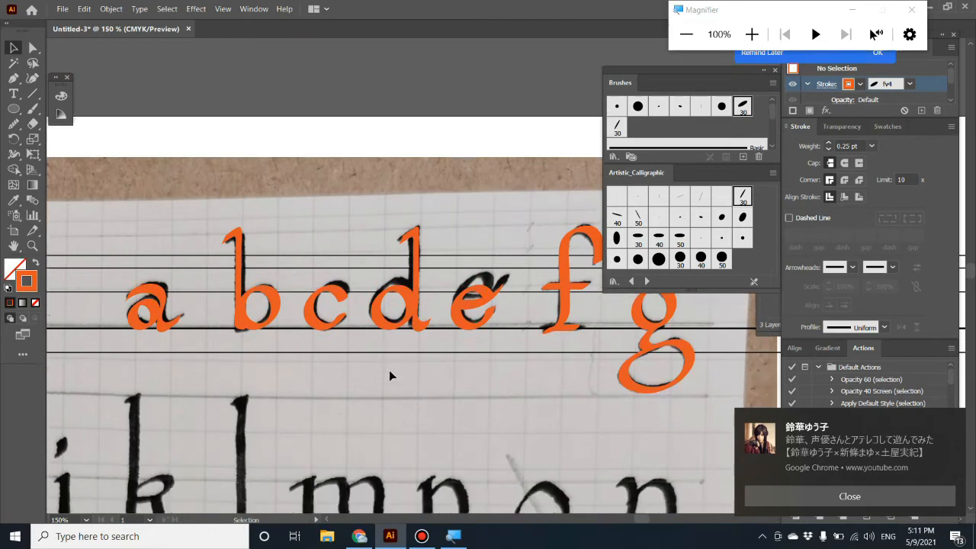
{"action": "scroll", "coordinate": [390, 365], "scroll_direction": "down", "scroll_amount": 3}
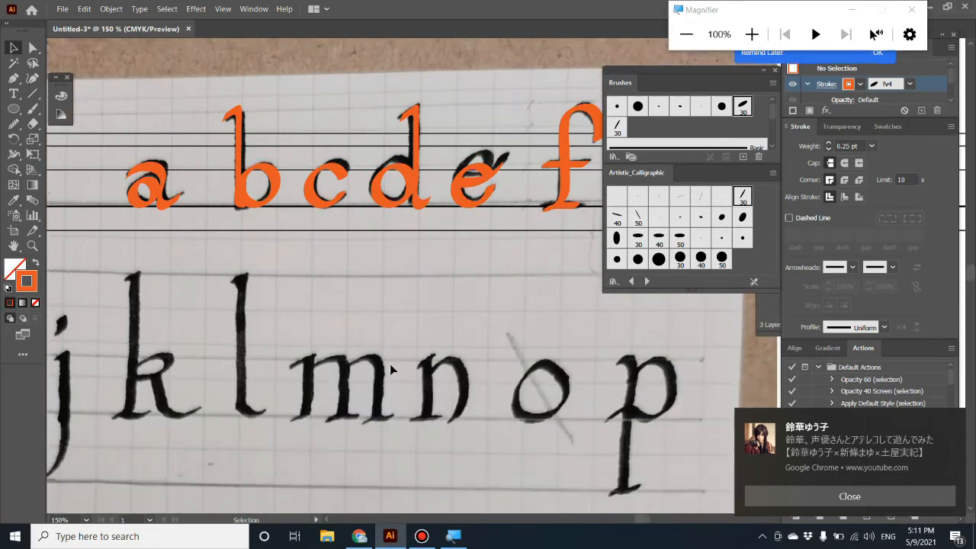
{"action": "scroll", "coordinate": [390, 359], "scroll_direction": "down", "scroll_amount": 2}
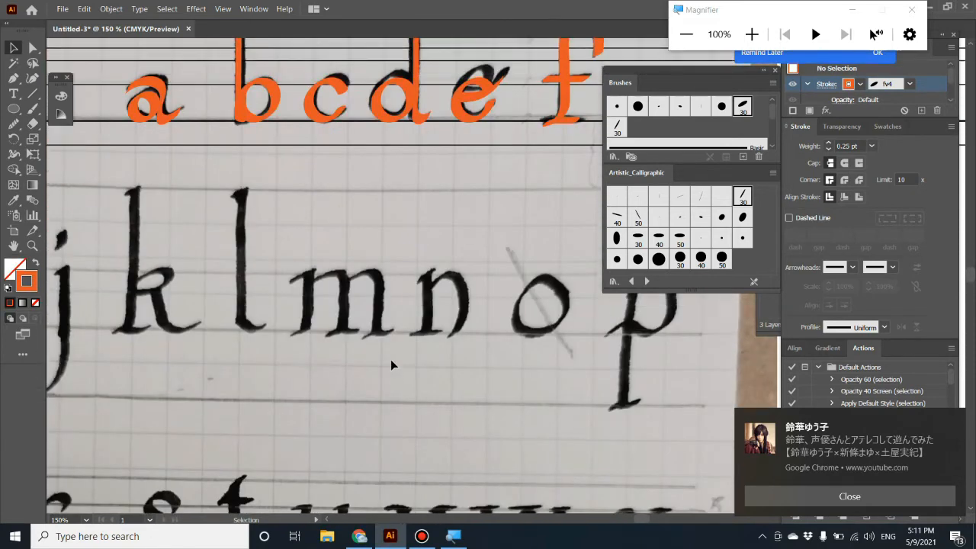
{"action": "scroll", "coordinate": [390, 358], "scroll_direction": "up", "scroll_amount": 1}
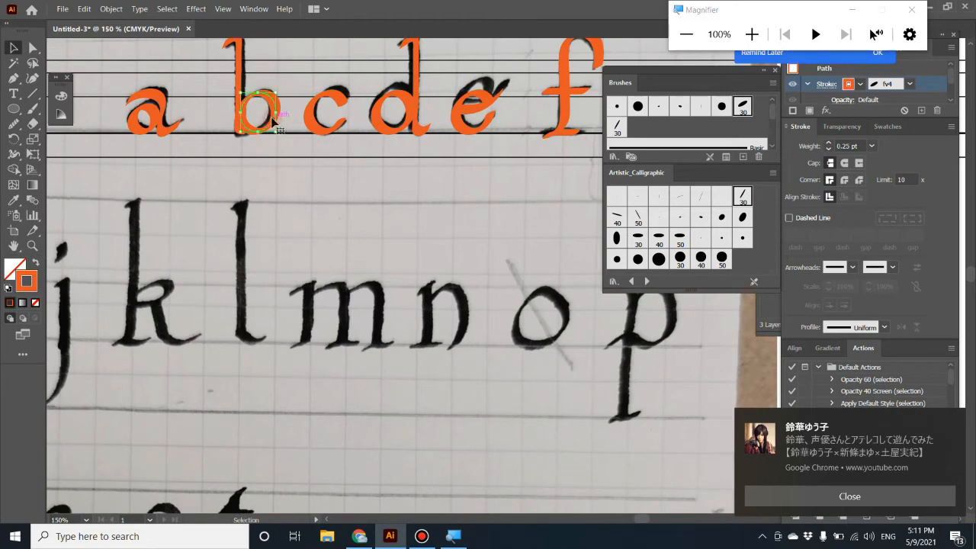
{"action": "mouse_move", "coordinate": [274, 120]}
{"action": "left_mouse_down"}
{"action": "mouse_move", "coordinate": [531, 299]}
{"action": "mouse_move", "coordinate": [557, 336]}
{"action": "mouse_move", "coordinate": [340, 56]}
{"action": "mouse_move", "coordinate": [307, 241]}
{"action": "left_mouse_up"}
{"action": "key", "text": "Delete"}
Look over the remaining handwritten rows down to x, ending at the traced letters d to g
{"action": "scroll", "coordinate": [329, 259], "scroll_direction": "up", "scroll_amount": 5}
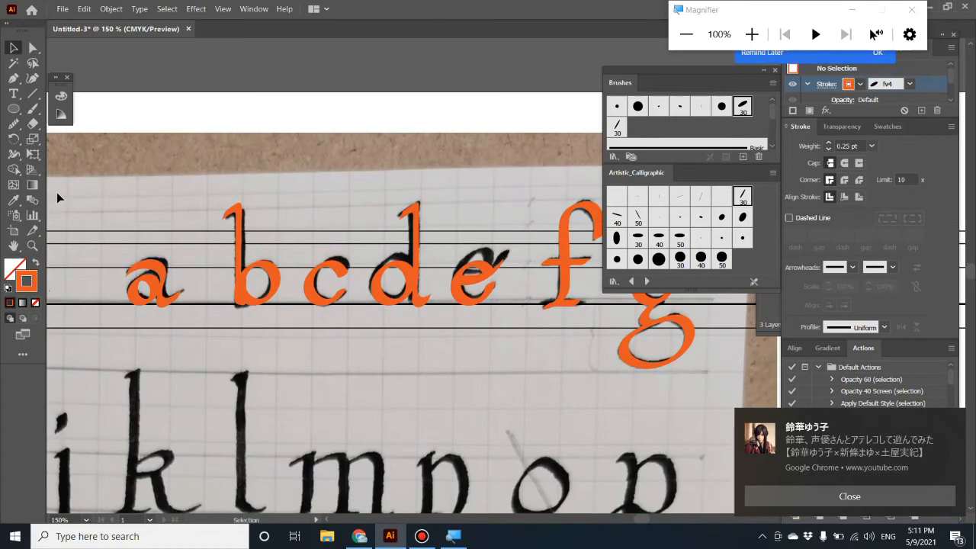
{"action": "scroll", "coordinate": [202, 307], "scroll_direction": "down", "scroll_amount": 2}
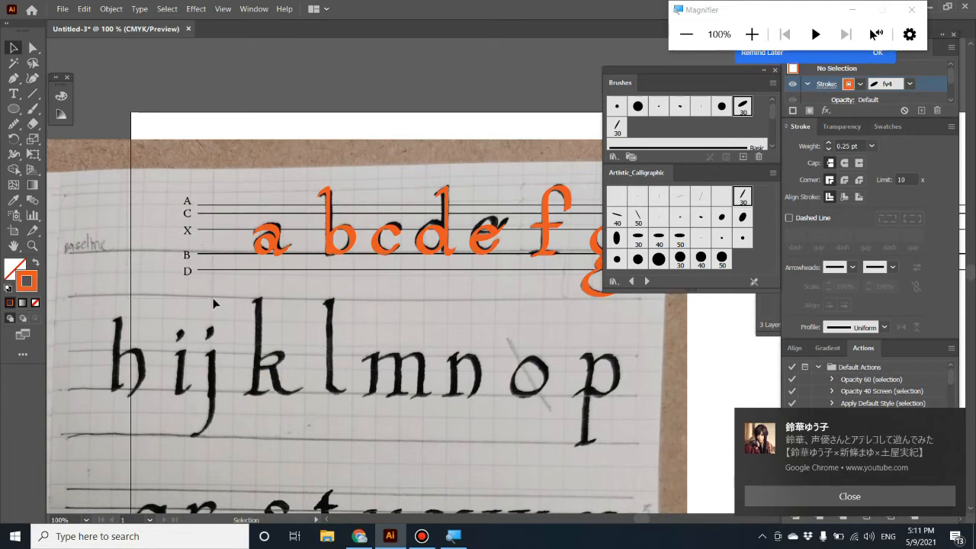
{"action": "scroll", "coordinate": [311, 359], "scroll_direction": "down", "scroll_amount": 2}
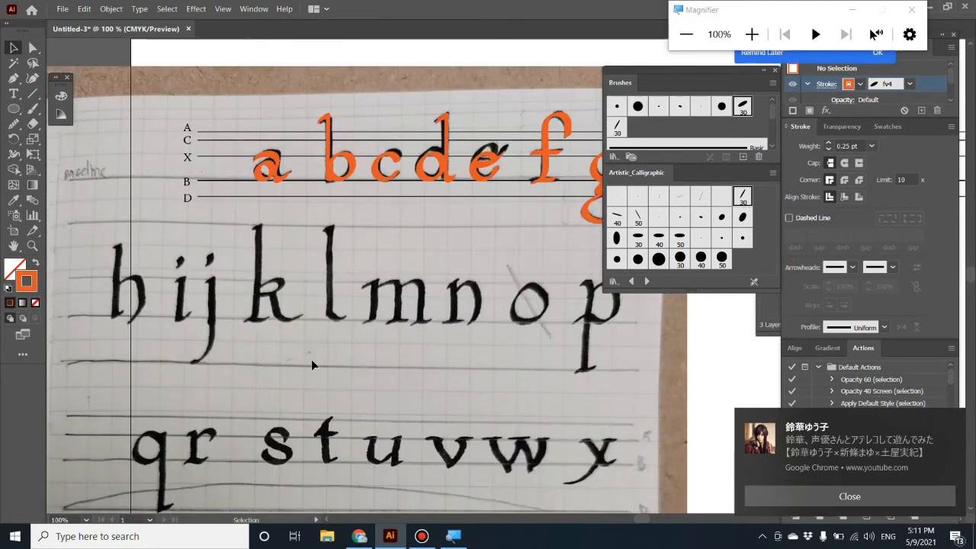
{"action": "scroll", "coordinate": [319, 351], "scroll_direction": "up", "scroll_amount": 3}
{"action": "left_click_drag", "start_coordinate": [490, 359], "coordinate": [356, 370]}
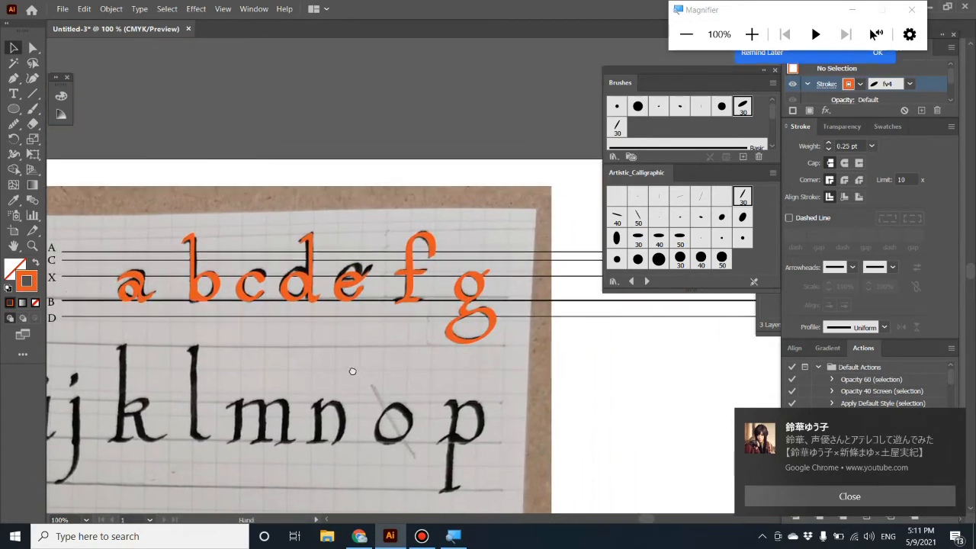
{"action": "scroll", "coordinate": [357, 370], "scroll_direction": "up", "scroll_amount": 2}
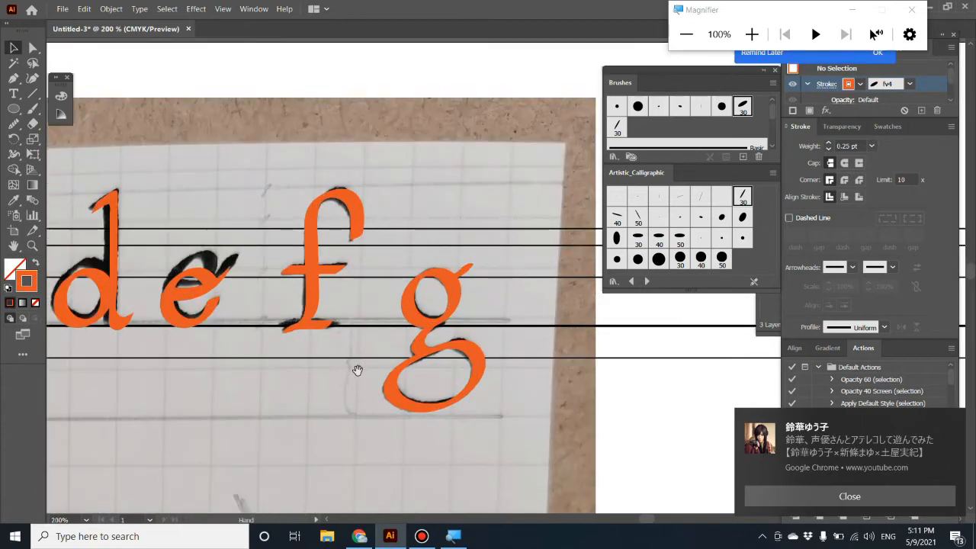
{"action": "left_click_drag", "start_coordinate": [165, 371], "coordinate": [255, 353]}
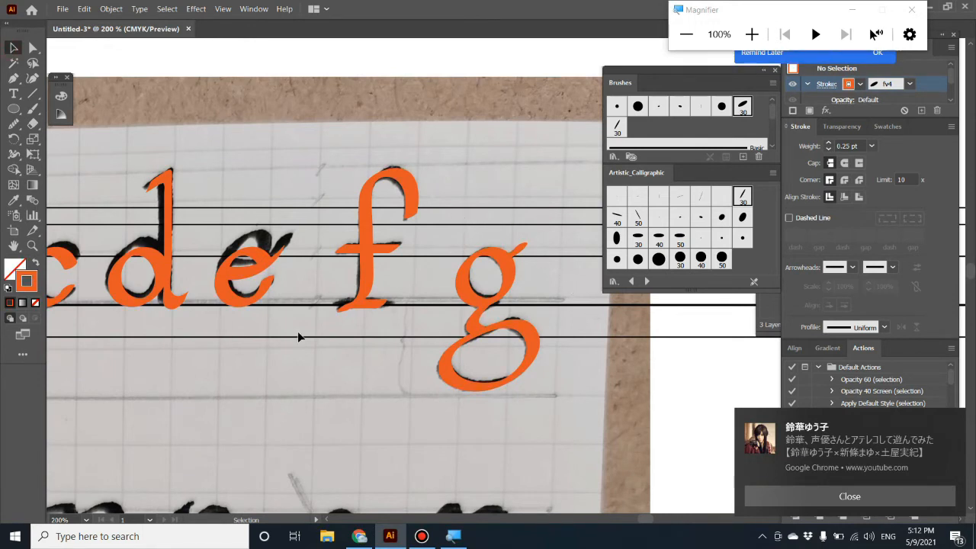
Expand the appearance of the traced g so its brush strokes become filled outlines
{"action": "left_click_drag", "start_coordinate": [556, 408], "coordinate": [534, 377]}
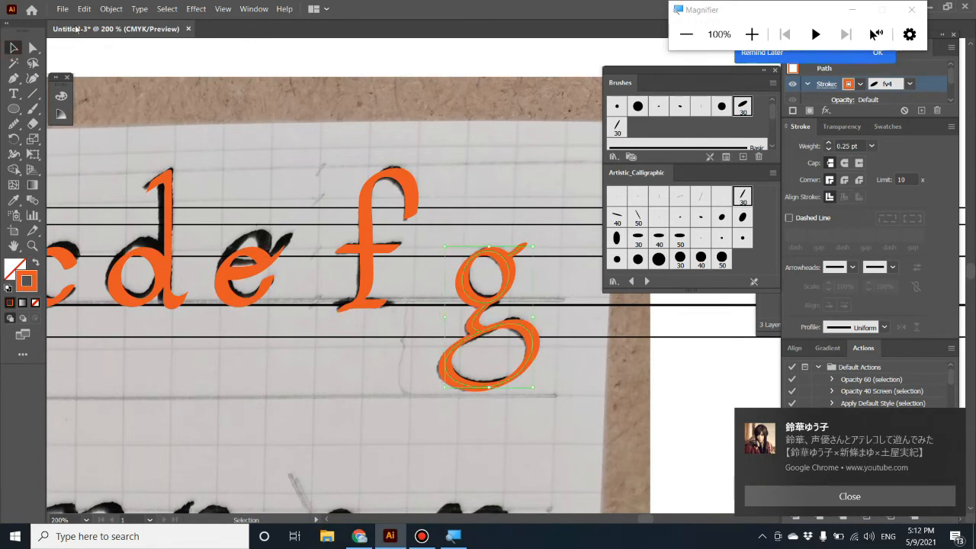
{"action": "key", "text": "a"}
{"action": "key", "text": "ctrl+equal"}
{"action": "key", "text": "v"}
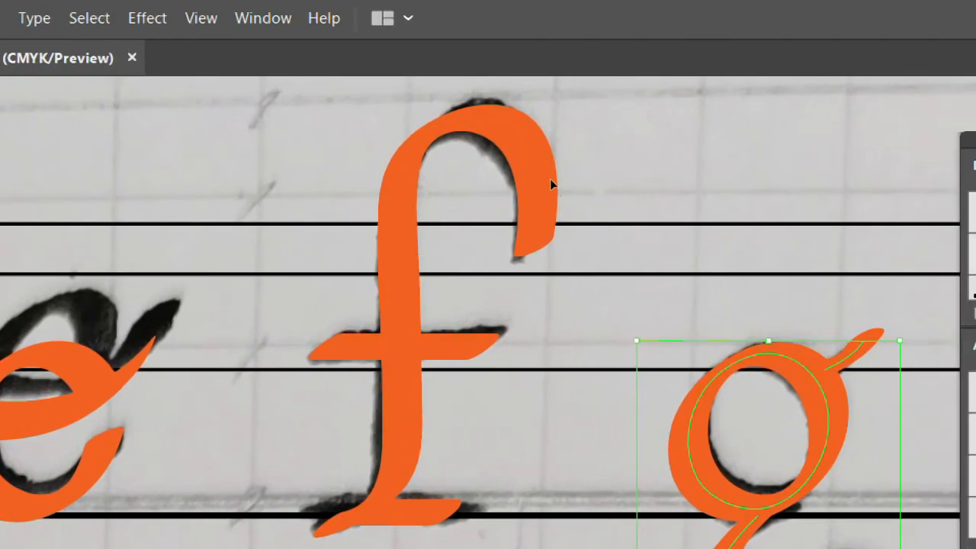
{"action": "left_click", "coordinate": [19, 18]}
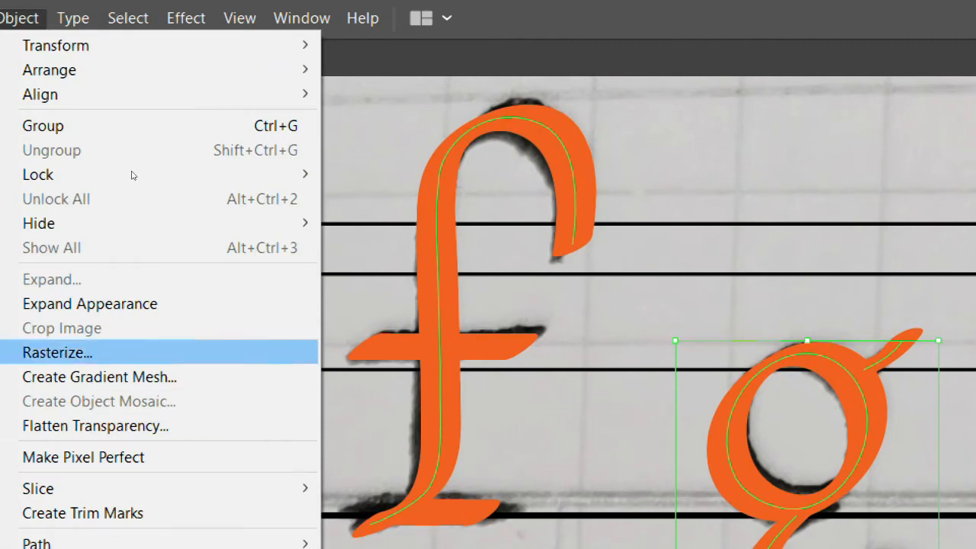
{"action": "left_click", "coordinate": [90, 303]}
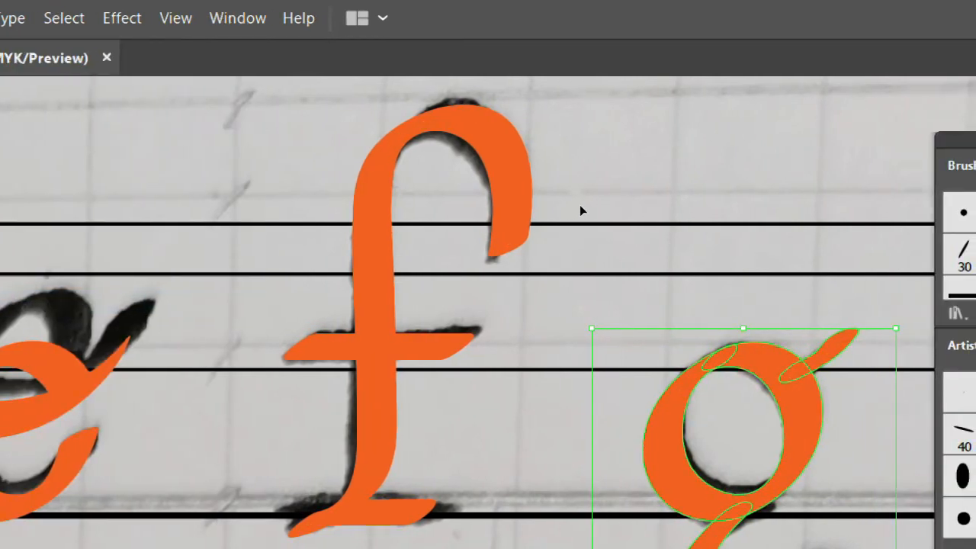
{"action": "key", "text": "a"}
{"action": "key", "text": "v"}
{"action": "key", "text": "ctrl+minus"}
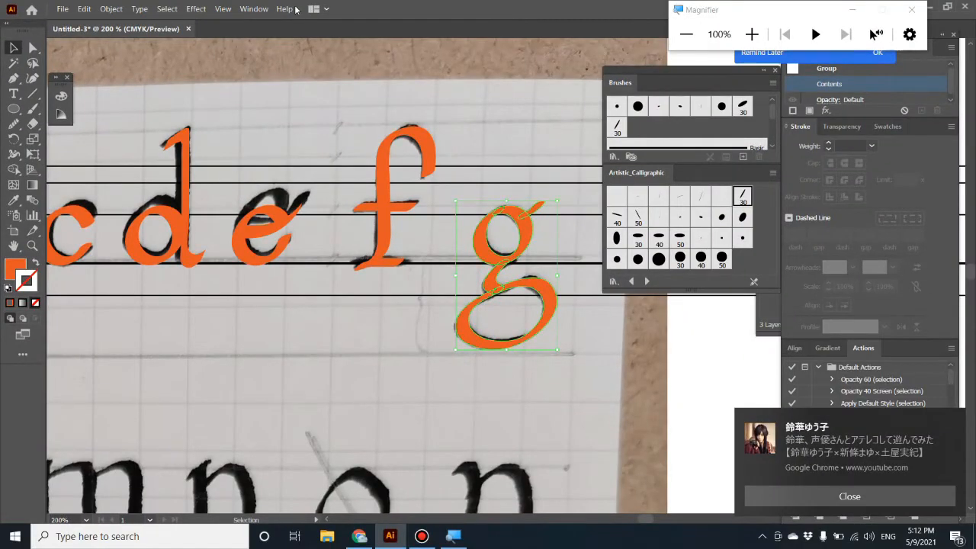
Dismiss the browser notification covering the panels and detach the Pathfinder panel, placing it just above the g
{"action": "left_click", "coordinate": [254, 9]}
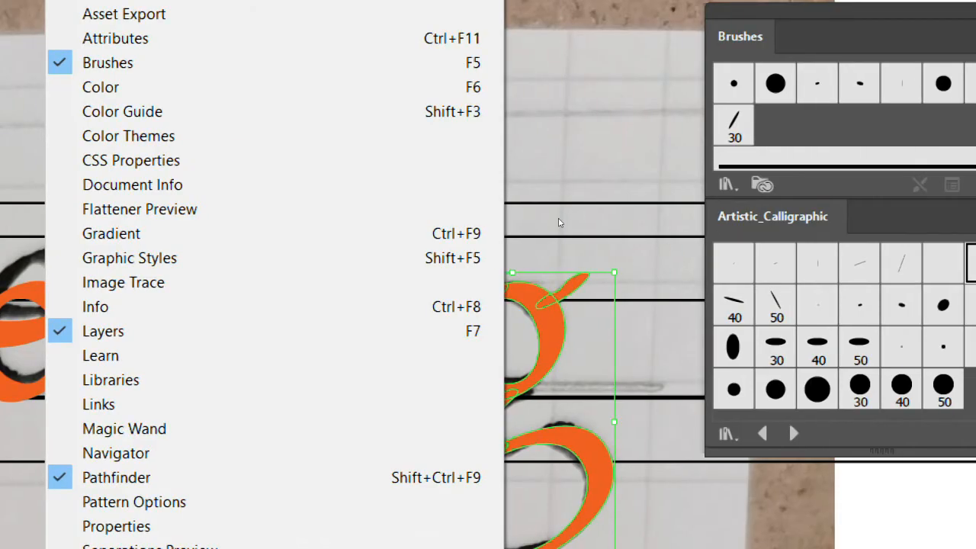
{"action": "left_click", "coordinate": [591, 213]}
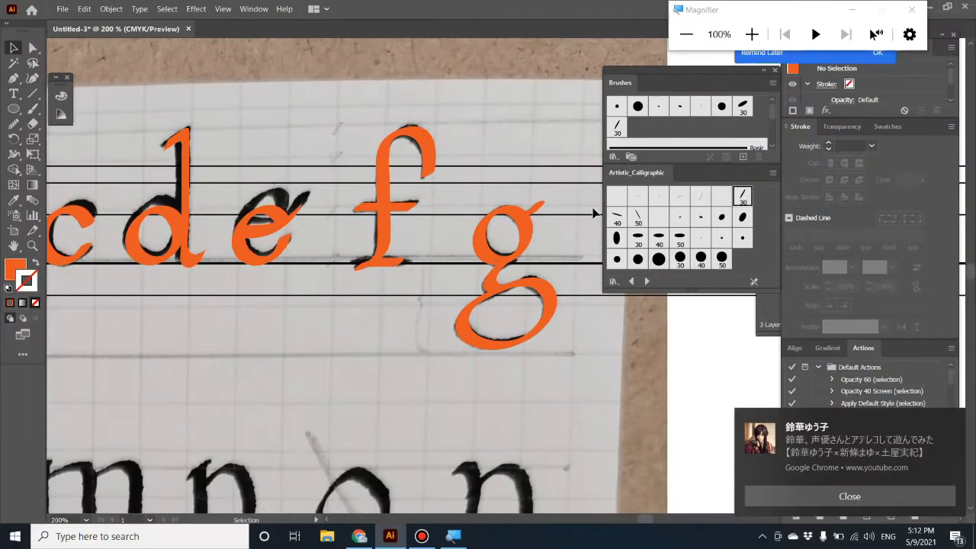
{"action": "key", "text": "super"}
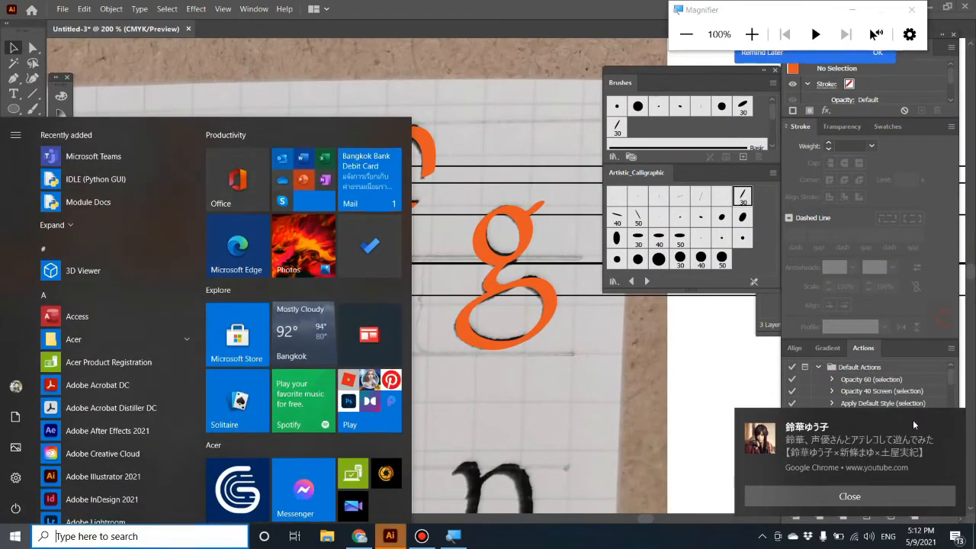
{"action": "left_click", "coordinate": [886, 492]}
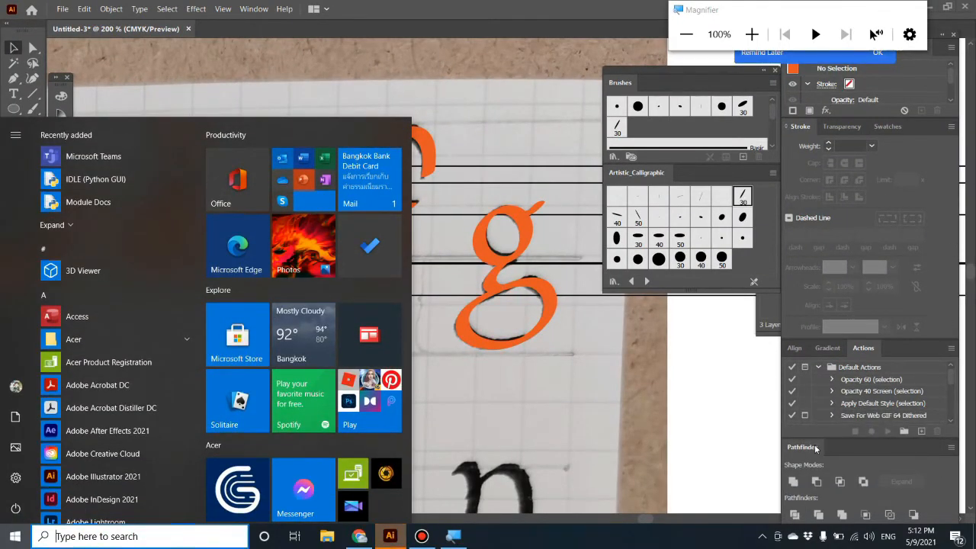
{"action": "left_click_drag", "start_coordinate": [815, 448], "coordinate": [482, 114]}
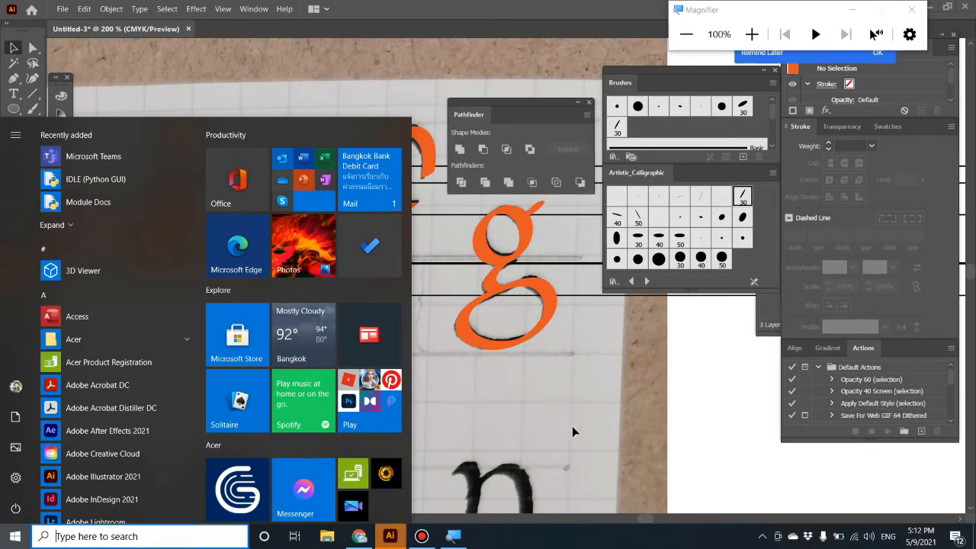
Unite the overlapping expanded shapes of the letter g into one shape
{"action": "left_click", "coordinate": [573, 427]}
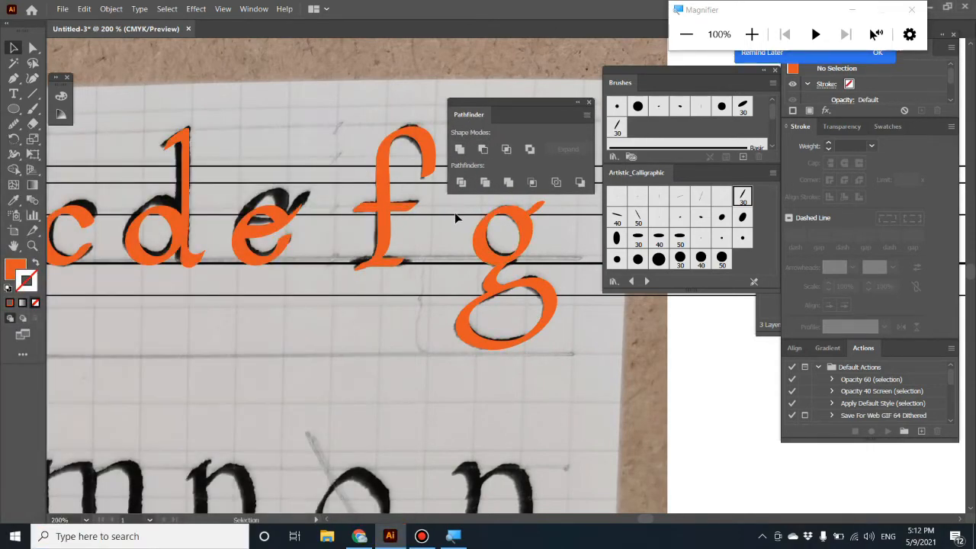
{"action": "left_click_drag", "start_coordinate": [447, 196], "coordinate": [555, 327]}
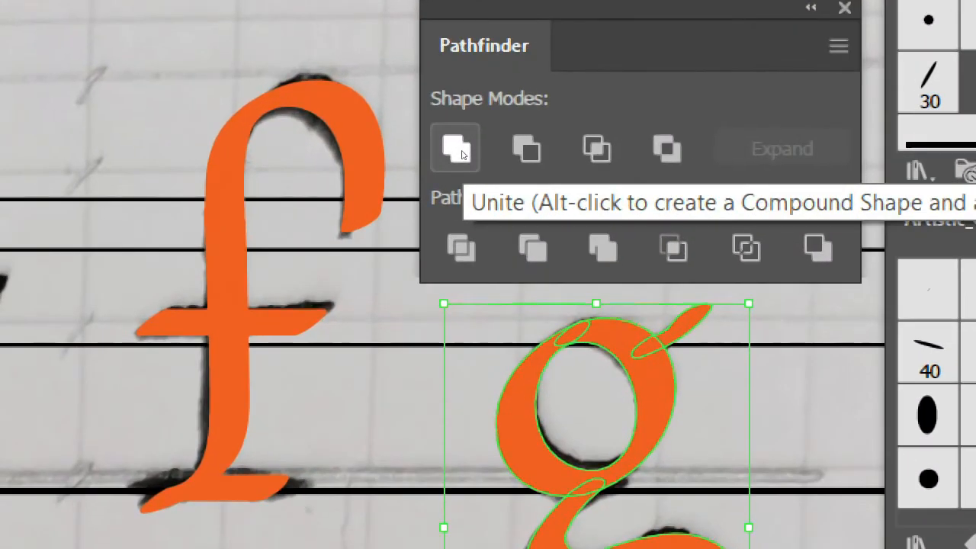
{"action": "left_click", "coordinate": [460, 151]}
{"action": "key", "text": "a"}
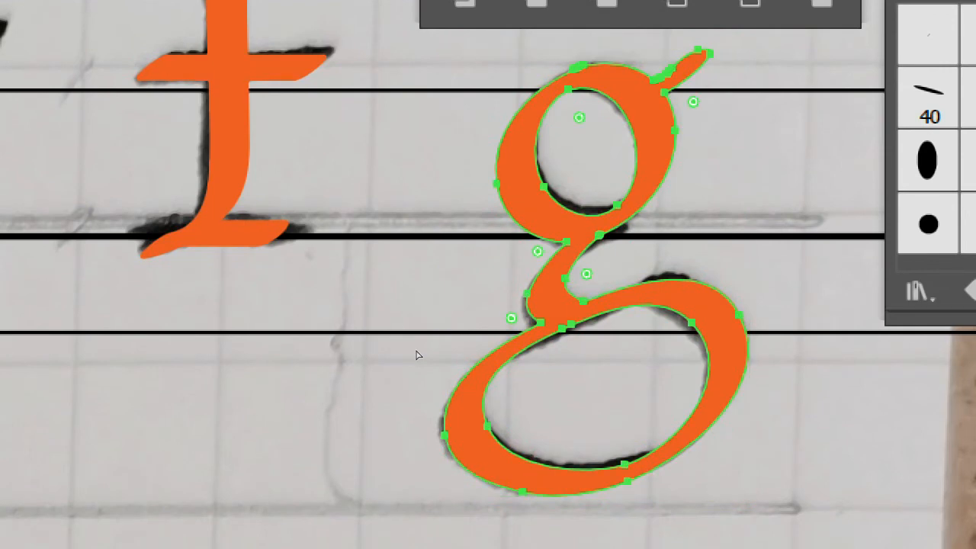
{"action": "key", "text": "ctrl+minus"}
{"action": "key", "text": "ctrl+minus"}
{"action": "key", "text": "v"}
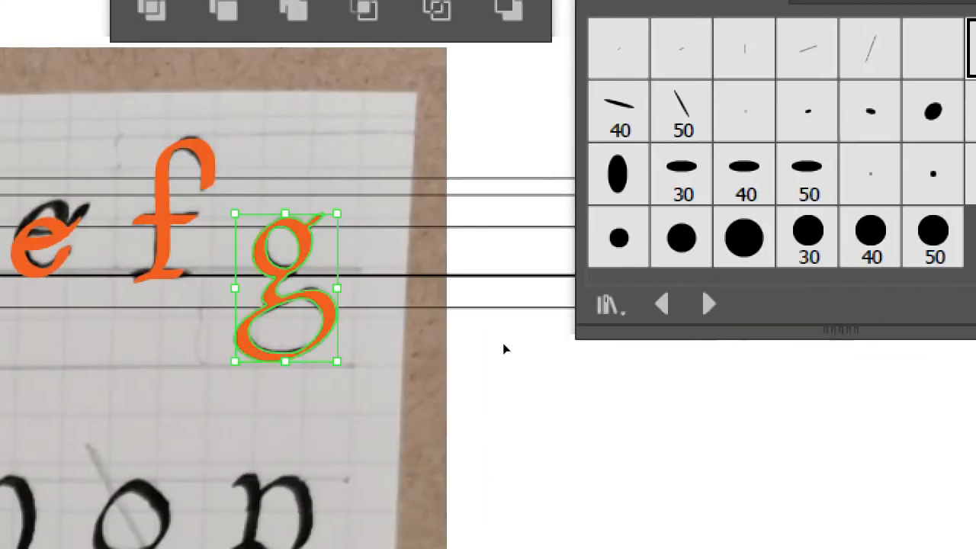
{"action": "left_click", "coordinate": [562, 321]}
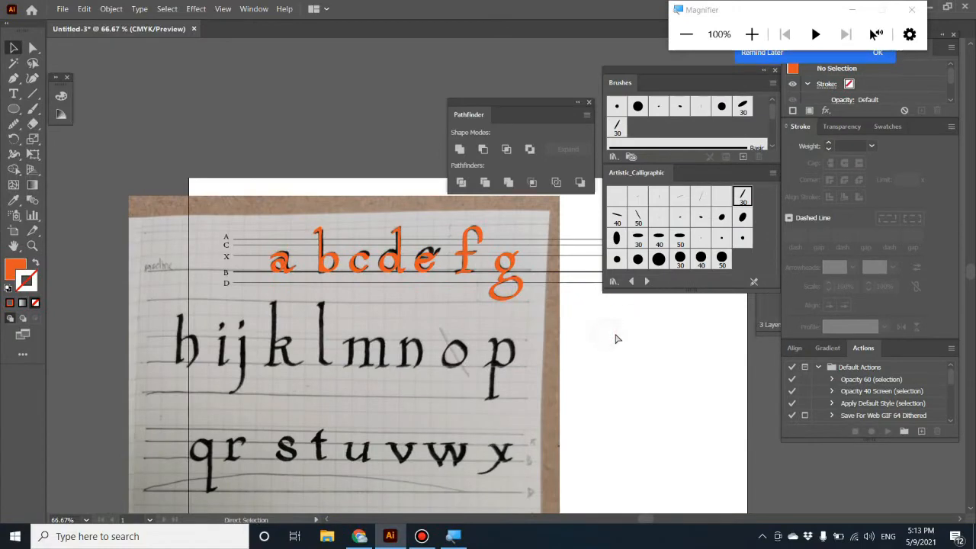
Move the floating Pathfinder panel up so it no longer crowds the letter g
{"action": "key", "text": "ctrl+plus"}
{"action": "key", "text": "ctrl+plus"}
{"action": "key", "text": "ctrl+plus"}
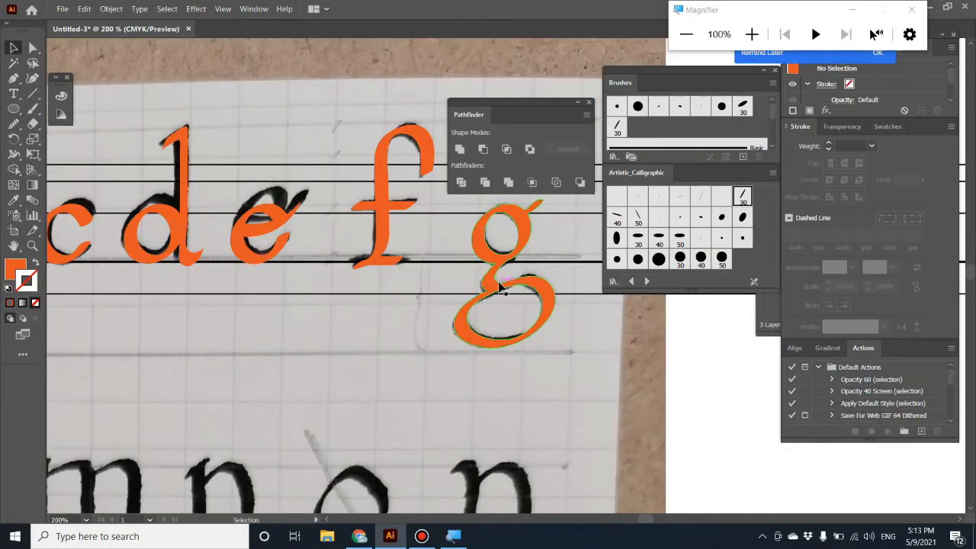
{"action": "left_click", "coordinate": [504, 284]}
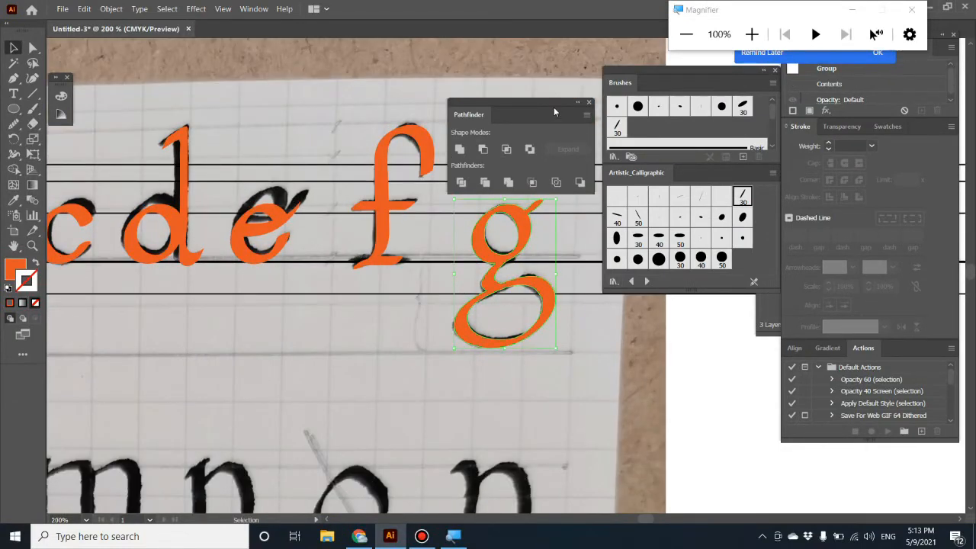
{"action": "left_click_drag", "start_coordinate": [555, 112], "coordinate": [553, 70]}
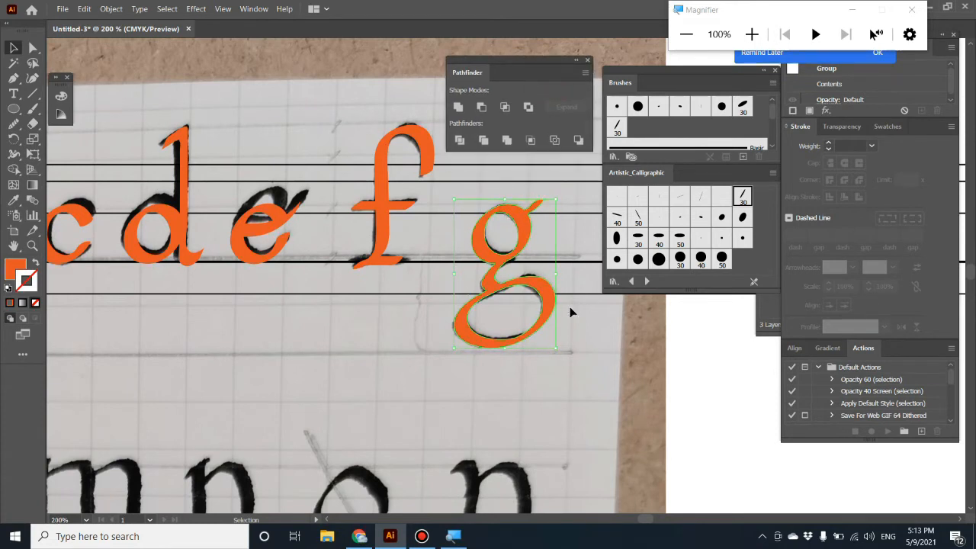
{"action": "left_click", "coordinate": [650, 409]}
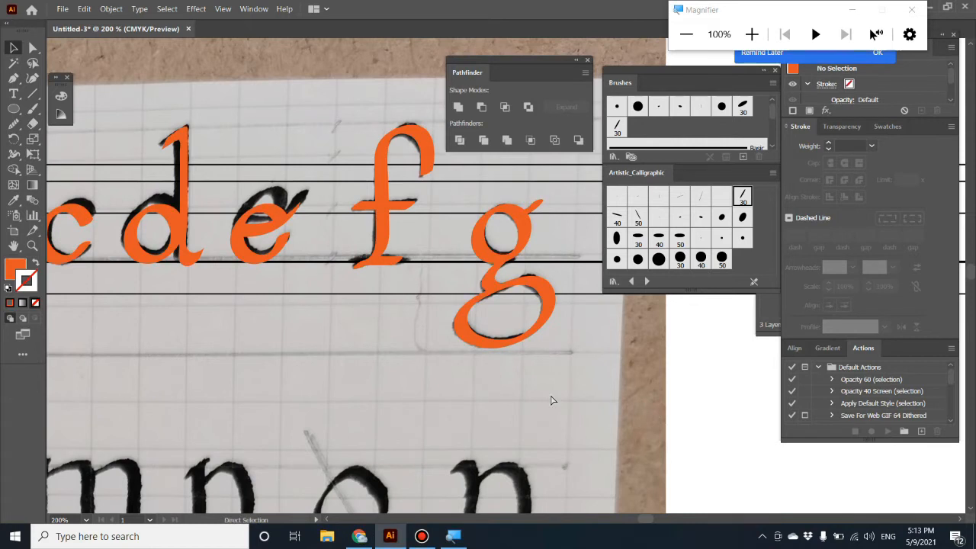
{"action": "scroll", "coordinate": [549, 400], "scroll_direction": "up", "scroll_amount": 2}
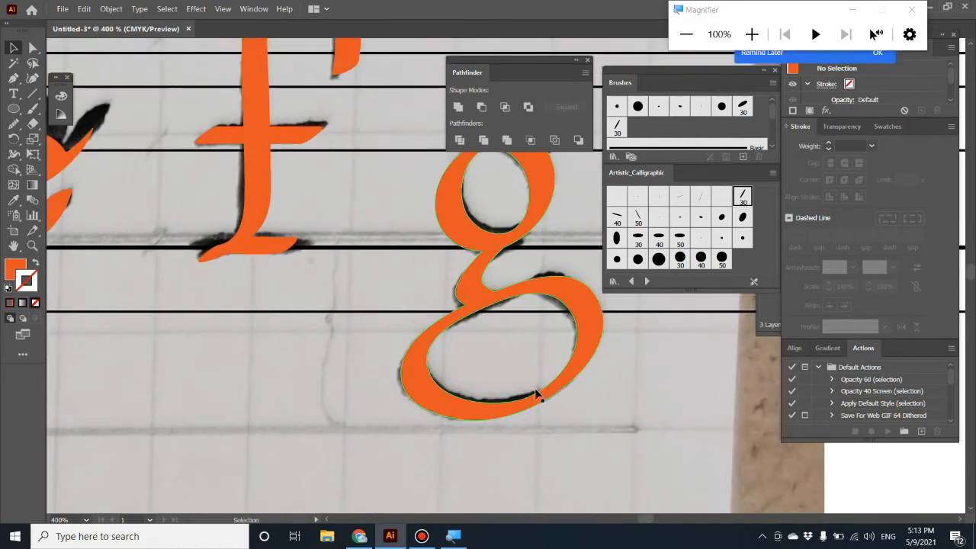
{"action": "left_click", "coordinate": [501, 405]}
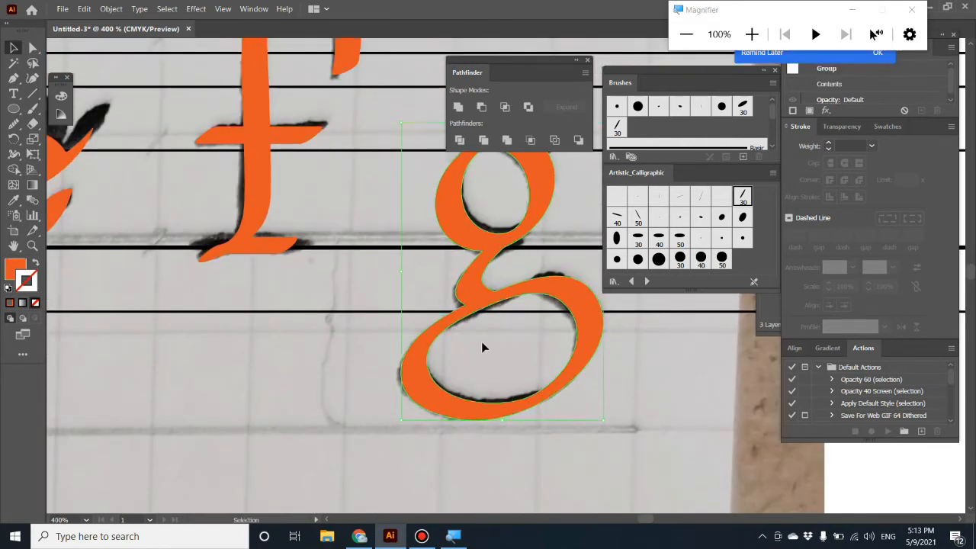
{"action": "scroll", "coordinate": [402, 323], "scroll_direction": "up", "scroll_amount": 1}
{"action": "scroll", "coordinate": [402, 323], "scroll_direction": "up", "scroll_amount": 1}
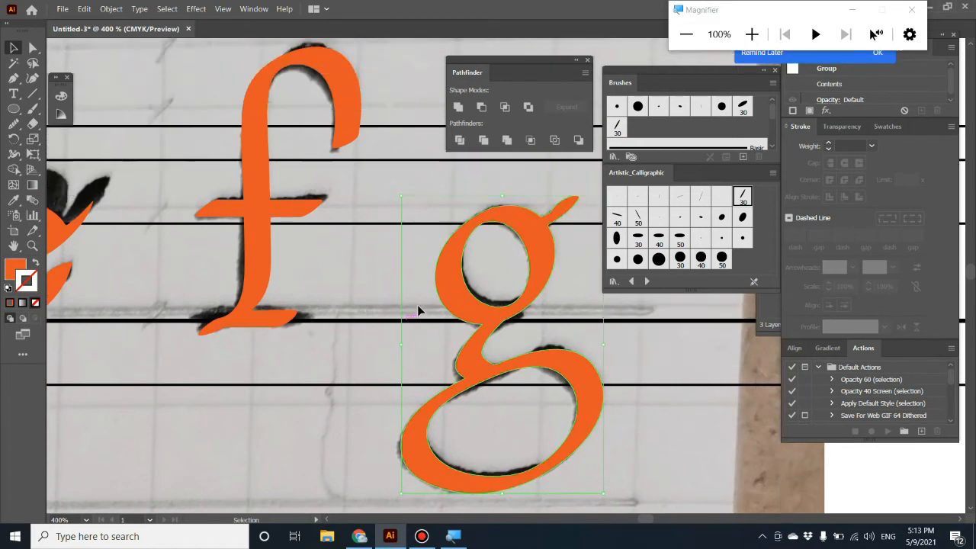
{"action": "left_click", "coordinate": [301, 369]}
Expand the appearance of the letter f's brush strokes and unite them into one shape
{"action": "scroll", "coordinate": [272, 361], "scroll_direction": "up", "scroll_amount": 2}
{"action": "scroll", "coordinate": [273, 362], "scroll_direction": "left", "scroll_amount": 3}
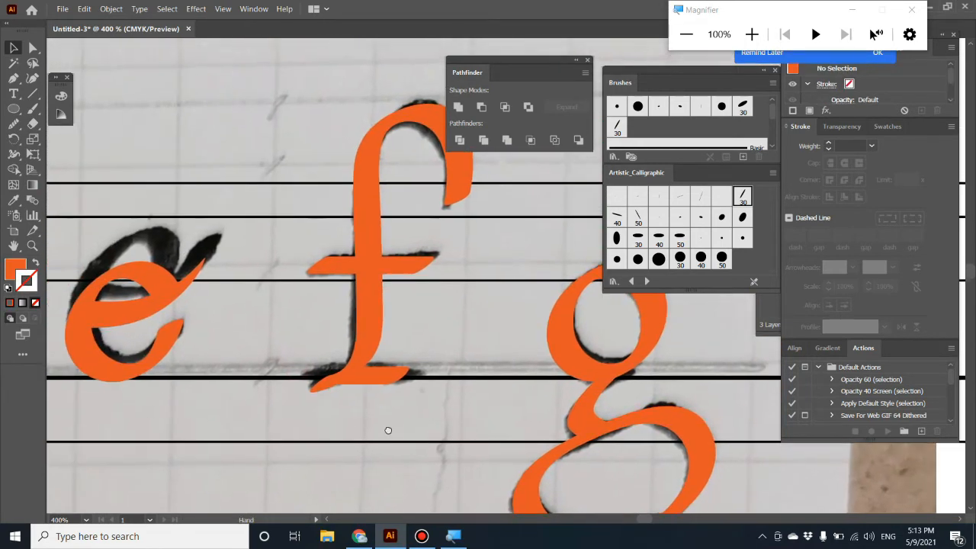
{"action": "left_click_drag", "start_coordinate": [404, 329], "coordinate": [473, 429]}
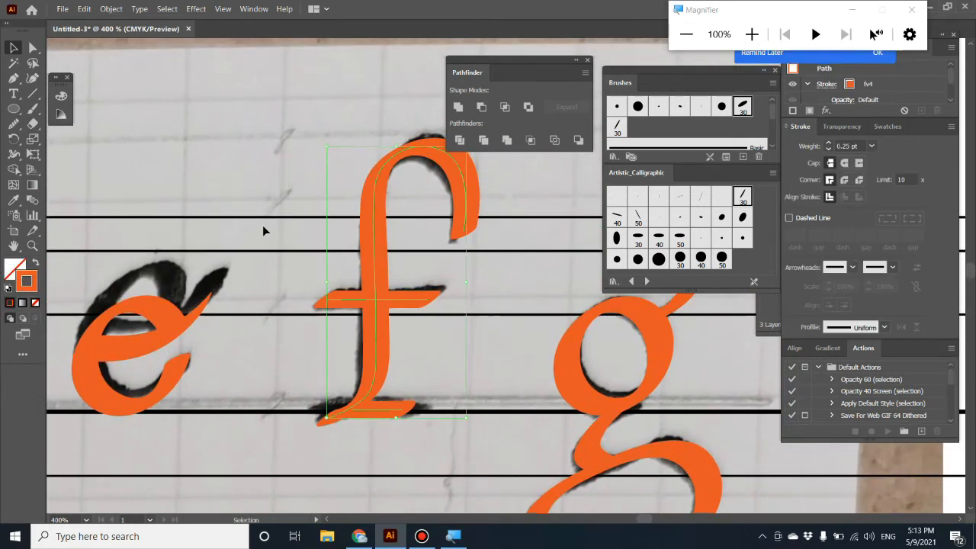
{"action": "left_click", "coordinate": [110, 9]}
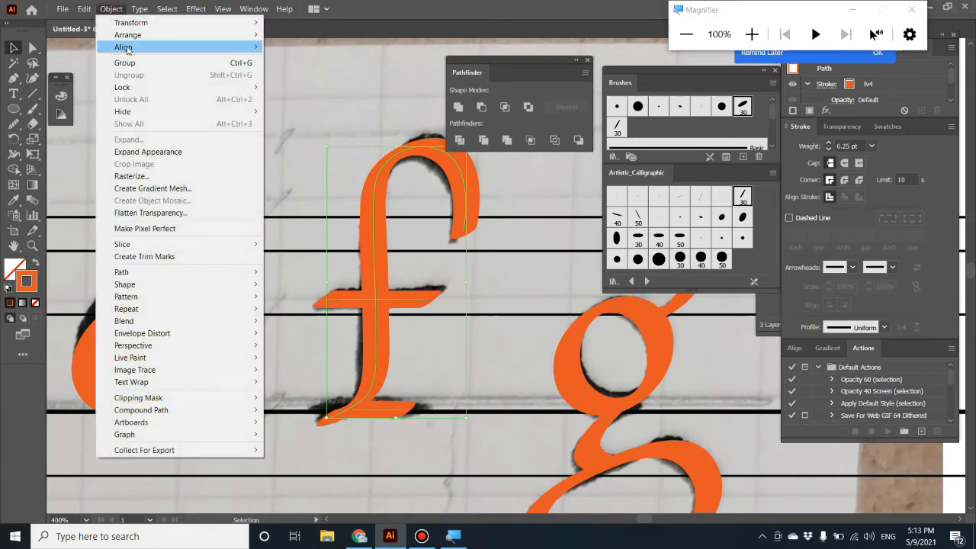
{"action": "mouse_move", "coordinate": [141, 10]}
{"action": "left_click", "coordinate": [111, 9]}
{"action": "left_click", "coordinate": [111, 9]}
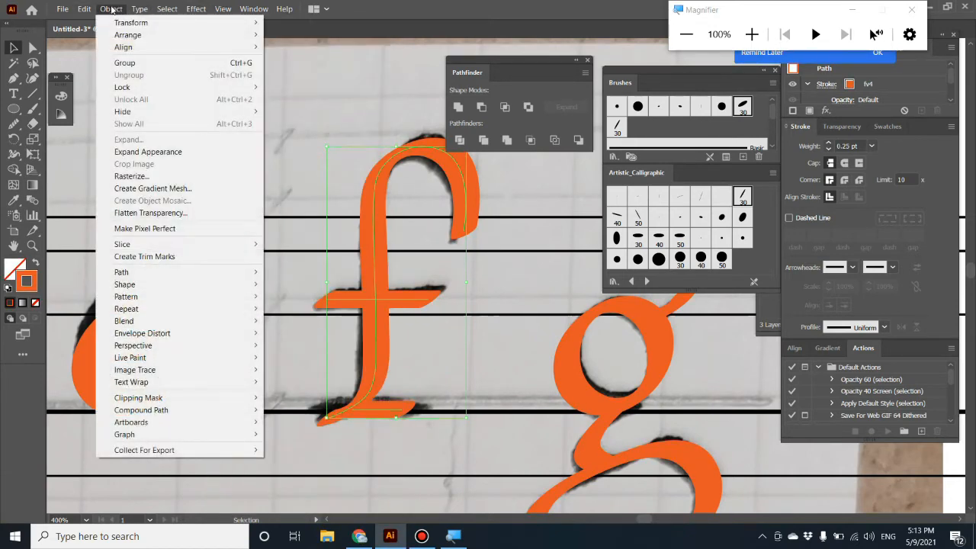
{"action": "left_click", "coordinate": [148, 152]}
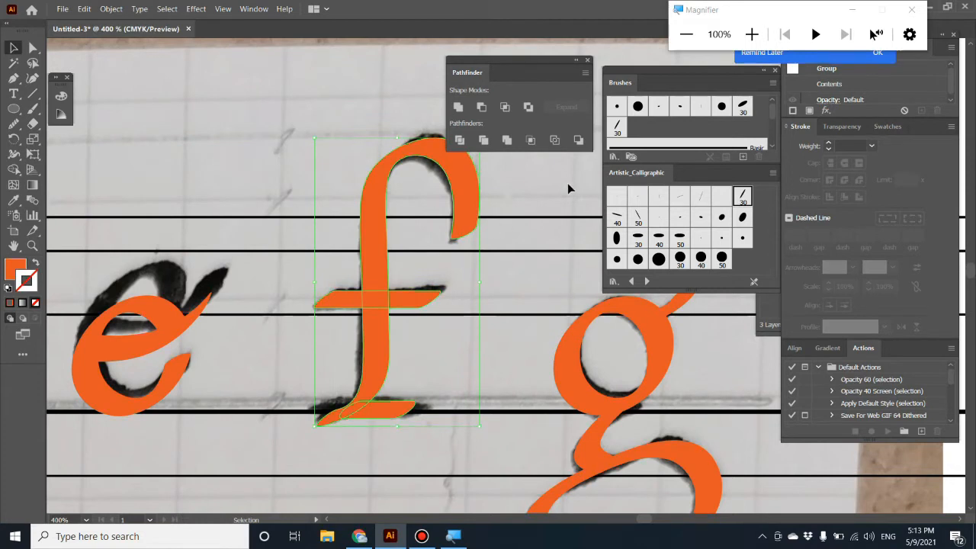
{"action": "left_click", "coordinate": [458, 107]}
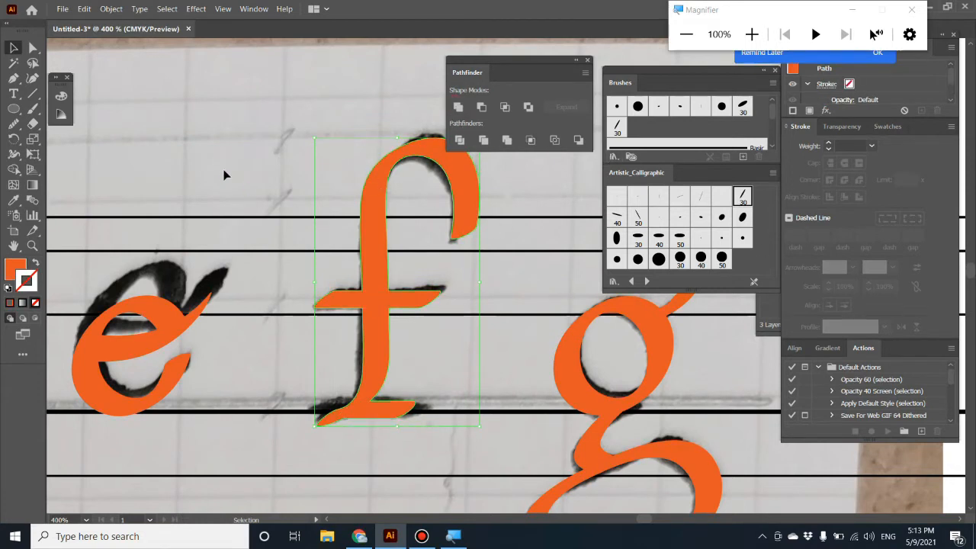
{"action": "left_click", "coordinate": [264, 174]}
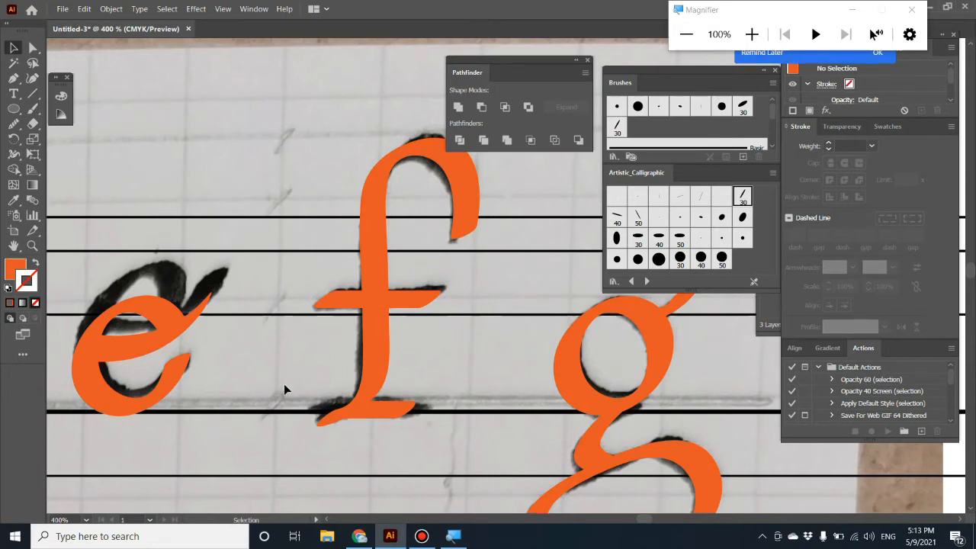
Expand the appearance of the letter e's brush strokes and unite the pieces into one compound shape
{"action": "left_click_drag", "start_coordinate": [223, 369], "coordinate": [435, 371]}
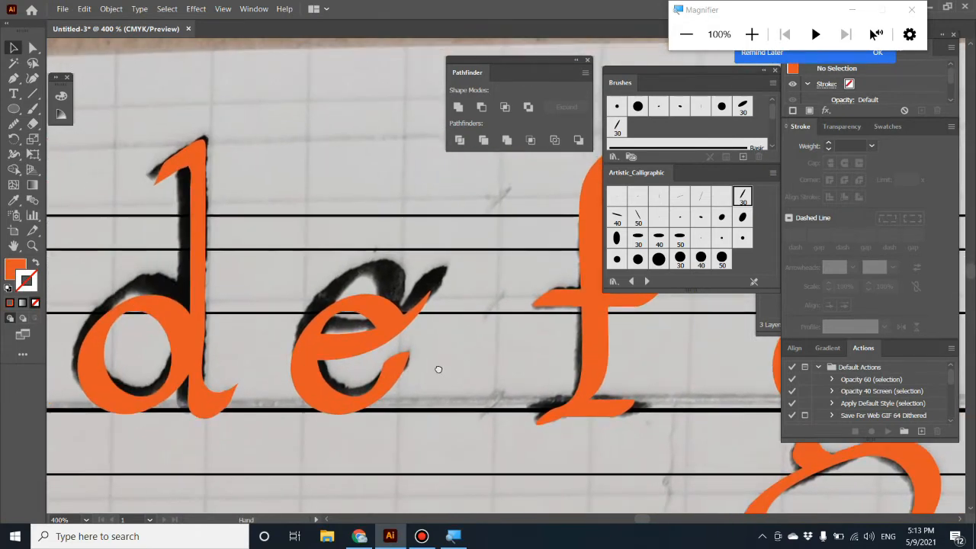
{"action": "left_click", "coordinate": [308, 343]}
{"action": "left_click", "coordinate": [110, 9]}
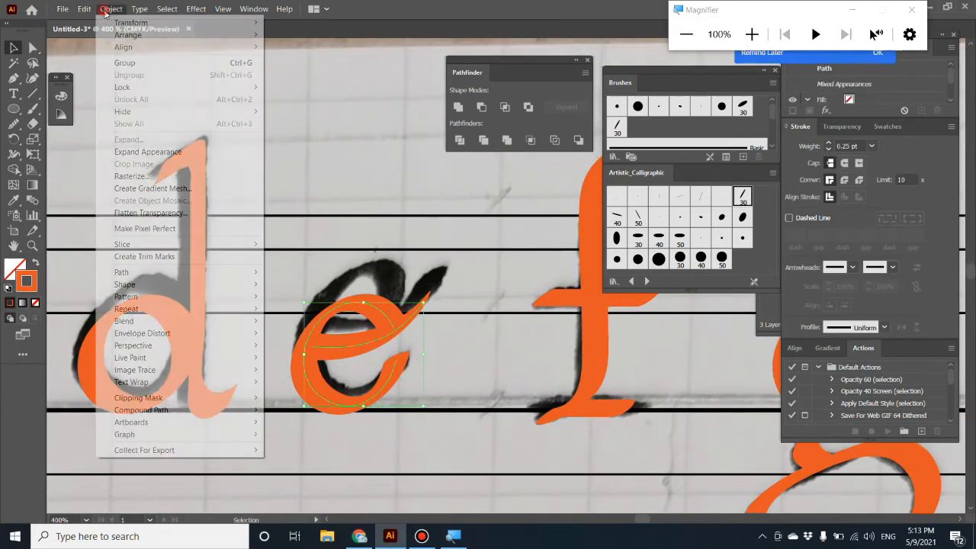
{"action": "left_click", "coordinate": [190, 151]}
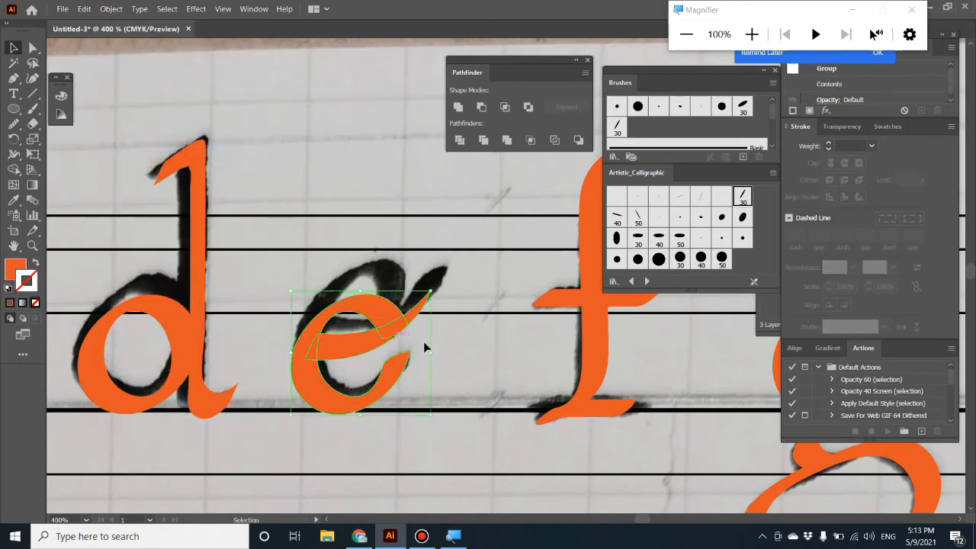
{"action": "left_click", "coordinate": [451, 373]}
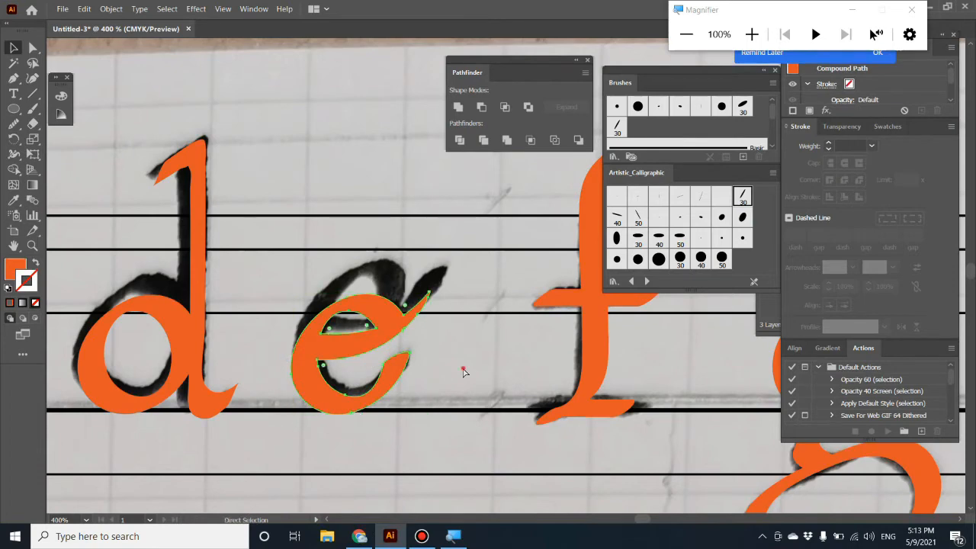
{"action": "key", "text": "a"}
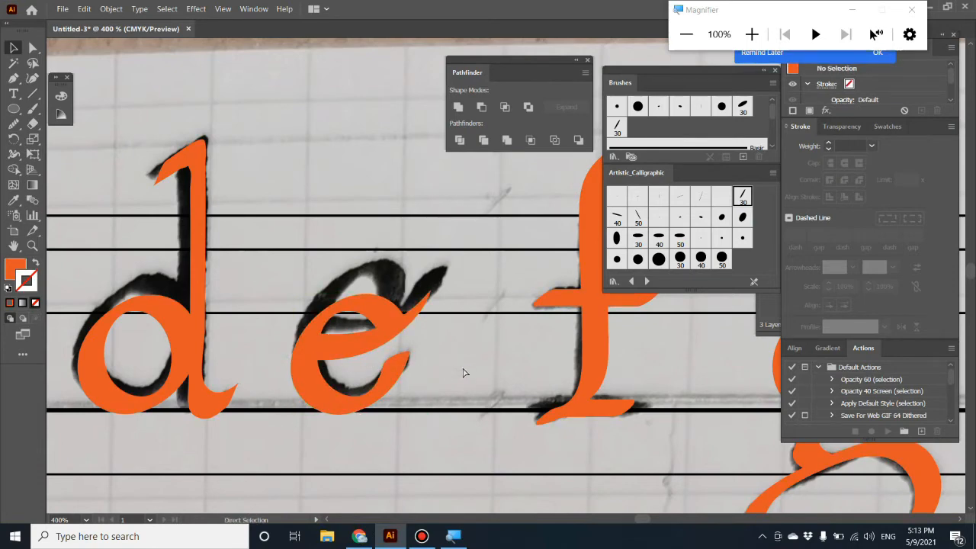
Draw a small filled shape with the Pen tool to thicken and round the tip of the e's upper exit stroke
{"action": "key", "text": "ctrl+plus"}
{"action": "key", "text": "ctrl+plus"}
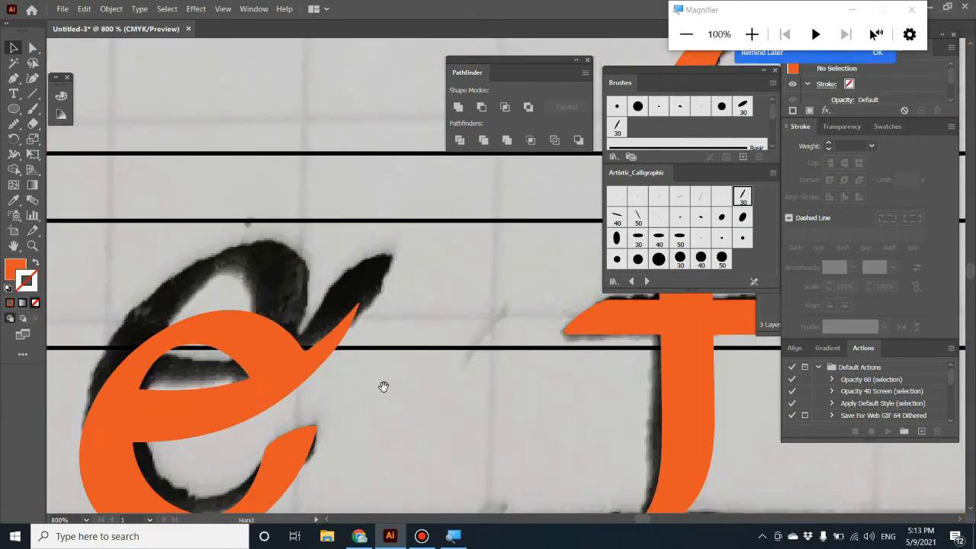
{"action": "left_click_drag", "start_coordinate": [384, 387], "coordinate": [481, 350]}
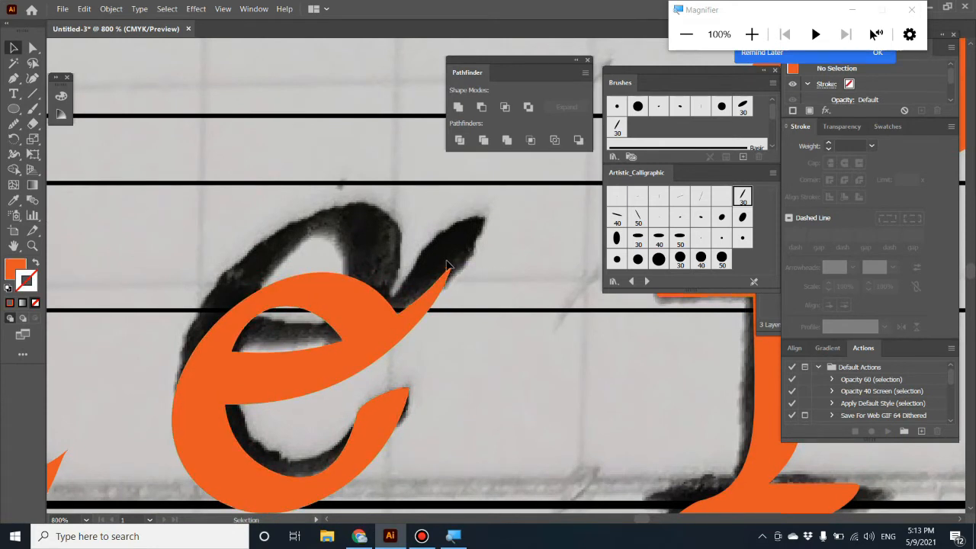
{"action": "left_click", "coordinate": [12, 79]}
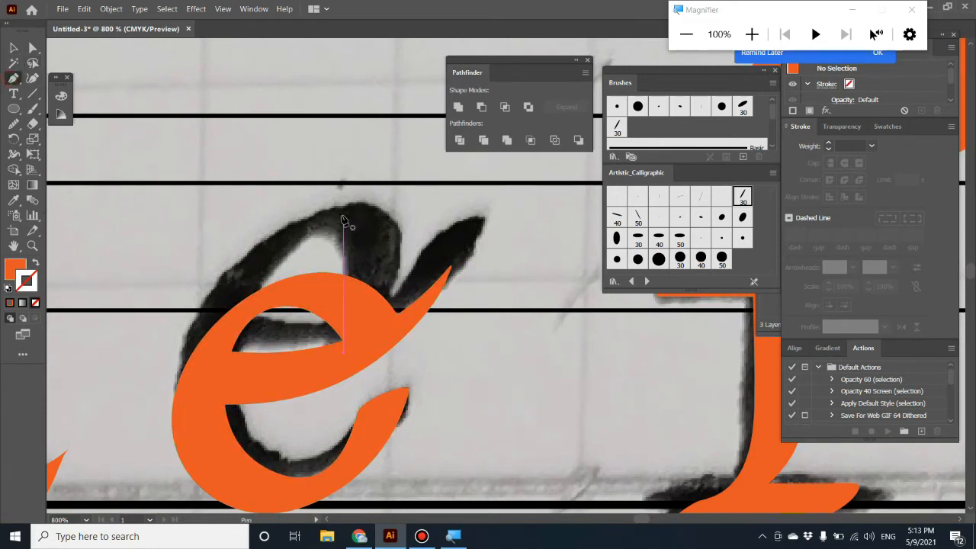
{"action": "left_click", "coordinate": [450, 266]}
{"action": "left_click_drag", "start_coordinate": [436, 266], "coordinate": [456, 275]}
{"action": "left_click", "coordinate": [455, 272]}
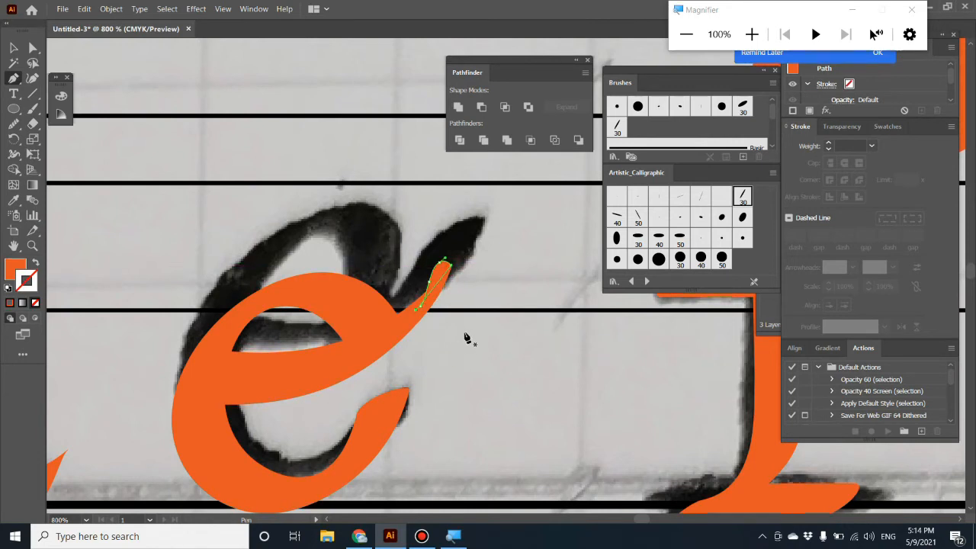
{"action": "key", "text": "v"}
Unite the added tip shape with the letter e
{"action": "left_click", "coordinate": [464, 336]}
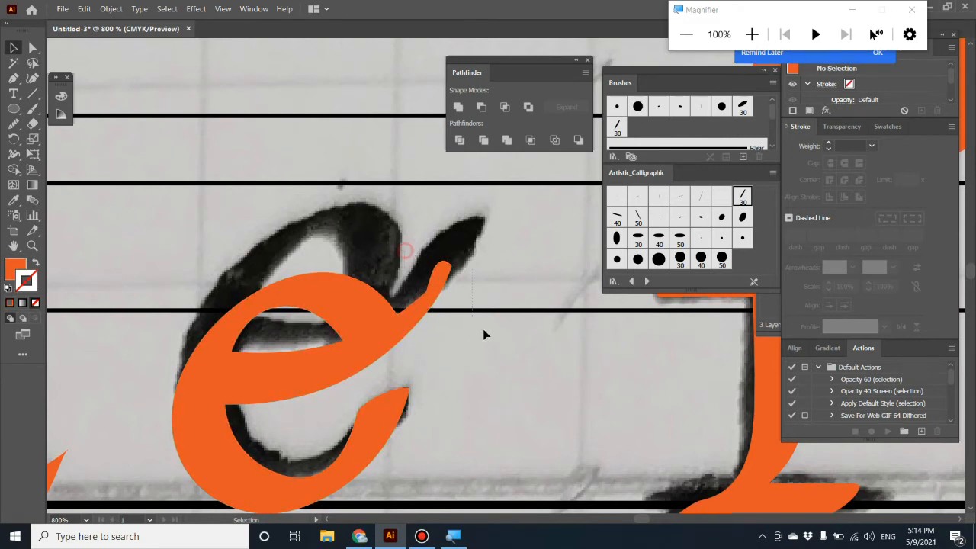
{"action": "left_click_drag", "start_coordinate": [483, 330], "coordinate": [487, 335]}
{"action": "left_click", "coordinate": [458, 107]}
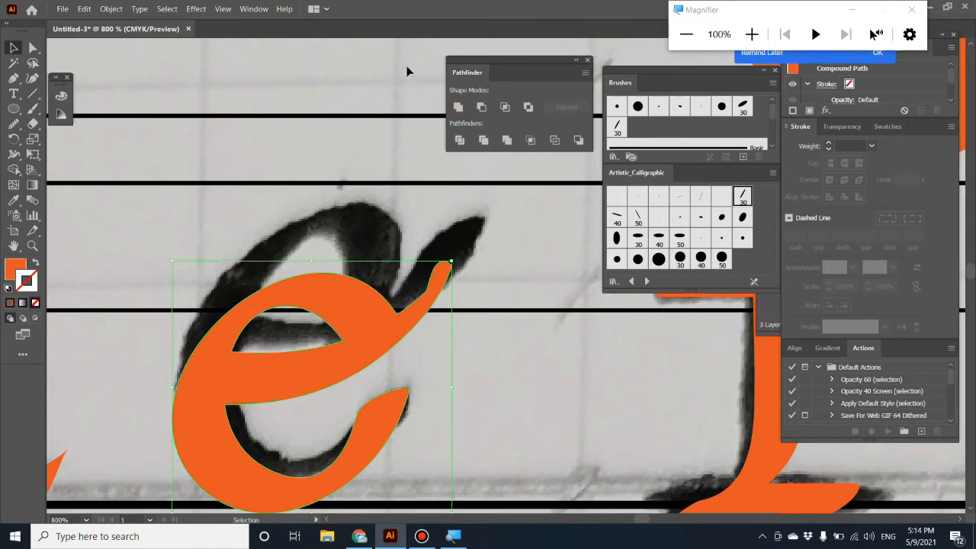
{"action": "left_click", "coordinate": [504, 417]}
Smooth the sharp inner corner where the added tip meets the e's exit stroke, using the Smooth tool
{"action": "left_click", "coordinate": [33, 48]}
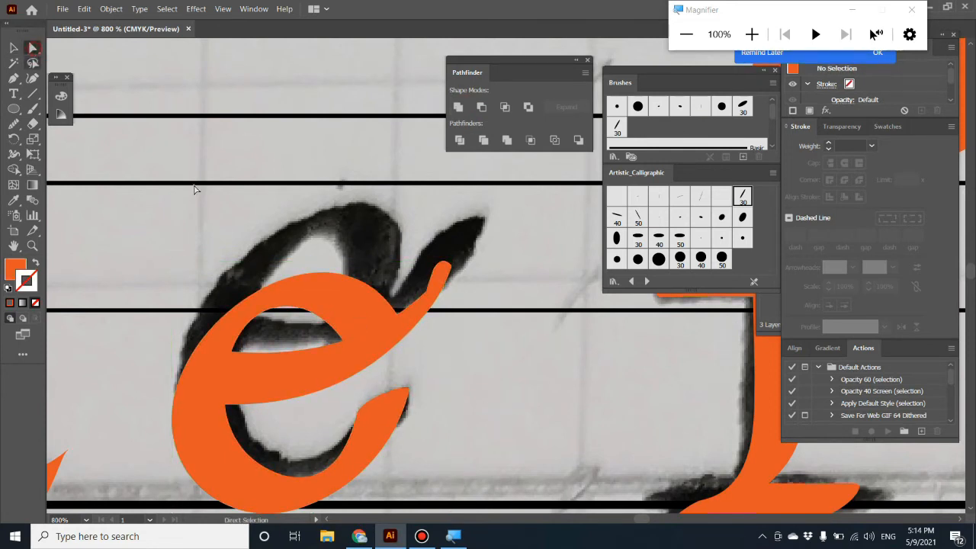
{"action": "left_click", "coordinate": [429, 294]}
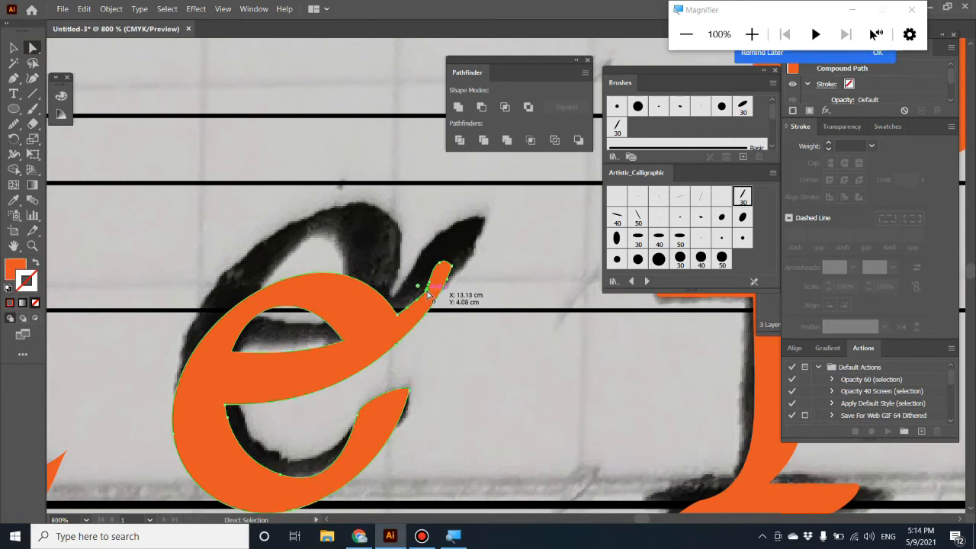
{"action": "scroll", "coordinate": [444, 294], "scroll_direction": "up", "scroll_amount": 3}
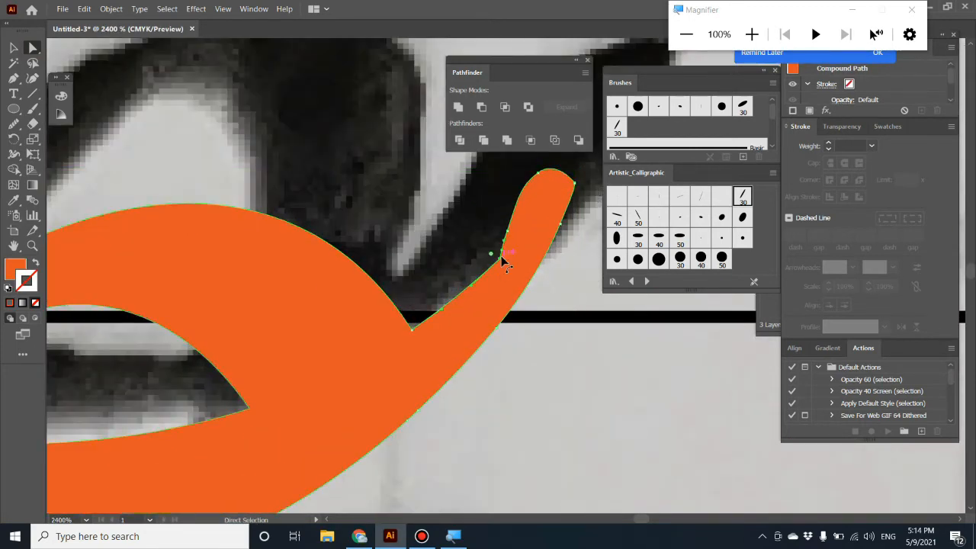
{"action": "left_click", "coordinate": [14, 124]}
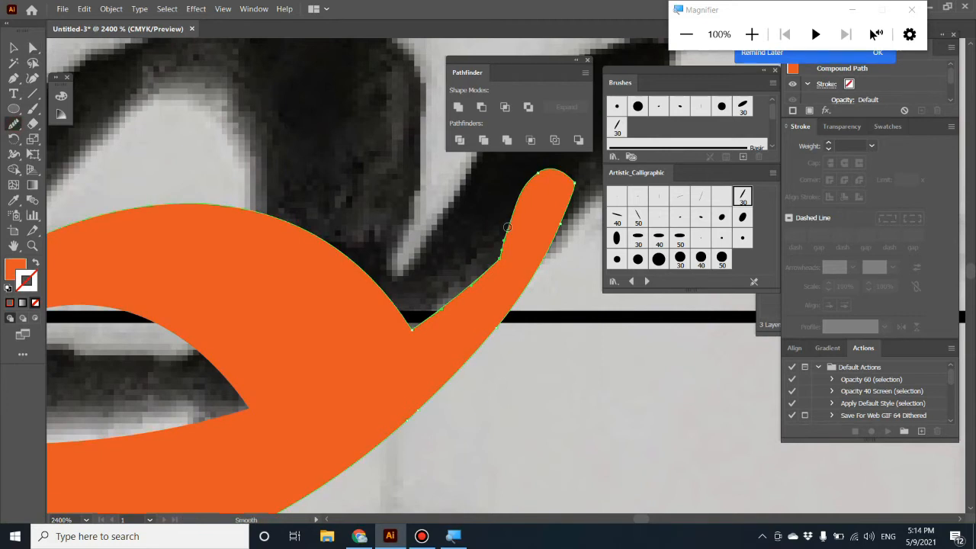
{"action": "left_click_drag", "start_coordinate": [508, 227], "coordinate": [493, 259]}
{"action": "left_click", "coordinate": [33, 47]}
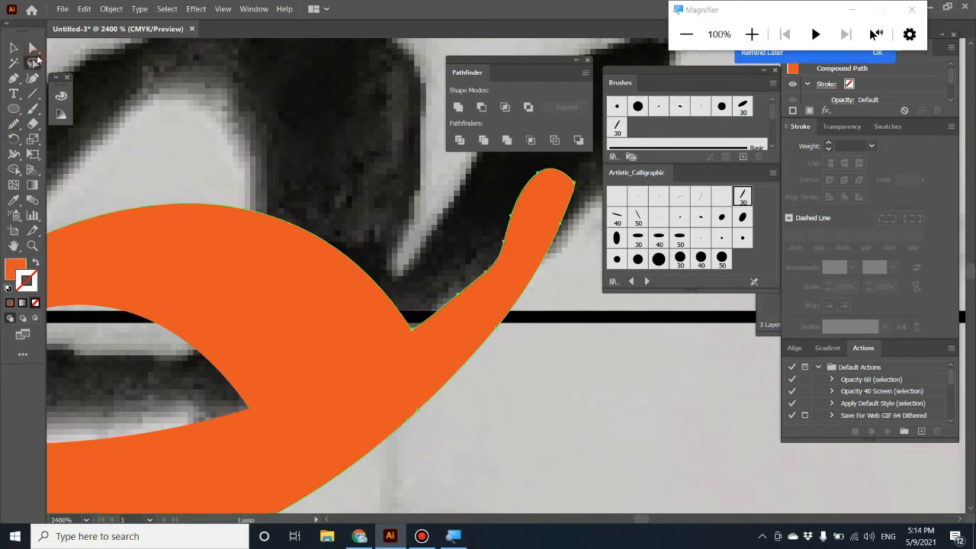
Adjust the anchor points at the inner bend of the e's upper exit stroke and even out the stroke's edges with the Smooth tool
{"action": "left_click", "coordinate": [504, 242]}
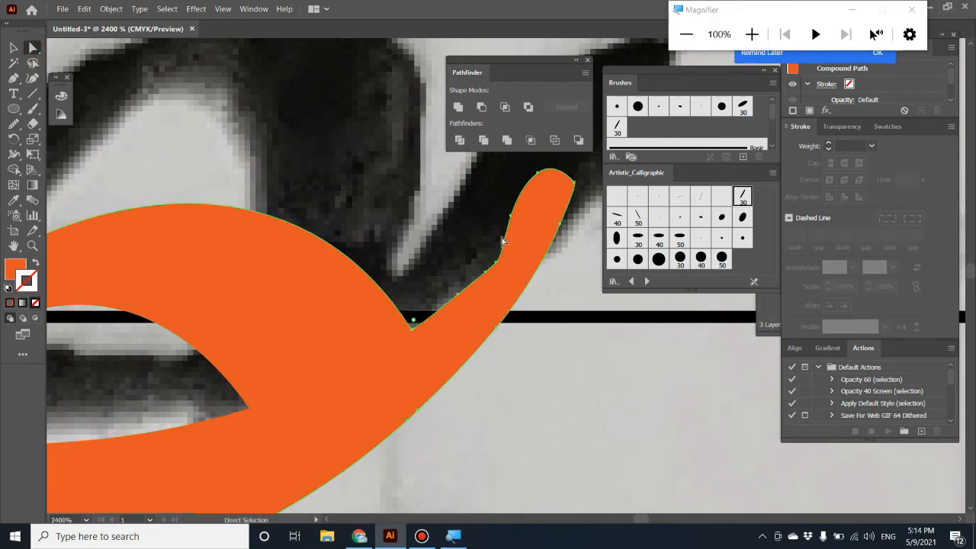
{"action": "left_click_drag", "start_coordinate": [506, 244], "coordinate": [499, 266]}
{"action": "scroll", "coordinate": [556, 305], "scroll_direction": "down", "scroll_amount": 1}
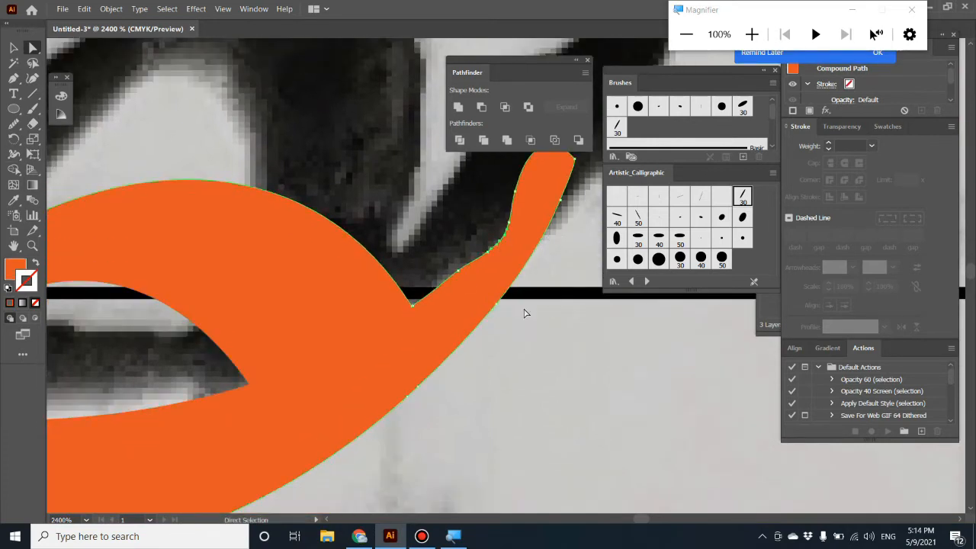
{"action": "left_click", "coordinate": [13, 124]}
{"action": "mouse_move", "coordinate": [518, 214]}
{"action": "left_mouse_down"}
{"action": "mouse_move", "coordinate": [474, 273]}
{"action": "mouse_move", "coordinate": [502, 244]}
{"action": "mouse_move", "coordinate": [522, 197]}
{"action": "mouse_move", "coordinate": [520, 173]}
{"action": "mouse_move", "coordinate": [504, 256]}
{"action": "mouse_move", "coordinate": [511, 210]}
{"action": "mouse_move", "coordinate": [471, 266]}
{"action": "mouse_move", "coordinate": [498, 246]}
{"action": "mouse_move", "coordinate": [455, 274]}
{"action": "left_mouse_up"}
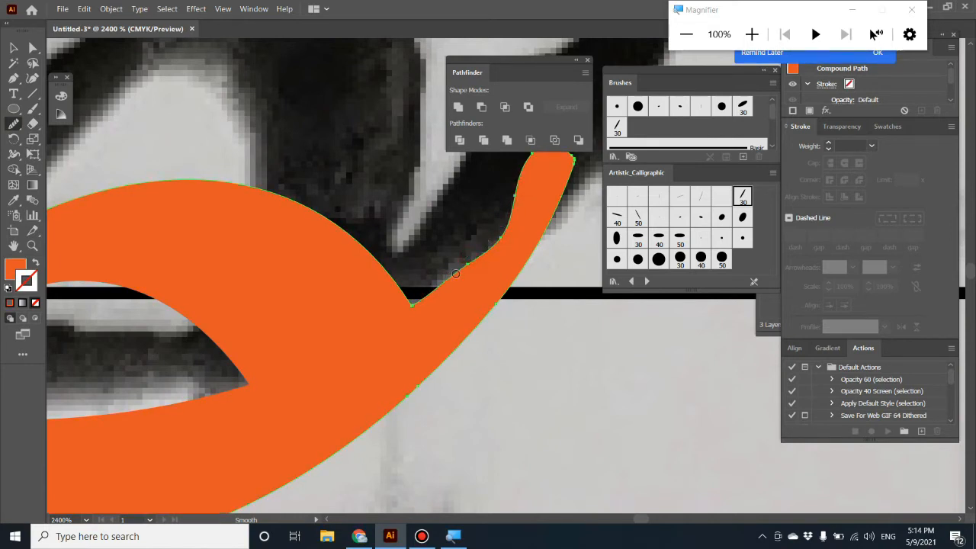
{"action": "mouse_move", "coordinate": [455, 274]}
{"action": "left_mouse_down"}
{"action": "mouse_move", "coordinate": [512, 235]}
{"action": "mouse_move", "coordinate": [455, 278]}
{"action": "left_mouse_up"}
{"action": "left_click_drag", "start_coordinate": [505, 226], "coordinate": [469, 274]}
{"action": "scroll", "coordinate": [558, 231], "scroll_direction": "up", "scroll_amount": 2}
{"action": "mouse_move", "coordinate": [578, 253]}
{"action": "left_mouse_down"}
{"action": "mouse_move", "coordinate": [581, 285]}
{"action": "mouse_move", "coordinate": [577, 256]}
{"action": "mouse_move", "coordinate": [564, 313]}
{"action": "mouse_move", "coordinate": [575, 247]}
{"action": "mouse_move", "coordinate": [573, 331]}
{"action": "left_mouse_up"}
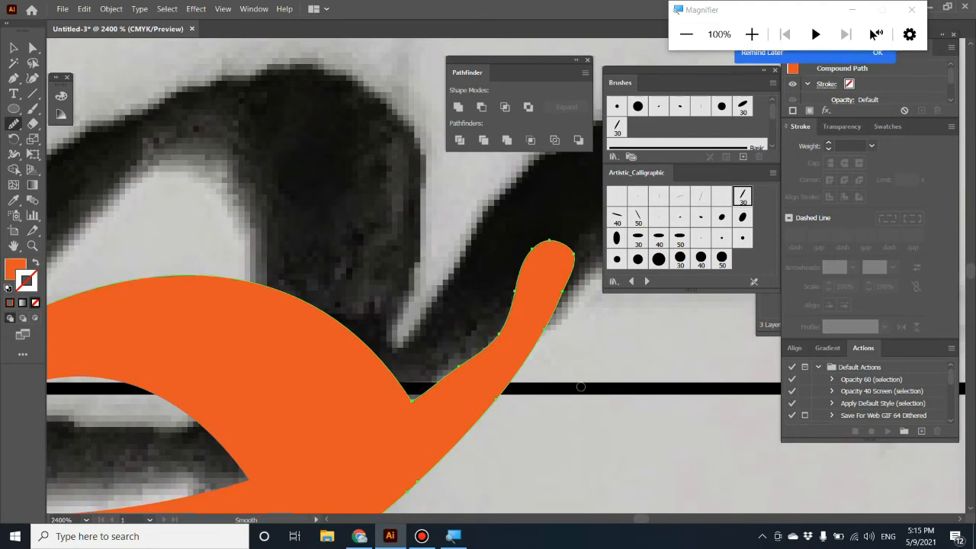
{"action": "left_click_drag", "start_coordinate": [477, 354], "coordinate": [456, 391]}
Move the floating Pathfinder controls clear of the letter e and deselect the letter
{"action": "key", "text": "ctrl+minus"}
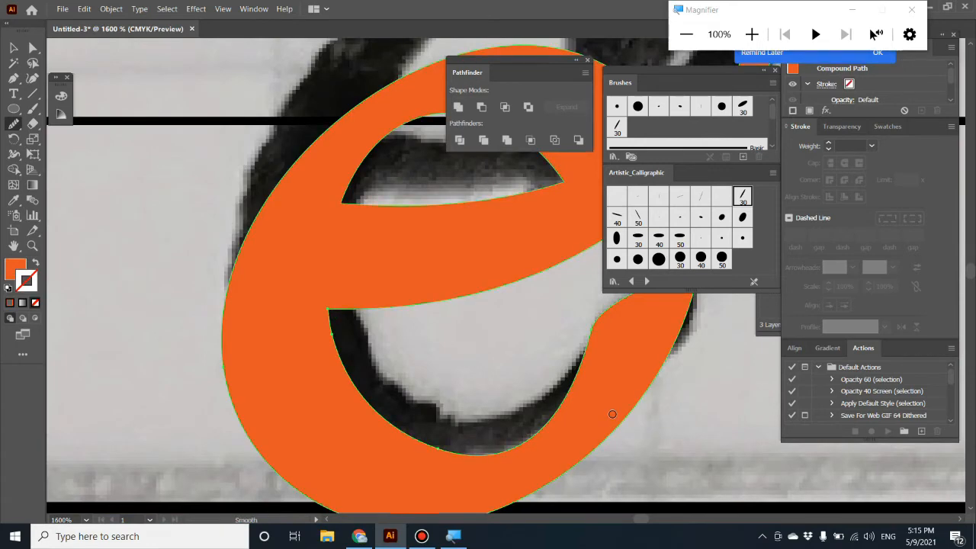
{"action": "left_click_drag", "start_coordinate": [632, 403], "coordinate": [386, 439]}
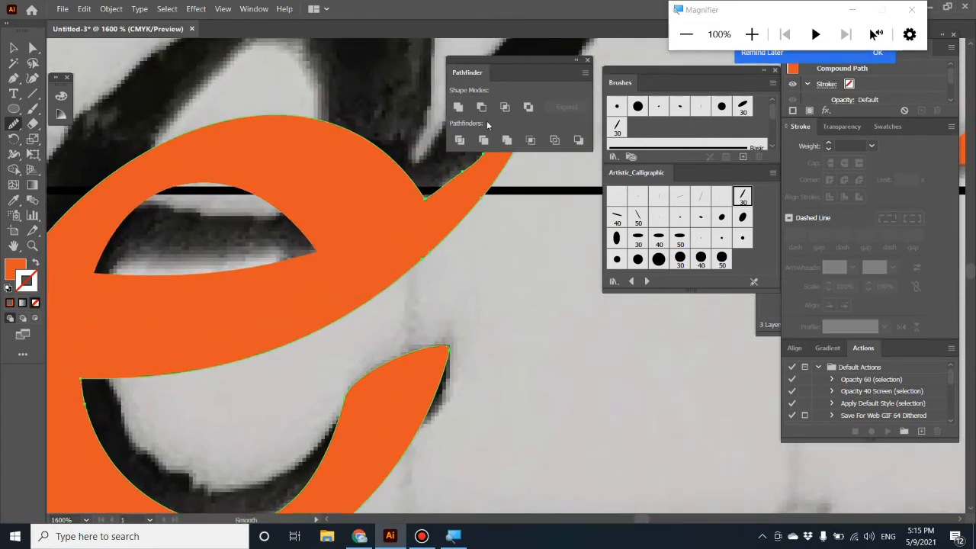
{"action": "left_click_drag", "start_coordinate": [529, 56], "coordinate": [708, 295]}
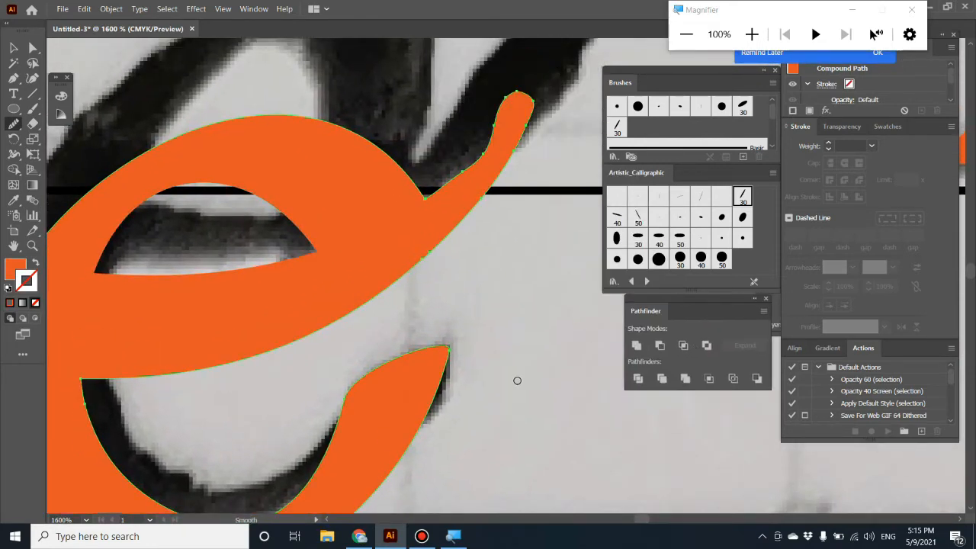
{"action": "key", "text": "ctrl+minus"}
{"action": "key", "text": "ctrl+minus"}
{"action": "key", "text": "ctrl+minus"}
{"action": "key", "text": "ctrl+minus"}
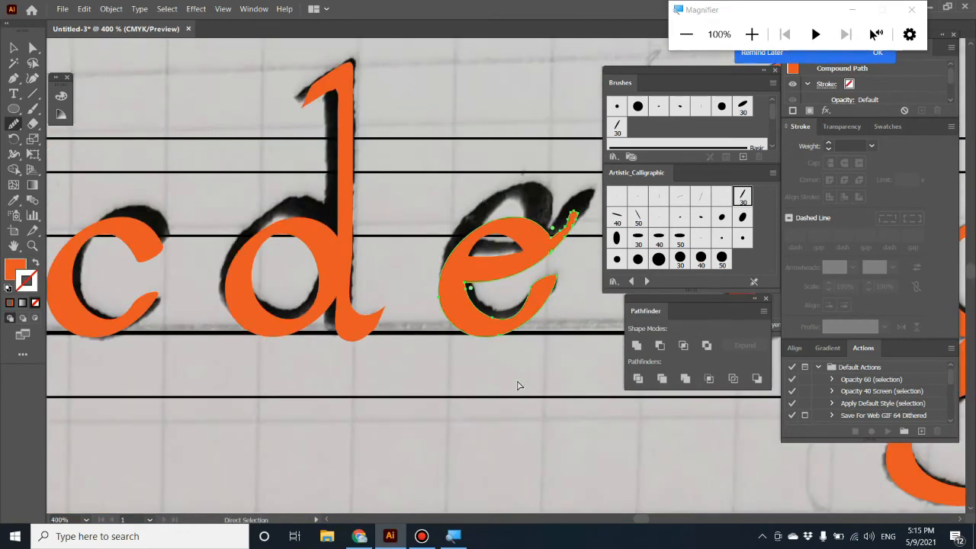
{"action": "left_click_drag", "start_coordinate": [516, 381], "coordinate": [388, 375]}
{"action": "key", "text": "v"}
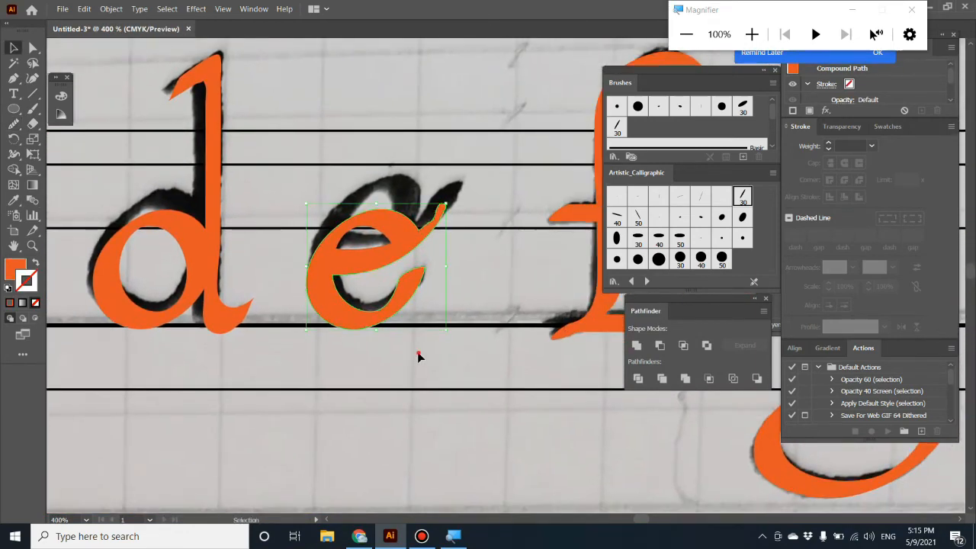
{"action": "left_click", "coordinate": [418, 356]}
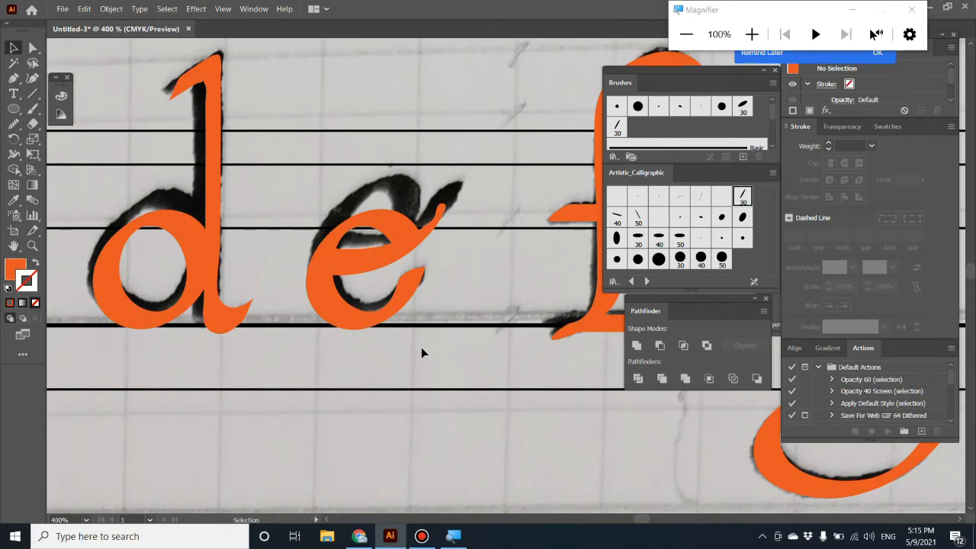
Draw a curved open path along the e's upper exit stroke with the Pen tool and smooth its bend
{"action": "key", "text": "a"}
{"action": "key", "text": "ctrl+plus"}
{"action": "key", "text": "ctrl+plus"}
{"action": "key", "text": "ctrl+plus"}
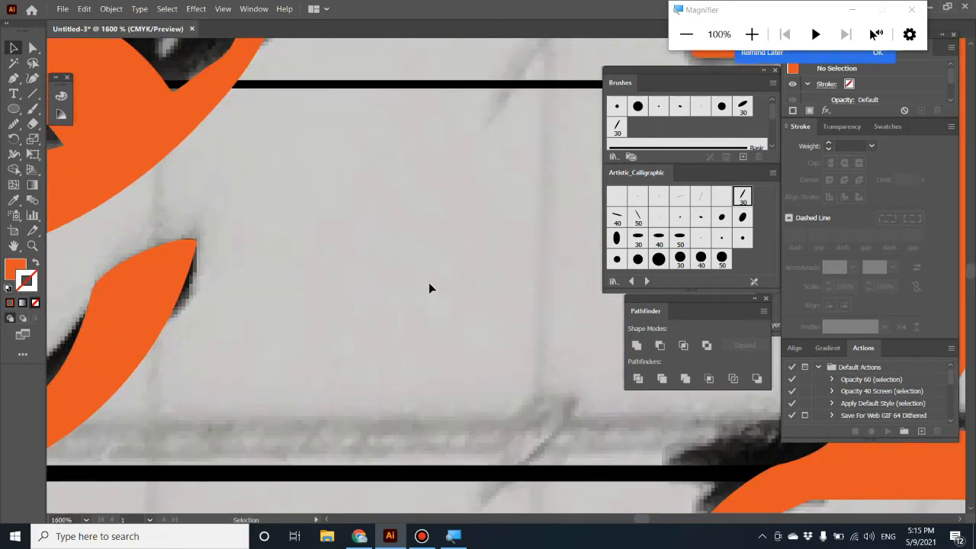
{"action": "left_click_drag", "start_coordinate": [343, 255], "coordinate": [475, 400]}
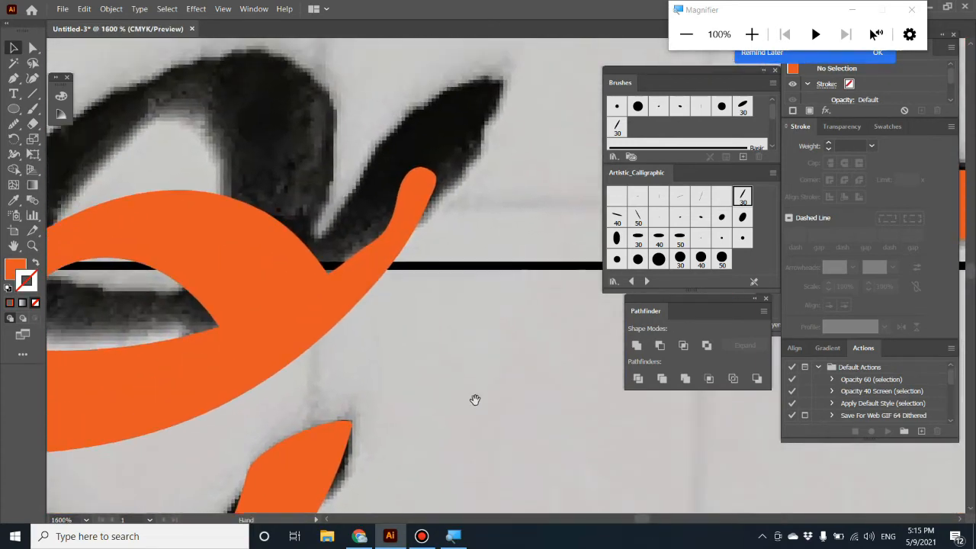
{"action": "left_click", "coordinate": [13, 78]}
{"action": "left_click", "coordinate": [405, 164]}
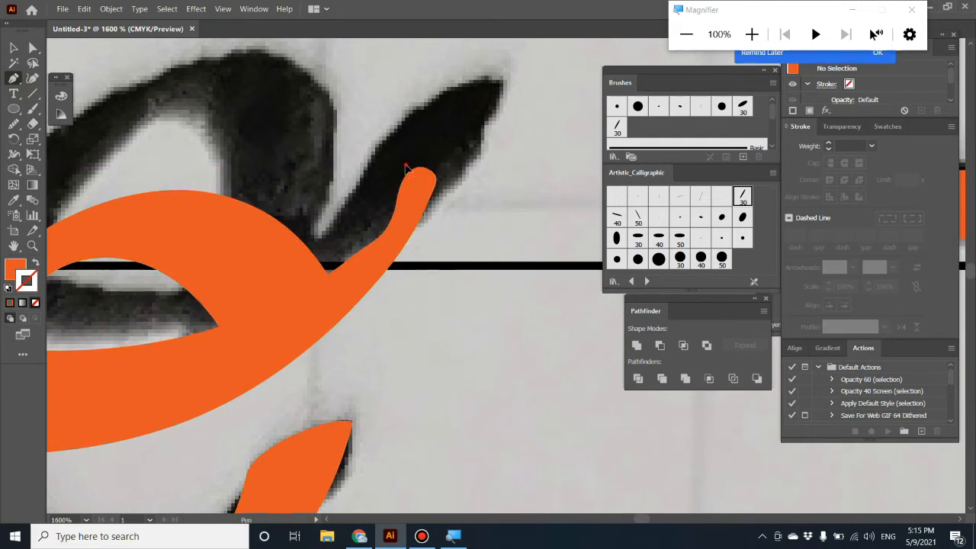
{"action": "left_click_drag", "start_coordinate": [376, 257], "coordinate": [359, 271]}
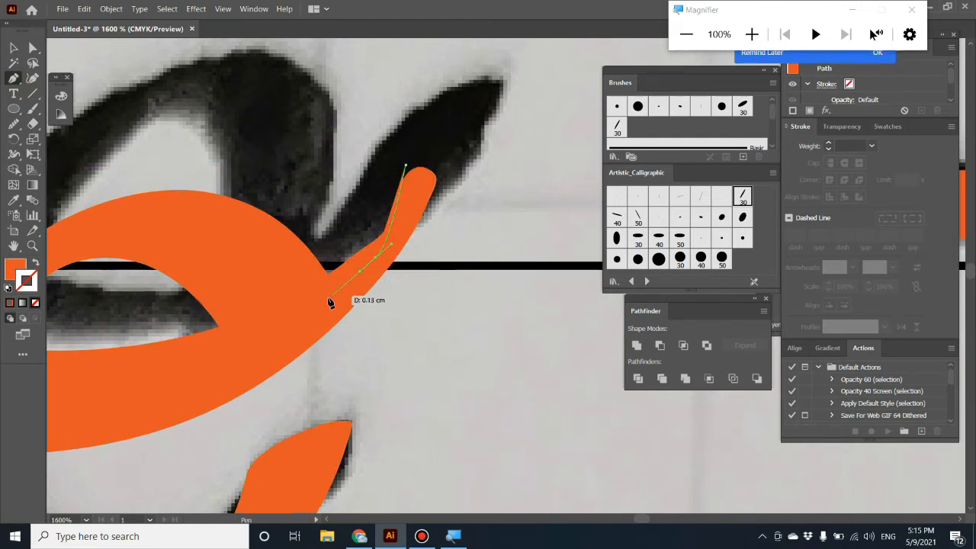
{"action": "left_click_drag", "start_coordinate": [319, 305], "coordinate": [303, 308]}
{"action": "left_click_drag", "start_coordinate": [76, 209], "coordinate": [84, 213]}
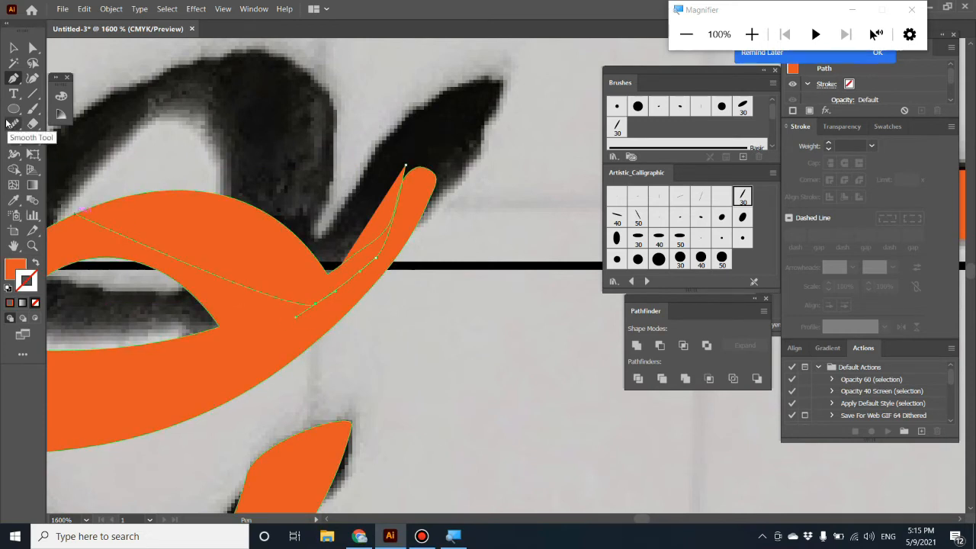
{"action": "left_click", "coordinate": [13, 124]}
{"action": "left_click_drag", "start_coordinate": [373, 265], "coordinate": [384, 244]}
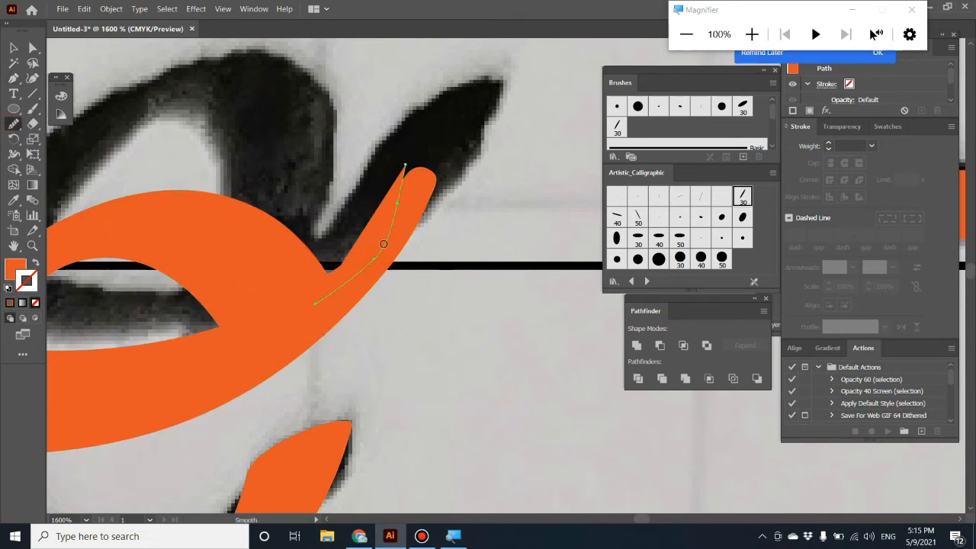
Swap the path's fill and stroke, apply the fv4 calligraphic brush, and set the stroke weight to 0.25 pt
{"action": "left_click", "coordinate": [35, 262]}
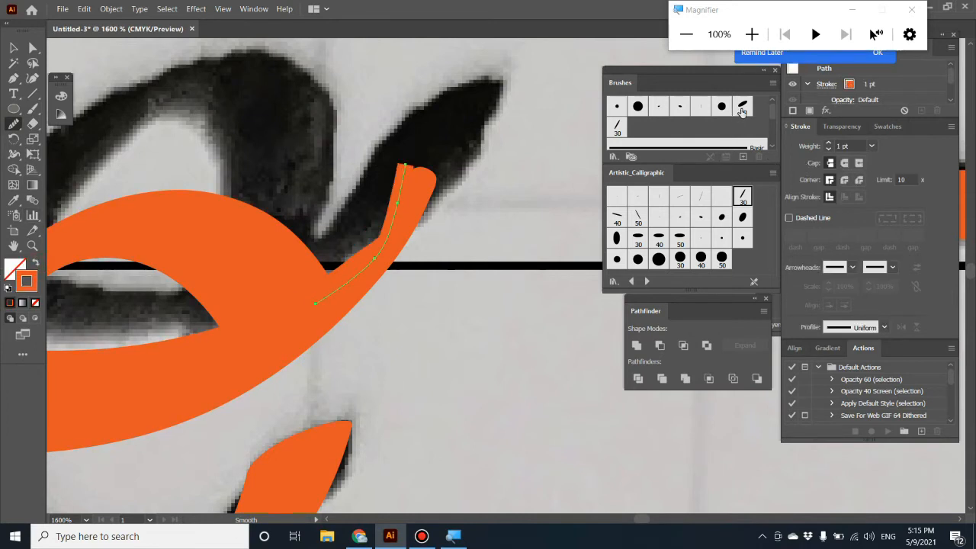
{"action": "left_click", "coordinate": [742, 109]}
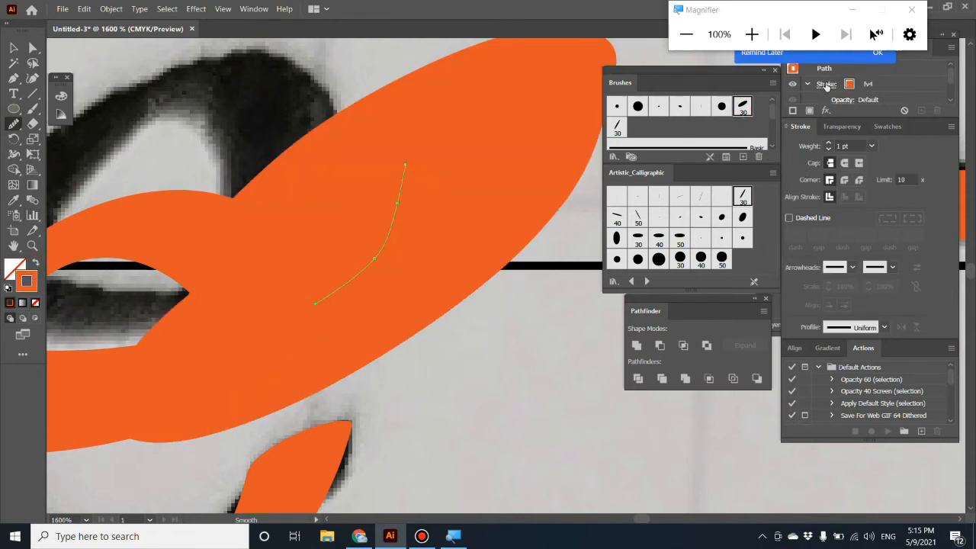
{"action": "left_click", "coordinate": [826, 85]}
{"action": "type", "text": "0.2"}
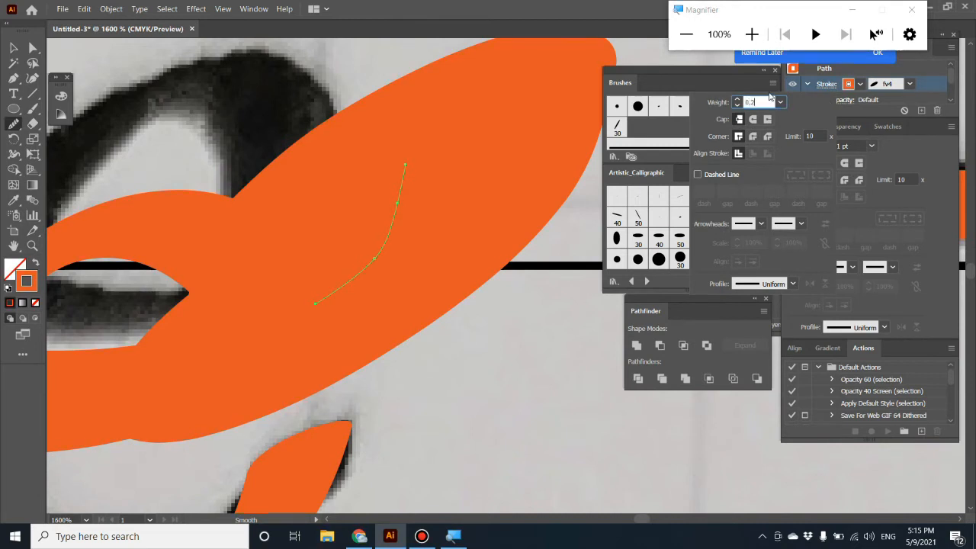
{"action": "type", "text": "5"}
{"action": "key", "text": "Return"}
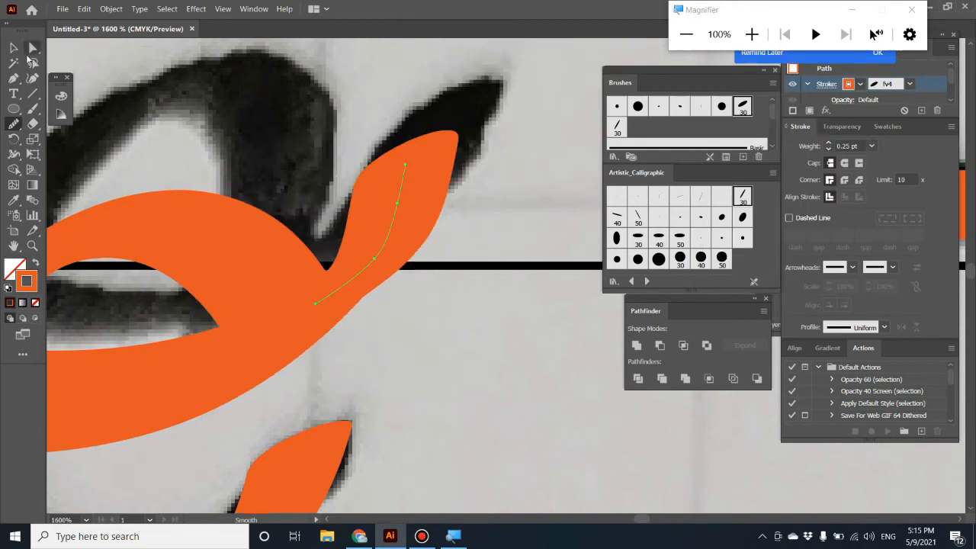
Nudge the brushed exit stroke slightly left and rotate it slightly counterclockwise to blend with the e's outer curve
{"action": "left_click", "coordinate": [14, 48]}
{"action": "left_click", "coordinate": [512, 377]}
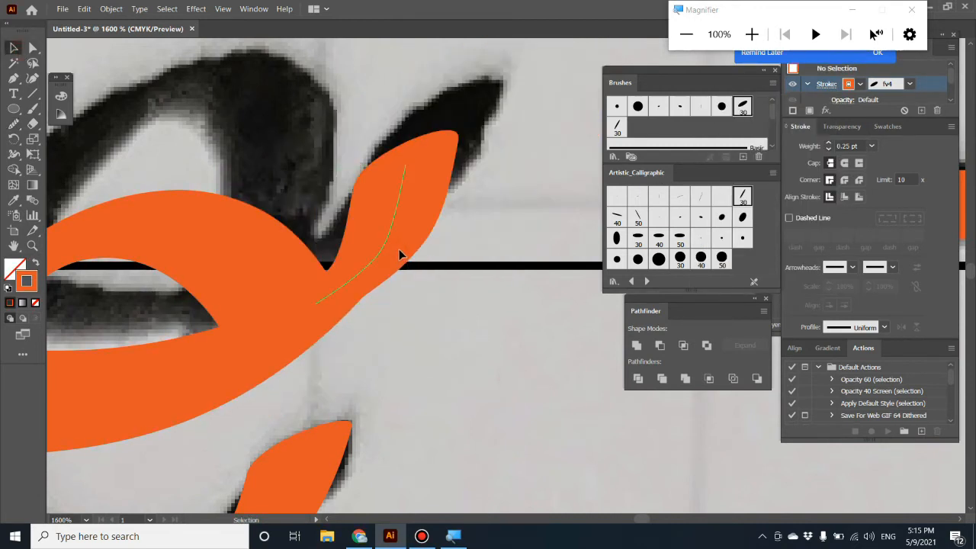
{"action": "left_click_drag", "start_coordinate": [399, 254], "coordinate": [395, 254]}
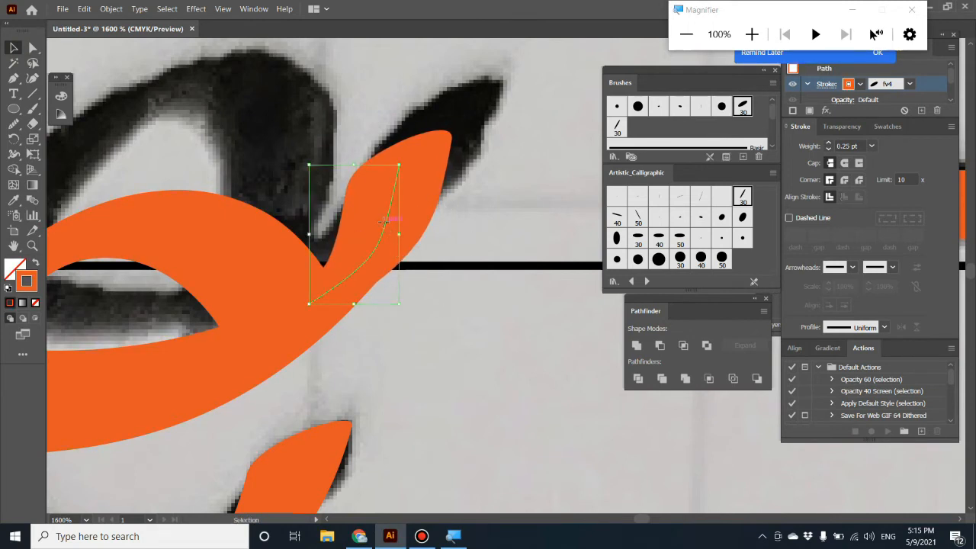
{"action": "key", "text": "r"}
{"action": "left_click_drag", "start_coordinate": [384, 220], "coordinate": [378, 207]}
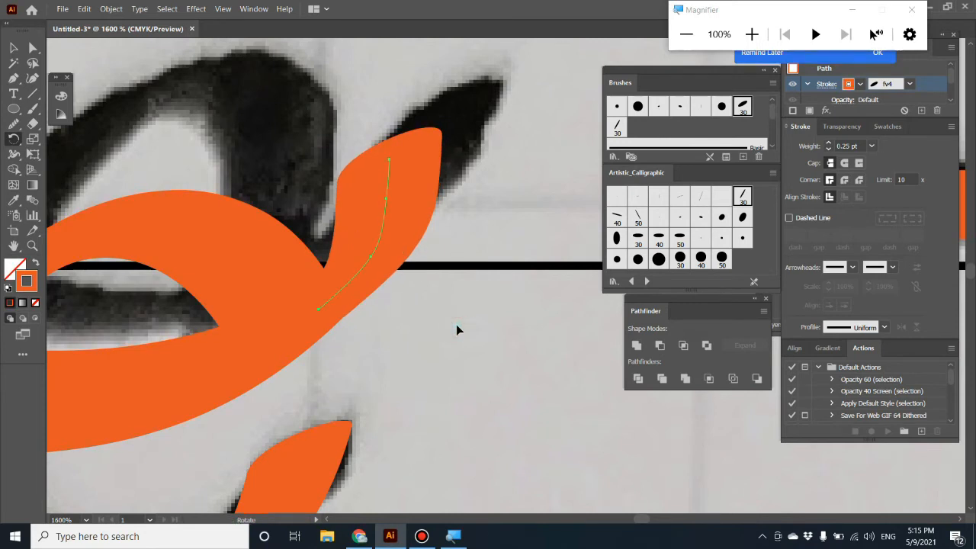
{"action": "key", "text": "v"}
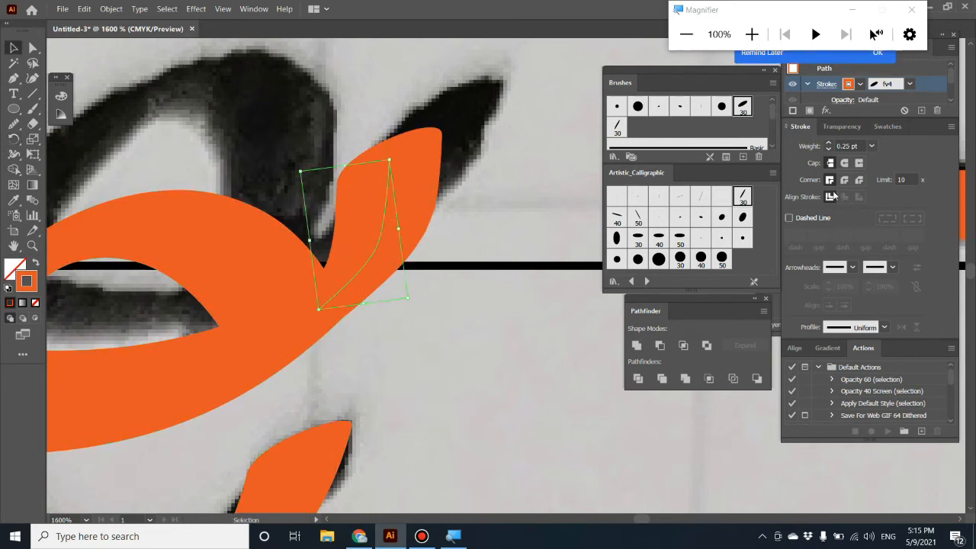
Expand the appearance of the new exit stroke and unite it with the letter e
{"action": "left_click", "coordinate": [111, 8]}
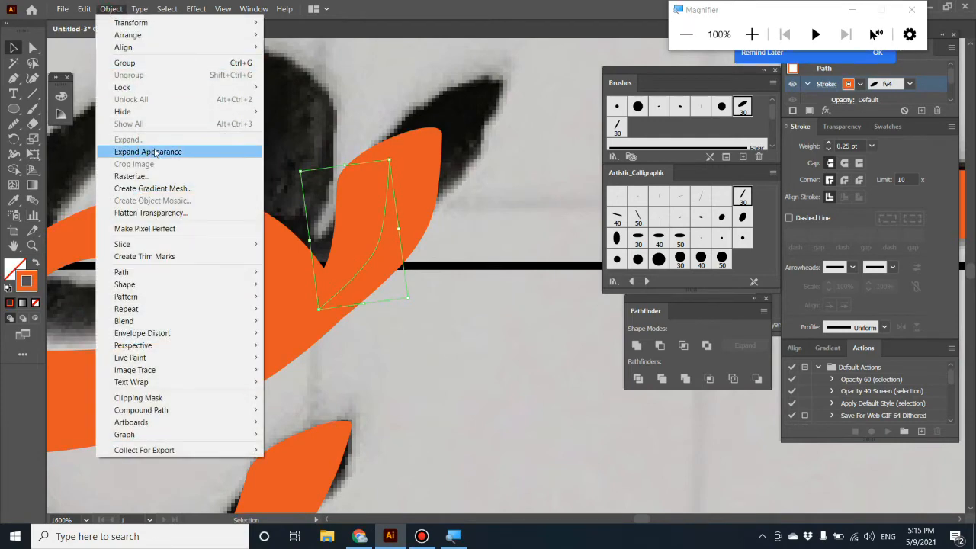
{"action": "left_click", "coordinate": [154, 151]}
{"action": "left_click", "coordinate": [223, 256], "text": "shift"}
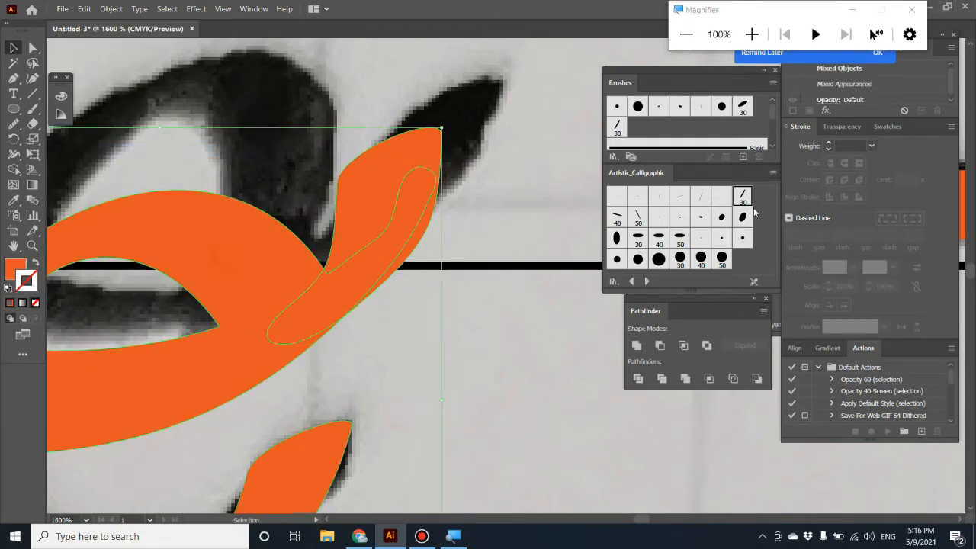
{"action": "left_click", "coordinate": [636, 345]}
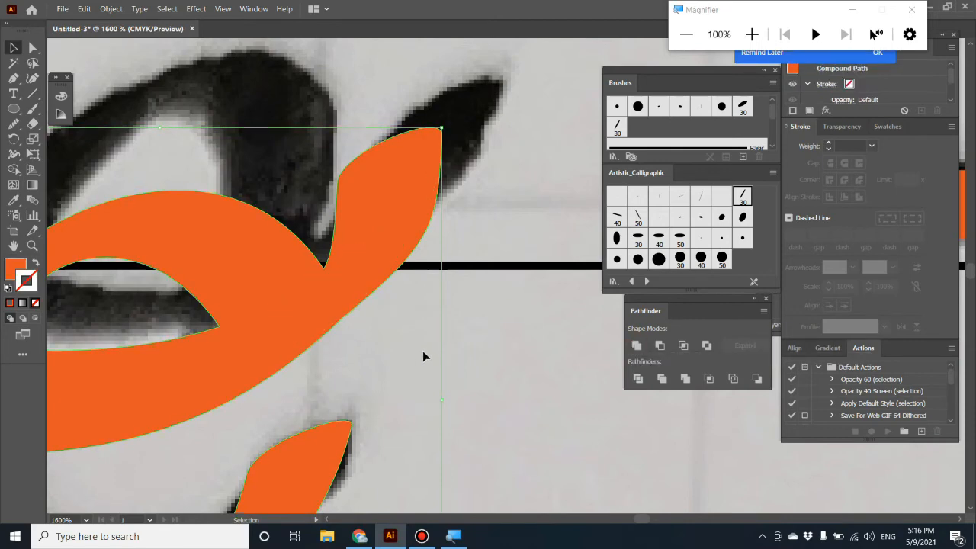
{"action": "left_click", "coordinate": [467, 356]}
Expand the appearance of the letter d's brush strokes and unite the pieces into one compound shape
{"action": "key", "text": "ctrl+minus"}
{"action": "key", "text": "ctrl+minus"}
{"action": "key", "text": "ctrl+minus"}
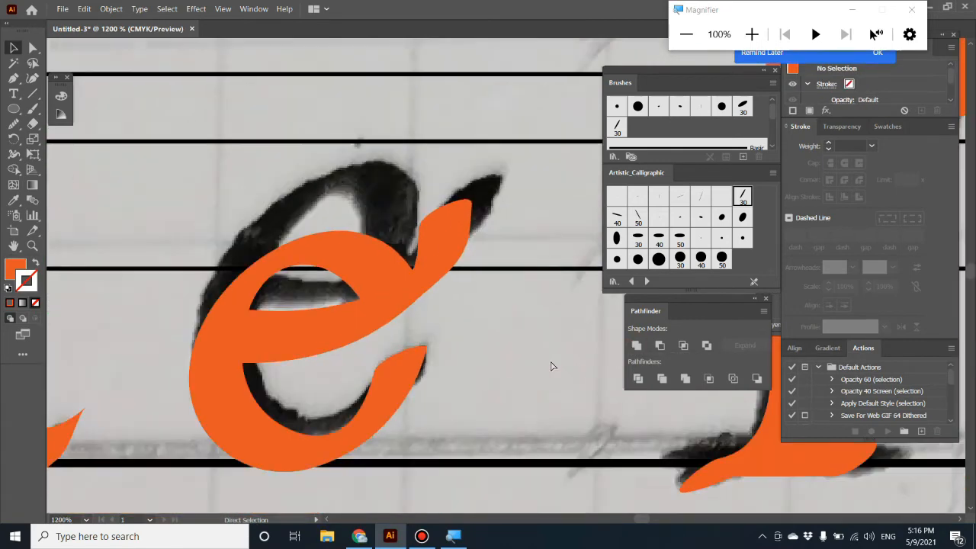
{"action": "key", "text": "ctrl+minus"}
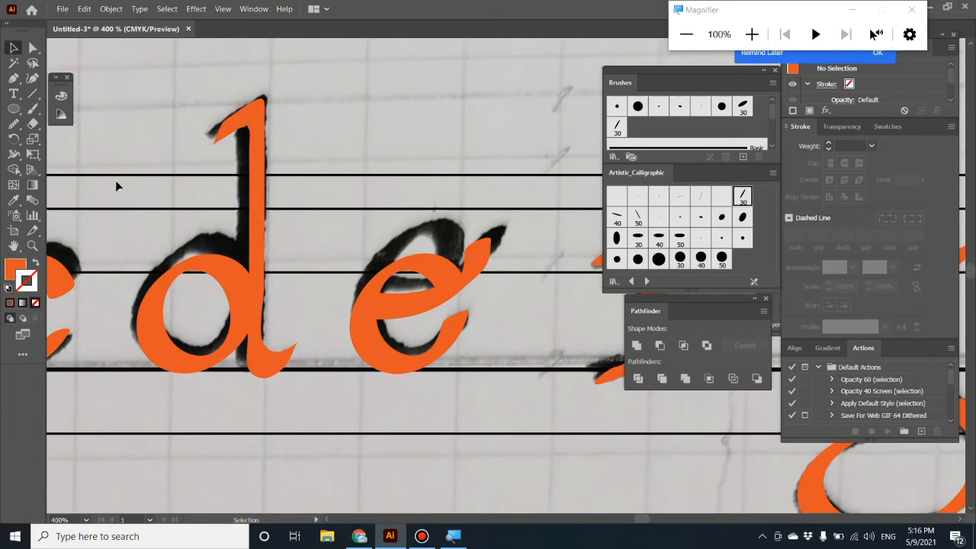
{"action": "left_click", "coordinate": [279, 327]}
{"action": "key", "text": "shift+x"}
{"action": "left_click", "coordinate": [111, 9]}
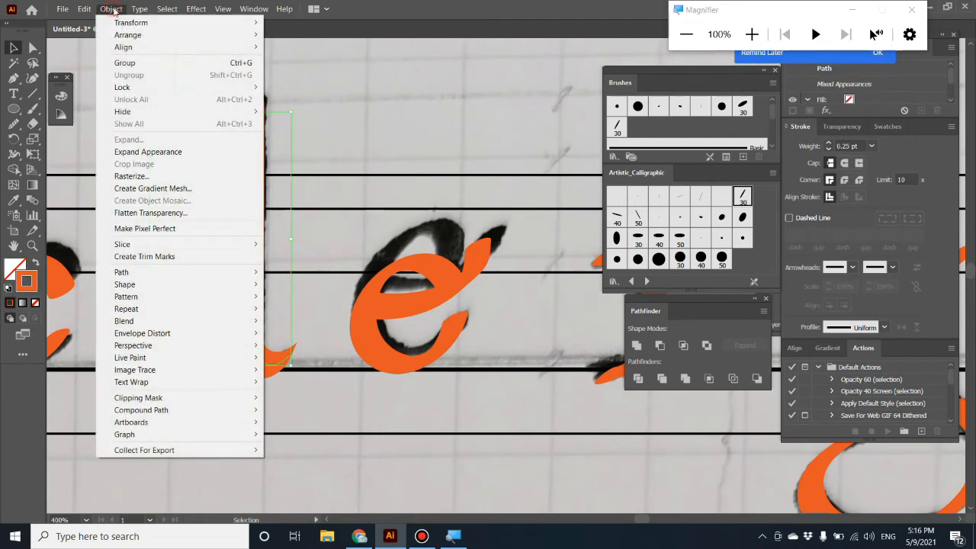
{"action": "left_click", "coordinate": [148, 151]}
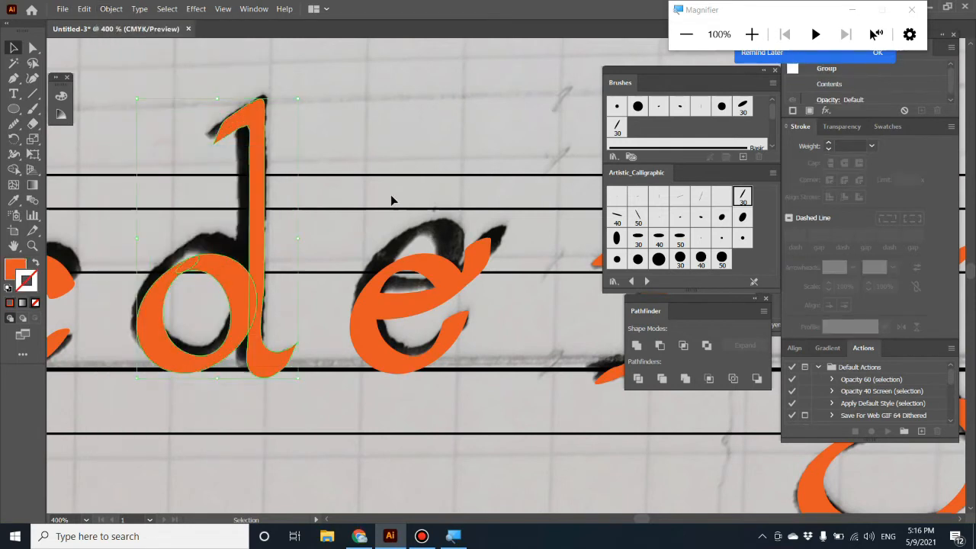
{"action": "left_click", "coordinate": [636, 346]}
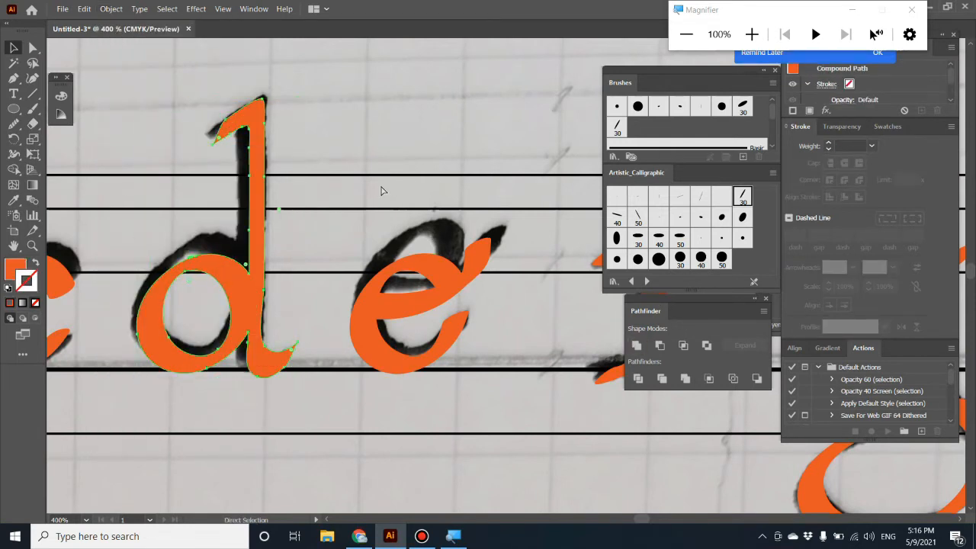
Smooth the inner corner where the letter d's upper entry serif meets its stem, using the Smooth tool
{"action": "key", "text": "ctrl+equal"}
{"action": "key", "text": "ctrl+equal"}
{"action": "scroll", "coordinate": [420, 192], "scroll_direction": "right", "scroll_amount": 6}
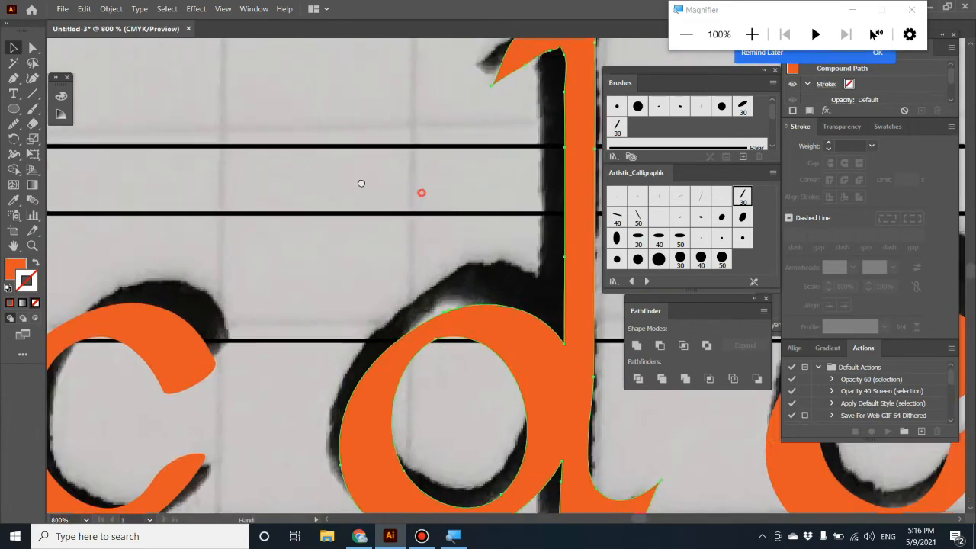
{"action": "scroll", "coordinate": [494, 181], "scroll_direction": "up", "scroll_amount": 3}
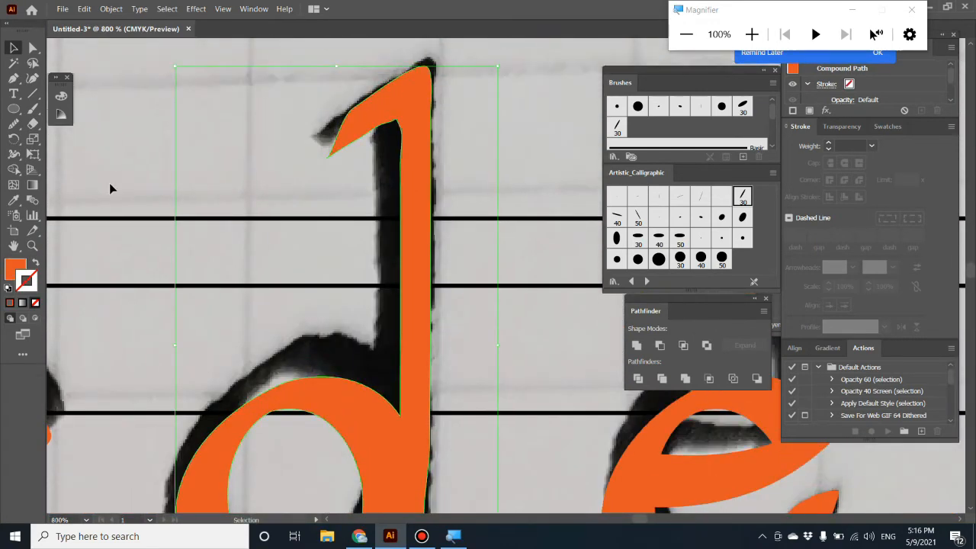
{"action": "left_click", "coordinate": [14, 78]}
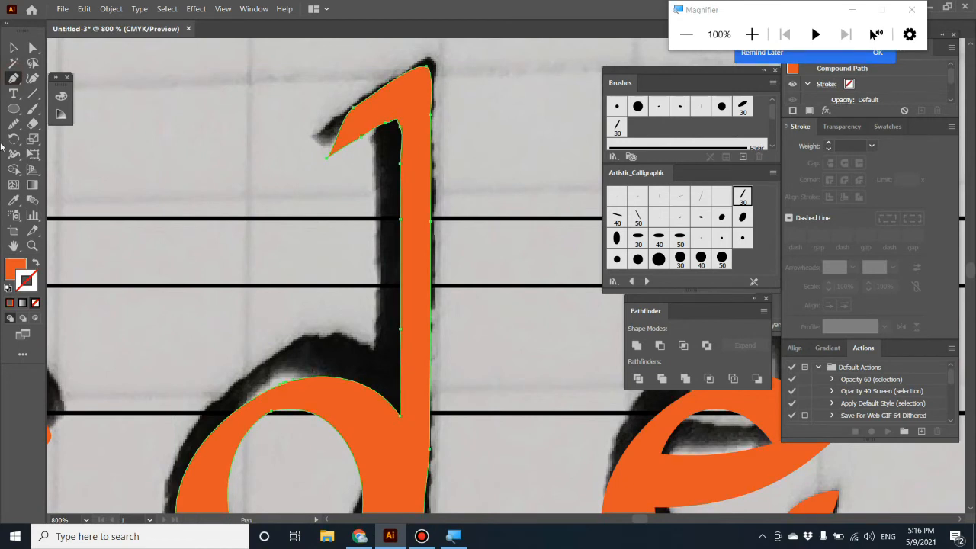
{"action": "left_click", "coordinate": [14, 124]}
{"action": "left_click_drag", "start_coordinate": [386, 122], "coordinate": [410, 130]}
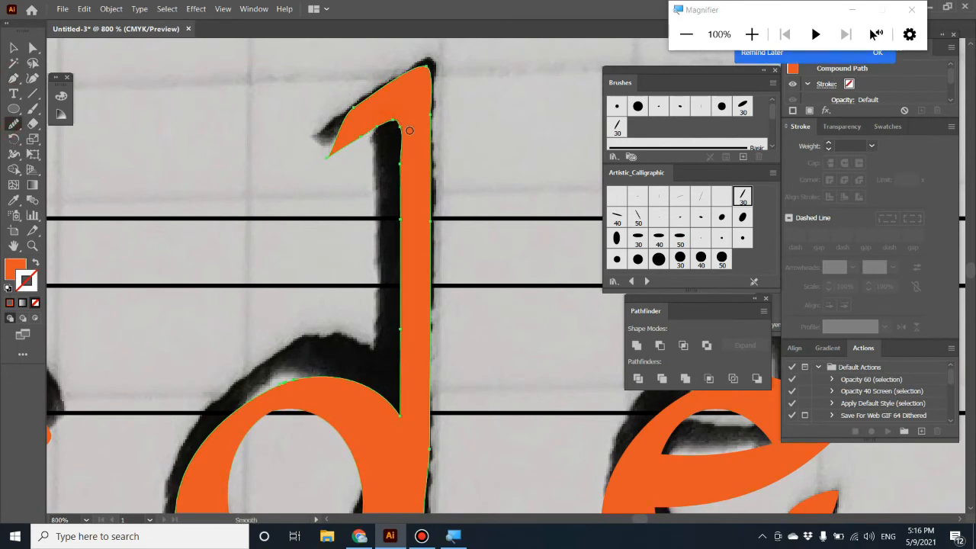
{"action": "left_click_drag", "start_coordinate": [399, 200], "coordinate": [391, 156]}
{"action": "key", "text": "ctrl"}
{"action": "left_click", "coordinate": [13, 48]}
{"action": "left_click", "coordinate": [256, 226]}
Draw a short straight diagonal path with the Pen tool along the letter d's upper entry serif
{"action": "key", "text": "p"}
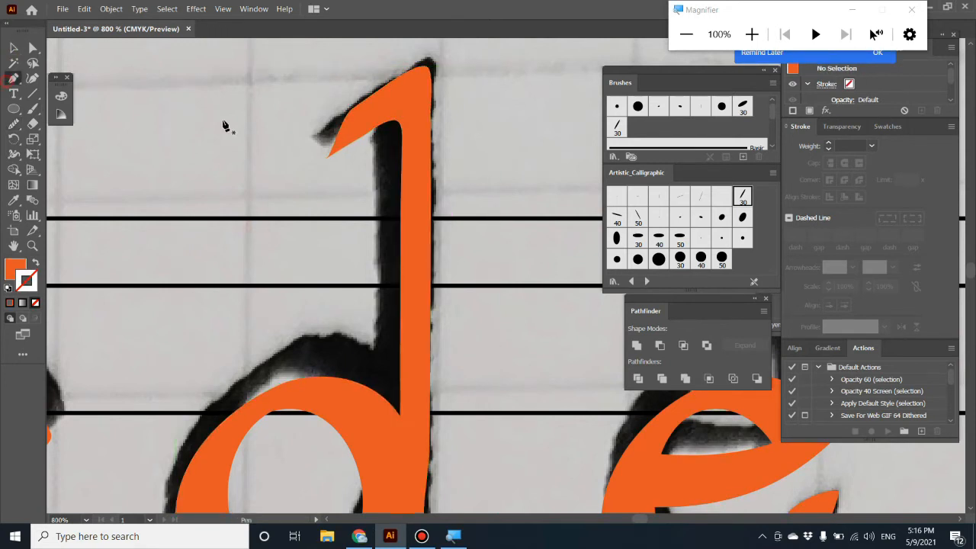
{"action": "left_click", "coordinate": [388, 101]}
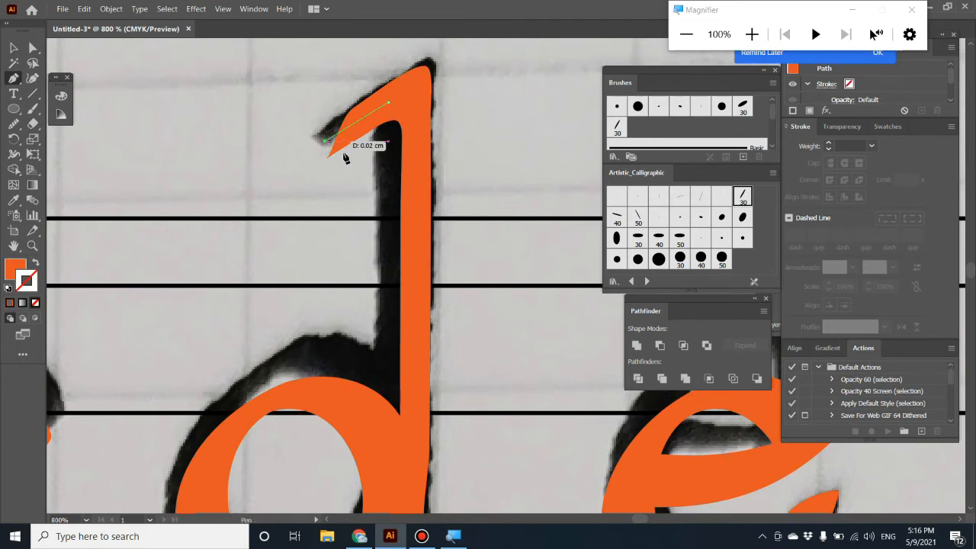
{"action": "key", "text": "backslash"}
{"action": "left_click", "coordinate": [325, 142]}
{"action": "left_click", "coordinate": [457, 304]}
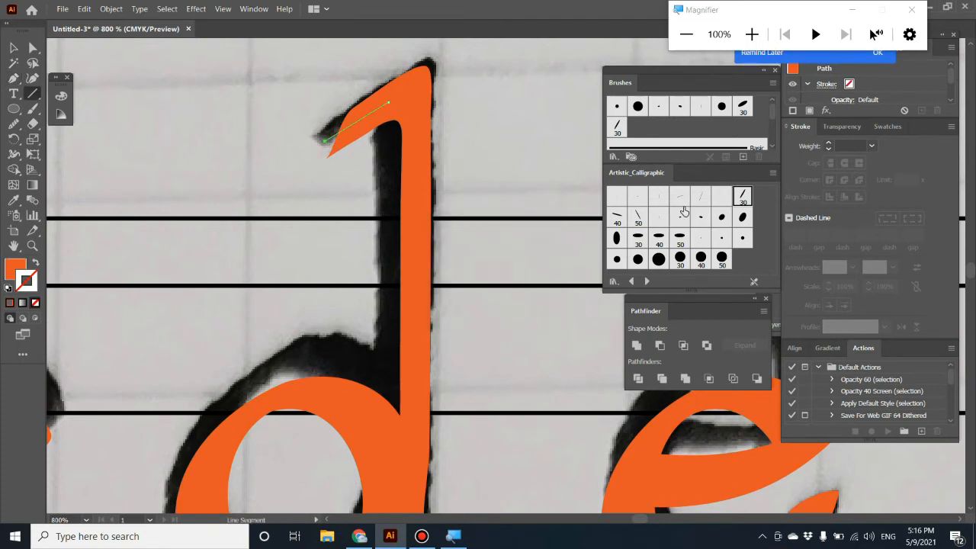
Apply the 30 pt. Flat calligraphic brush to the serif path and set its stroke weight to 0.25 pt
{"action": "left_click", "coordinate": [742, 196]}
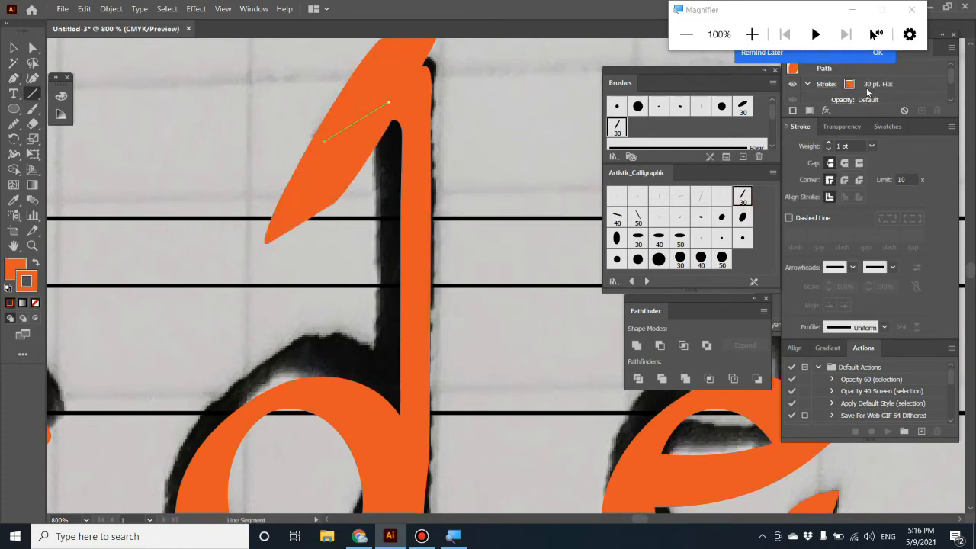
{"action": "left_click", "coordinate": [825, 84]}
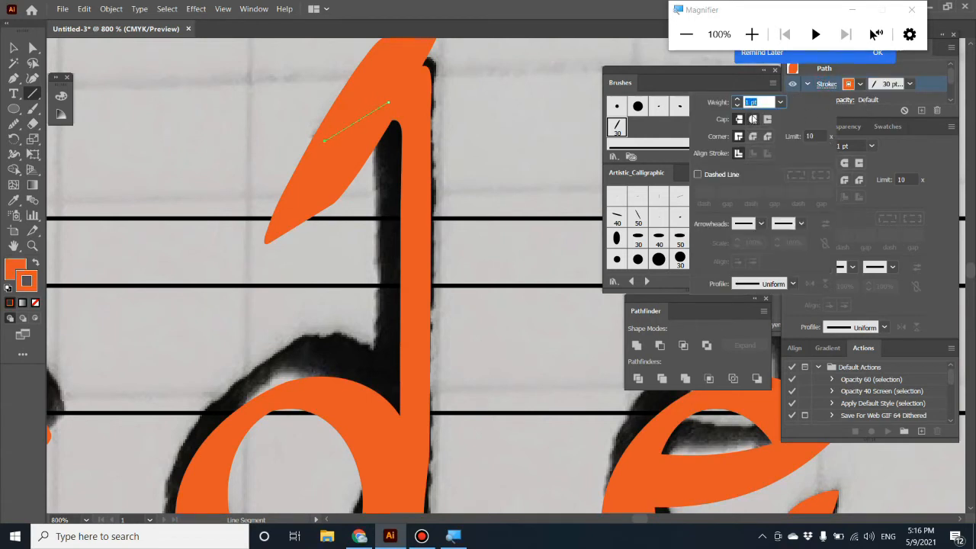
{"action": "type", "text": "0.25"}
{"action": "key", "text": "Return"}
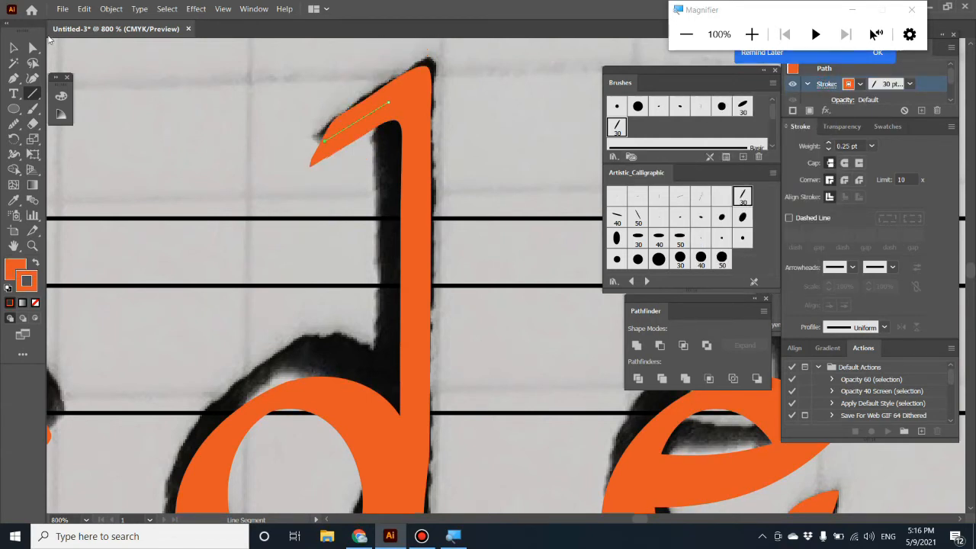
Move the brushed serif stroke slightly up and to the right so it blends into the d's entry serif
{"action": "left_click", "coordinate": [13, 46]}
{"action": "left_click", "coordinate": [277, 180]}
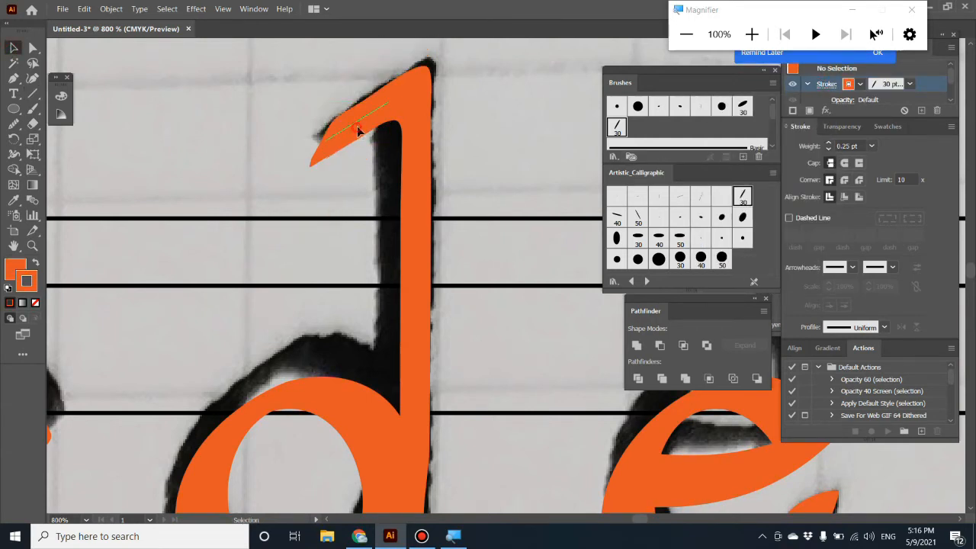
{"action": "mouse_move", "coordinate": [358, 132]}
{"action": "left_mouse_down"}
{"action": "mouse_move", "coordinate": [366, 124]}
{"action": "mouse_move", "coordinate": [389, 147]}
{"action": "mouse_move", "coordinate": [365, 120]}
{"action": "left_mouse_up"}
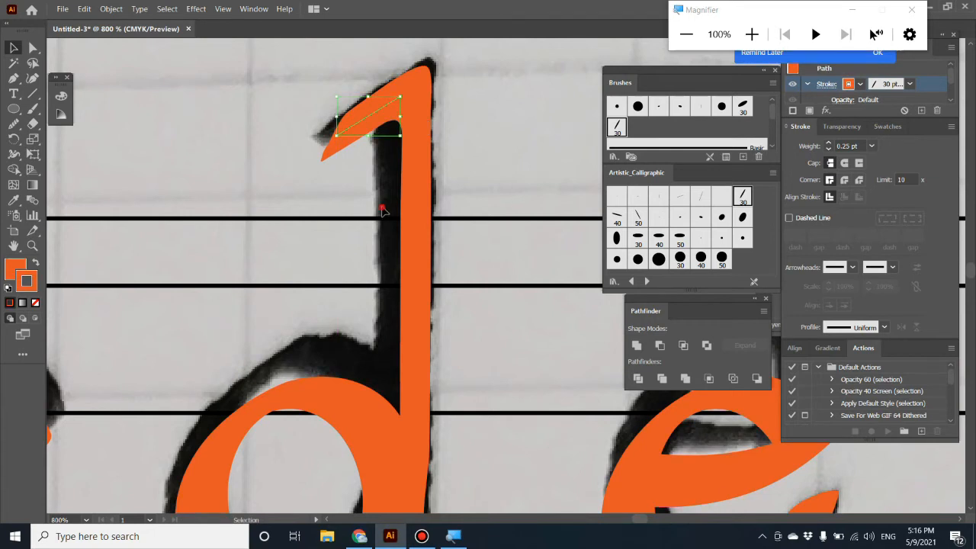
Expand the appearance of the brushed serif stroke and unite it with the letter d
{"action": "left_click", "coordinate": [385, 157], "text": "shift"}
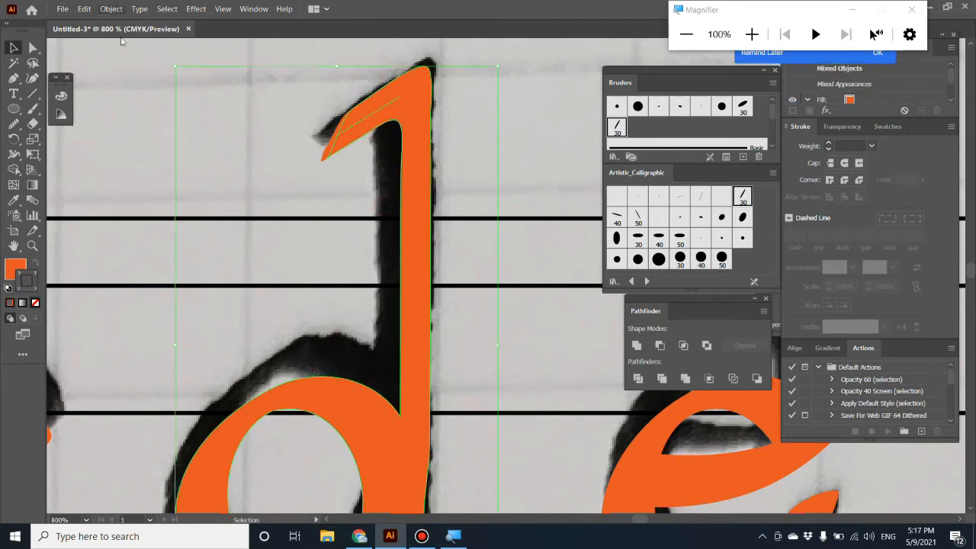
{"action": "left_click", "coordinate": [200, 183]}
{"action": "left_click", "coordinate": [371, 120]}
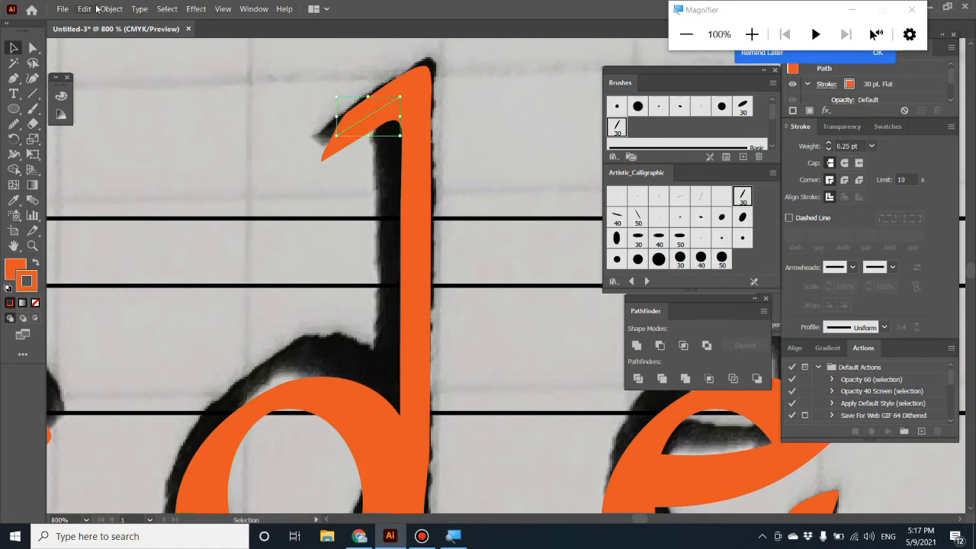
{"action": "left_click", "coordinate": [111, 8]}
{"action": "left_click", "coordinate": [197, 151]}
{"action": "left_click", "coordinate": [312, 135]}
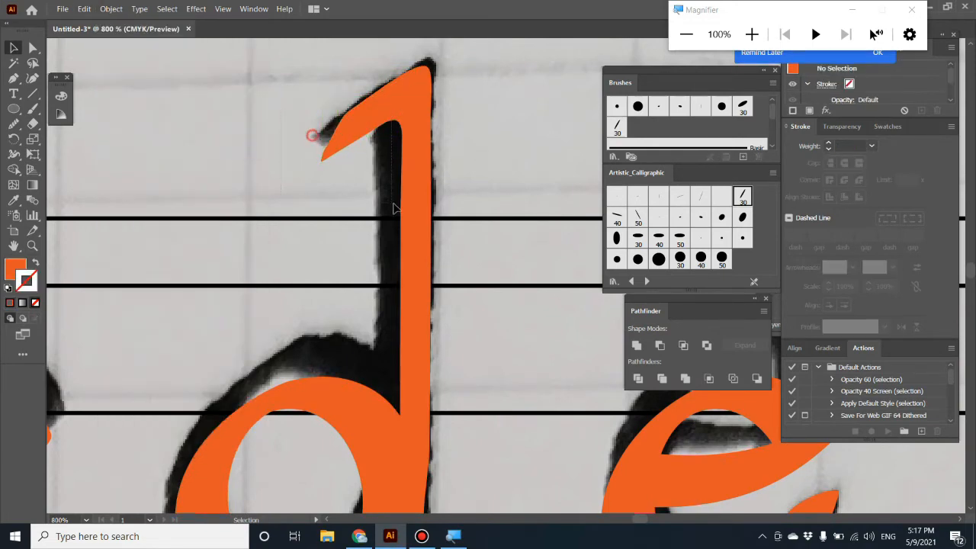
{"action": "left_click", "coordinate": [395, 208]}
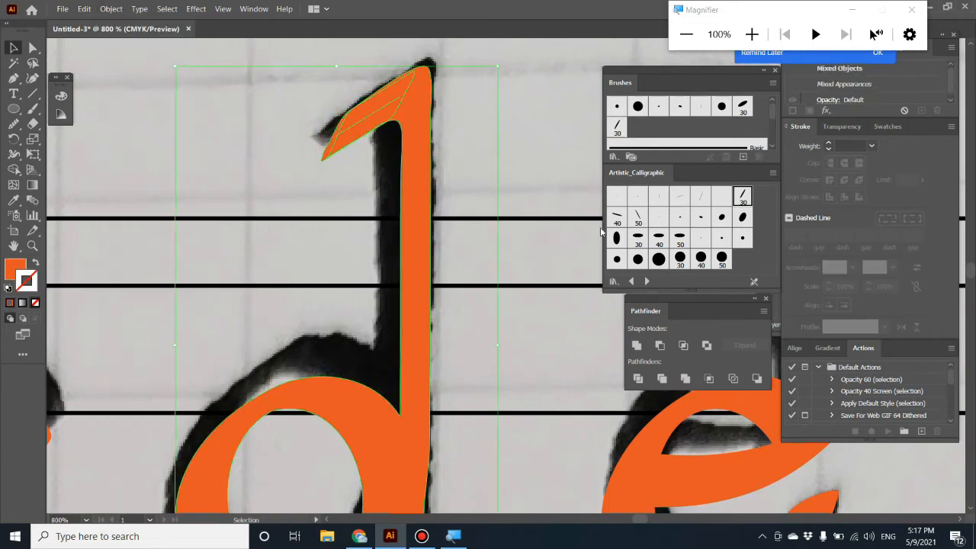
{"action": "left_click", "coordinate": [635, 347]}
{"action": "left_click", "coordinate": [506, 320]}
Draw a closed filled patch over the lower right edge of the d's stem, straightening it and curving into the tail
{"action": "scroll", "coordinate": [503, 290], "scroll_direction": "down", "scroll_amount": 3}
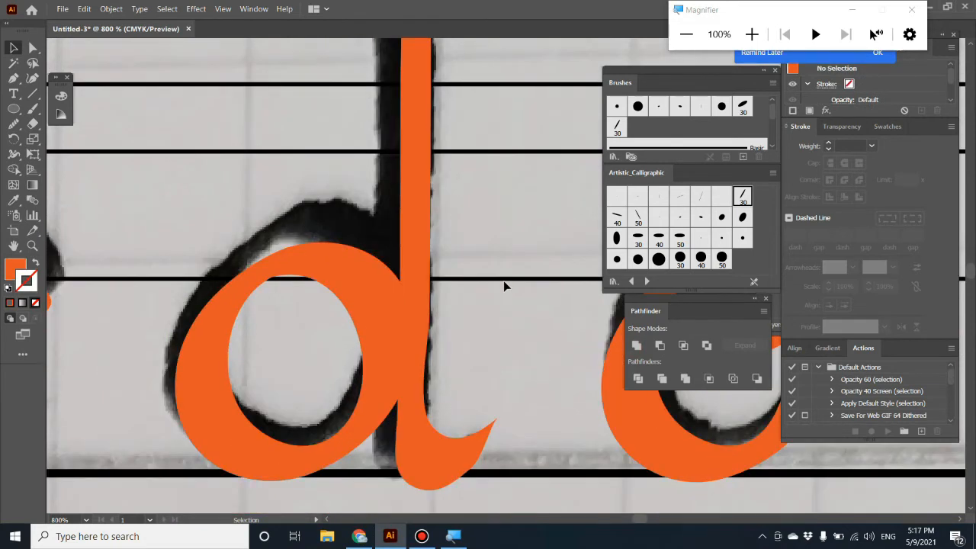
{"action": "scroll", "coordinate": [504, 286], "scroll_direction": "down", "scroll_amount": 1}
{"action": "left_click", "coordinate": [349, 260]}
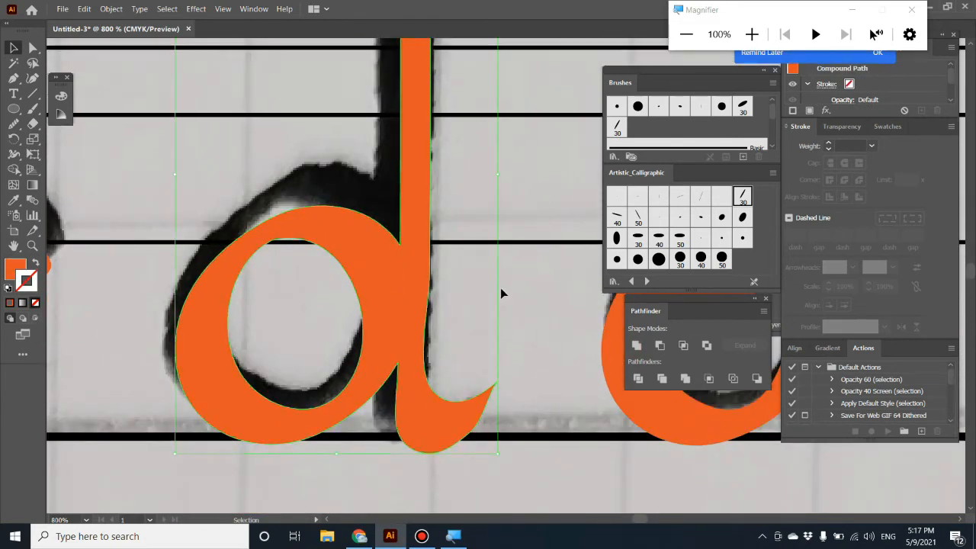
{"action": "scroll", "coordinate": [500, 287], "scroll_direction": "down", "scroll_amount": 2}
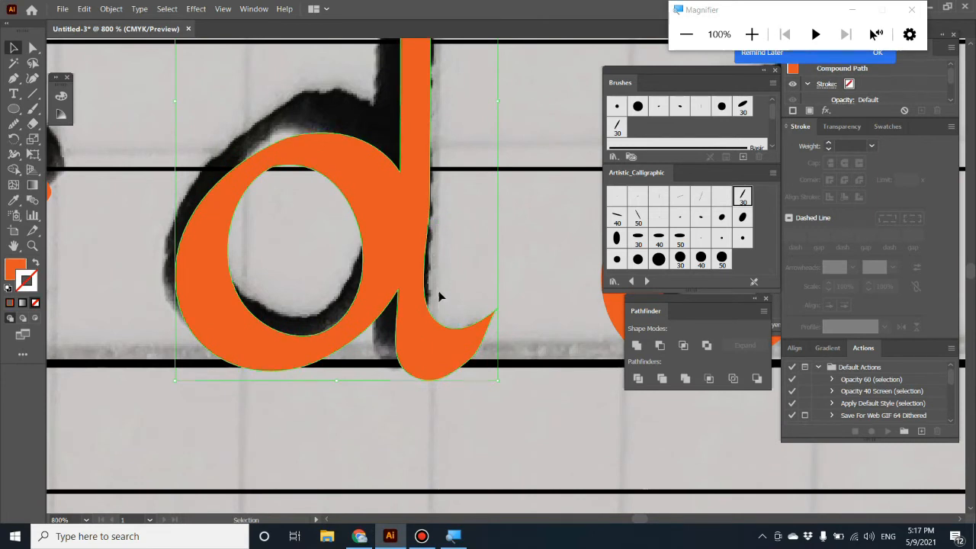
{"action": "scroll", "coordinate": [442, 290], "scroll_direction": "down", "scroll_amount": 1}
{"action": "key", "text": "p"}
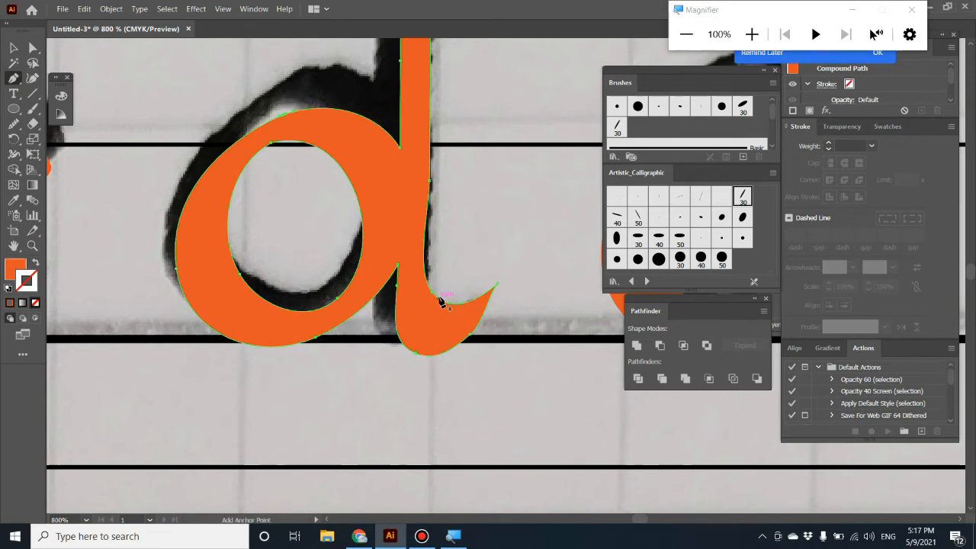
{"action": "left_click", "coordinate": [426, 265]}
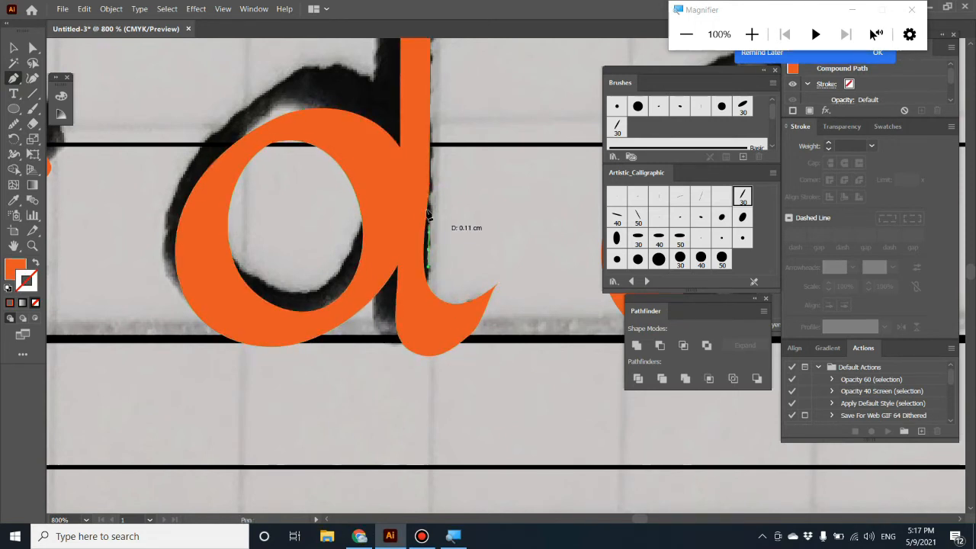
{"action": "left_click", "coordinate": [431, 177]}
{"action": "left_click", "coordinate": [402, 208]}
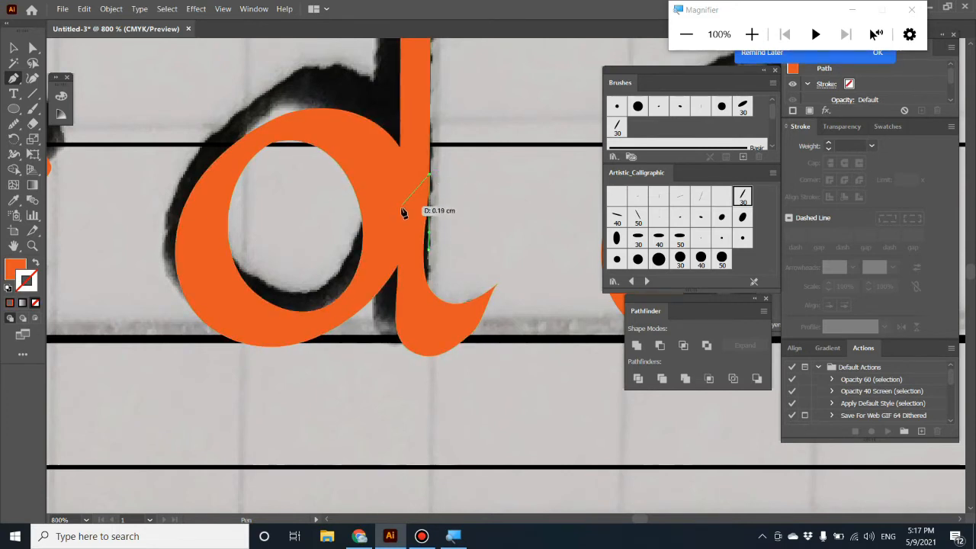
{"action": "left_click_drag", "start_coordinate": [425, 301], "coordinate": [430, 243]}
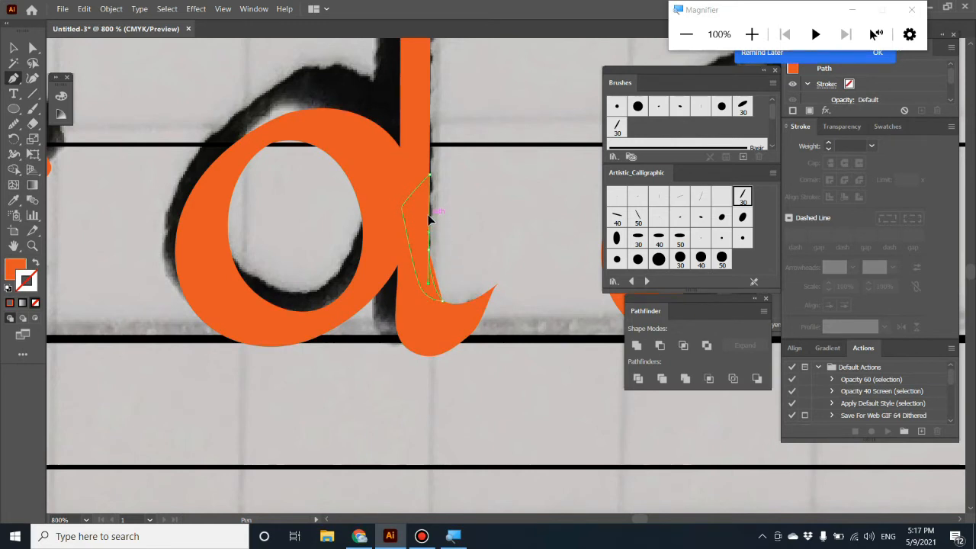
{"action": "left_click", "coordinate": [429, 220]}
Unite the stem patch with the letter d into one compound shape
{"action": "key", "text": "v"}
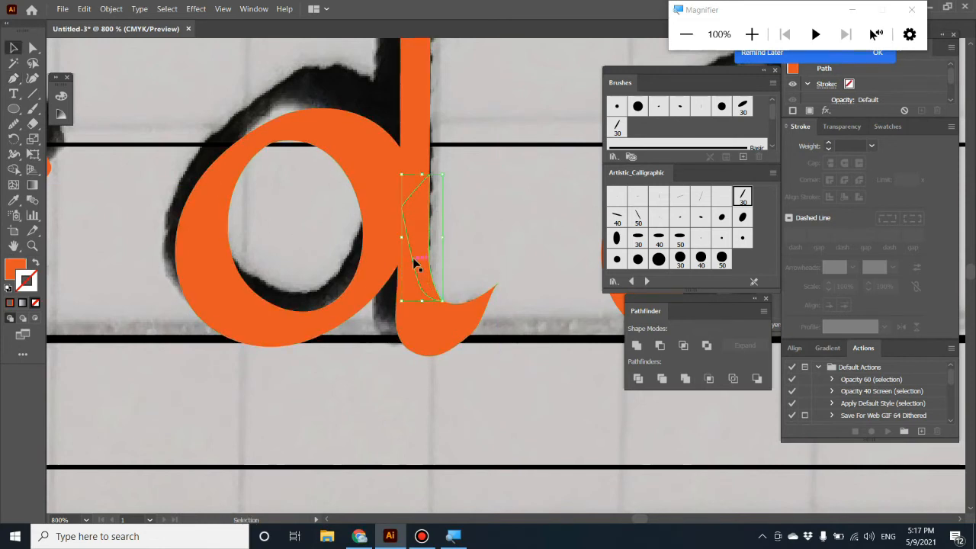
{"action": "left_click", "coordinate": [489, 264]}
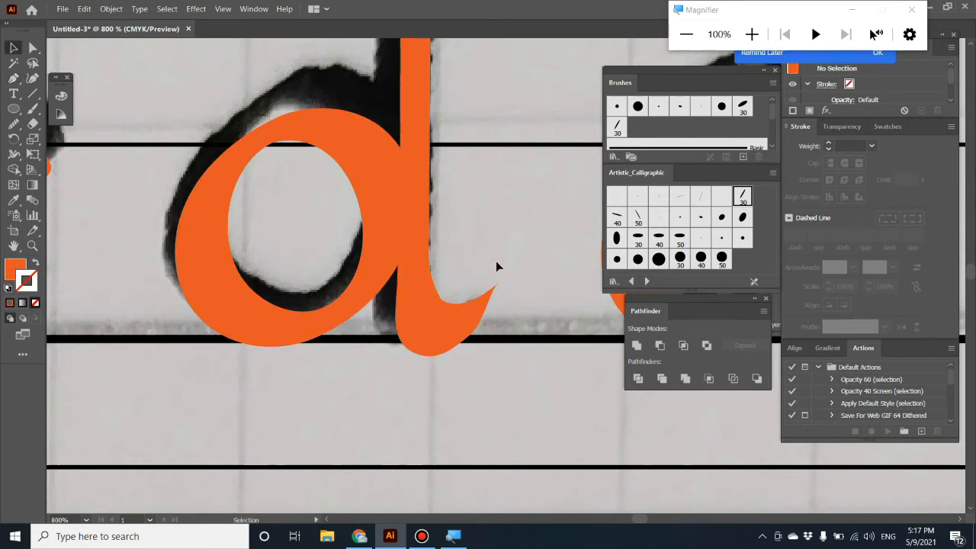
{"action": "left_click_drag", "start_coordinate": [494, 257], "coordinate": [355, 259]}
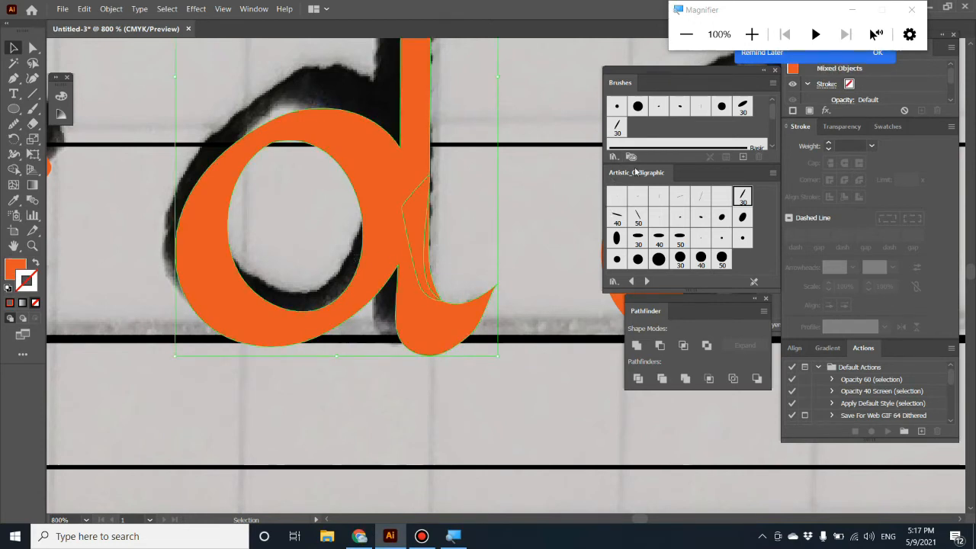
{"action": "left_click", "coordinate": [637, 345]}
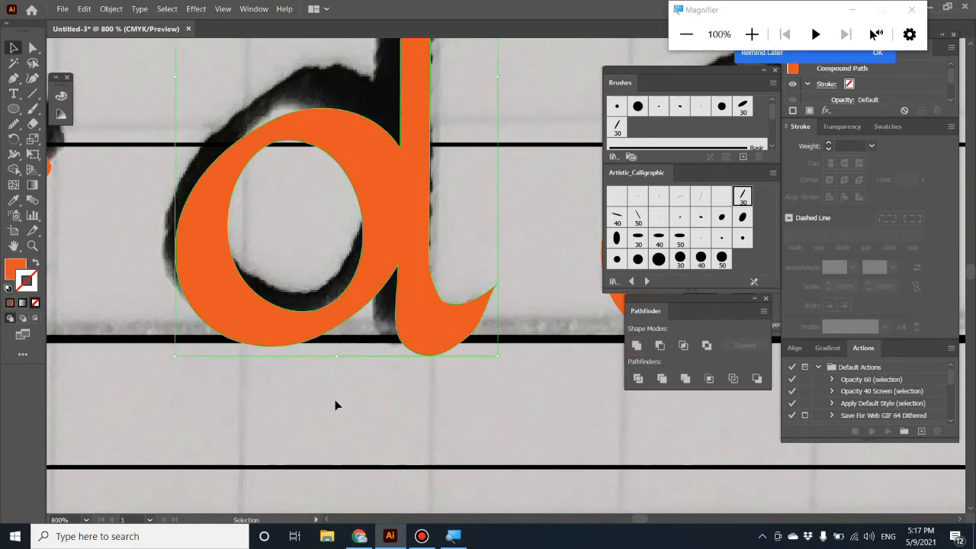
{"action": "left_click", "coordinate": [462, 418]}
Reshape the inner curve of the d's exit tail by adjusting its anchor points to thin the tail
{"action": "left_click", "coordinate": [458, 337]}
{"action": "left_click_drag", "start_coordinate": [533, 327], "coordinate": [483, 348]}
{"action": "scroll", "coordinate": [488, 351], "scroll_direction": "up", "scroll_amount": 5}
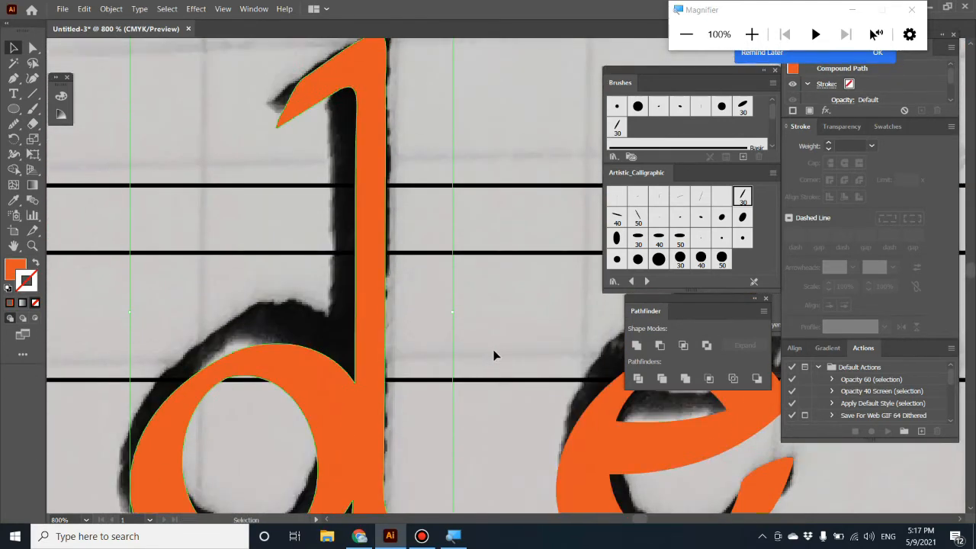
{"action": "scroll", "coordinate": [489, 347], "scroll_direction": "down", "scroll_amount": 5}
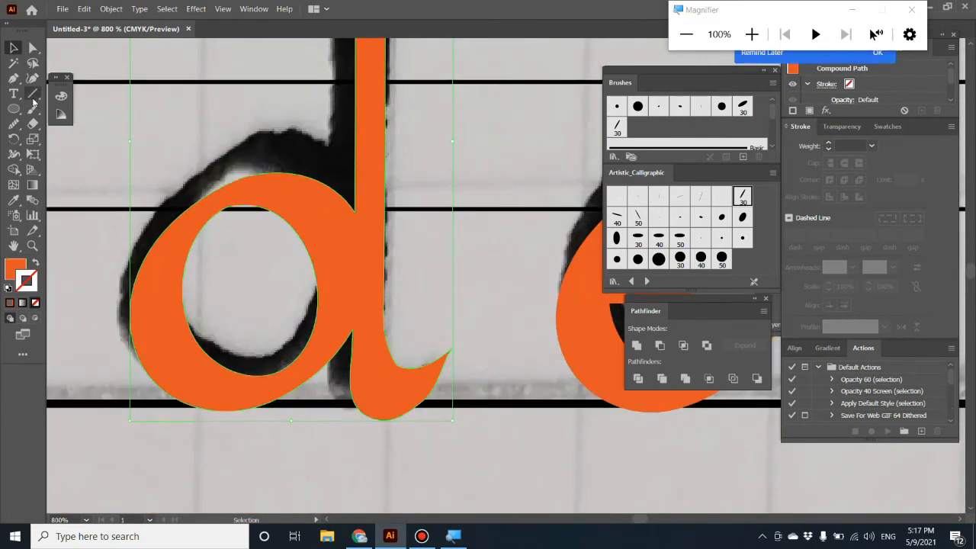
{"action": "left_click", "coordinate": [31, 49]}
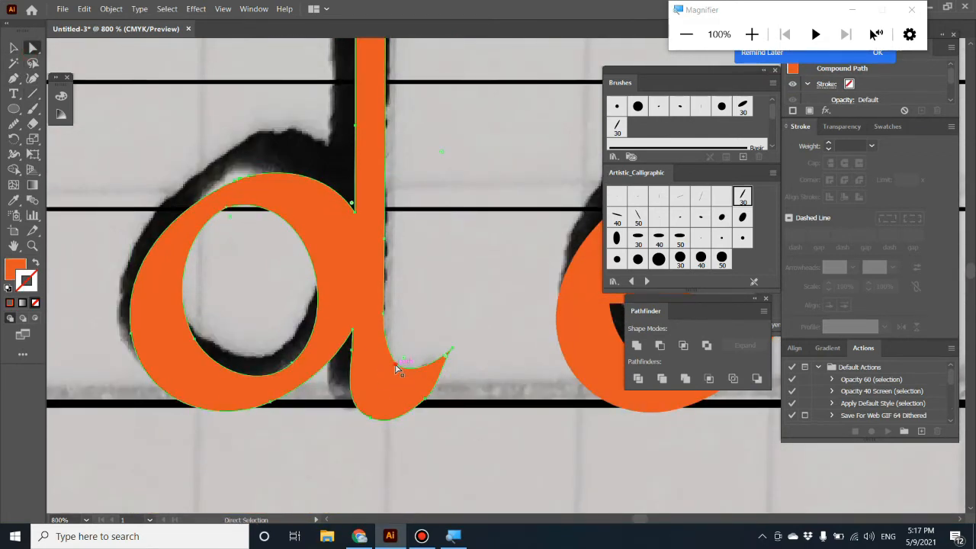
{"action": "mouse_move", "coordinate": [396, 369]}
{"action": "left_mouse_down"}
{"action": "mouse_move", "coordinate": [381, 403]}
{"action": "mouse_move", "coordinate": [400, 392]}
{"action": "mouse_move", "coordinate": [388, 383]}
{"action": "mouse_move", "coordinate": [394, 372]}
{"action": "mouse_move", "coordinate": [415, 374]}
{"action": "mouse_move", "coordinate": [378, 375]}
{"action": "mouse_move", "coordinate": [417, 384]}
{"action": "mouse_move", "coordinate": [450, 354]}
{"action": "left_mouse_up"}
Smooth the tip and inner curve of the d's exit tail with the Smooth tool
{"action": "left_click", "coordinate": [14, 124]}
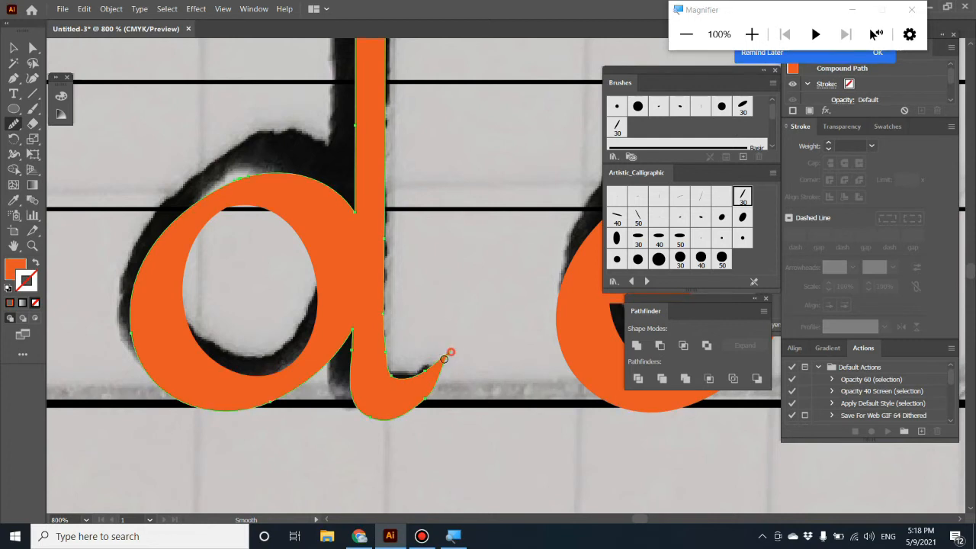
{"action": "mouse_move", "coordinate": [453, 342]}
{"action": "left_mouse_down"}
{"action": "mouse_move", "coordinate": [423, 374]}
{"action": "mouse_move", "coordinate": [398, 374]}
{"action": "mouse_move", "coordinate": [386, 348]}
{"action": "mouse_move", "coordinate": [404, 386]}
{"action": "mouse_move", "coordinate": [392, 371]}
{"action": "mouse_move", "coordinate": [423, 384]}
{"action": "mouse_move", "coordinate": [391, 375]}
{"action": "mouse_move", "coordinate": [426, 368]}
{"action": "mouse_move", "coordinate": [382, 376]}
{"action": "mouse_move", "coordinate": [436, 361]}
{"action": "left_mouse_up"}
{"action": "key", "text": "v"}
{"action": "left_click", "coordinate": [471, 379]}
Draw a closed cutting shape with the Pen tool around the tip of the d's exit tail, its inner edge tracing a rounded end
{"action": "scroll", "coordinate": [458, 374], "scroll_direction": "down", "scroll_amount": 1}
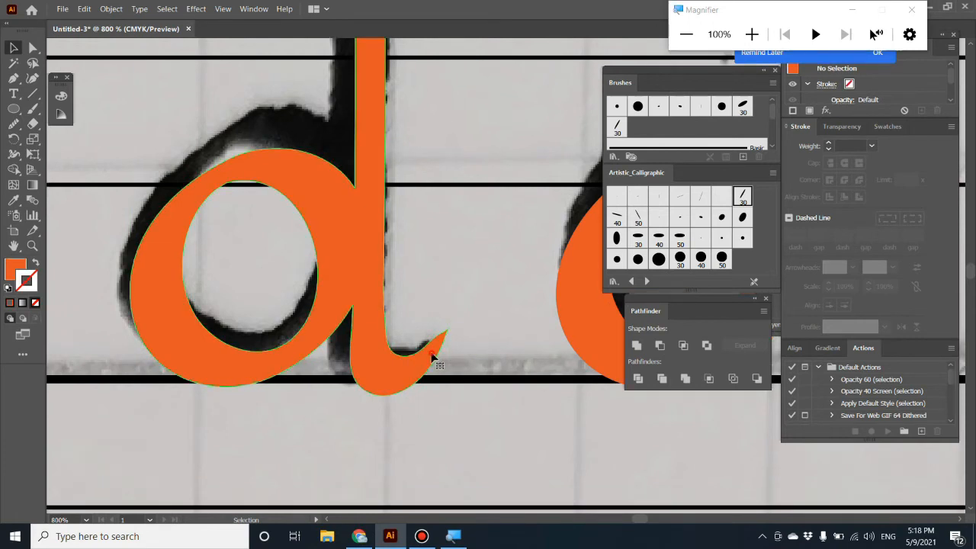
{"action": "left_click", "coordinate": [432, 358]}
{"action": "key", "text": "p"}
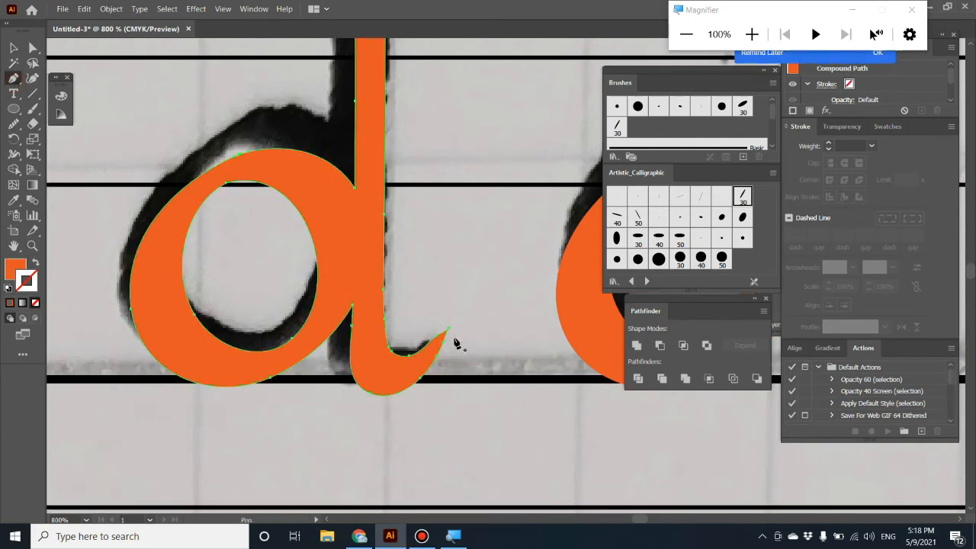
{"action": "key", "text": "ctrl+equal"}
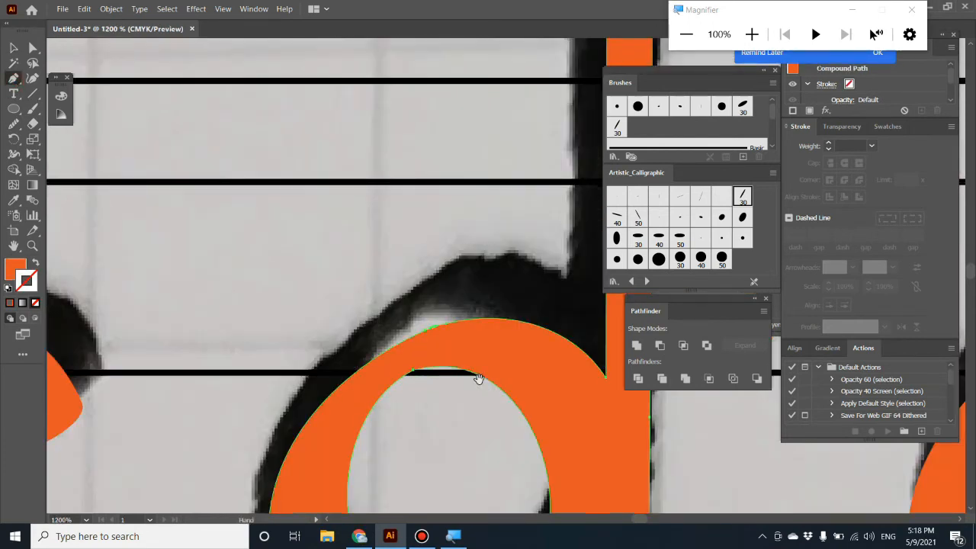
{"action": "key", "text": "ctrl+equal"}
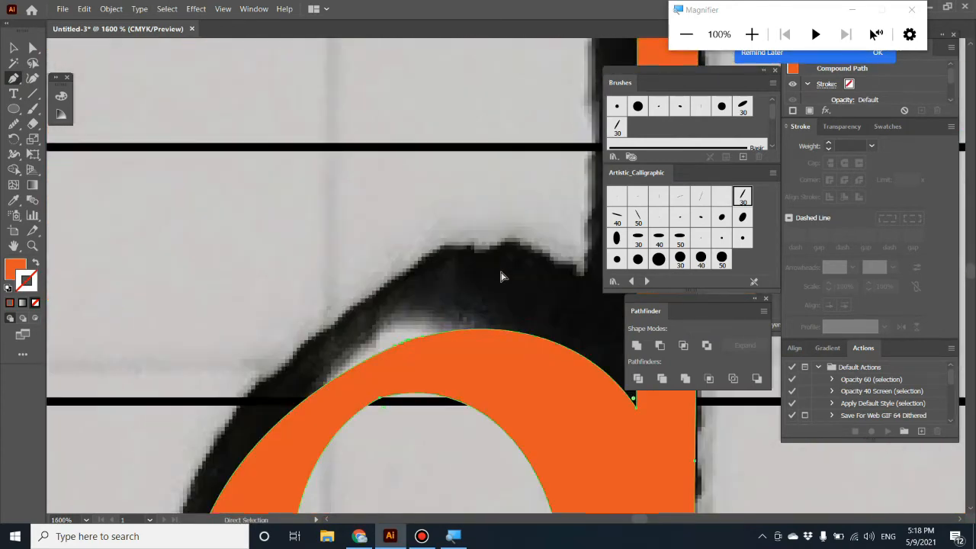
{"action": "scroll", "coordinate": [488, 252], "scroll_direction": "right", "scroll_amount": 5}
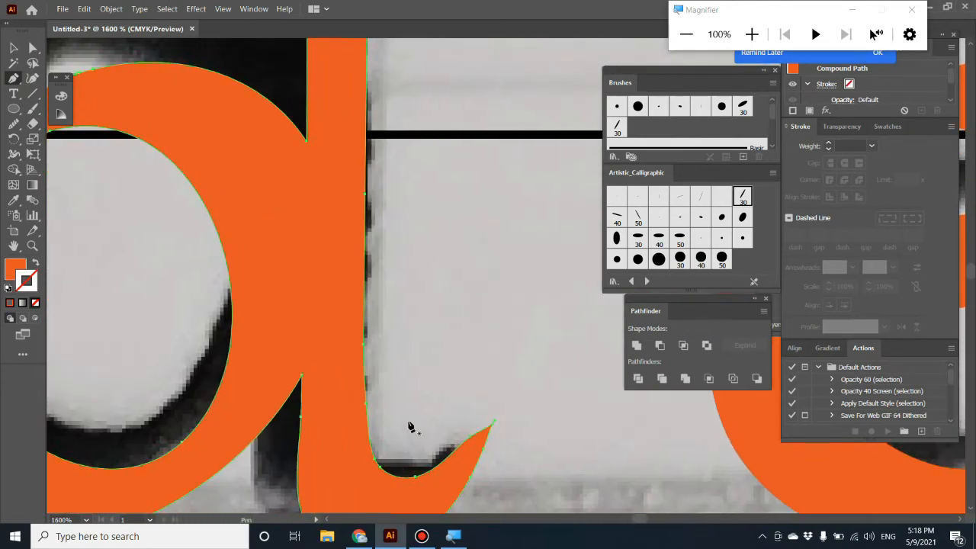
{"action": "scroll", "coordinate": [419, 416], "scroll_direction": "down", "scroll_amount": 3}
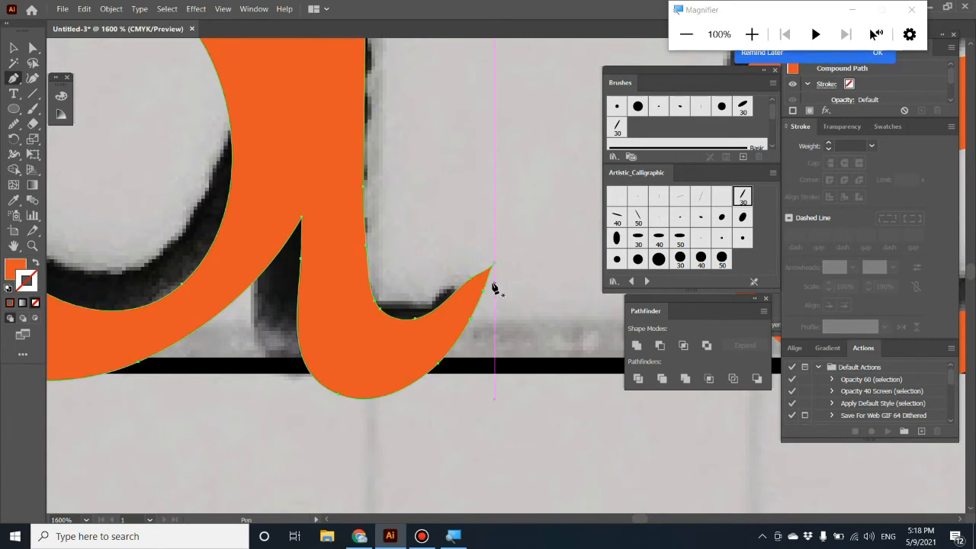
{"action": "left_click_drag", "start_coordinate": [484, 307], "coordinate": [444, 294]}
{"action": "left_click", "coordinate": [442, 263]}
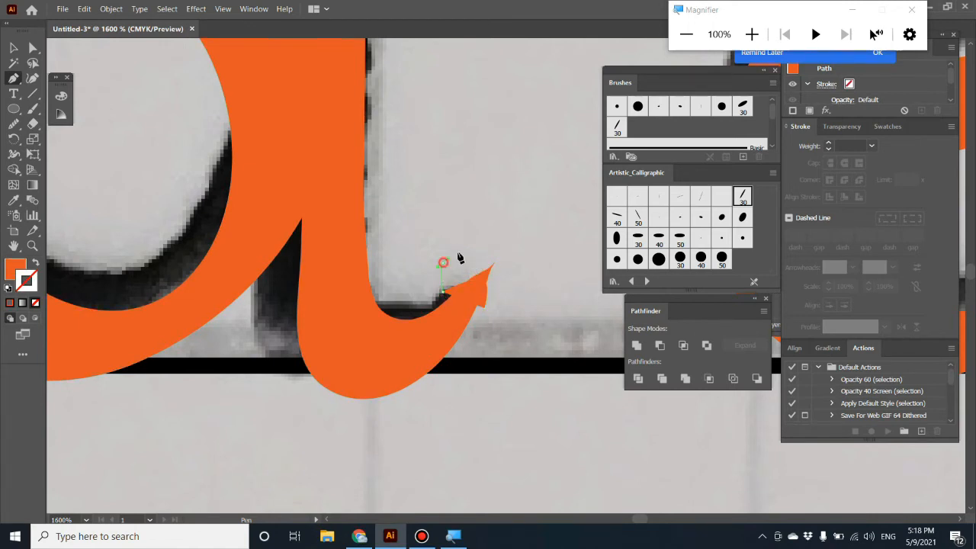
{"action": "left_click_drag", "start_coordinate": [513, 226], "coordinate": [542, 286]}
{"action": "left_click_drag", "start_coordinate": [538, 286], "coordinate": [485, 312]}
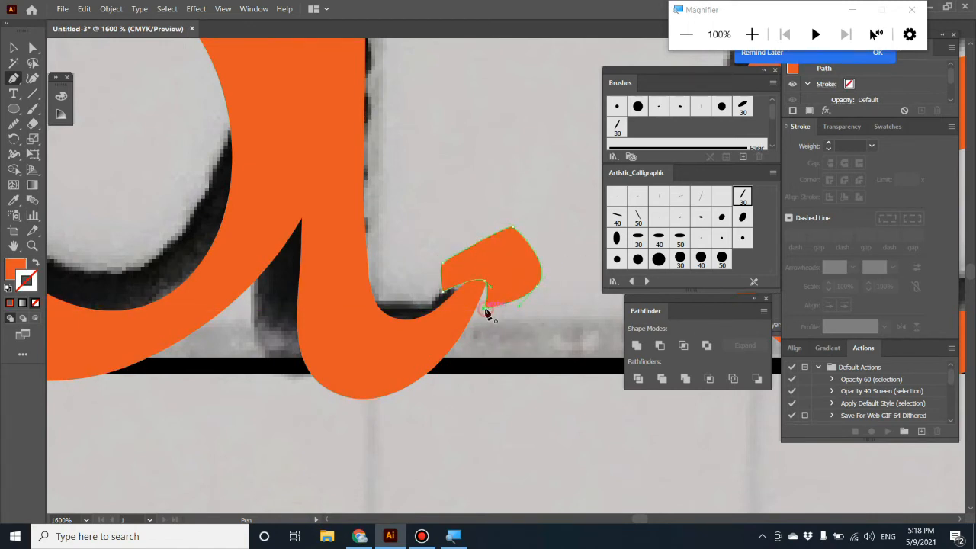
Divide the letter d with the cutting shape and delete the surplus pieces to round off the exit tail's tip
{"action": "key", "text": "v"}
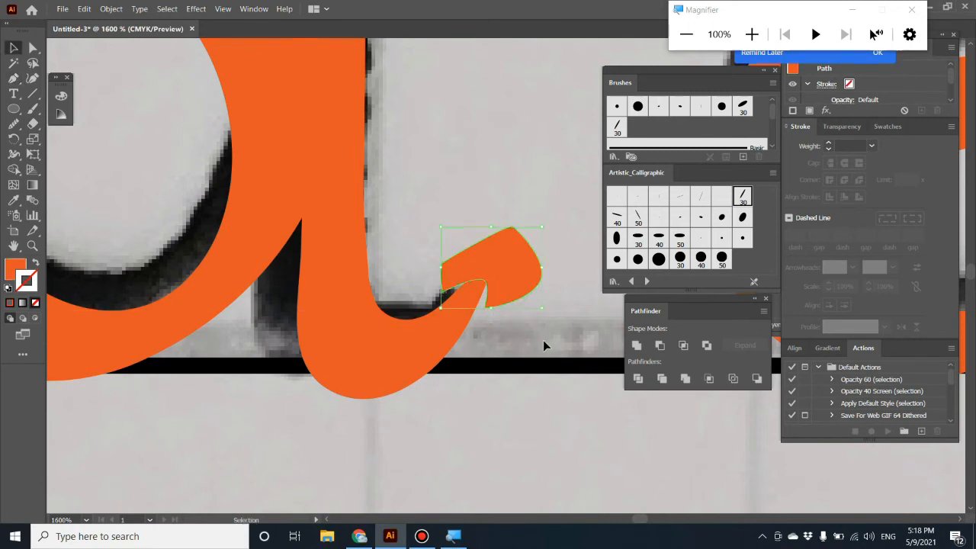
{"action": "left_click", "coordinate": [542, 341]}
{"action": "key", "text": "ctrl+a"}
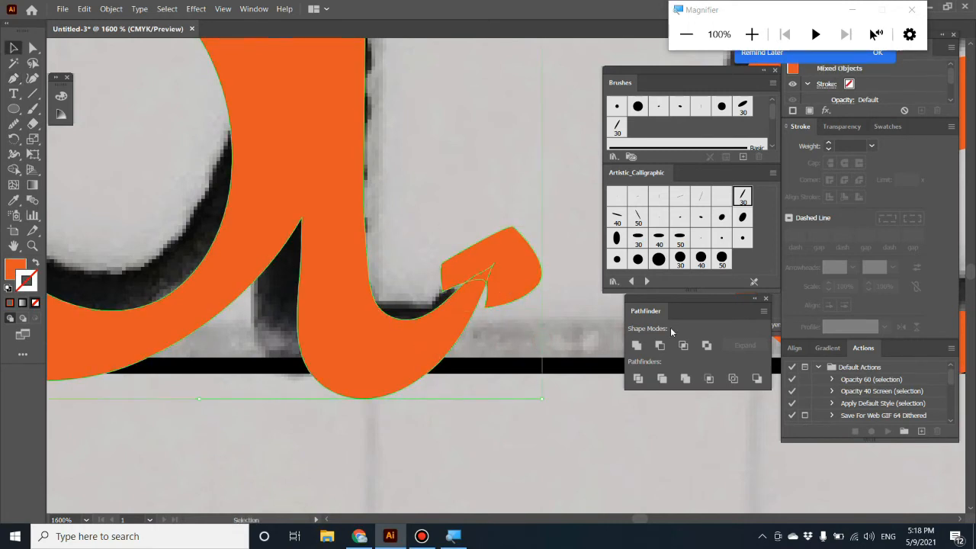
{"action": "left_click", "coordinate": [638, 379]}
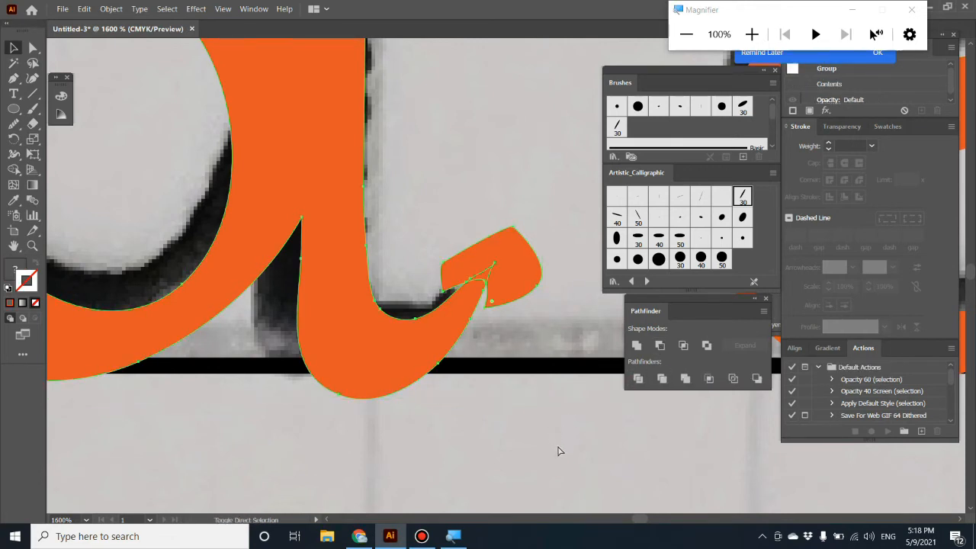
{"action": "left_click", "coordinate": [561, 467]}
{"action": "left_click", "coordinate": [530, 250]}
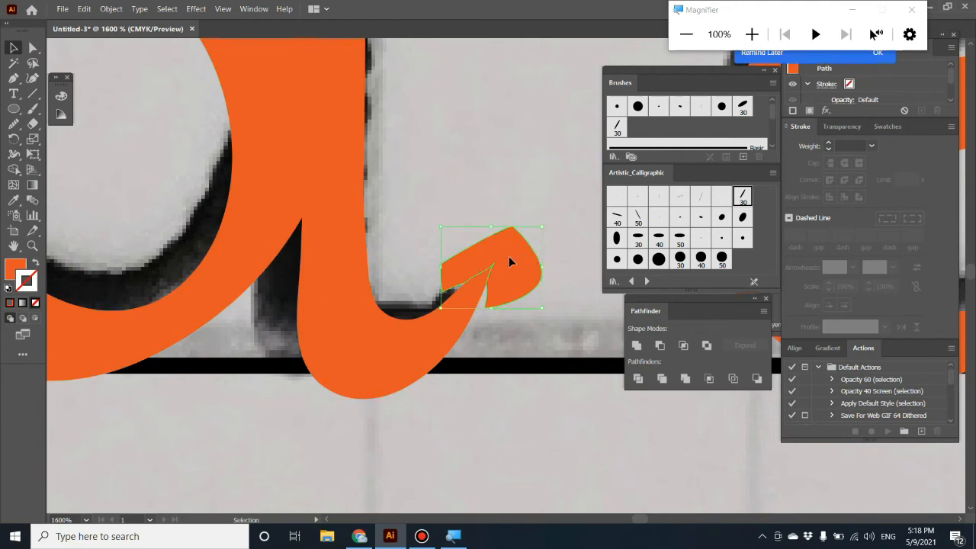
{"action": "key", "text": "Delete"}
{"action": "key", "text": "Delete"}
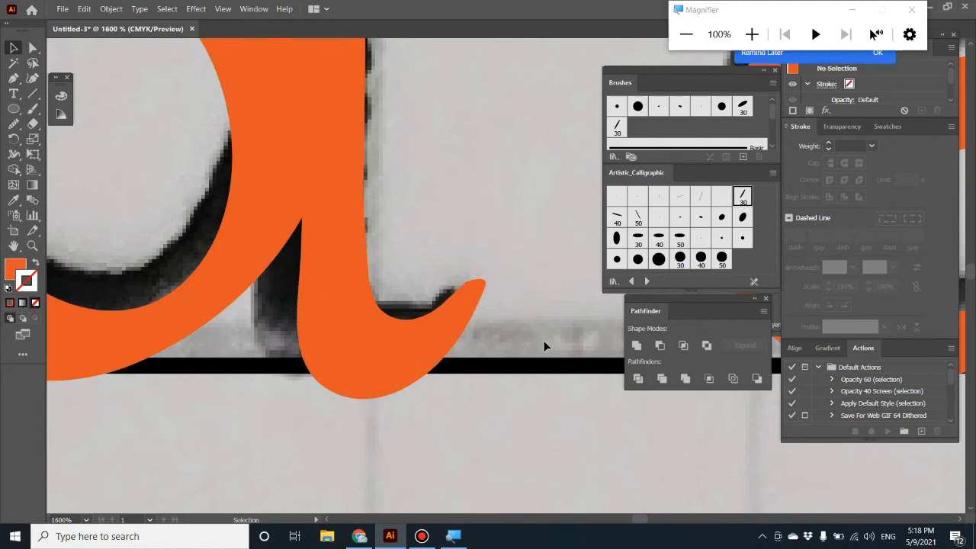
Draw a closed cutting shape with the Pen tool over the pointed end of the serif at the top of the d's stem
{"action": "key", "text": "ctrl+minus"}
{"action": "key", "text": "ctrl+minus"}
{"action": "key", "text": "ctrl+minus"}
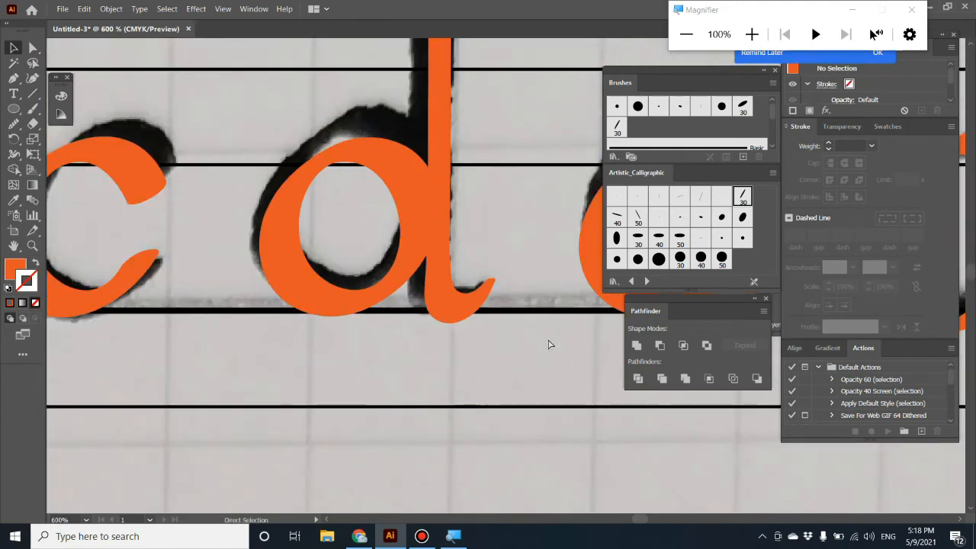
{"action": "key", "text": "ctrl+minus"}
{"action": "scroll", "coordinate": [531, 329], "scroll_direction": "up", "scroll_amount": 1}
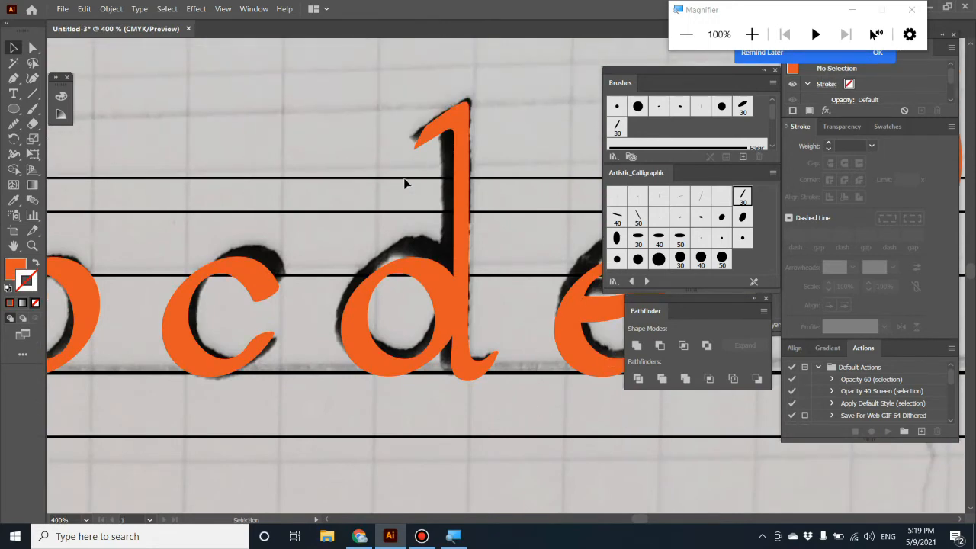
{"action": "key", "text": "ctrl+plus"}
{"action": "key", "text": "ctrl+plus"}
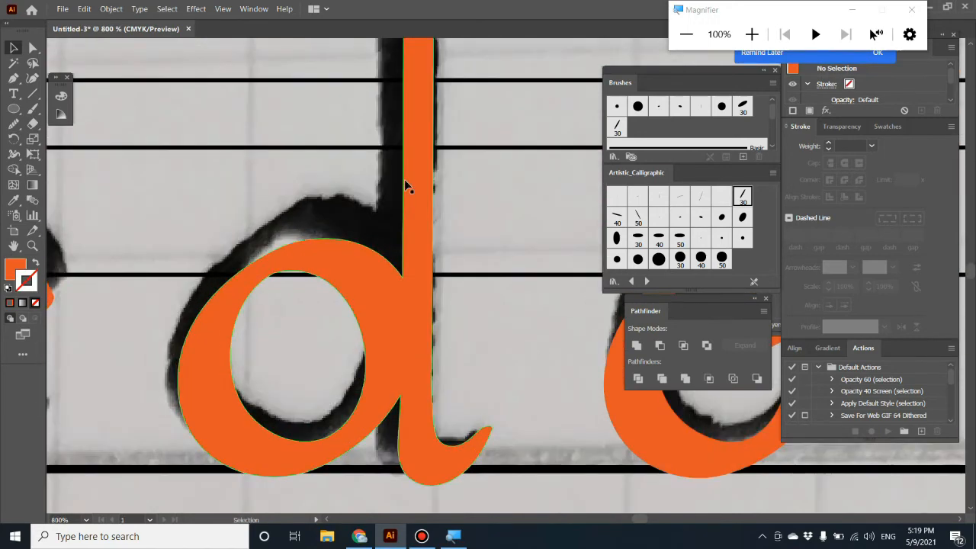
{"action": "left_click_drag", "start_coordinate": [404, 179], "coordinate": [501, 388]}
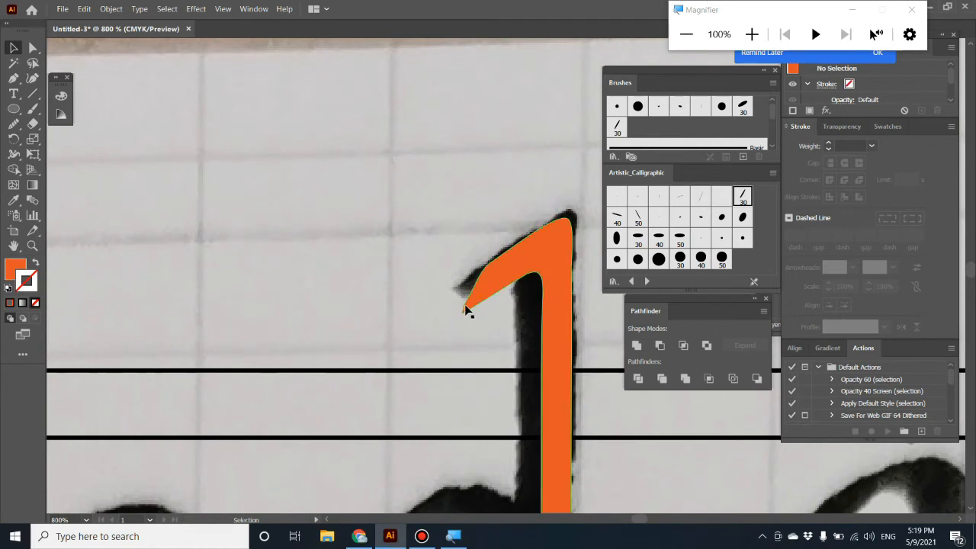
{"action": "key", "text": "ctrl+plus"}
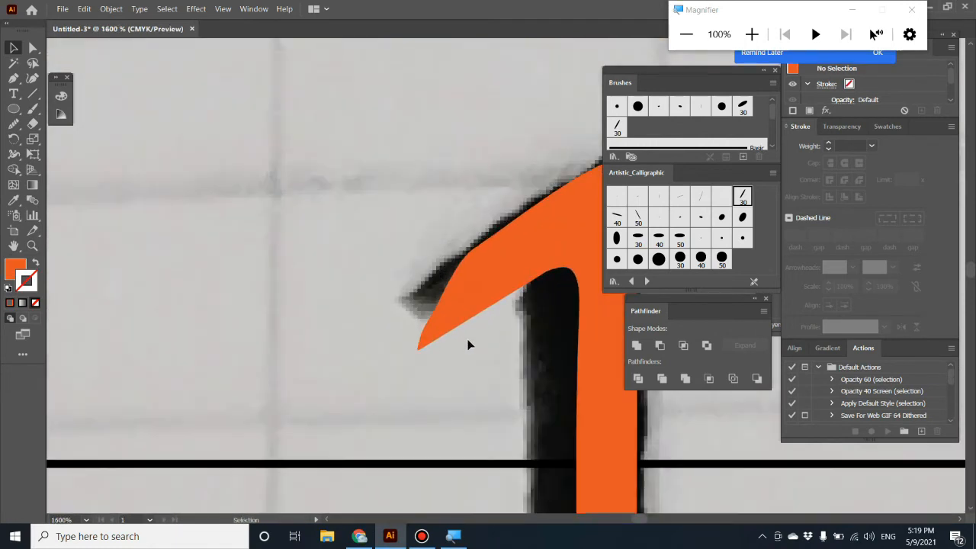
{"action": "scroll", "coordinate": [435, 279], "scroll_direction": "down", "scroll_amount": 3}
{"action": "left_click", "coordinate": [13, 78]}
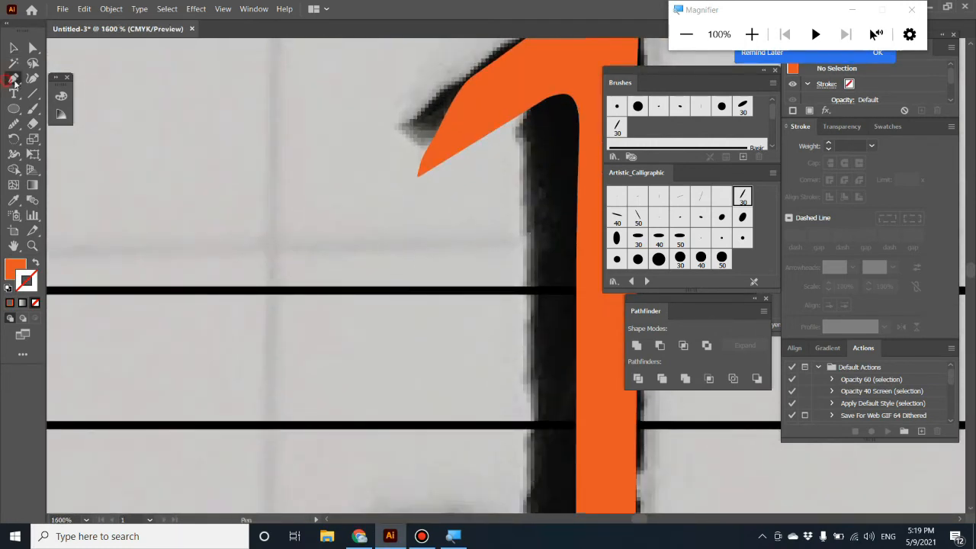
{"action": "left_click", "coordinate": [425, 167], "text": "ctrl"}
{"action": "mouse_move", "coordinate": [430, 172]}
{"action": "left_mouse_down"}
{"action": "mouse_move", "coordinate": [458, 169]}
{"action": "mouse_move", "coordinate": [406, 203]}
{"action": "mouse_move", "coordinate": [388, 157]}
{"action": "mouse_move", "coordinate": [415, 156]}
{"action": "left_mouse_up"}
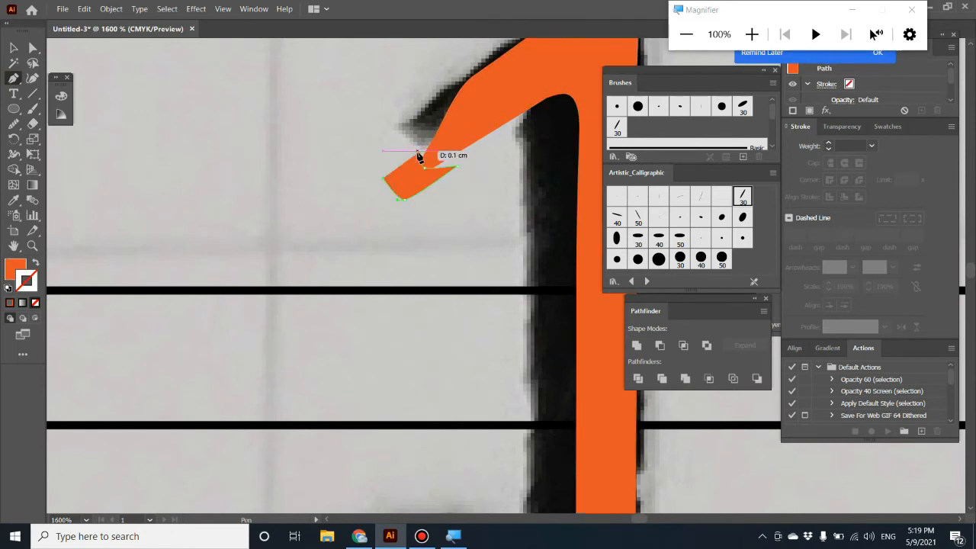
Divide the d with the serif cutting shape, ungroup the result and delete the cutter and the pointed tip
{"action": "left_click", "coordinate": [13, 47]}
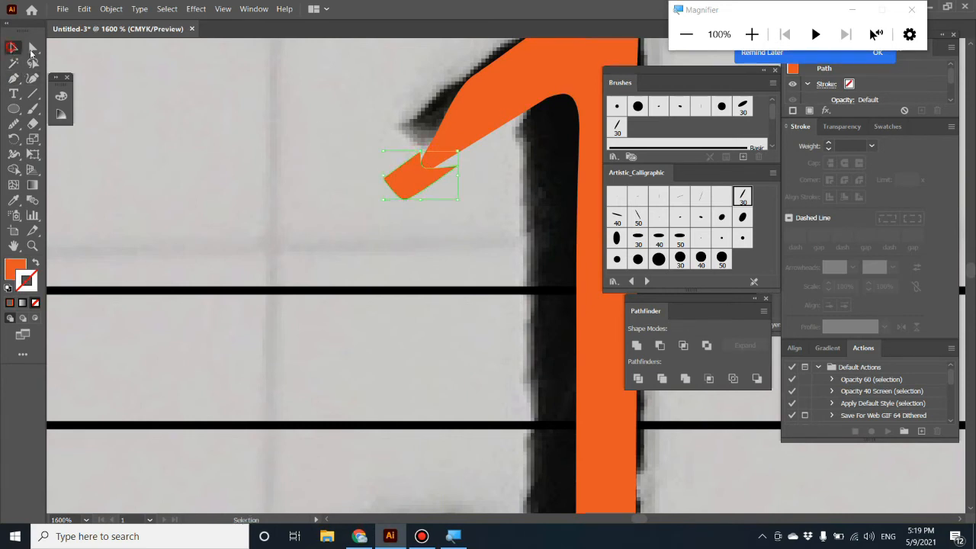
{"action": "key", "text": "ctrl+a"}
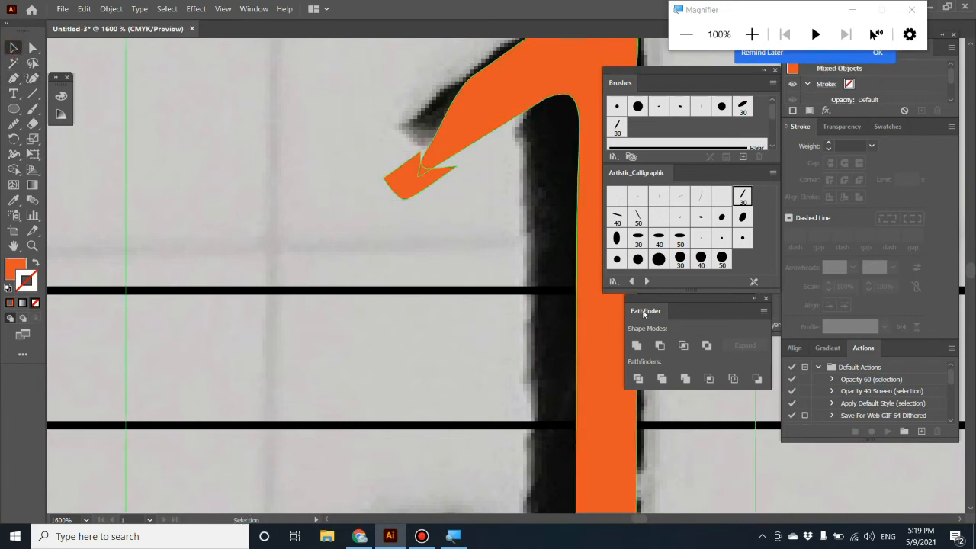
{"action": "left_click", "coordinate": [642, 380]}
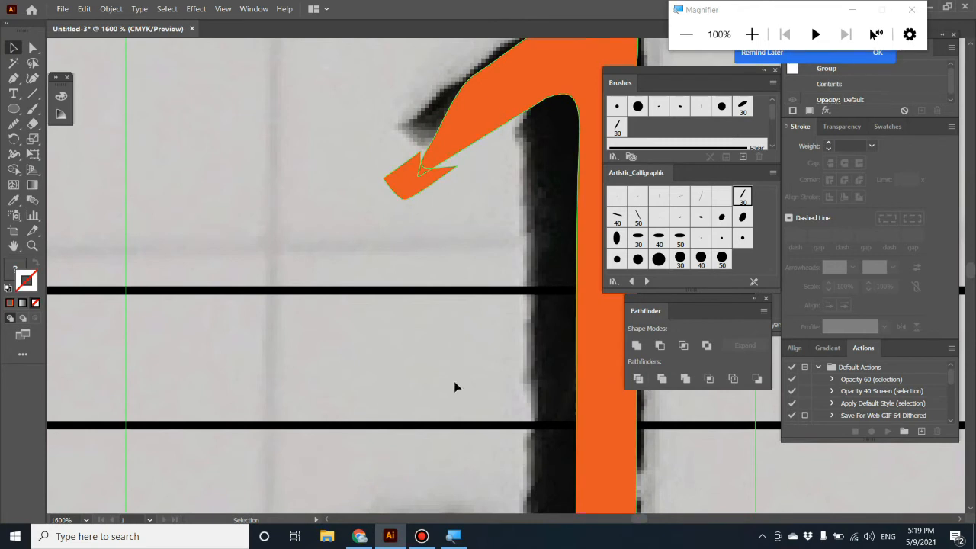
{"action": "key", "text": "ctrl+shift+g"}
{"action": "left_click", "coordinate": [357, 221]}
{"action": "left_click", "coordinate": [395, 176]}
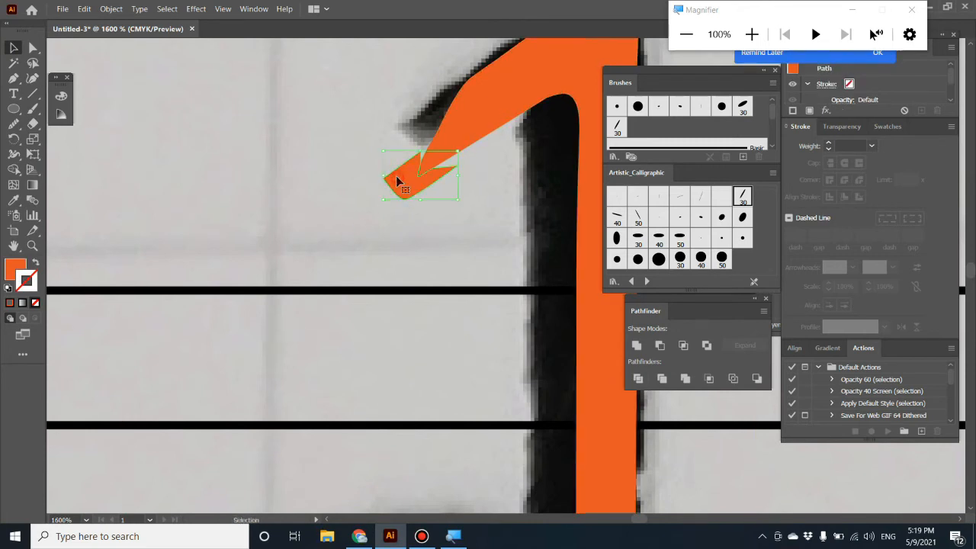
{"action": "key", "text": "Delete"}
{"action": "left_click", "coordinate": [425, 174]}
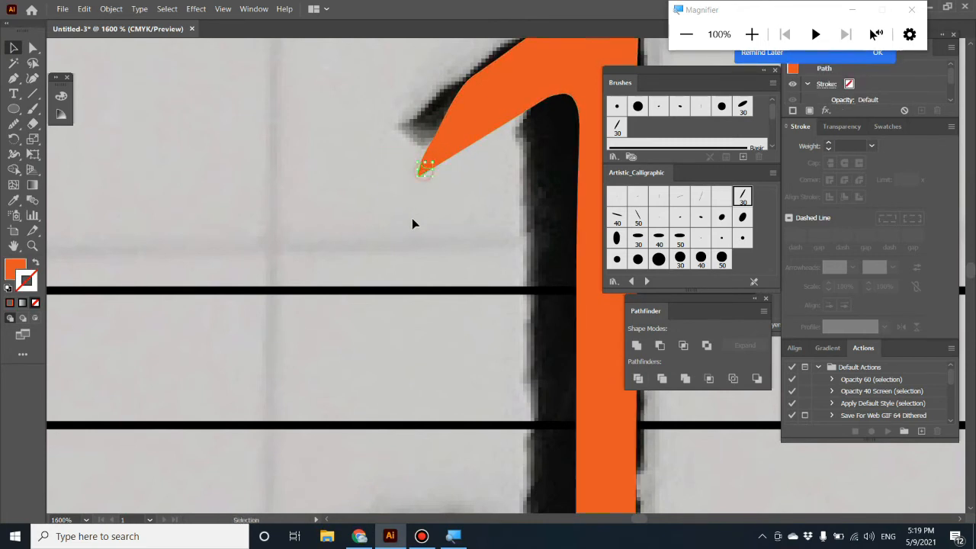
{"action": "key", "text": "Delete"}
Smooth the blunted tip and the outer edge of the d's top serif with the Smooth tool
{"action": "left_click", "coordinate": [457, 144]}
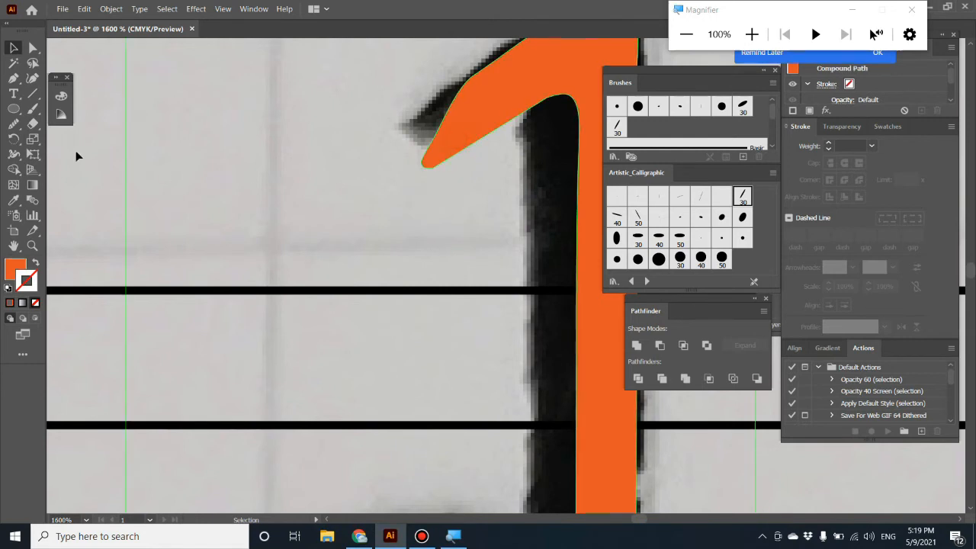
{"action": "left_click", "coordinate": [13, 124]}
{"action": "left_click_drag", "start_coordinate": [432, 166], "coordinate": [427, 169]}
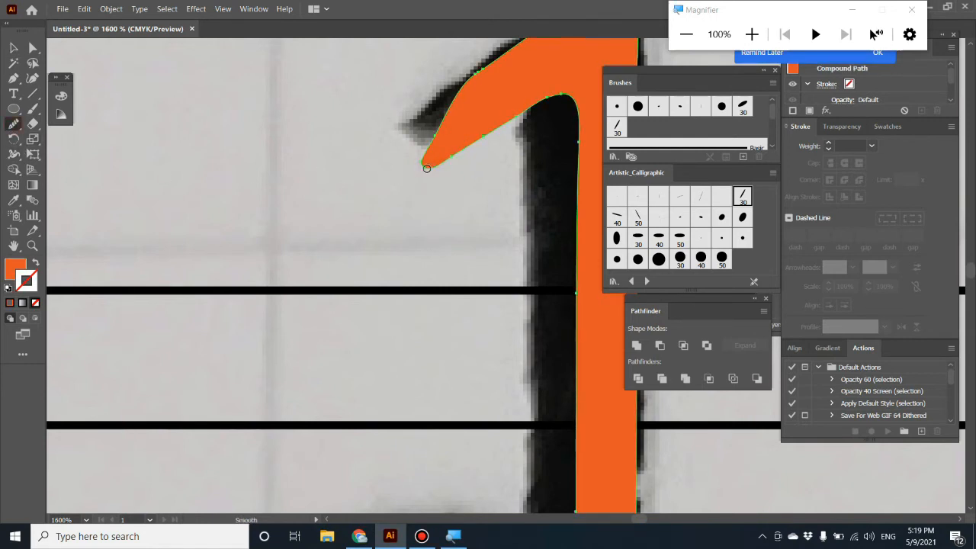
{"action": "left_click_drag", "start_coordinate": [439, 131], "coordinate": [462, 81]}
{"action": "mouse_move", "coordinate": [434, 131]}
{"action": "left_mouse_down"}
{"action": "mouse_move", "coordinate": [452, 67]}
{"action": "mouse_move", "coordinate": [469, 79]}
{"action": "left_mouse_up"}
{"action": "scroll", "coordinate": [370, 235], "scroll_direction": "up", "scroll_amount": 3}
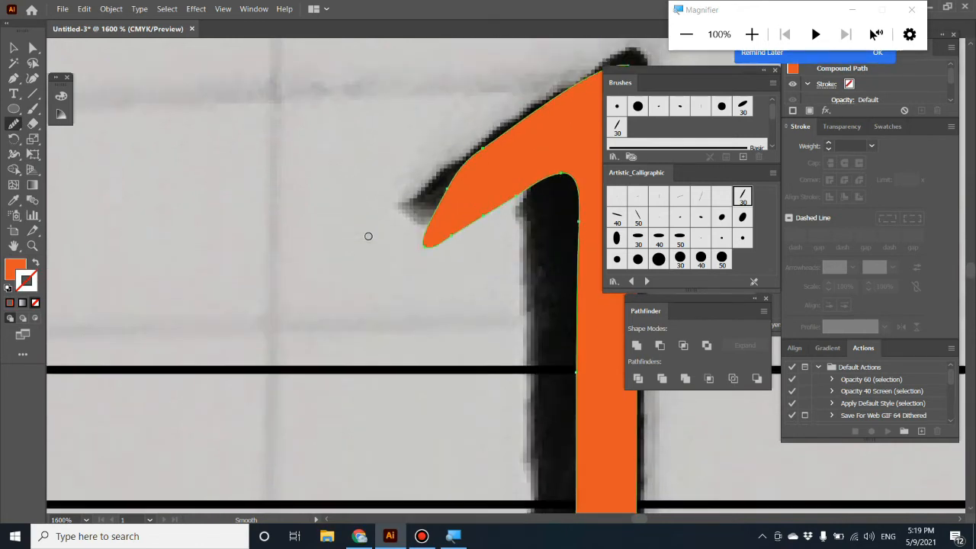
Expand the appearance of the letter c's brush stroke into a filled outline
{"action": "scroll", "coordinate": [412, 303], "scroll_direction": "down", "scroll_amount": 2}
{"action": "scroll", "coordinate": [413, 305], "scroll_direction": "down", "scroll_amount": 4}
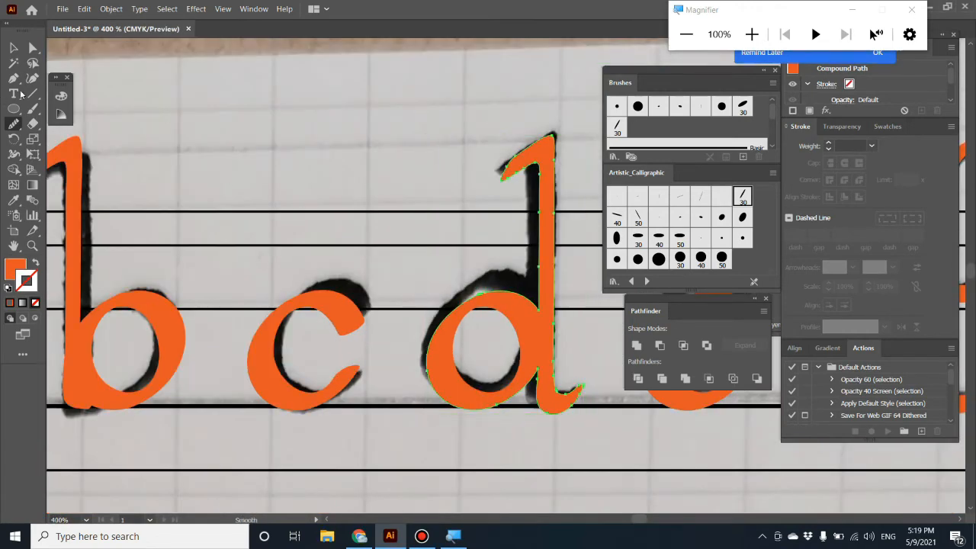
{"action": "left_click", "coordinate": [13, 47]}
{"action": "left_click", "coordinate": [280, 385]}
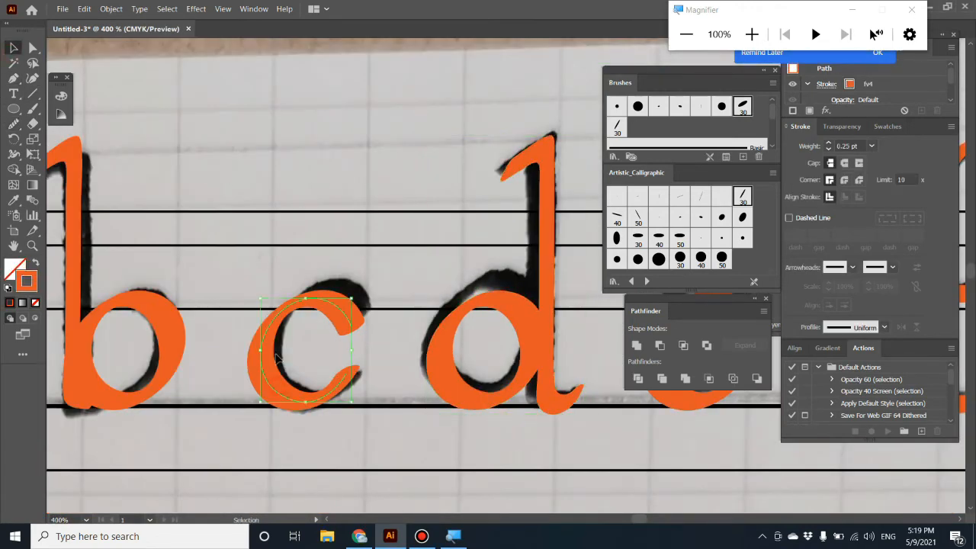
{"action": "left_click", "coordinate": [111, 9]}
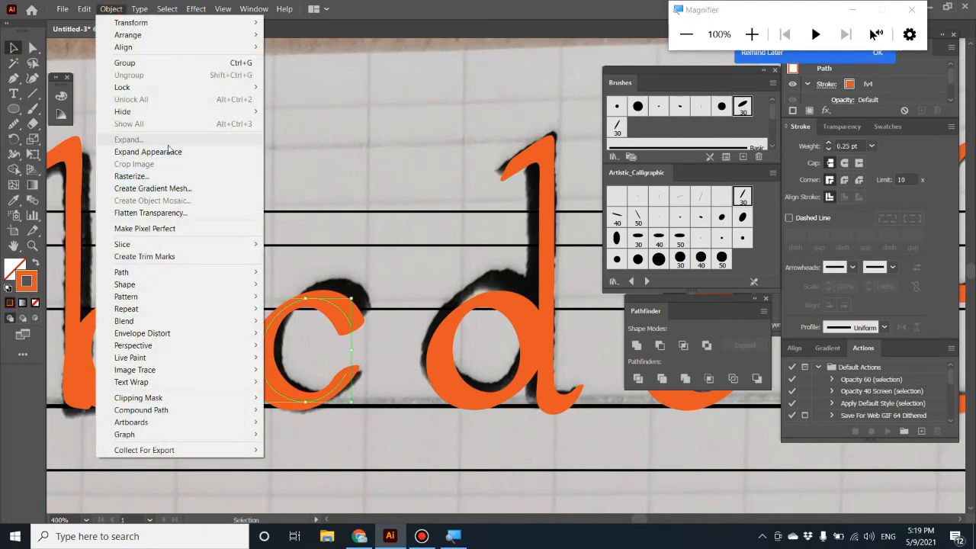
{"action": "left_click", "coordinate": [172, 152]}
{"action": "left_click", "coordinate": [211, 264]}
Expand the appearance of the letter b's stem and bowl brush strokes and unite them into one shape
{"action": "left_click_drag", "start_coordinate": [211, 264], "coordinate": [404, 231]}
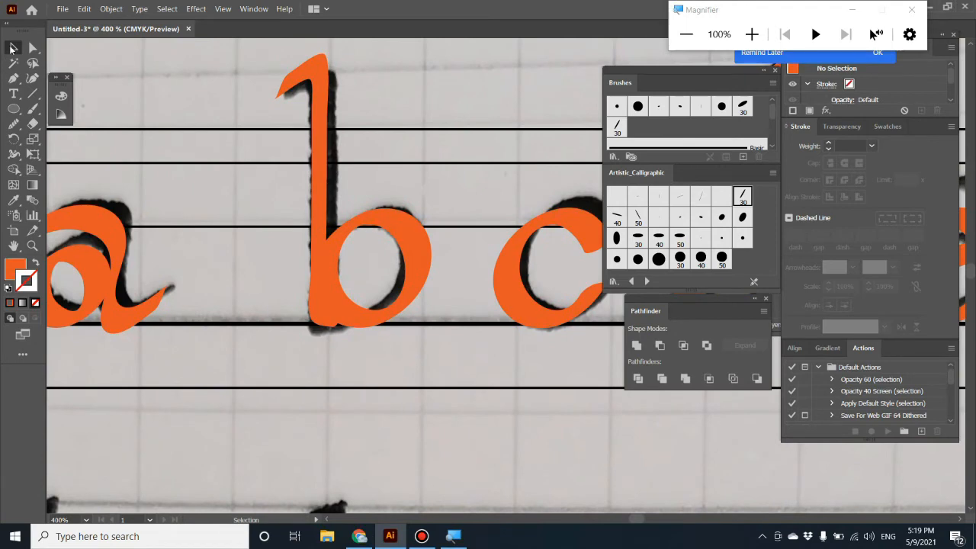
{"action": "left_click_drag", "start_coordinate": [483, 349], "coordinate": [229, 364]}
{"action": "left_click", "coordinate": [530, 195]}
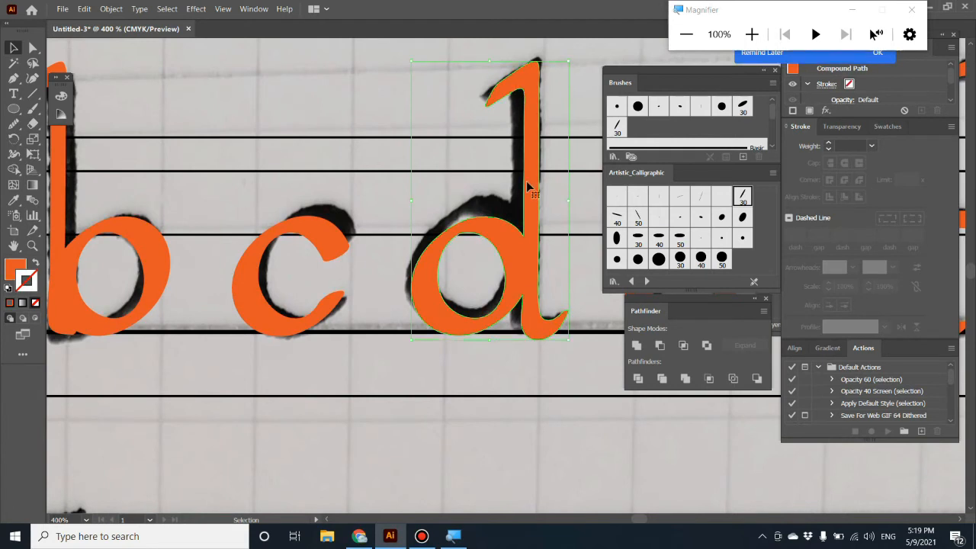
{"action": "key", "text": "space"}
{"action": "mouse_move", "coordinate": [54, 144]}
{"action": "left_mouse_down"}
{"action": "mouse_move", "coordinate": [276, 152]}
{"action": "mouse_move", "coordinate": [287, 175]}
{"action": "left_mouse_up"}
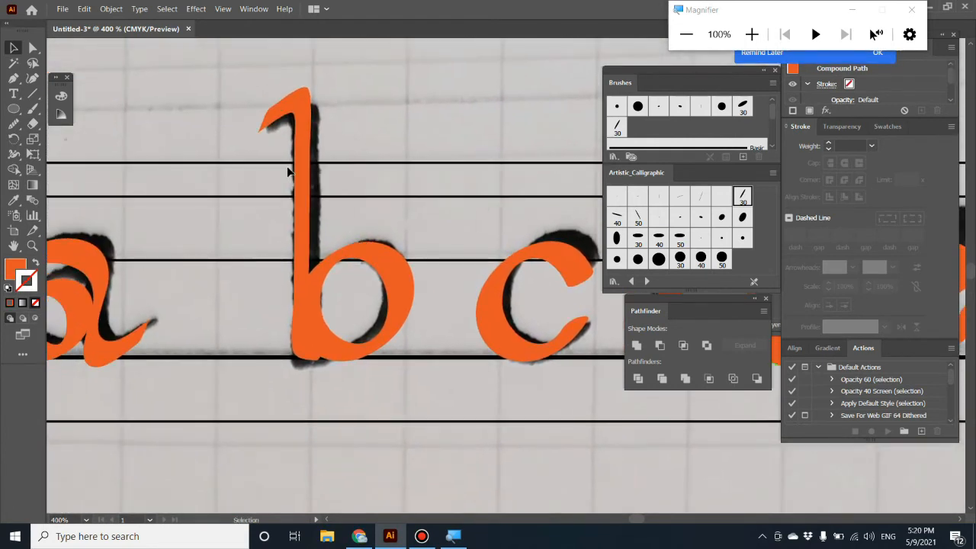
{"action": "left_click", "coordinate": [302, 171]}
{"action": "key", "text": "ctrl+shift+a"}
{"action": "left_click", "coordinate": [361, 171]}
{"action": "left_click", "coordinate": [385, 378]}
{"action": "left_click", "coordinate": [268, 128]}
{"action": "left_click", "coordinate": [111, 9]}
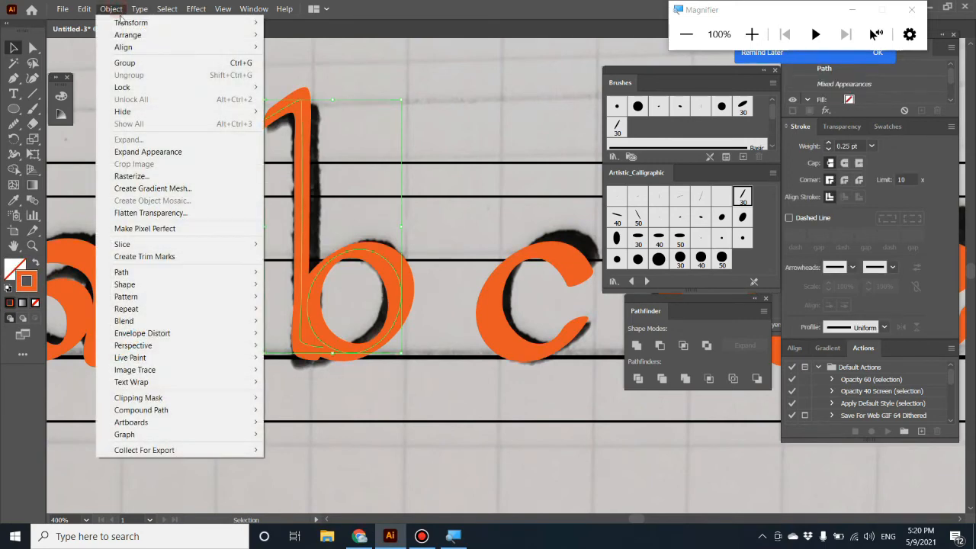
{"action": "left_click", "coordinate": [191, 156]}
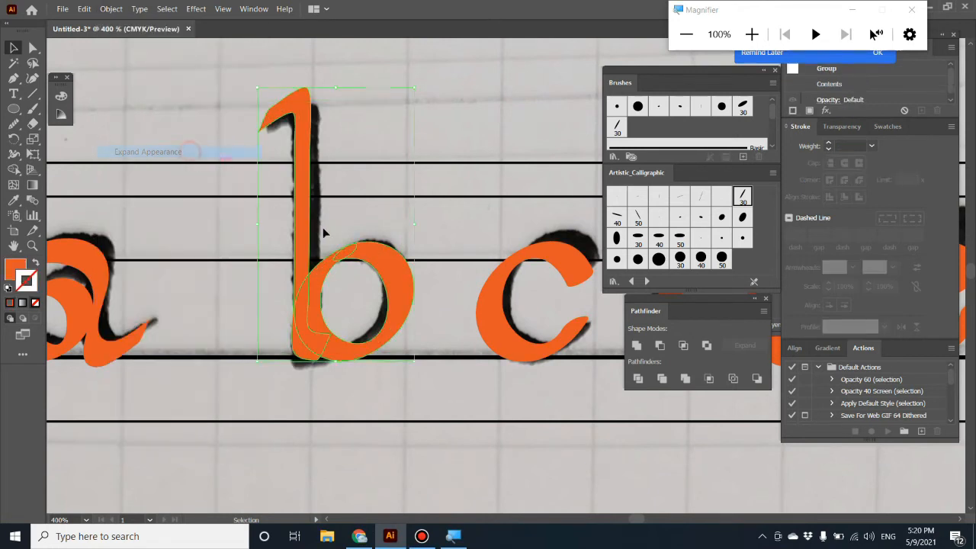
{"action": "left_click", "coordinate": [638, 348]}
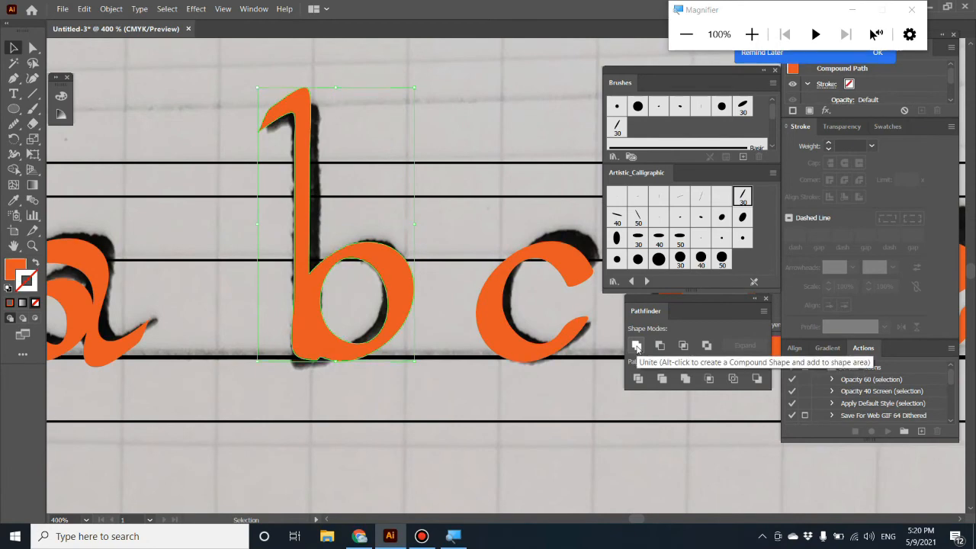
{"action": "left_click", "coordinate": [238, 249]}
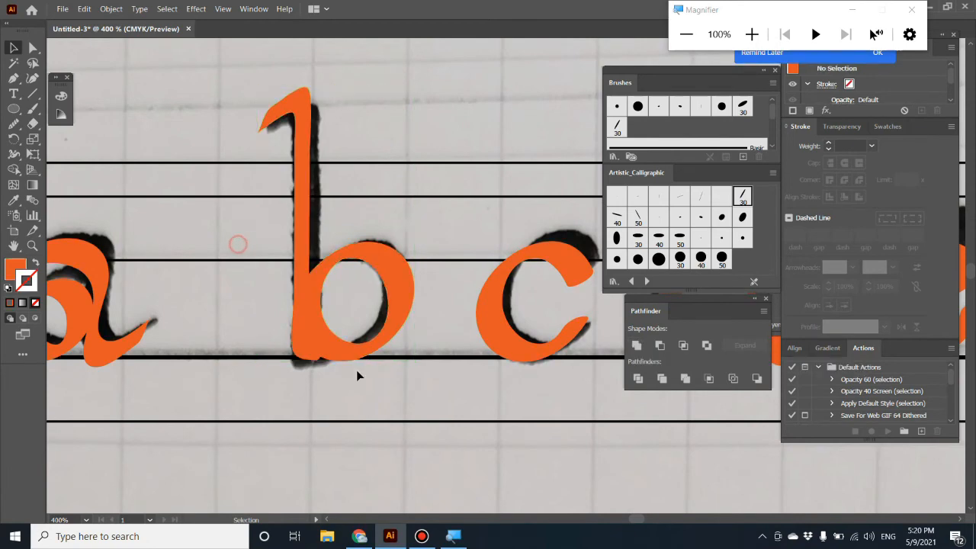
Draw a small closed patch with the Pen tool over the notch where the b's stem meets the bowl at the baseline
{"action": "key", "text": "ctrl+plus"}
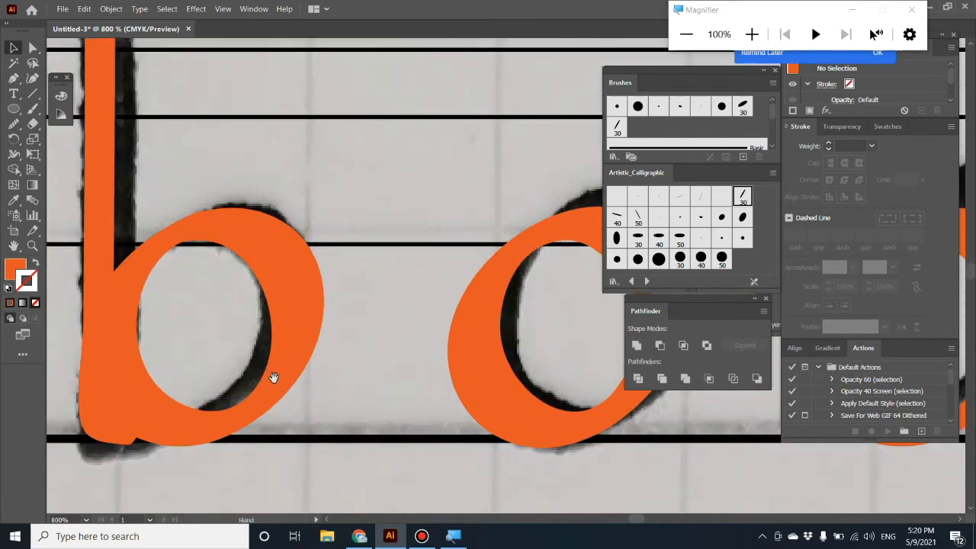
{"action": "left_click_drag", "start_coordinate": [272, 377], "coordinate": [466, 168]}
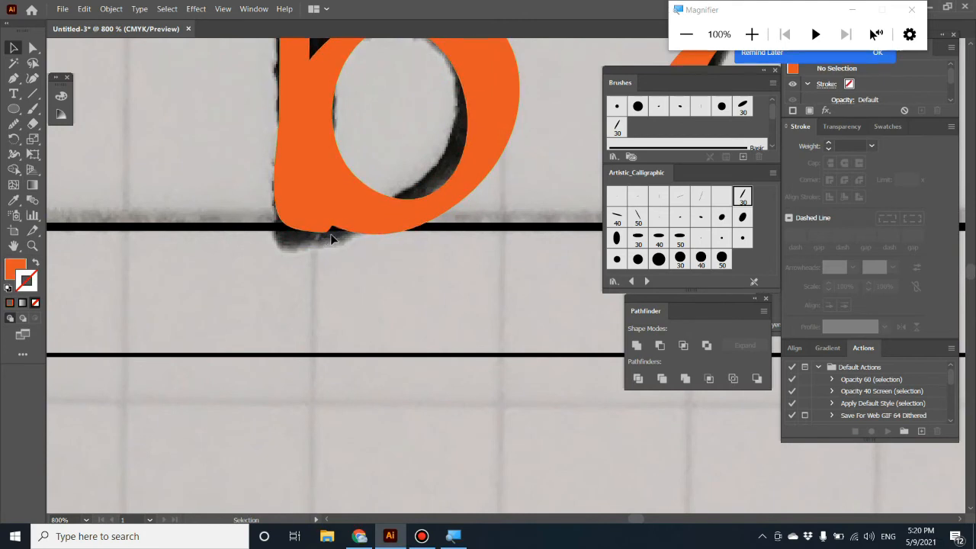
{"action": "key", "text": "p"}
{"action": "left_click_drag", "start_coordinate": [369, 234], "coordinate": [329, 205]}
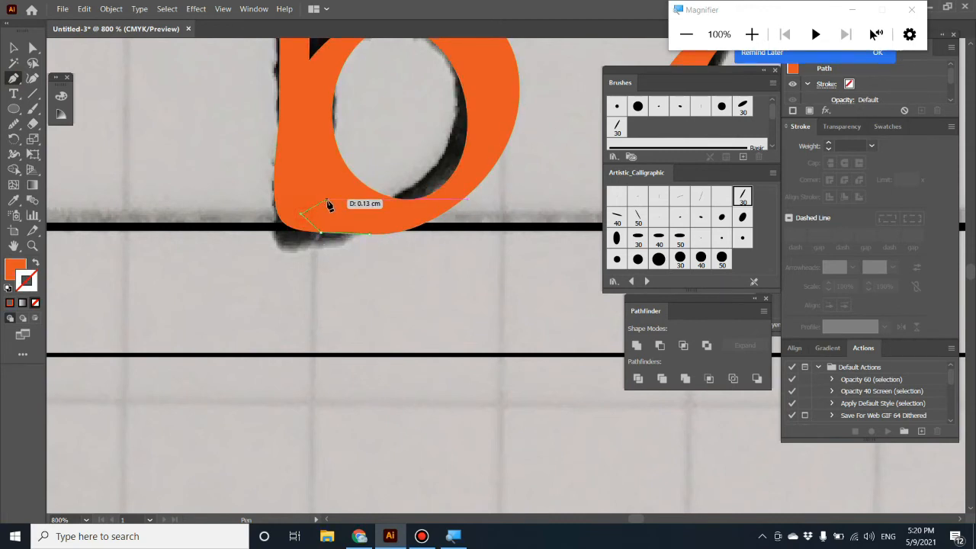
{"action": "left_click", "coordinate": [327, 200]}
{"action": "left_click", "coordinate": [377, 213]}
{"action": "left_click", "coordinate": [370, 234]}
Unite the patch with the letter b to fill the notch at its base
{"action": "key", "text": "v"}
{"action": "left_click", "coordinate": [430, 268]}
{"action": "left_click", "coordinate": [305, 229]}
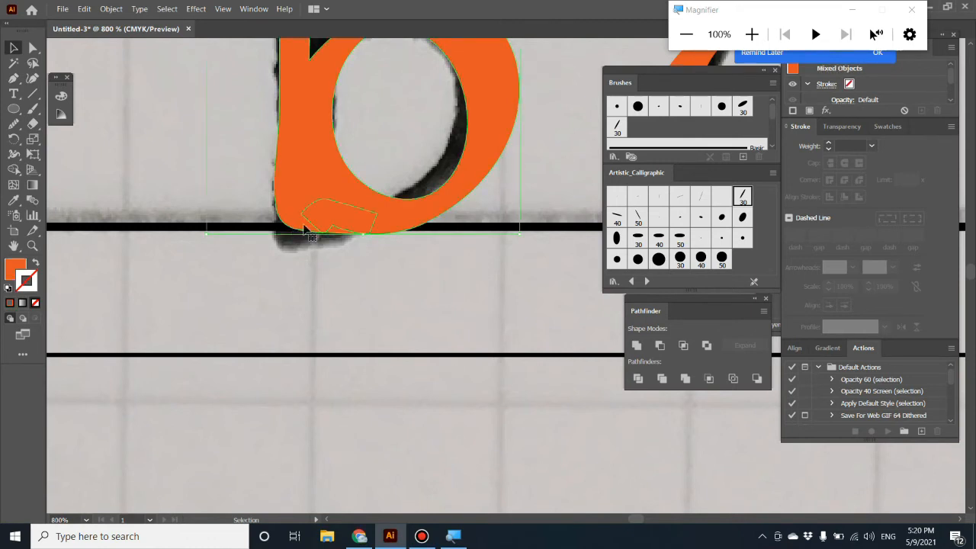
{"action": "left_click", "coordinate": [637, 345]}
{"action": "left_click", "coordinate": [344, 344]}
Draw a closed cutting shape with the Pen tool along the bulging outer edge at the base of the b's stem
{"action": "scroll", "coordinate": [430, 400], "scroll_direction": "up", "scroll_amount": 2}
{"action": "scroll", "coordinate": [430, 399], "scroll_direction": "up", "scroll_amount": 3}
{"action": "left_click", "coordinate": [298, 290]}
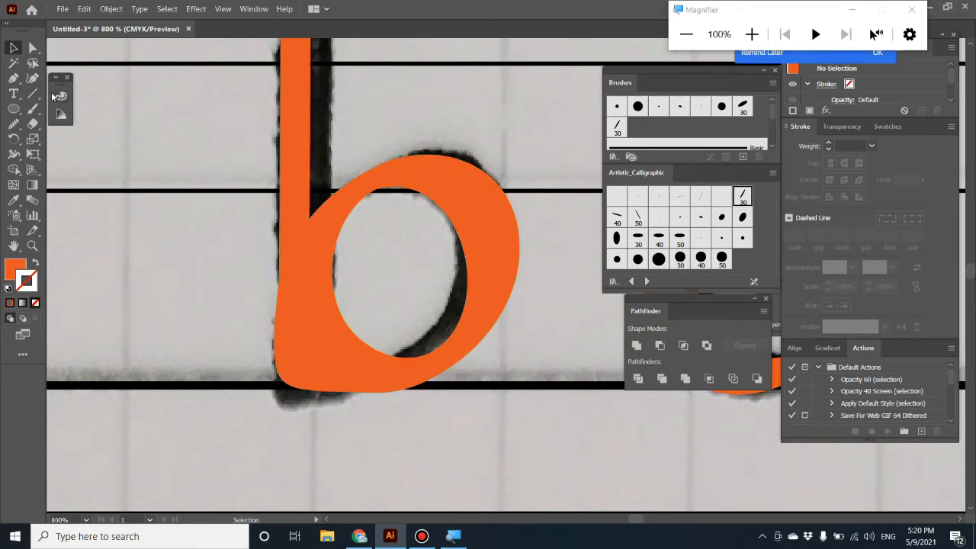
{"action": "key", "text": "p"}
{"action": "mouse_move", "coordinate": [271, 269]}
{"action": "left_mouse_down"}
{"action": "mouse_move", "coordinate": [290, 372]}
{"action": "mouse_move", "coordinate": [281, 371]}
{"action": "mouse_move", "coordinate": [310, 404]}
{"action": "mouse_move", "coordinate": [279, 399]}
{"action": "mouse_move", "coordinate": [224, 363]}
{"action": "mouse_move", "coordinate": [233, 305]}
{"action": "mouse_move", "coordinate": [283, 272]}
{"action": "mouse_move", "coordinate": [263, 278]}
{"action": "left_mouse_up"}
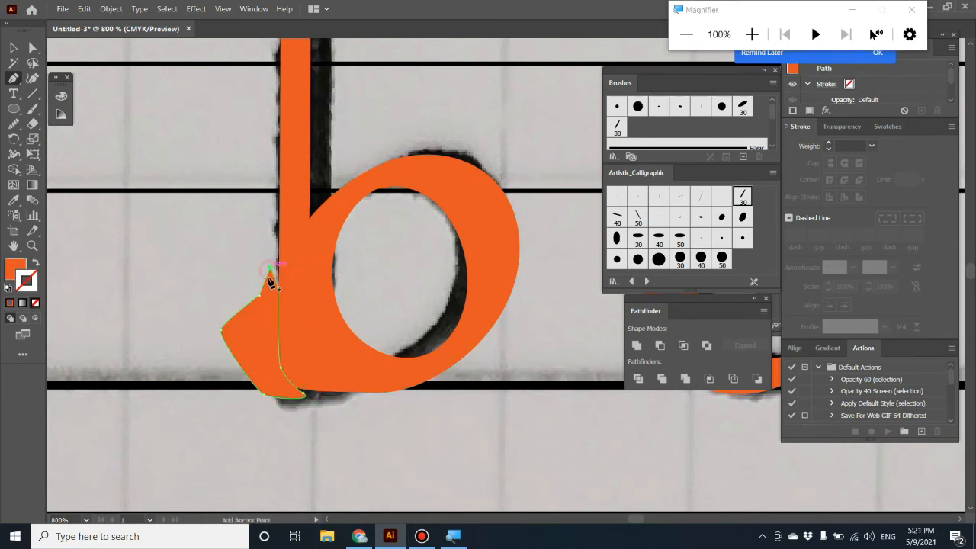
Divide the b with the cutting shape, ungroup the result and delete the cutter and the trimmed sliver
{"action": "key", "text": "v"}
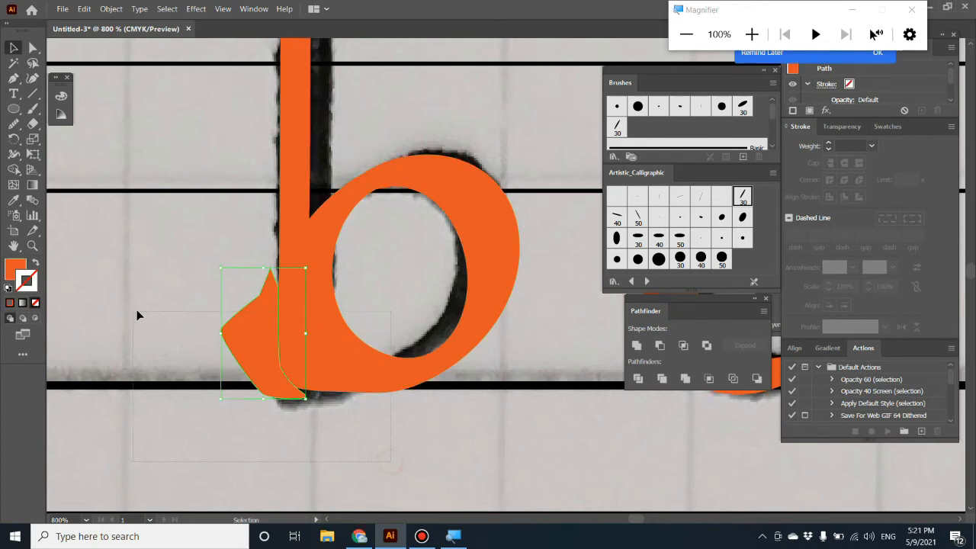
{"action": "key", "text": "ctrl+g"}
{"action": "scroll", "coordinate": [424, 463], "scroll_direction": "left", "scroll_amount": 5}
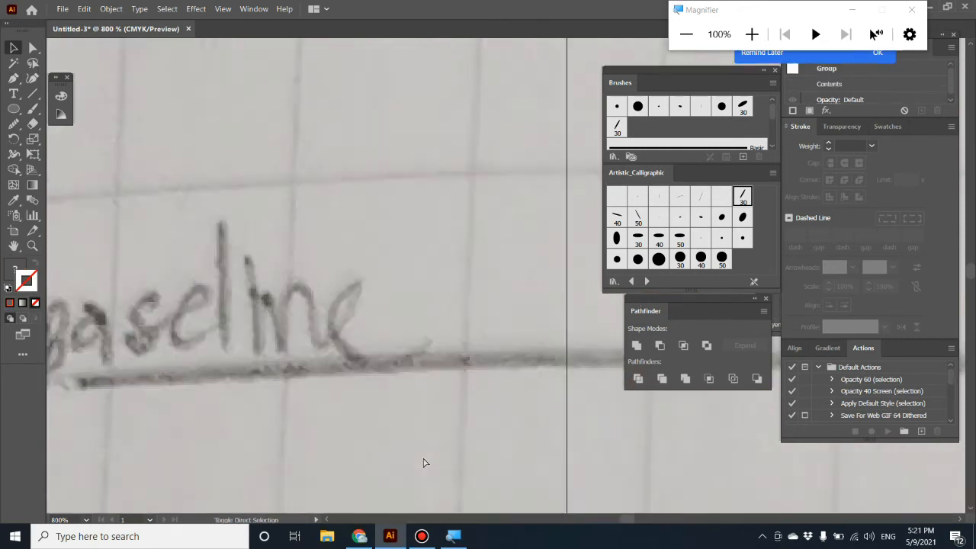
{"action": "scroll", "coordinate": [425, 463], "scroll_direction": "left", "scroll_amount": 10}
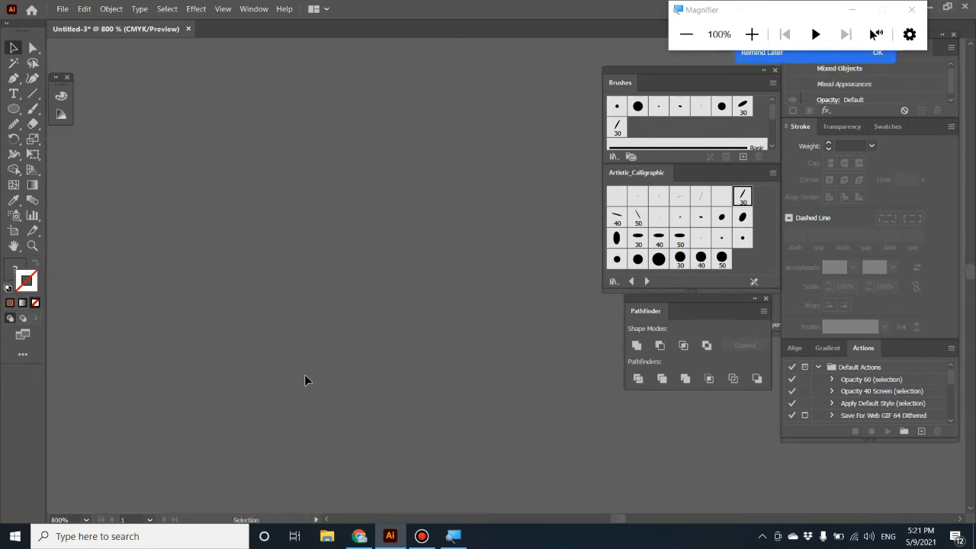
{"action": "key", "text": "ctrl+minus"}
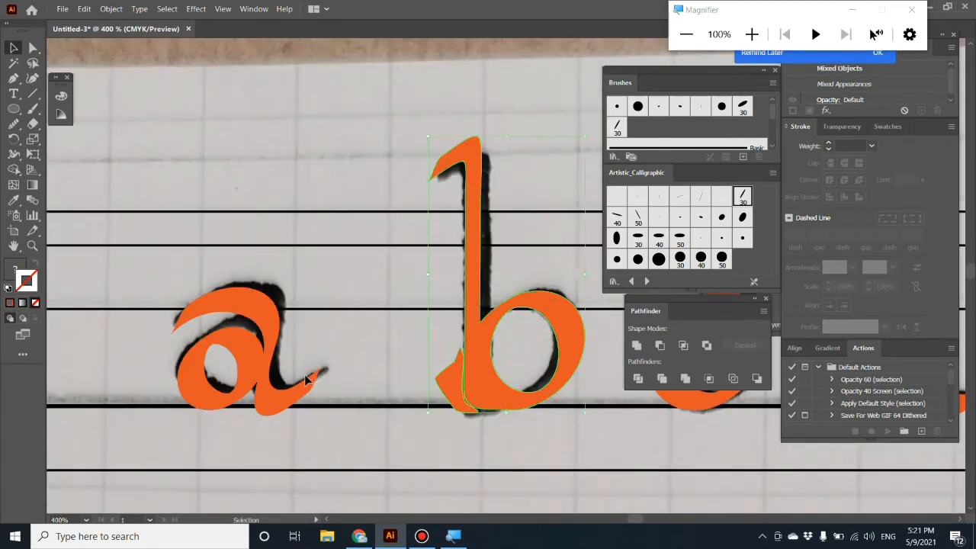
{"action": "key", "text": "ctrl+plus"}
{"action": "key", "text": "ctrl+plus"}
{"action": "scroll", "coordinate": [384, 323], "scroll_direction": "down", "scroll_amount": 4}
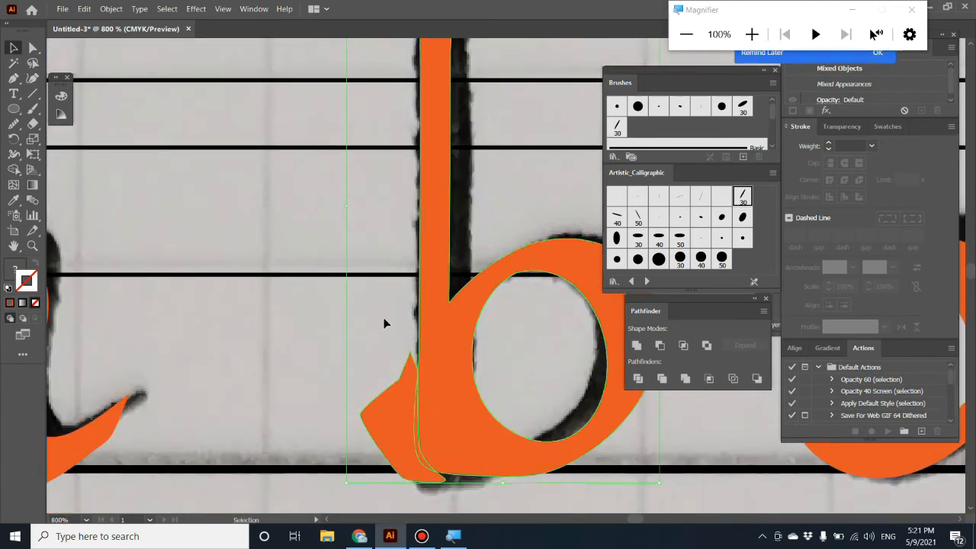
{"action": "left_click", "coordinate": [638, 379]}
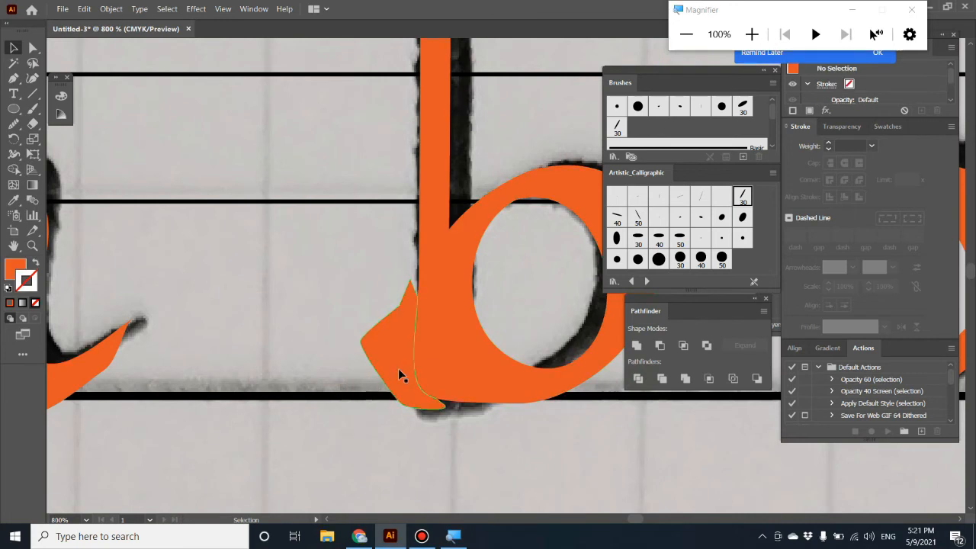
{"action": "key", "text": "shift+ctrl+g"}
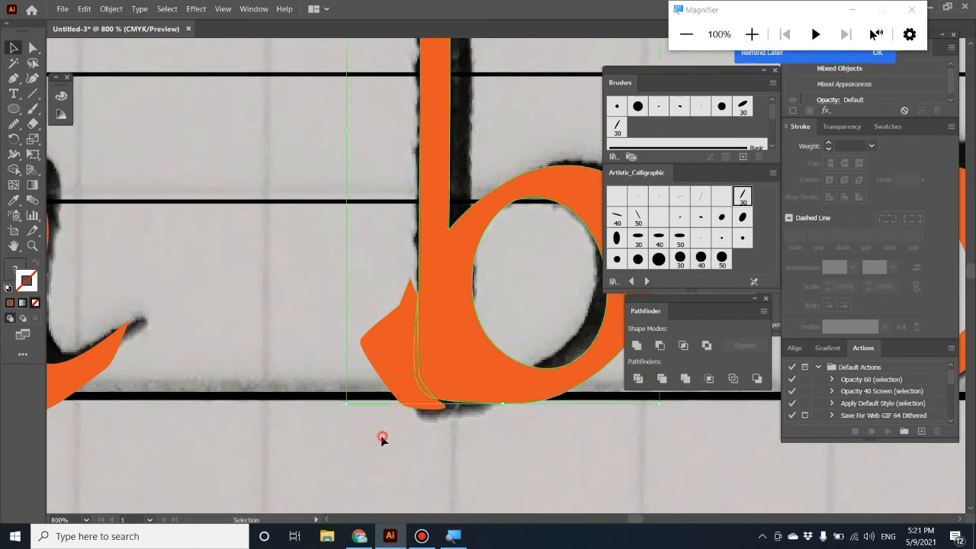
{"action": "left_click", "coordinate": [392, 382]}
{"action": "key", "text": "Delete"}
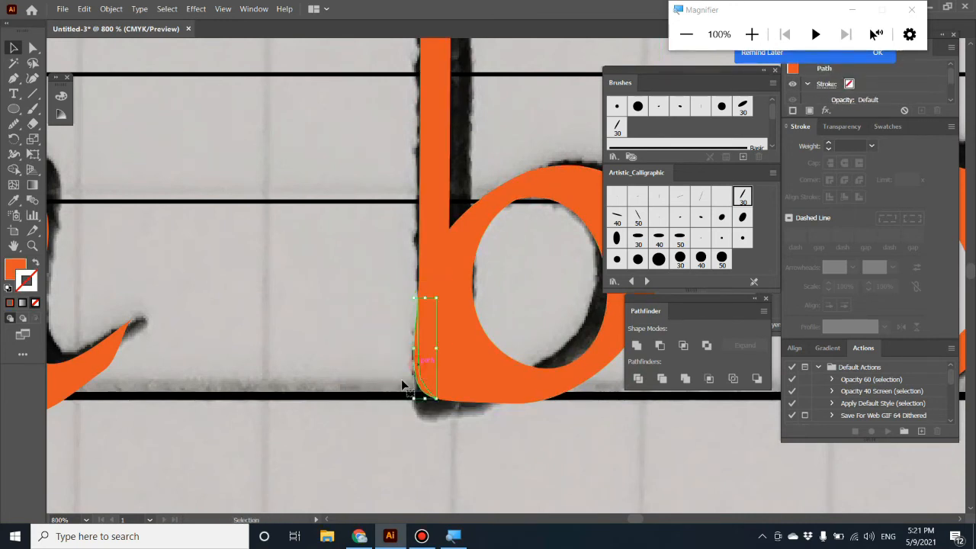
Smooth the trimmed corner at the b's base and the stem's outer edge below the top serif with the Smooth tool
{"action": "left_click", "coordinate": [447, 386]}
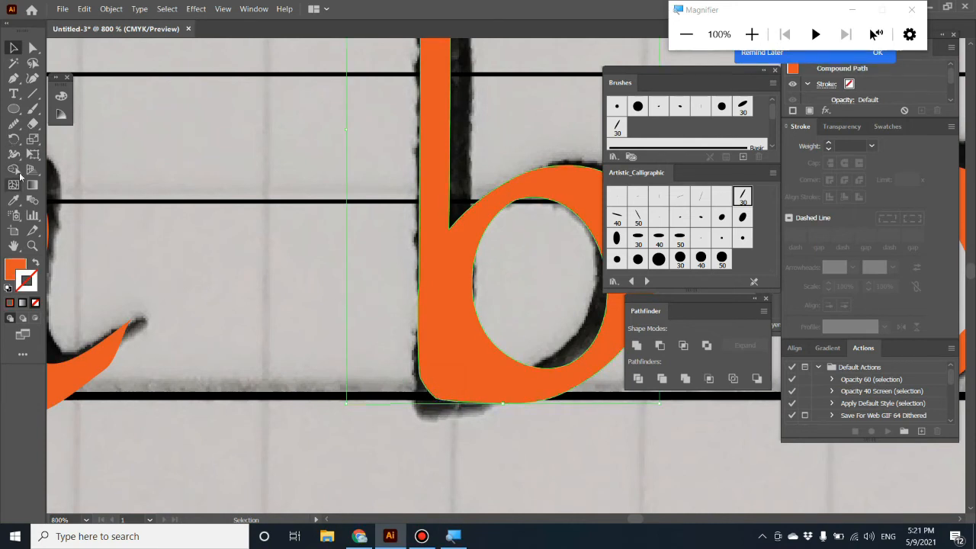
{"action": "left_click", "coordinate": [14, 123]}
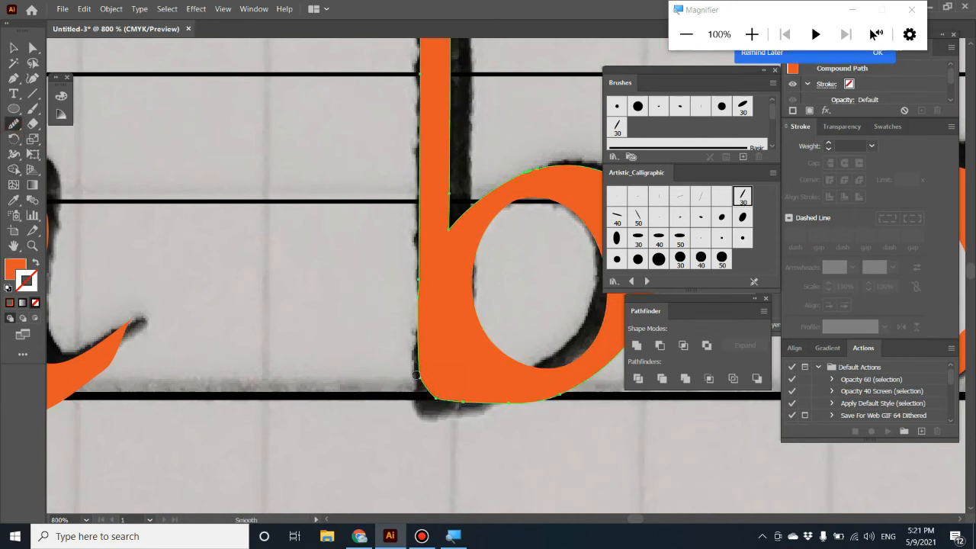
{"action": "left_click_drag", "start_coordinate": [415, 375], "coordinate": [416, 365]}
{"action": "scroll", "coordinate": [410, 218], "scroll_direction": "up", "scroll_amount": 5}
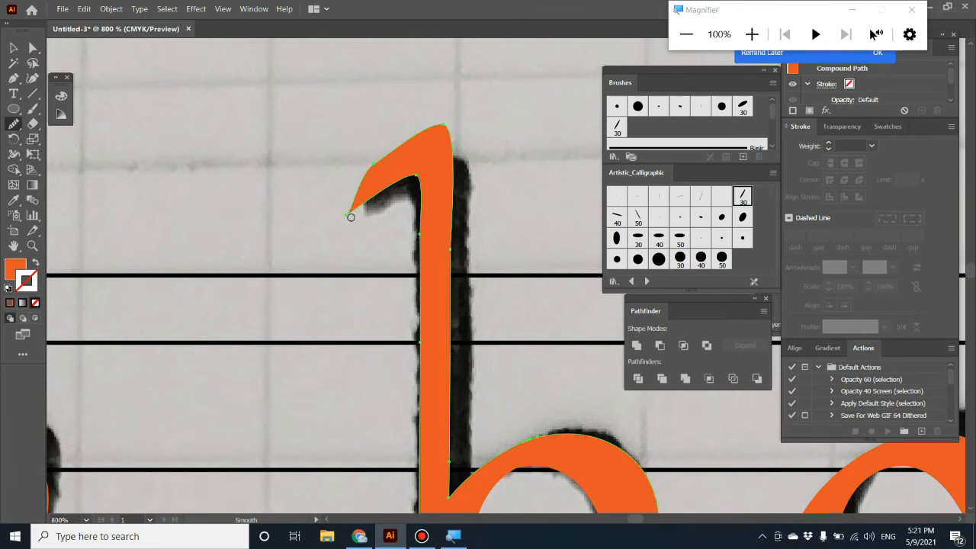
{"action": "scroll", "coordinate": [482, 264], "scroll_direction": "down", "scroll_amount": 1}
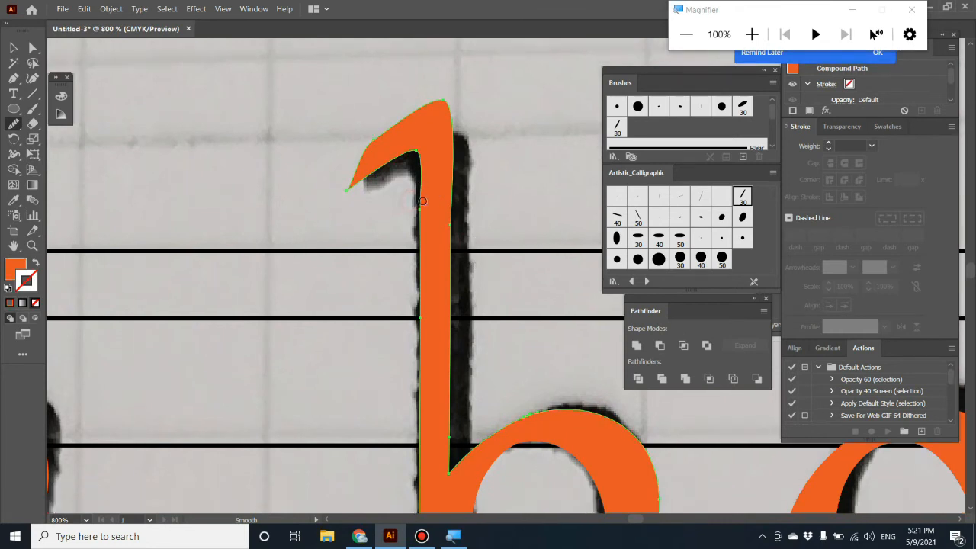
{"action": "left_click_drag", "start_coordinate": [419, 202], "coordinate": [423, 271]}
{"action": "key", "text": "ctrl+minus"}
{"action": "key", "text": "ctrl+minus"}
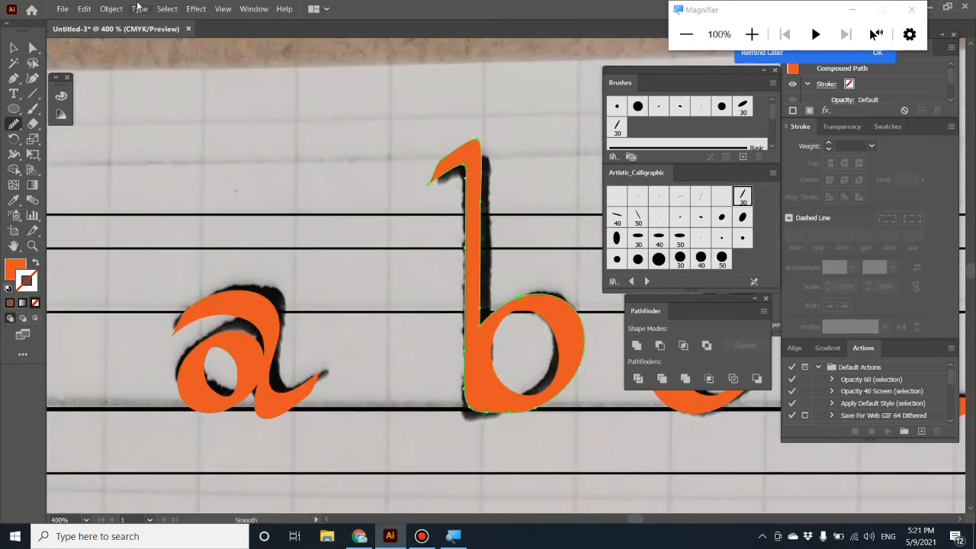
Adjust the anchor points at the outer bottom corner of the b's stem with the Direct Selection tool
{"action": "left_click", "coordinate": [33, 47]}
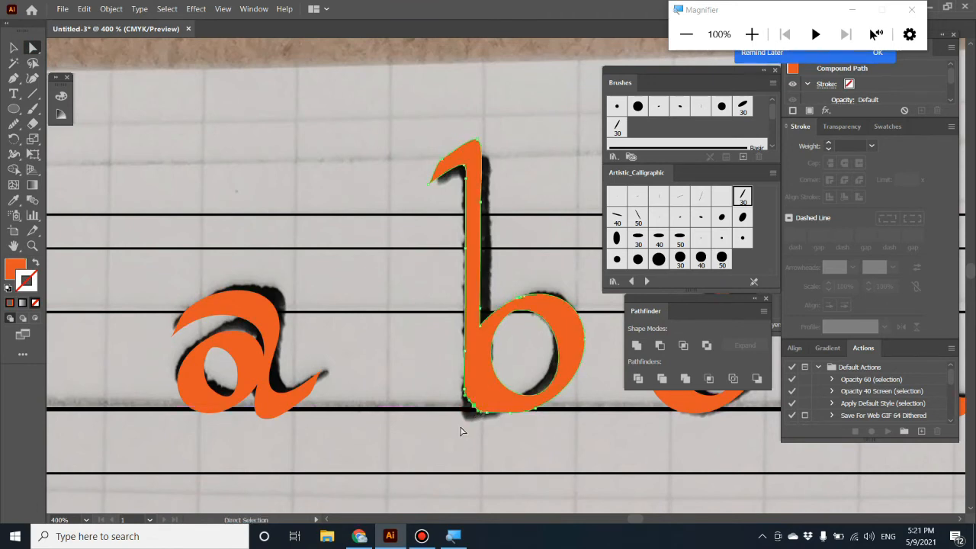
{"action": "left_click", "coordinate": [460, 431]}
{"action": "left_click", "coordinate": [479, 419]}
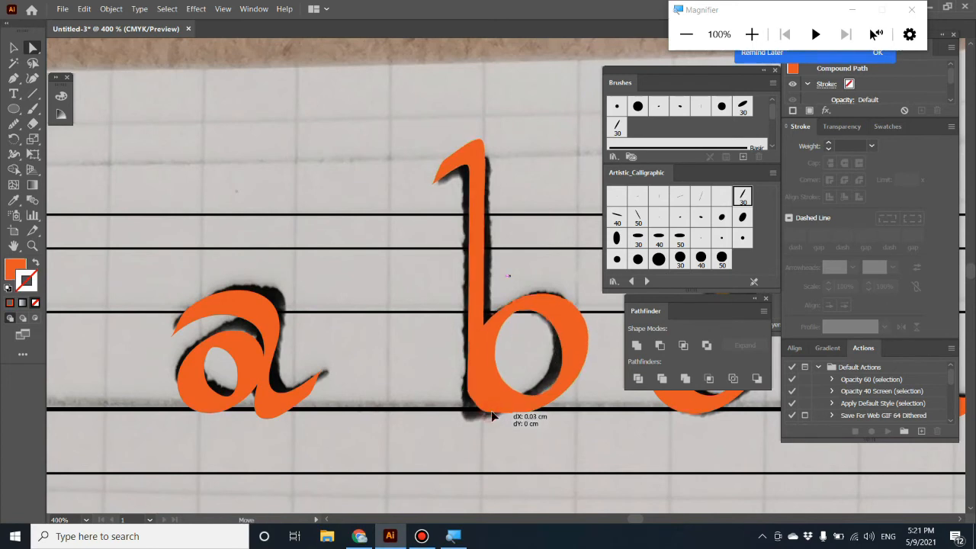
{"action": "left_click", "coordinate": [497, 431]}
{"action": "mouse_move", "coordinate": [496, 416]}
{"action": "left_mouse_down"}
{"action": "mouse_move", "coordinate": [471, 401]}
{"action": "mouse_move", "coordinate": [488, 418]}
{"action": "left_mouse_up"}
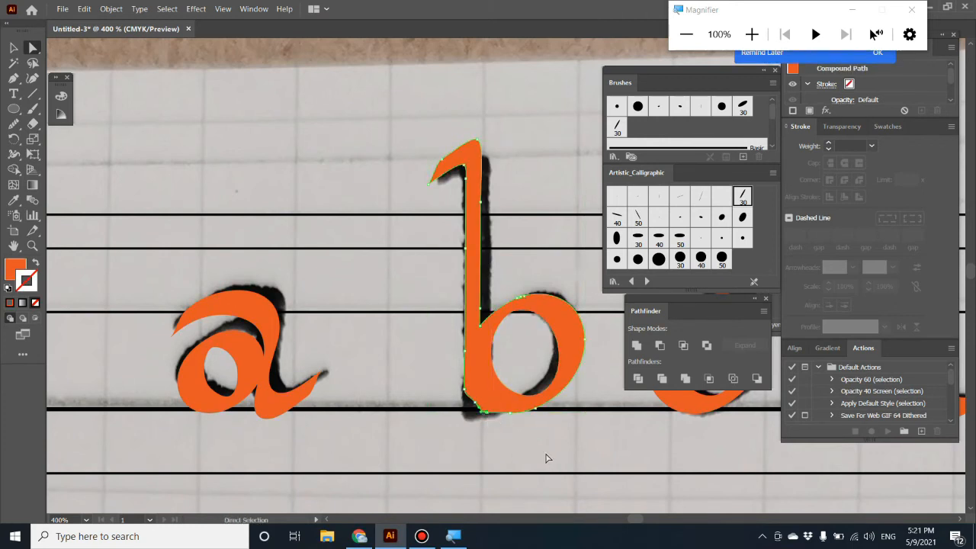
Average the selected anchor points at the b's outer bottom corner along both axes
{"action": "key", "text": "ctrl+="}
{"action": "key", "text": "ctrl+="}
{"action": "key", "text": "ctrl+="}
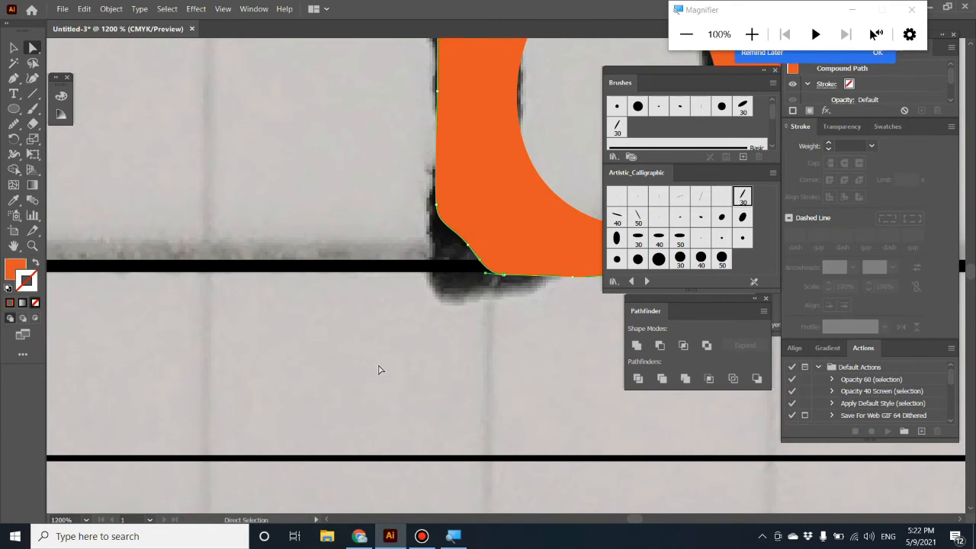
{"action": "scroll", "coordinate": [380, 370], "scroll_direction": "up", "scroll_amount": 2}
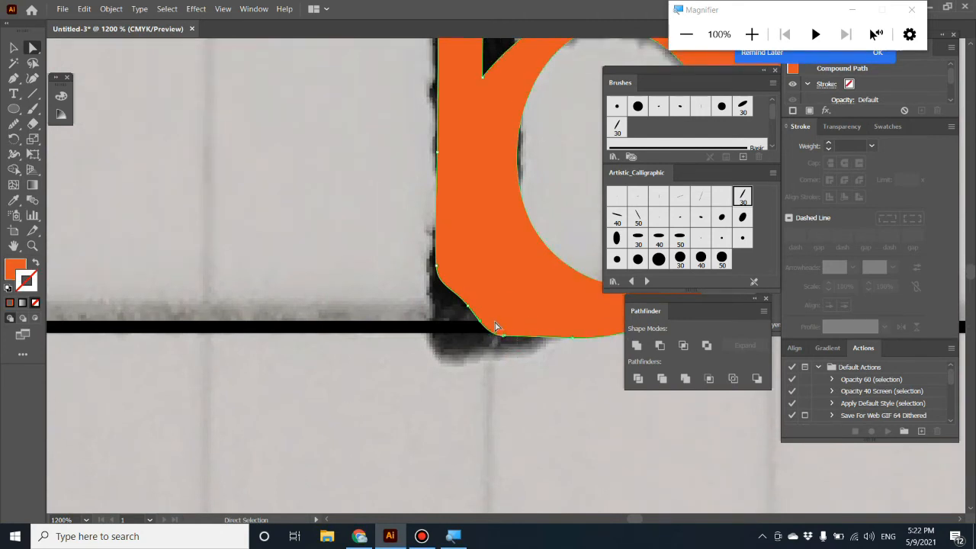
{"action": "left_click", "coordinate": [503, 334]}
{"action": "left_click", "coordinate": [111, 9]}
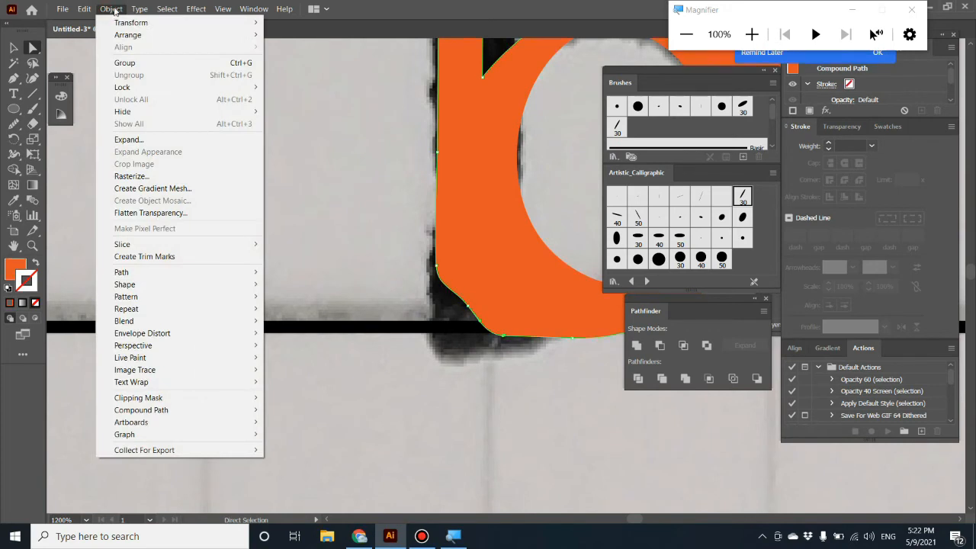
{"action": "mouse_move", "coordinate": [182, 274]}
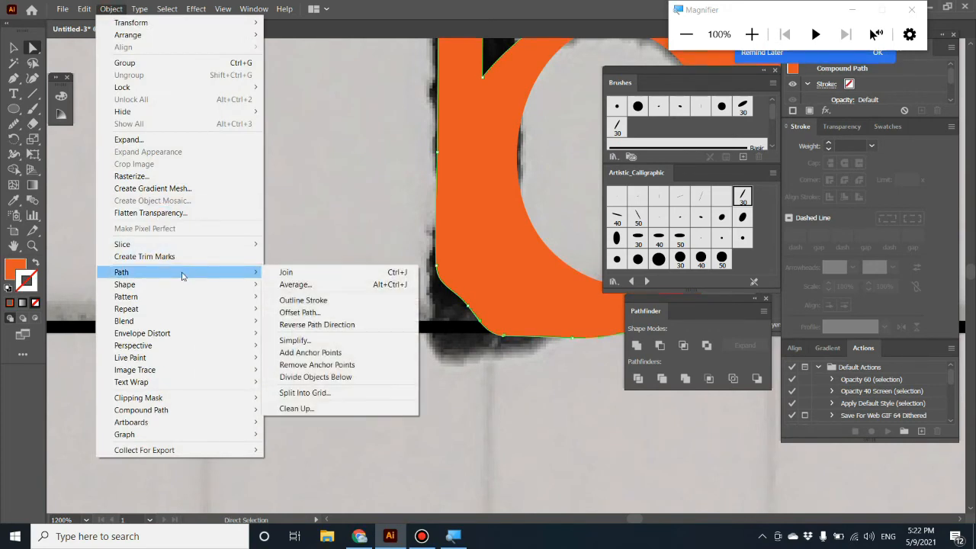
{"action": "left_click", "coordinate": [298, 288]}
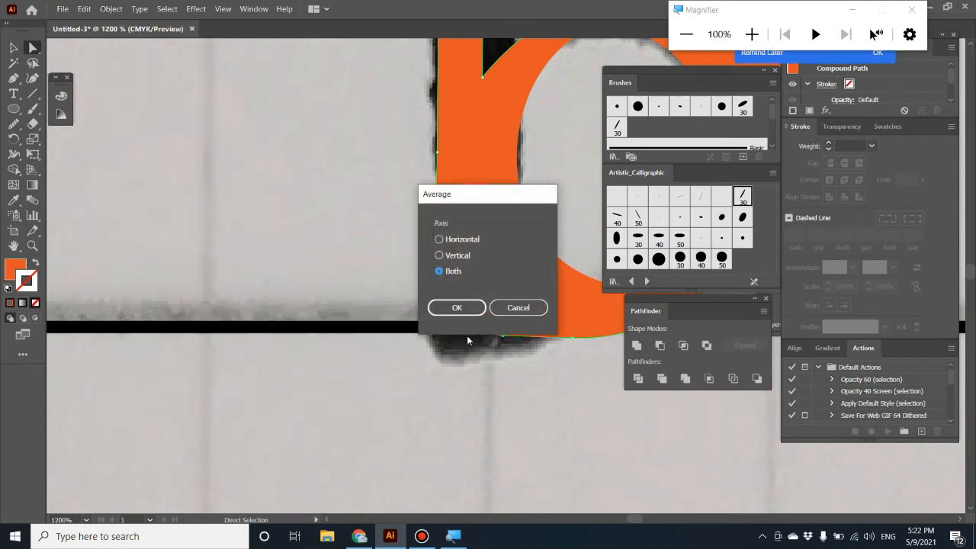
{"action": "left_click", "coordinate": [458, 309]}
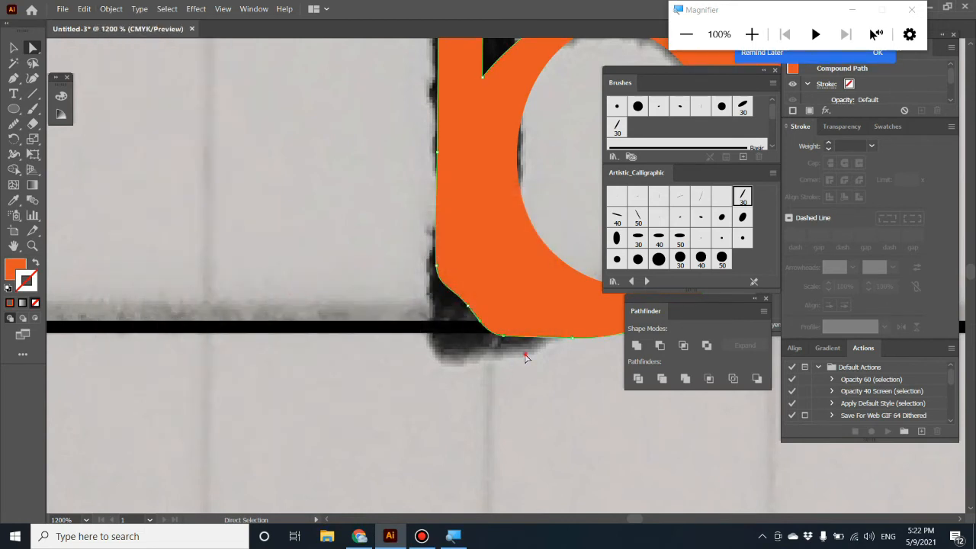
Try to join the selected anchor points at the outer bottom corner of the b
{"action": "left_click", "coordinate": [111, 8]}
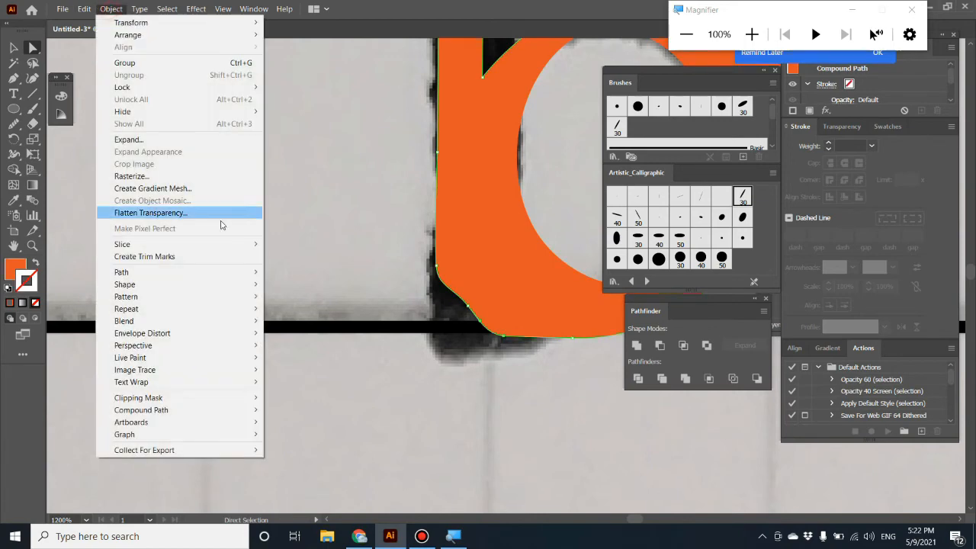
{"action": "mouse_move", "coordinate": [234, 275]}
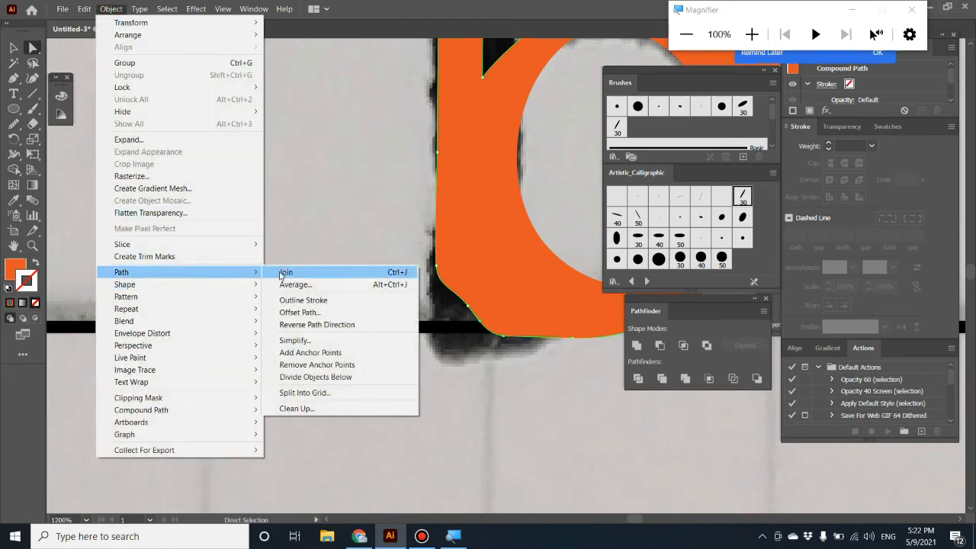
{"action": "left_click", "coordinate": [286, 272]}
{"action": "left_click", "coordinate": [612, 291]}
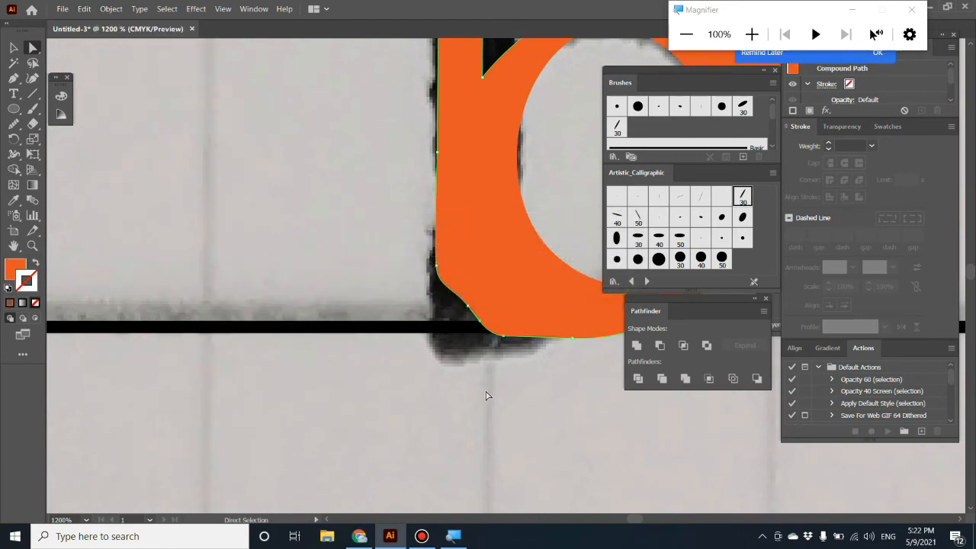
Remove an anchor point at the b's outer bottom corner with the Delete Anchor Point tool
{"action": "left_click", "coordinate": [513, 331]}
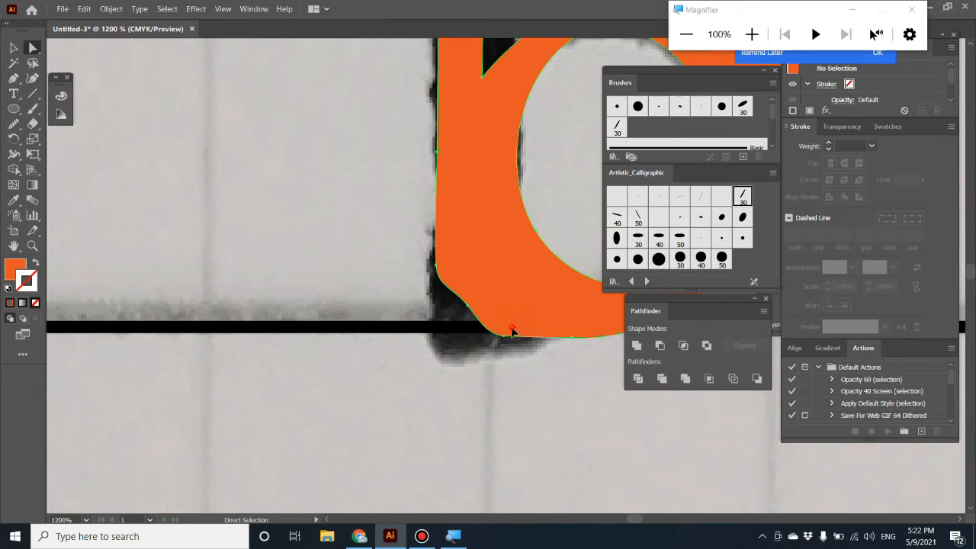
{"action": "left_click", "coordinate": [13, 79]}
{"action": "left_click_drag", "start_coordinate": [13, 79], "coordinate": [76, 107]}
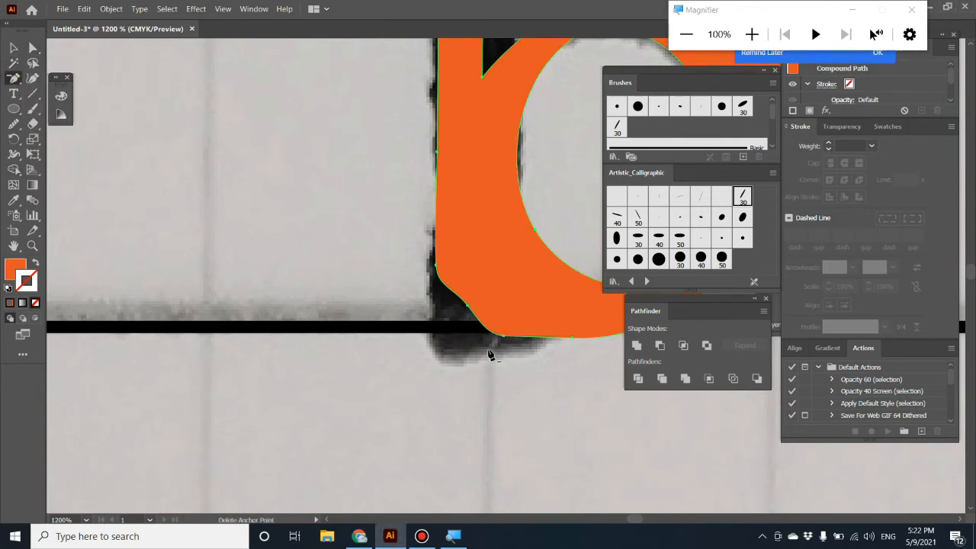
{"action": "left_click", "coordinate": [504, 340]}
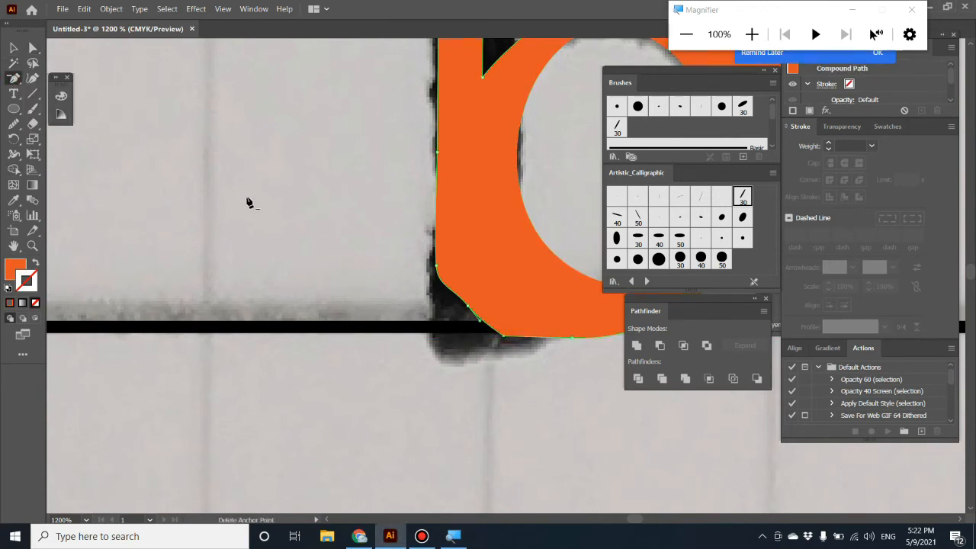
Round the b's outer bottom corner with repeated Smooth tool strokes from the base curve up to the stem
{"action": "left_click", "coordinate": [13, 123]}
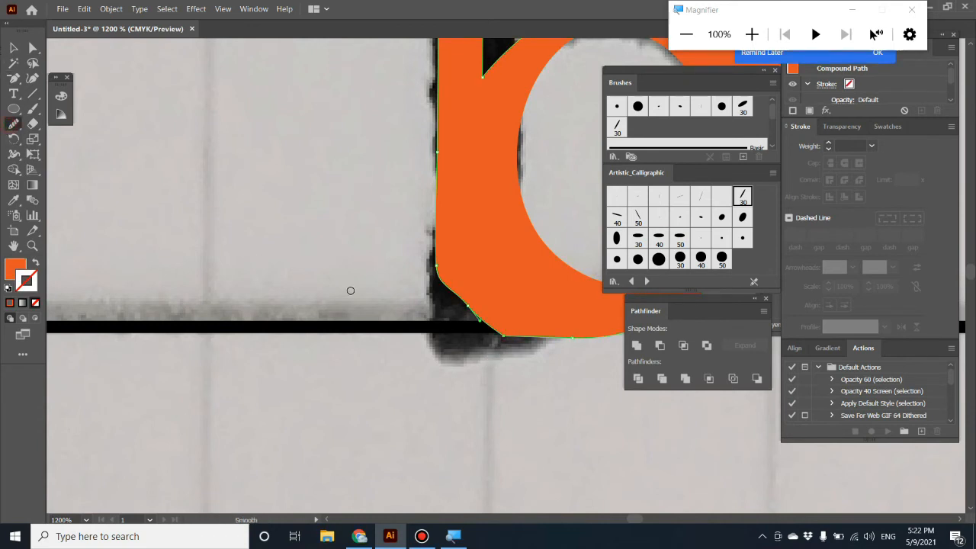
{"action": "mouse_move", "coordinate": [491, 323]}
{"action": "left_mouse_down"}
{"action": "mouse_move", "coordinate": [405, 264]}
{"action": "mouse_move", "coordinate": [515, 347]}
{"action": "mouse_move", "coordinate": [472, 305]}
{"action": "left_mouse_up"}
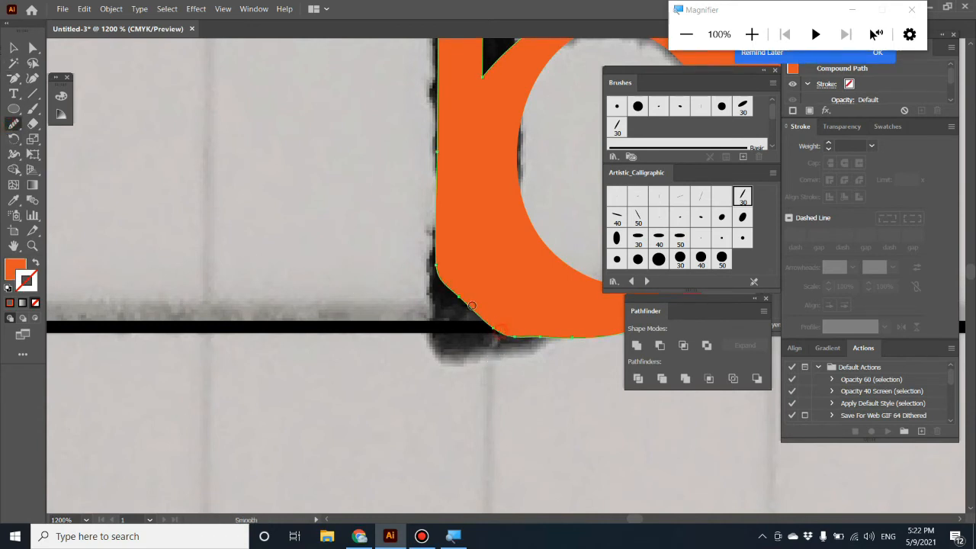
{"action": "mouse_move", "coordinate": [513, 345]}
{"action": "left_mouse_down"}
{"action": "mouse_move", "coordinate": [462, 290]}
{"action": "mouse_move", "coordinate": [488, 337]}
{"action": "mouse_move", "coordinate": [439, 281]}
{"action": "mouse_move", "coordinate": [456, 295]}
{"action": "left_mouse_up"}
{"action": "mouse_move", "coordinate": [549, 336]}
{"action": "left_mouse_down"}
{"action": "mouse_move", "coordinate": [484, 334]}
{"action": "mouse_move", "coordinate": [523, 335]}
{"action": "mouse_move", "coordinate": [433, 266]}
{"action": "left_mouse_up"}
{"action": "mouse_move", "coordinate": [568, 337]}
{"action": "left_mouse_down"}
{"action": "mouse_move", "coordinate": [475, 329]}
{"action": "mouse_move", "coordinate": [514, 327]}
{"action": "mouse_move", "coordinate": [462, 306]}
{"action": "mouse_move", "coordinate": [427, 266]}
{"action": "mouse_move", "coordinate": [472, 321]}
{"action": "mouse_move", "coordinate": [436, 269]}
{"action": "mouse_move", "coordinate": [434, 238]}
{"action": "left_mouse_up"}
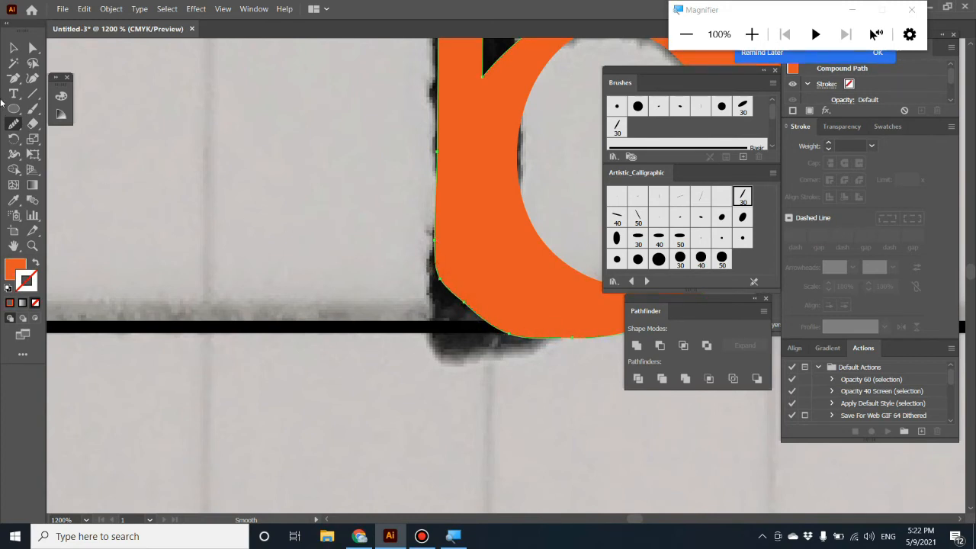
{"action": "left_click", "coordinate": [14, 47]}
{"action": "left_click", "coordinate": [321, 319]}
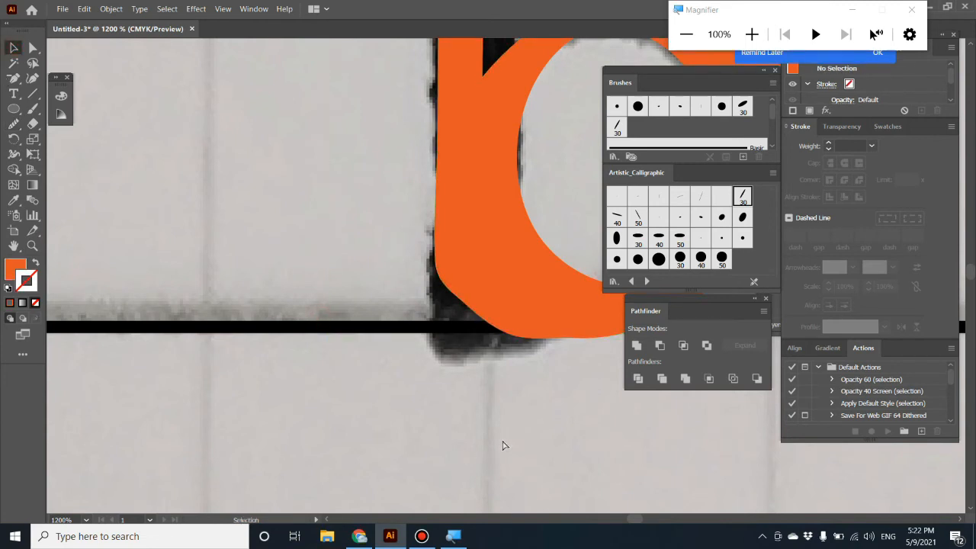
Refine the anchor points along the b's rounded outer bottom corner with the Direct Selection tool
{"action": "key", "text": "ctrl+minus"}
{"action": "key", "text": "ctrl+minus"}
{"action": "key", "text": "ctrl+minus"}
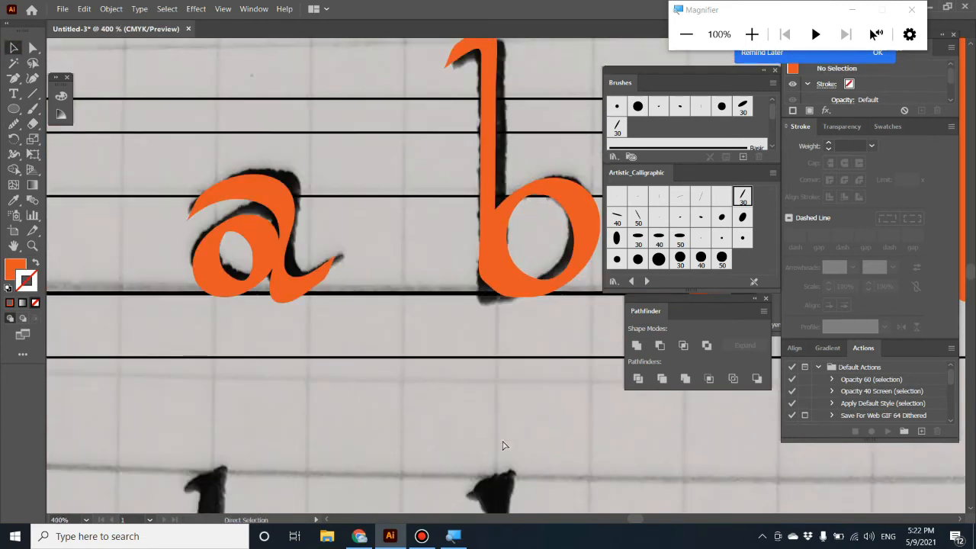
{"action": "key", "text": "ctrl+plus"}
{"action": "key", "text": "ctrl+plus"}
{"action": "key", "text": "ctrl+plus"}
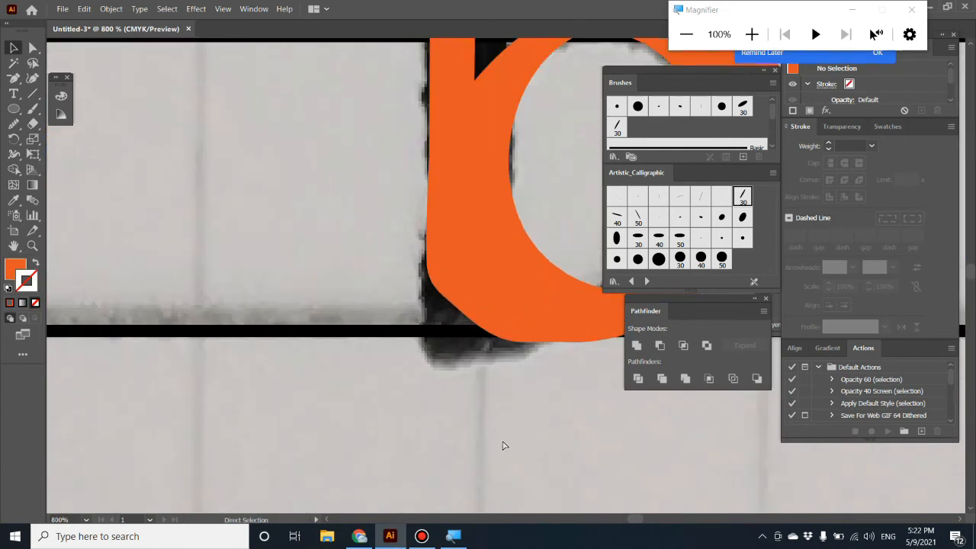
{"action": "left_click", "coordinate": [496, 324]}
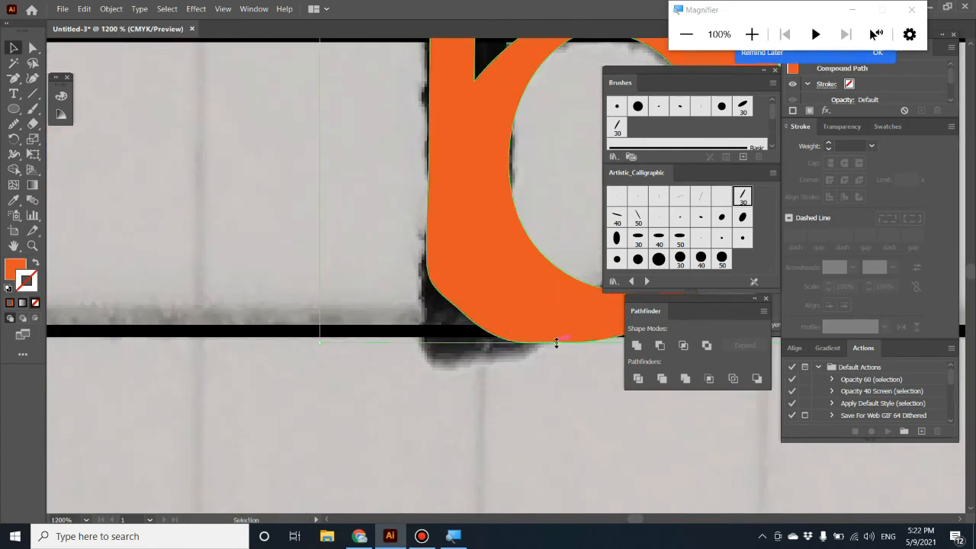
{"action": "left_click", "coordinate": [34, 49]}
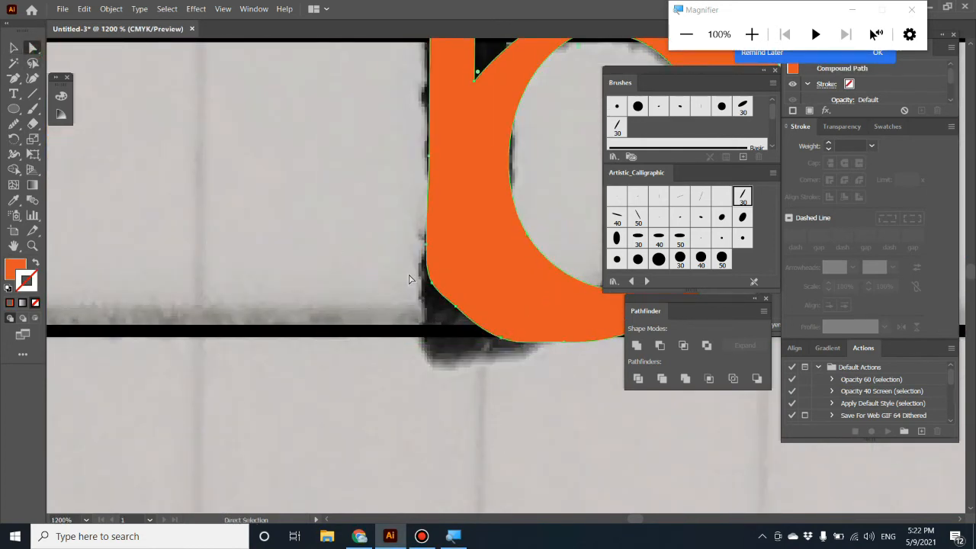
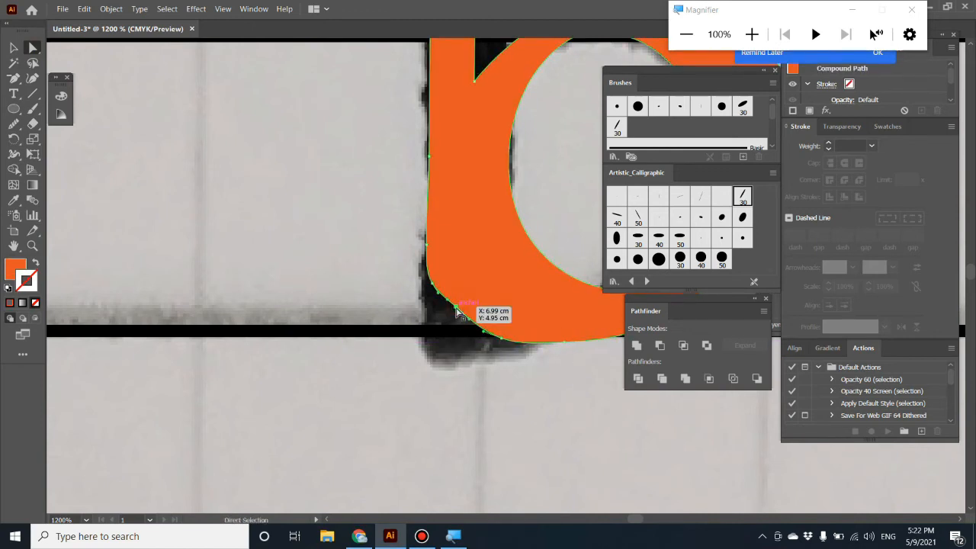
{"action": "left_click", "coordinate": [472, 378]}
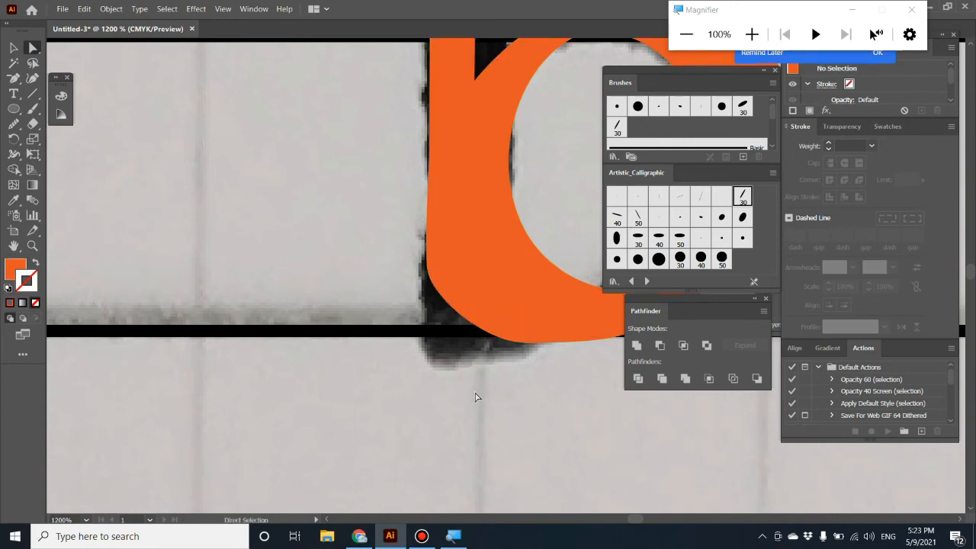
Duplicate the letter d and place the copy between the a and the b
{"action": "key", "text": "ctrl+minus"}
{"action": "key", "text": "ctrl+minus"}
{"action": "key", "text": "ctrl+minus"}
{"action": "key", "text": "ctrl+minus"}
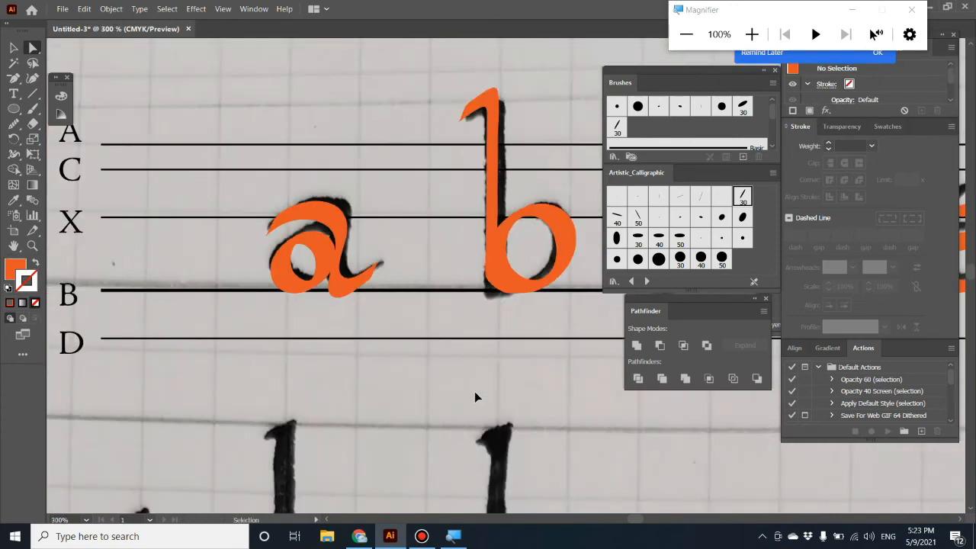
{"action": "scroll", "coordinate": [122, 374], "scroll_direction": "right", "scroll_amount": 10}
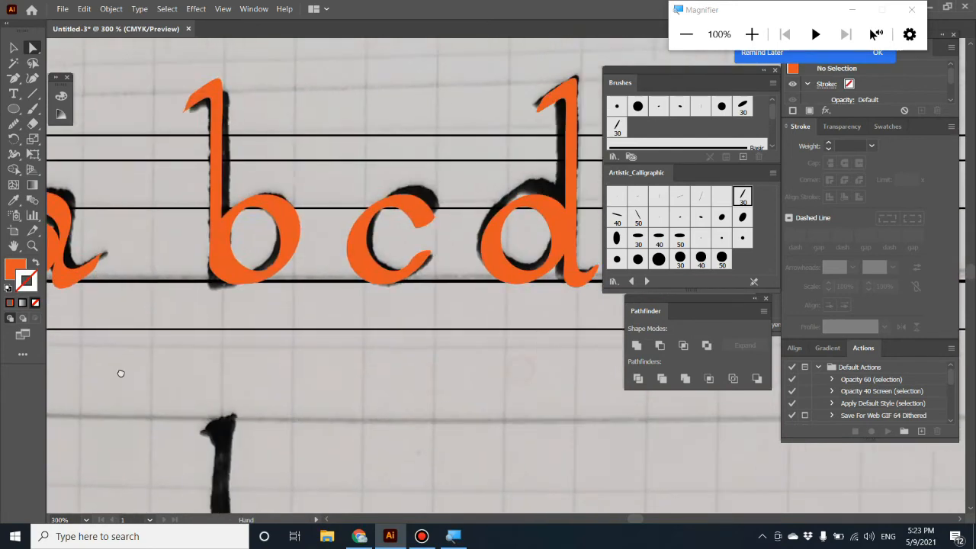
{"action": "left_click", "coordinate": [162, 349]}
{"action": "scroll", "coordinate": [333, 414], "scroll_direction": "left", "scroll_amount": 3}
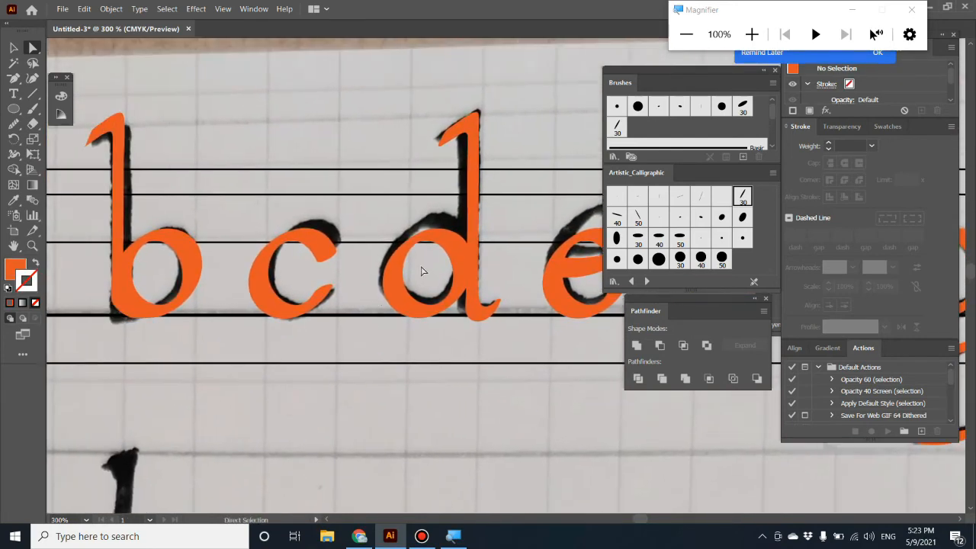
{"action": "left_click", "coordinate": [469, 256]}
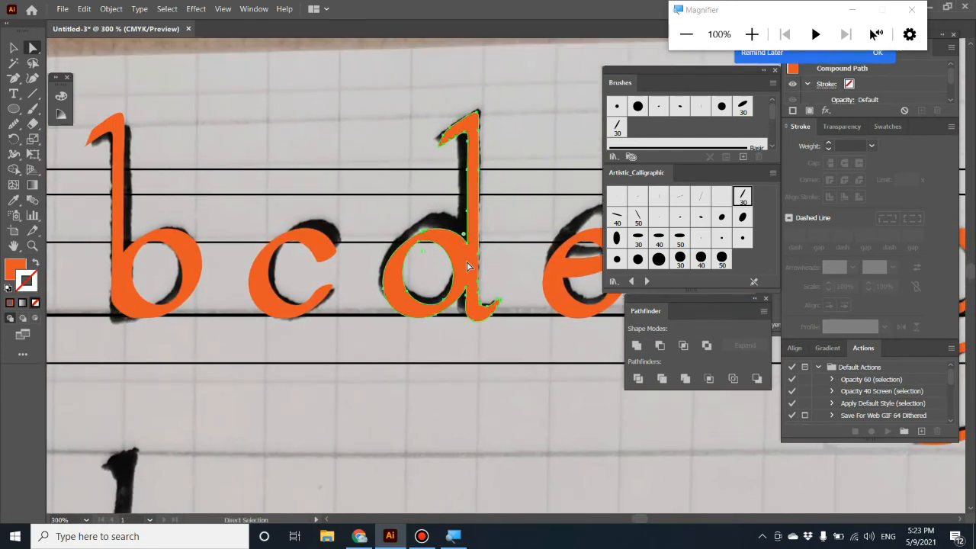
{"action": "left_click_drag", "start_coordinate": [469, 266], "coordinate": [180, 268]}
{"action": "left_click_drag", "start_coordinate": [493, 317], "coordinate": [65, 260]}
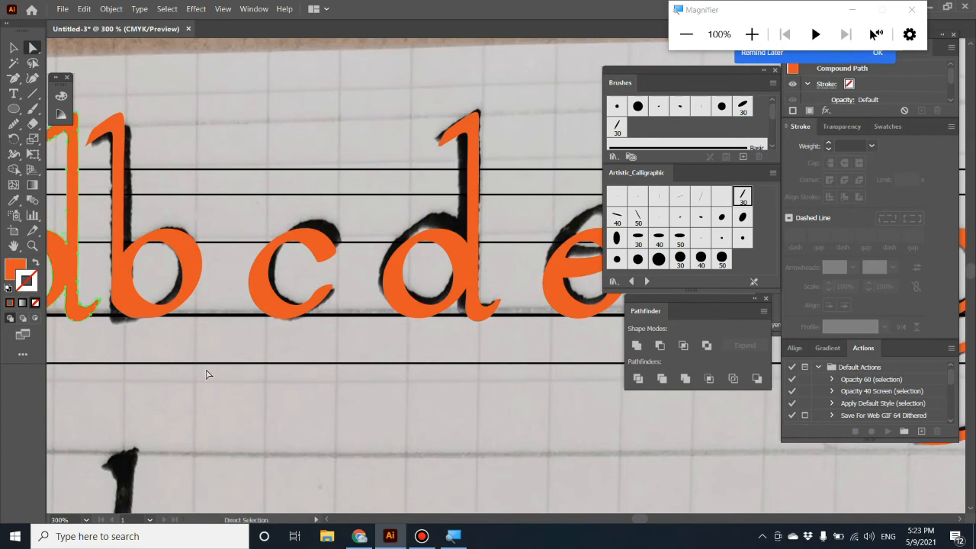
{"action": "left_click_drag", "start_coordinate": [205, 368], "coordinate": [480, 391]}
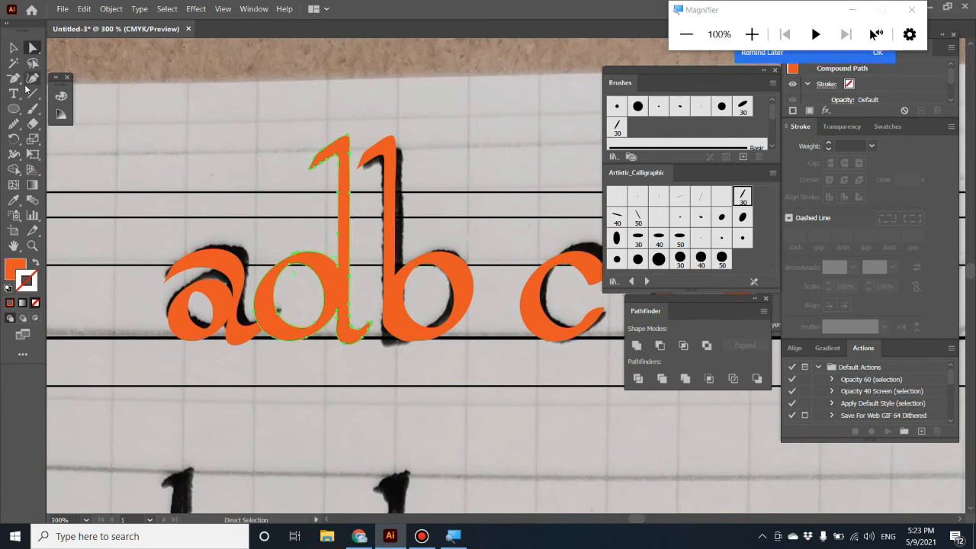
{"action": "left_click", "coordinate": [13, 109]}
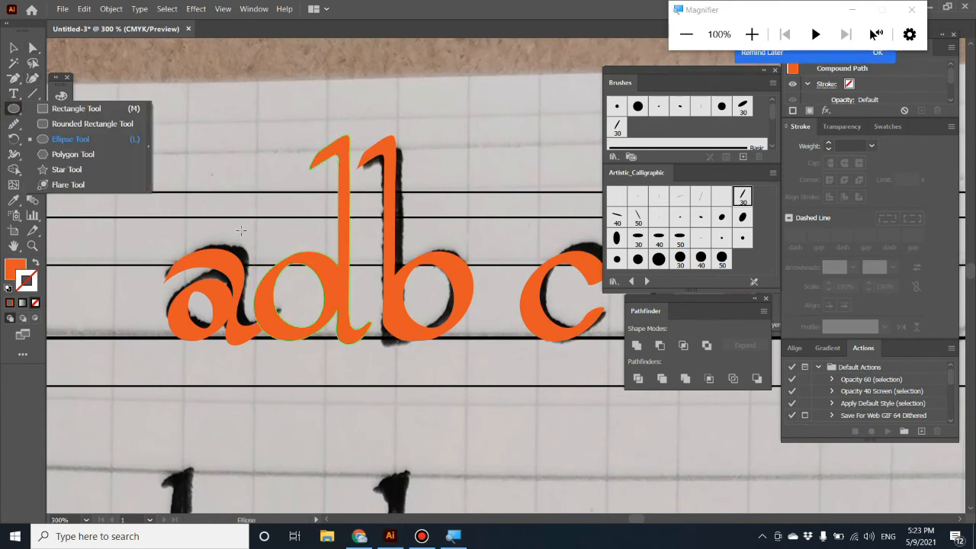
{"action": "left_click_drag", "start_coordinate": [239, 229], "coordinate": [380, 389]}
{"action": "left_click", "coordinate": [13, 48]}
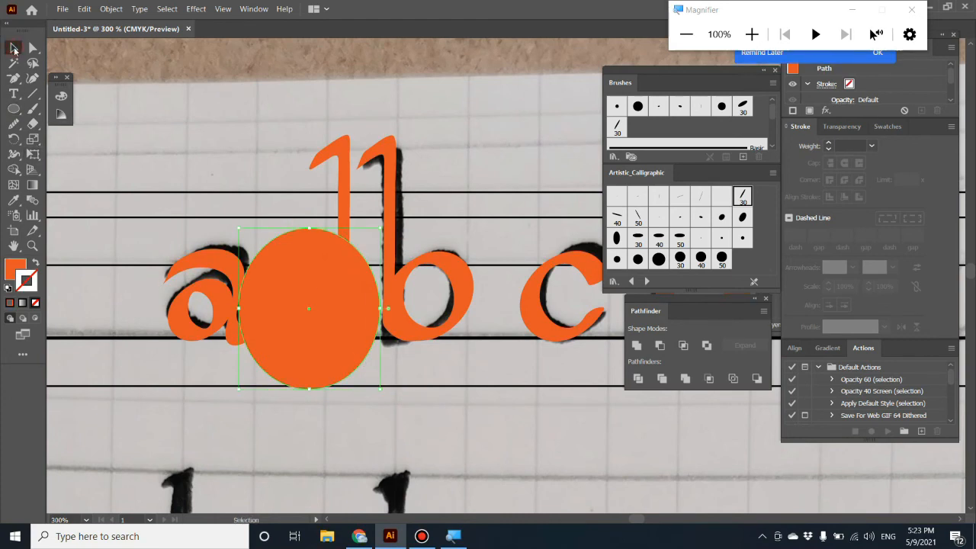
{"action": "key", "text": "Delete"}
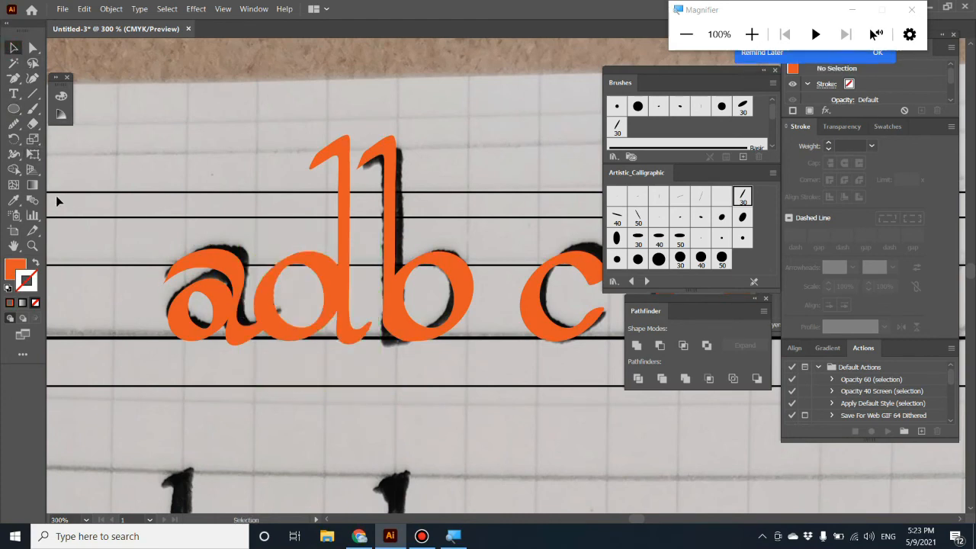
Draw a rectangle over the copied d's bowl and lower stem and divide the two shapes with Pathfinder
{"action": "left_click_drag", "start_coordinate": [13, 108], "coordinate": [53, 110]}
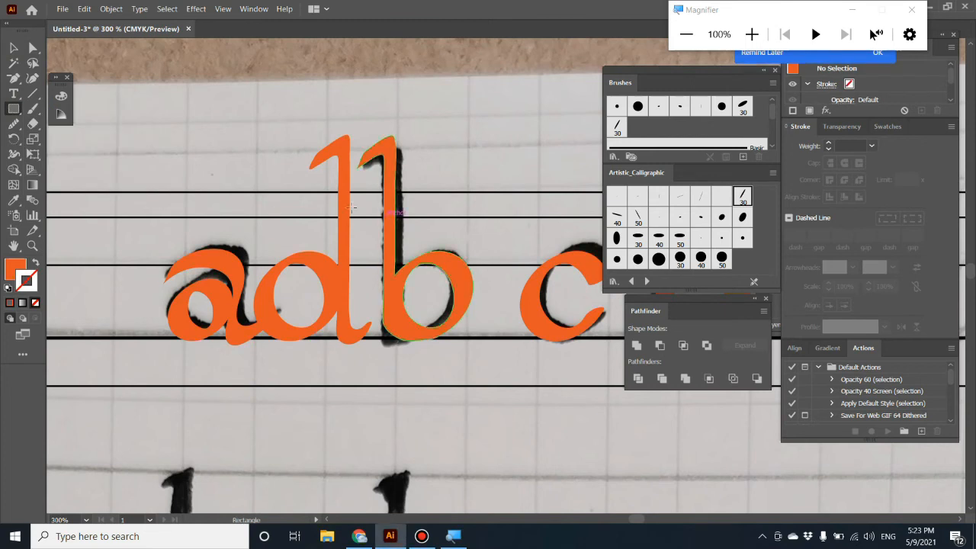
{"action": "left_click_drag", "start_coordinate": [232, 203], "coordinate": [376, 401]}
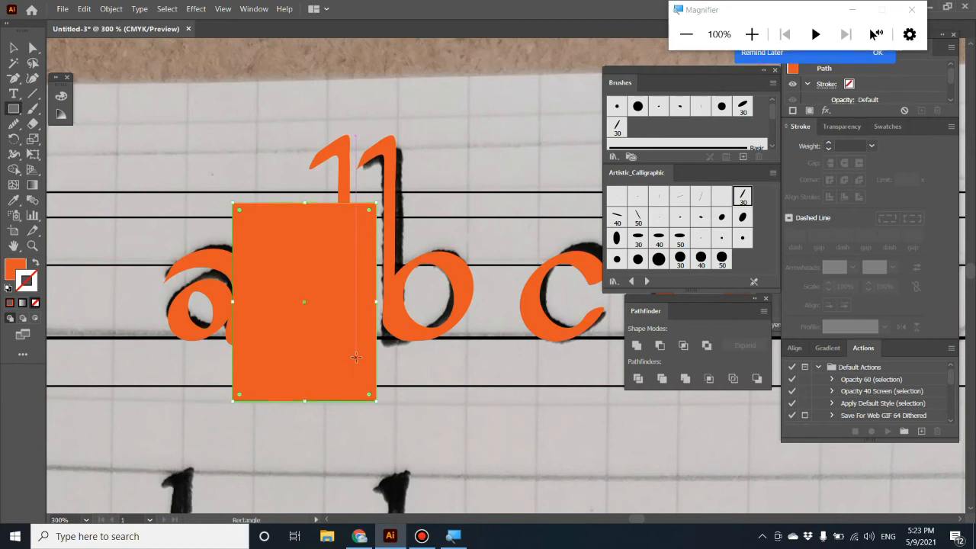
{"action": "key", "text": "v"}
{"action": "left_click", "coordinate": [374, 239]}
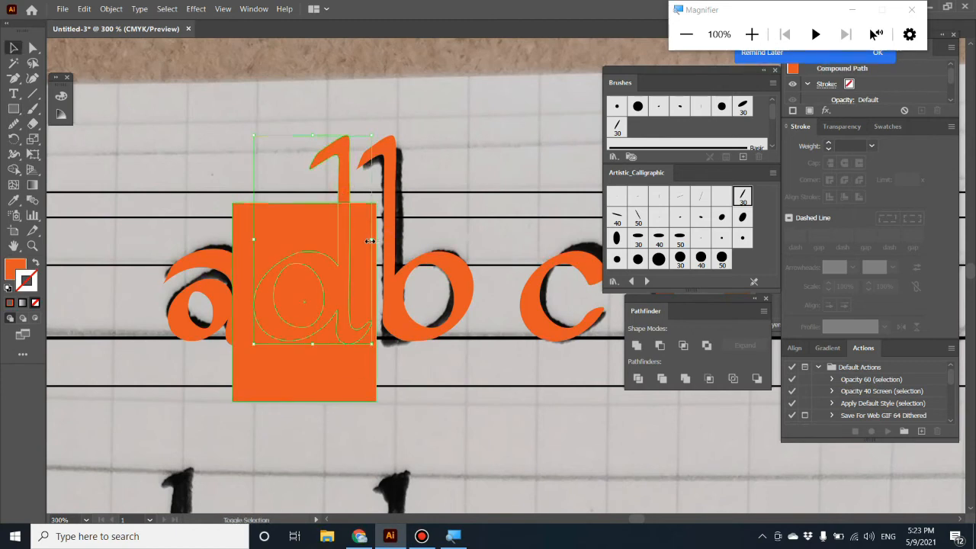
{"action": "left_click", "coordinate": [364, 242], "text": "shift"}
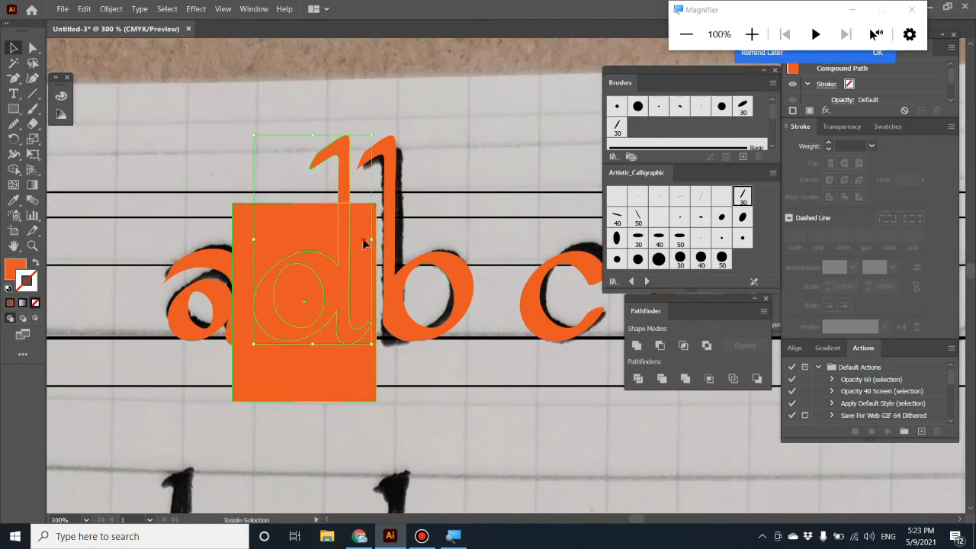
{"action": "left_click", "coordinate": [643, 380]}
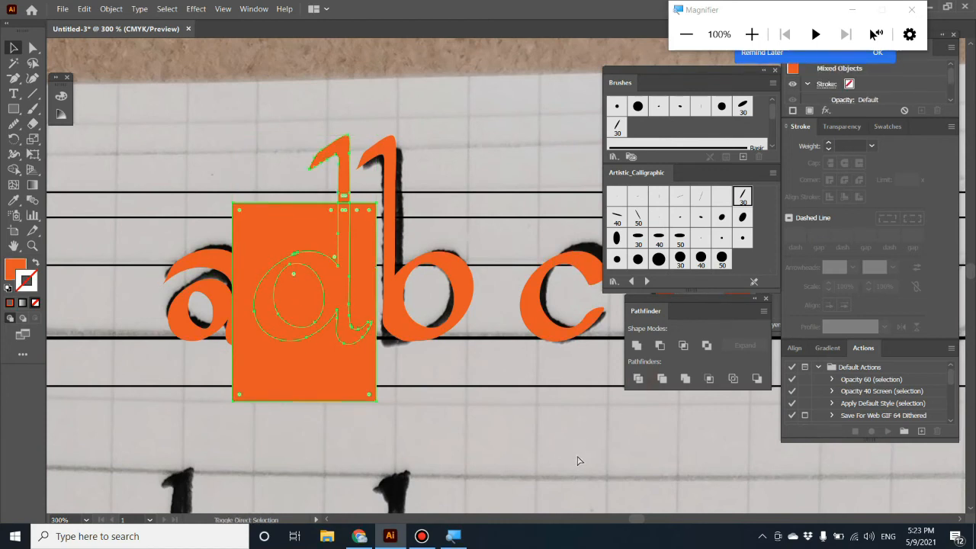
Delete the leftover rectangle, the filled counter and the bowl with lower stem, keeping only the copied d's top serif piece
{"action": "left_click", "coordinate": [578, 460]}
{"action": "left_click", "coordinate": [355, 389]}
{"action": "key", "text": "Delete"}
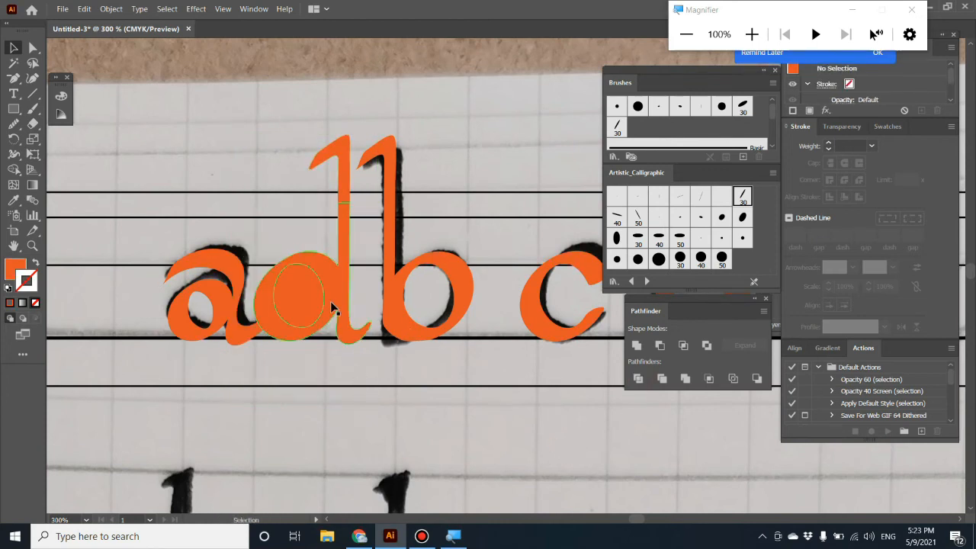
{"action": "left_click", "coordinate": [320, 298]}
{"action": "key", "text": "Delete"}
{"action": "left_click", "coordinate": [338, 303]}
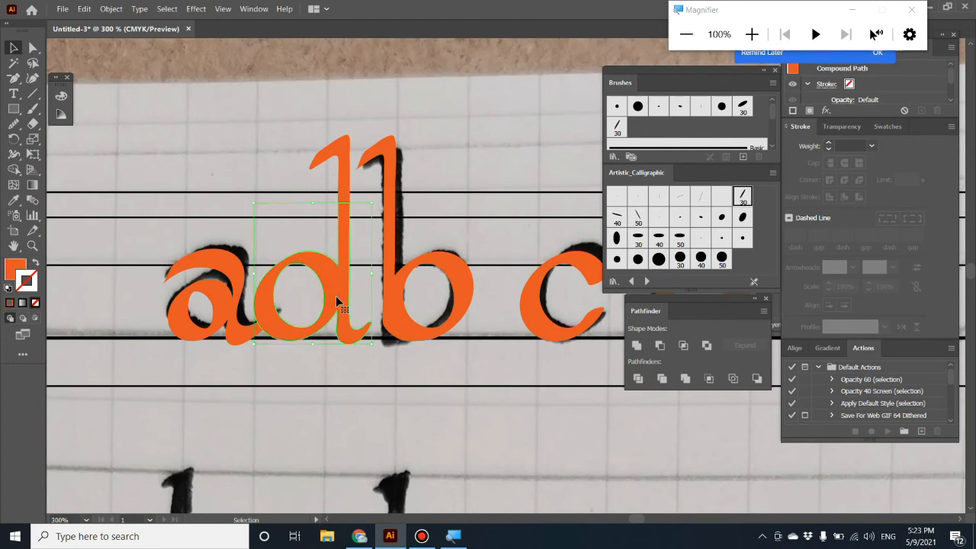
{"action": "key", "text": "Delete"}
Move the serif piece onto the top of the b's stem, aligned with the b's own serif
{"action": "left_click_drag", "start_coordinate": [351, 196], "coordinate": [399, 202]}
{"action": "left_click", "coordinate": [472, 254]}
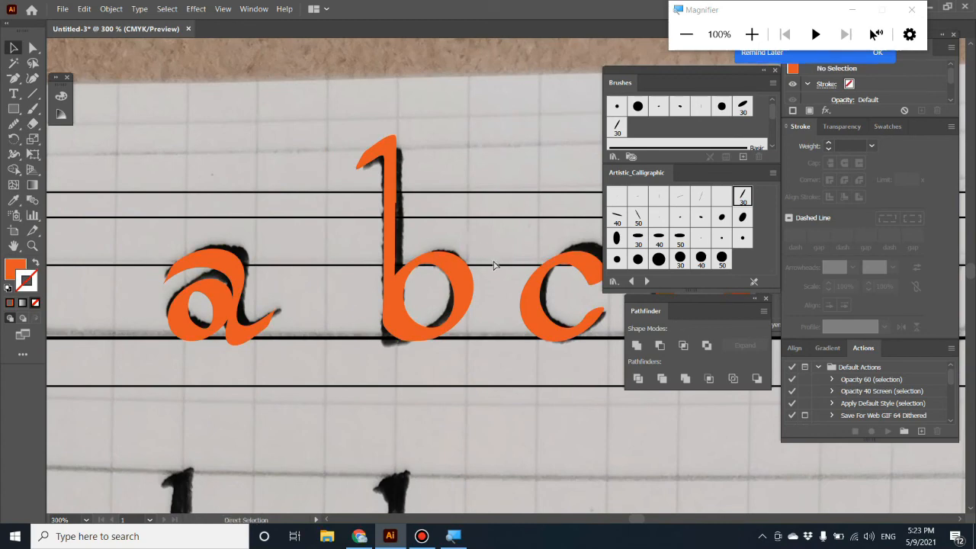
{"action": "scroll", "coordinate": [493, 265], "scroll_direction": "down", "scroll_amount": 1}
{"action": "scroll", "coordinate": [493, 264], "scroll_direction": "up", "scroll_amount": 3}
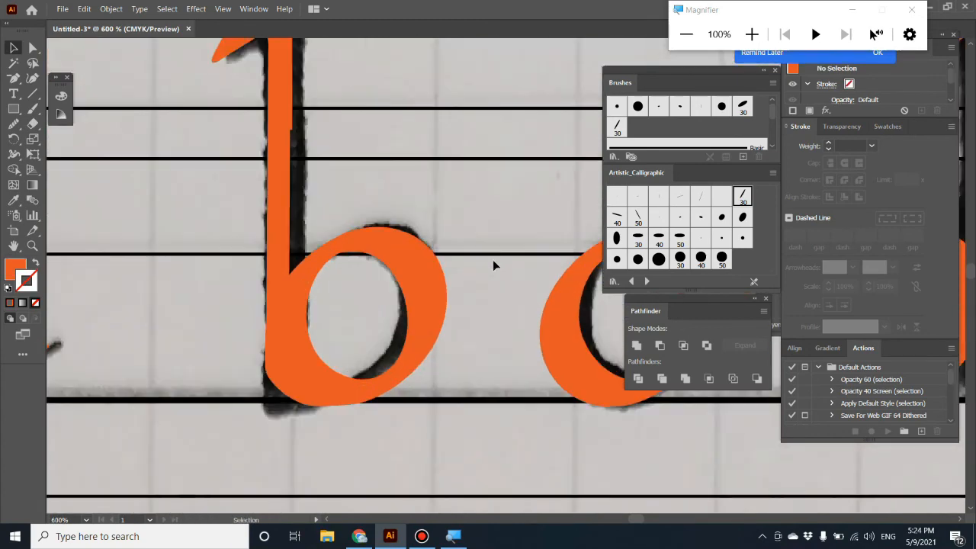
{"action": "left_click_drag", "start_coordinate": [509, 91], "coordinate": [586, 244]}
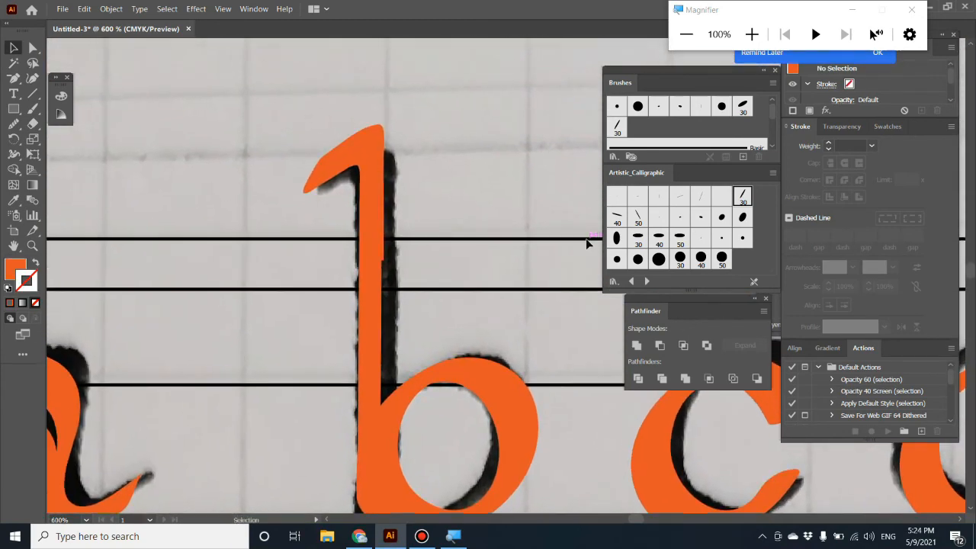
Nudge the serif piece flush with the b's stem and unite it with the b using Pathfinder
{"action": "scroll", "coordinate": [585, 244], "scroll_direction": "up", "scroll_amount": 1}
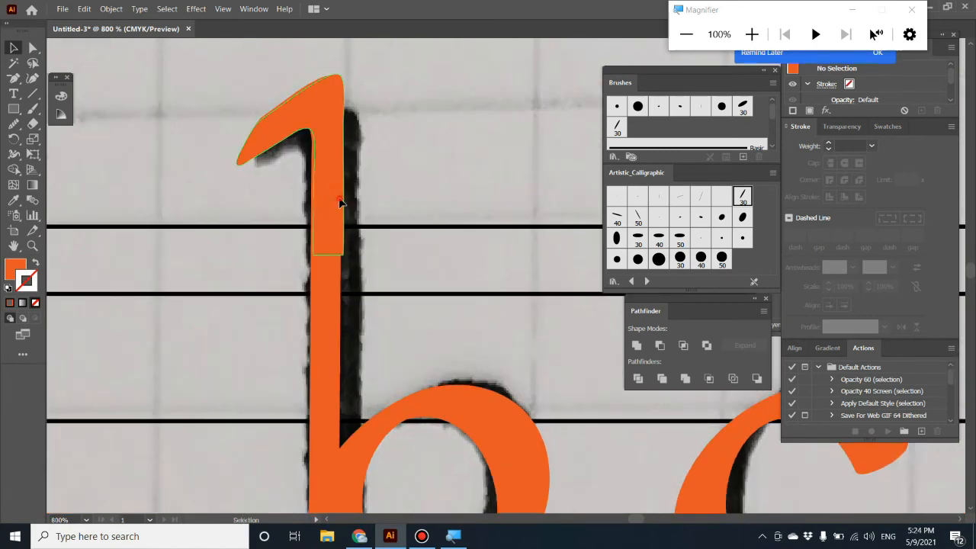
{"action": "left_click_drag", "start_coordinate": [339, 202], "coordinate": [338, 206]}
{"action": "left_click", "coordinate": [419, 245]}
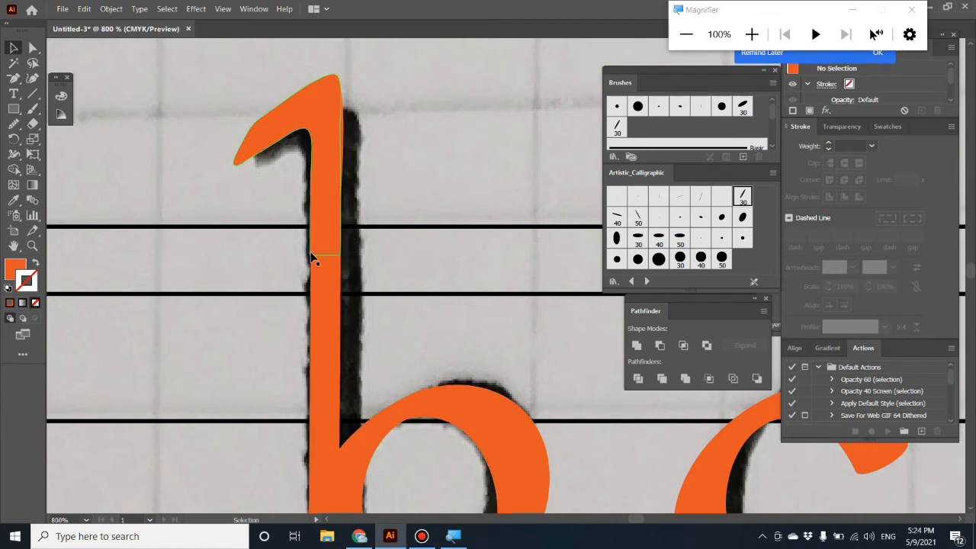
{"action": "left_click", "coordinate": [454, 170]}
{"action": "left_click_drag", "start_coordinate": [351, 158], "coordinate": [268, 244]}
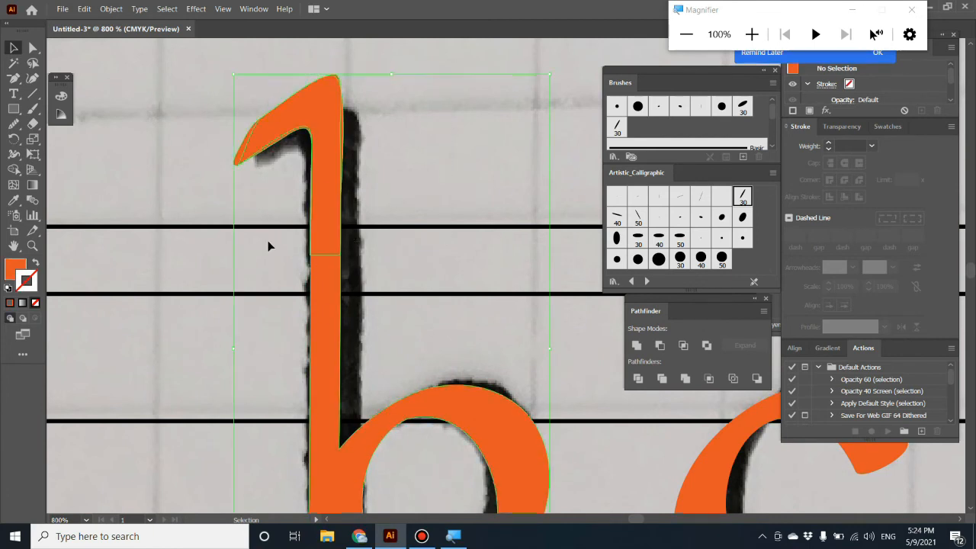
{"action": "left_click", "coordinate": [637, 345]}
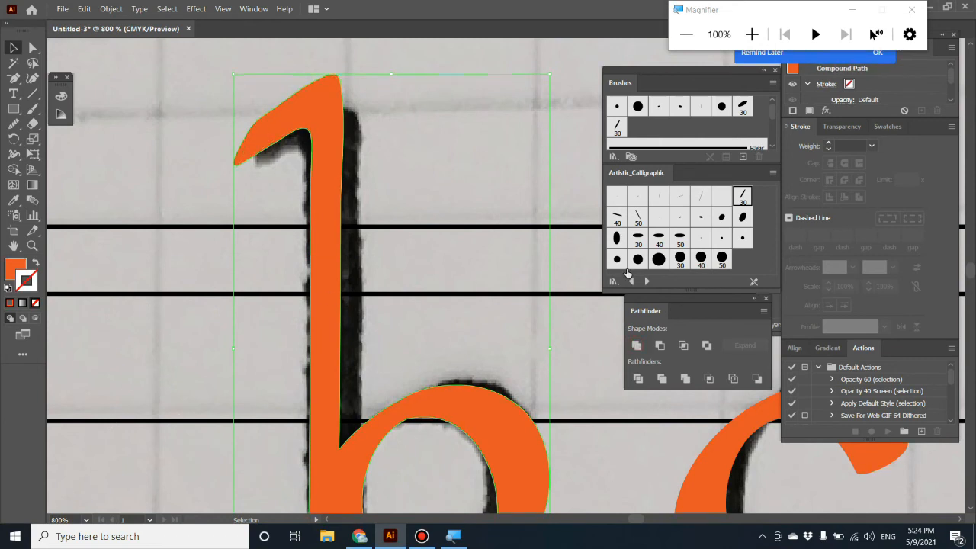
{"action": "left_click", "coordinate": [256, 276]}
Delete the redundant anchor points on the left edge of the b's stem where the serif piece was joined
{"action": "left_click", "coordinate": [245, 160]}
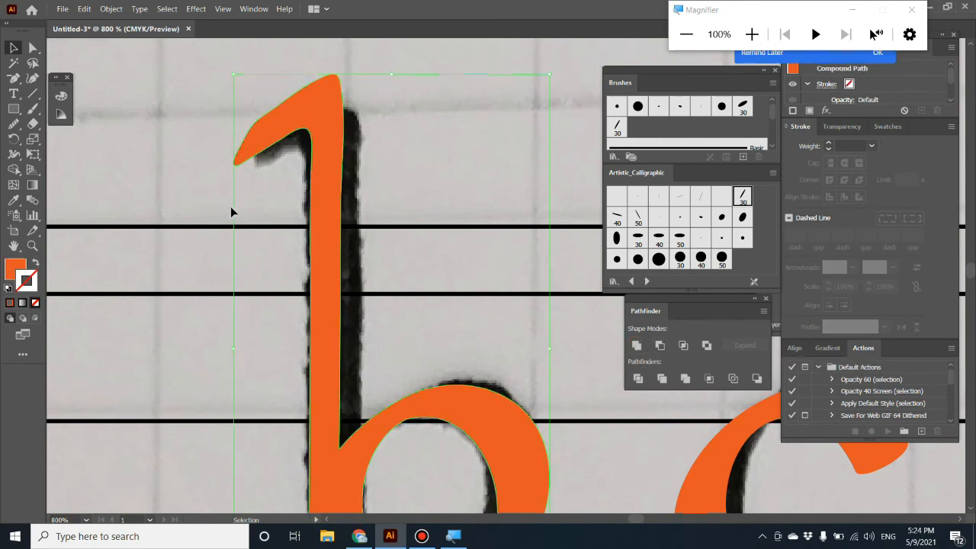
{"action": "key", "text": "ctrl+="}
{"action": "key", "text": "ctrl+="}
{"action": "scroll", "coordinate": [290, 229], "scroll_direction": "up", "scroll_amount": 3}
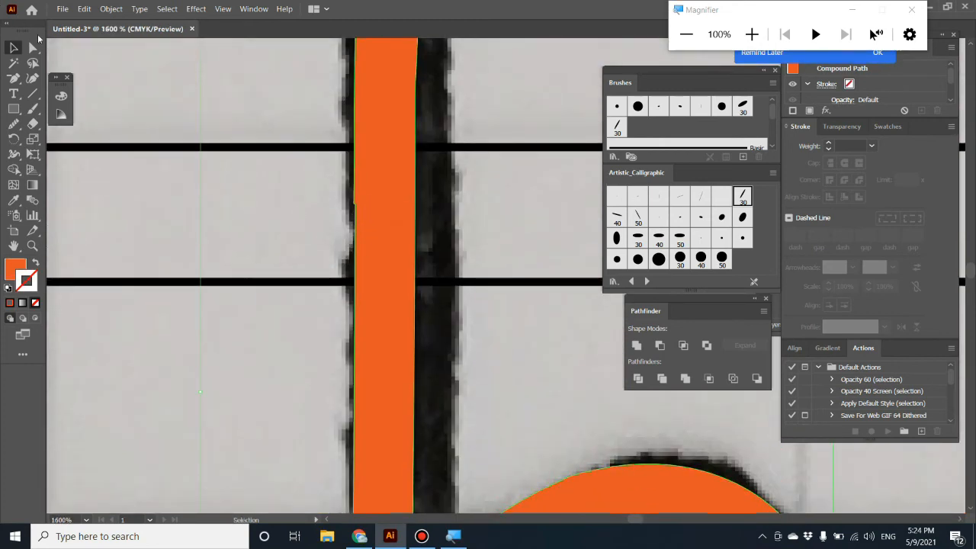
{"action": "left_click", "coordinate": [13, 77]}
{"action": "left_click", "coordinate": [355, 206]}
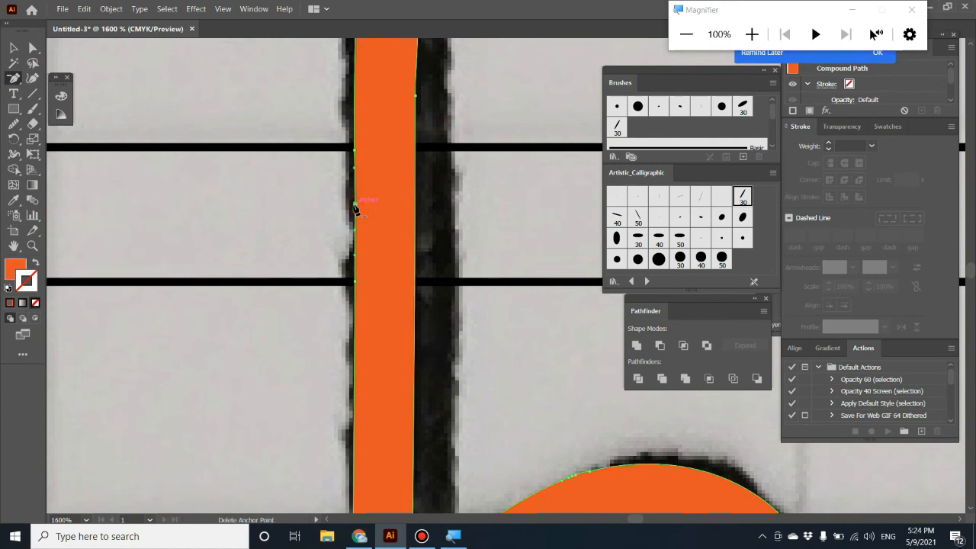
{"action": "left_click", "coordinate": [357, 164]}
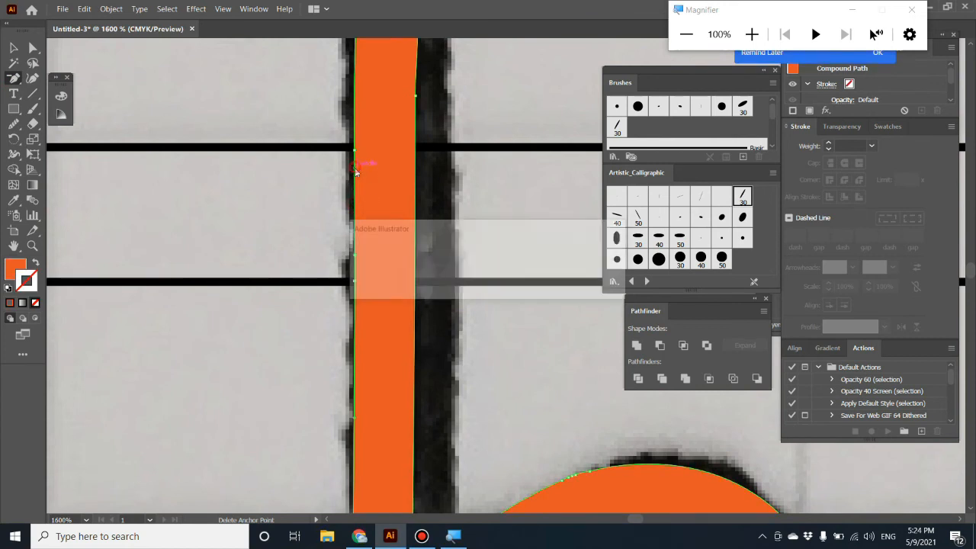
{"action": "left_click", "coordinate": [593, 285]}
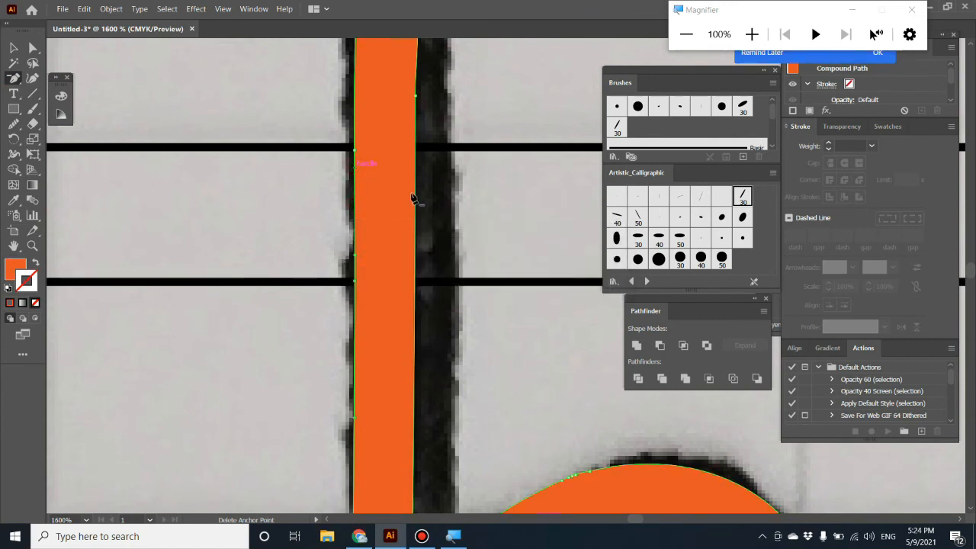
{"action": "left_click", "coordinate": [356, 259]}
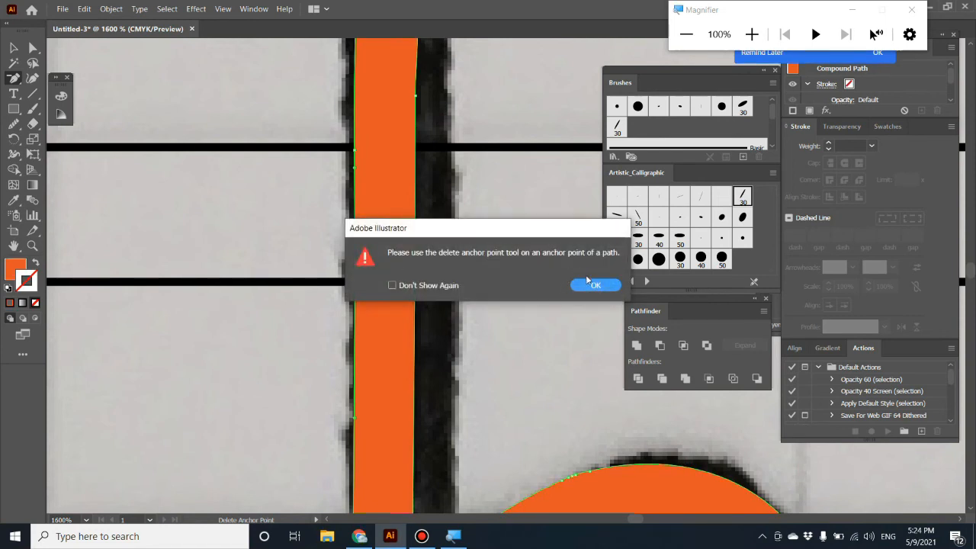
{"action": "left_click", "coordinate": [592, 285]}
{"action": "left_click", "coordinate": [357, 282]}
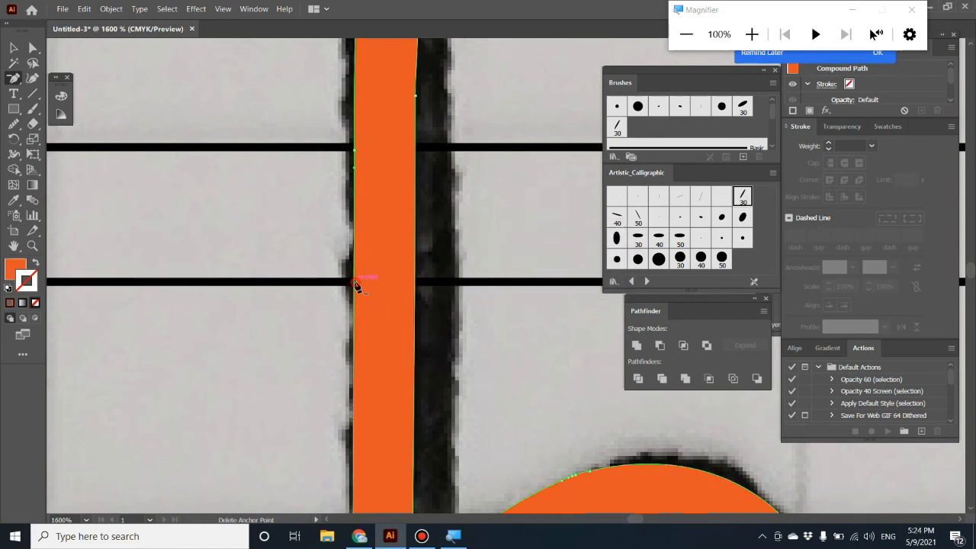
{"action": "left_click", "coordinate": [355, 157]}
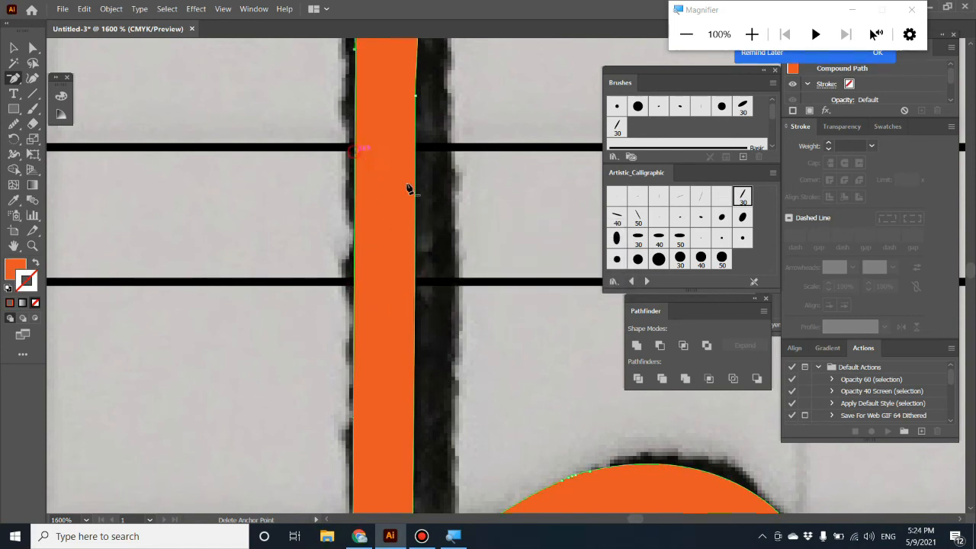
Delete the redundant anchor points along the underside and upper edge of the b's serif
{"action": "scroll", "coordinate": [503, 259], "scroll_direction": "up", "scroll_amount": 5}
{"action": "scroll", "coordinate": [427, 267], "scroll_direction": "up", "scroll_amount": 2}
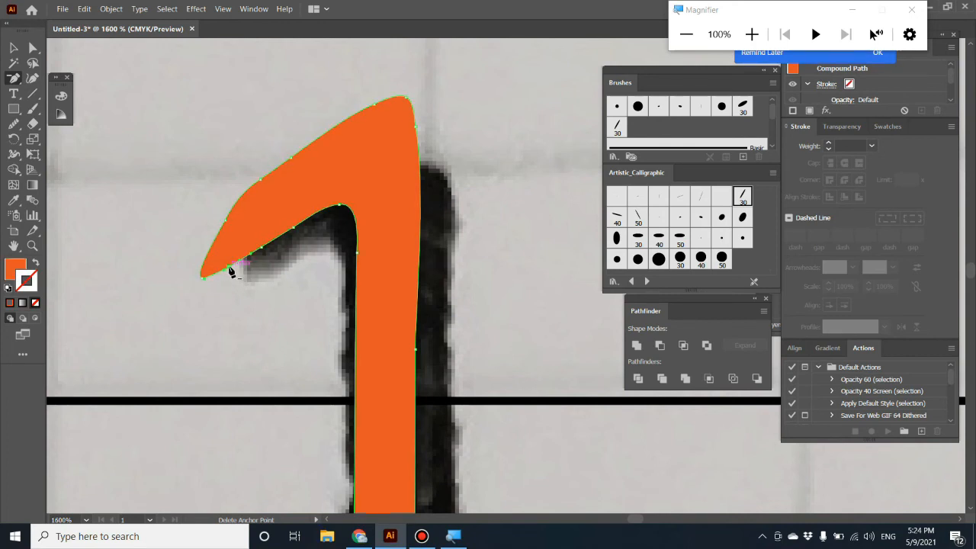
{"action": "left_click", "coordinate": [228, 268]}
{"action": "left_click", "coordinate": [263, 252]}
{"action": "left_click", "coordinate": [293, 228]}
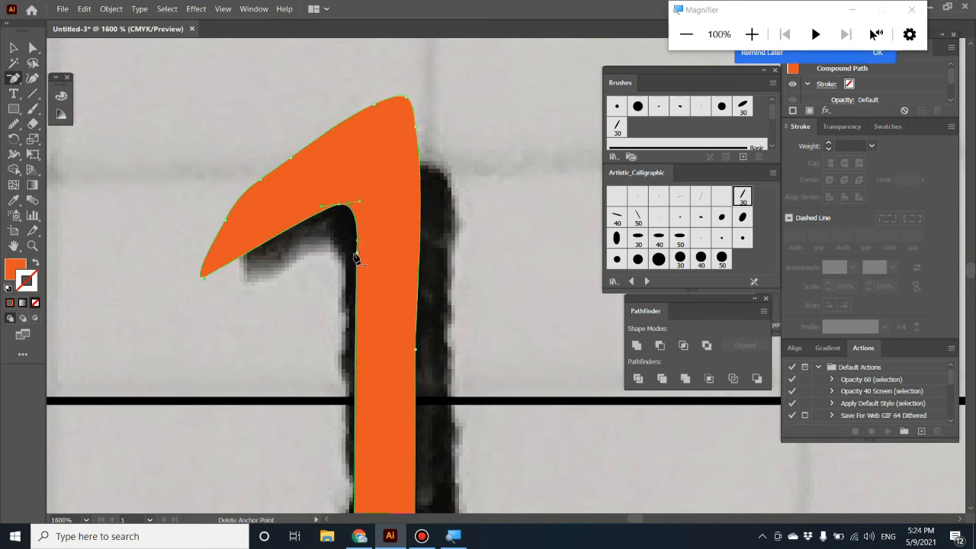
{"action": "left_click", "coordinate": [359, 247]}
{"action": "key", "text": "v"}
{"action": "key", "text": "minus"}
{"action": "left_click", "coordinate": [415, 128]}
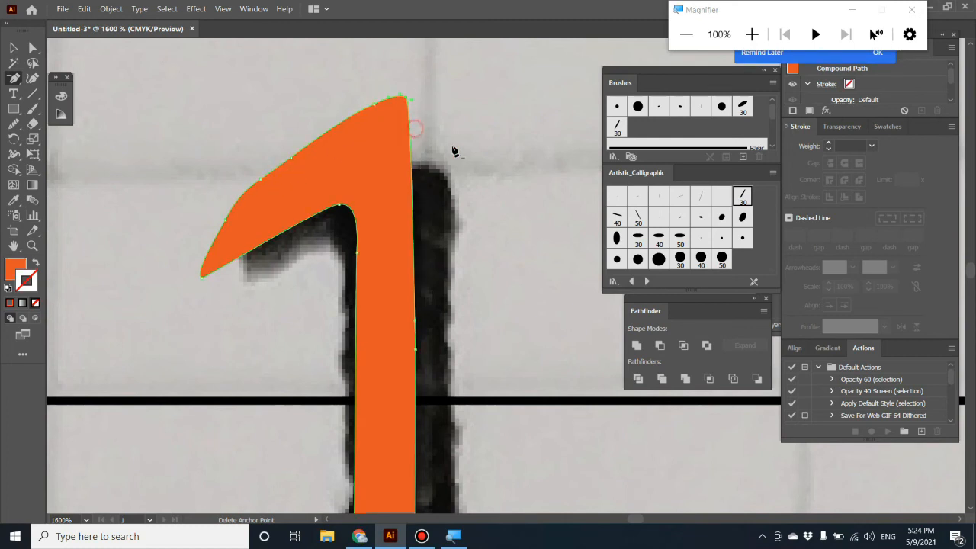
{"action": "key", "text": "v"}
{"action": "key", "text": "minus"}
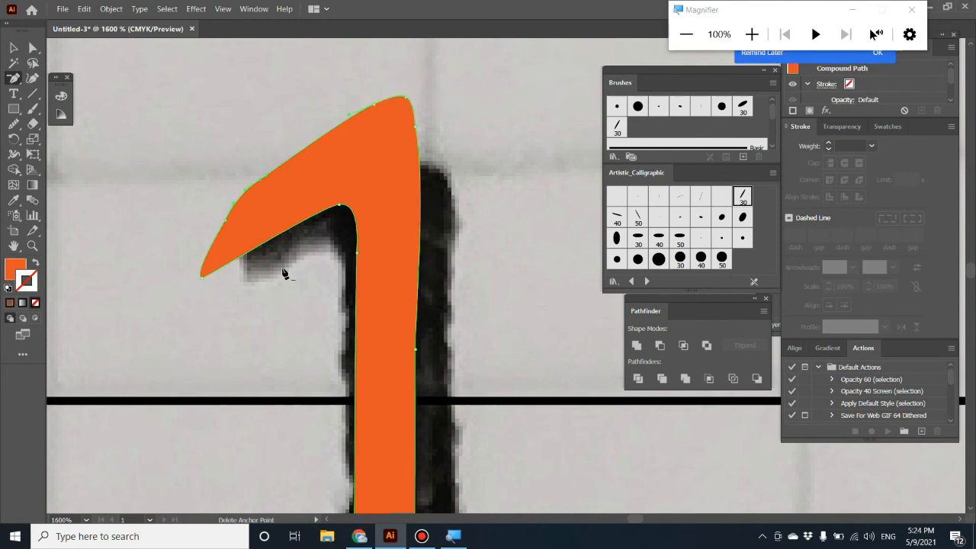
Smooth the right edge of the b's stem just below the serif's tip with the Smooth tool
{"action": "left_click", "coordinate": [14, 123], "text": "alt"}
{"action": "left_click_drag", "start_coordinate": [419, 119], "coordinate": [427, 148]}
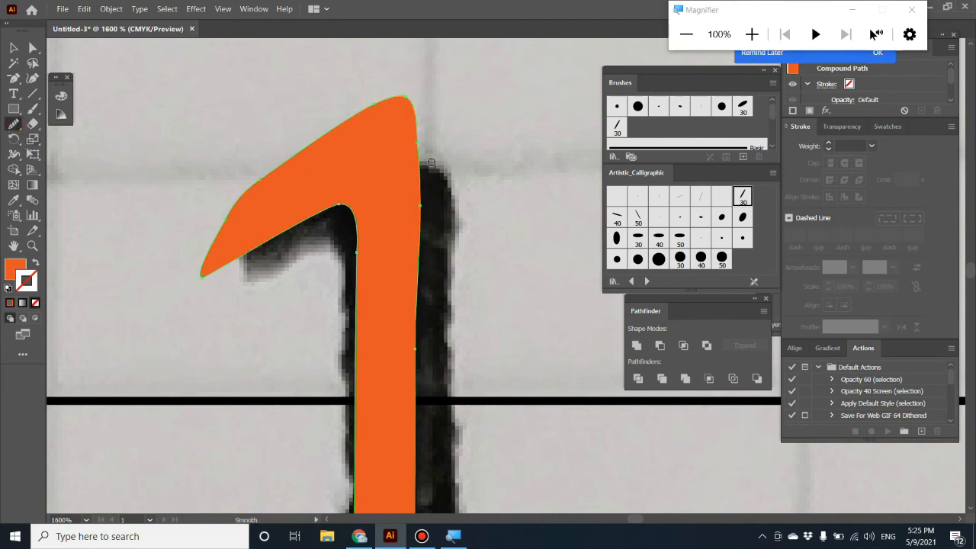
{"action": "left_click_drag", "start_coordinate": [429, 192], "coordinate": [424, 254]}
Add anchor points to the a's right-hand stroke around its upper bend
{"action": "key", "text": "ctrl+minus"}
{"action": "key", "text": "ctrl+minus"}
{"action": "key", "text": "ctrl+minus"}
{"action": "key", "text": "ctrl+minus"}
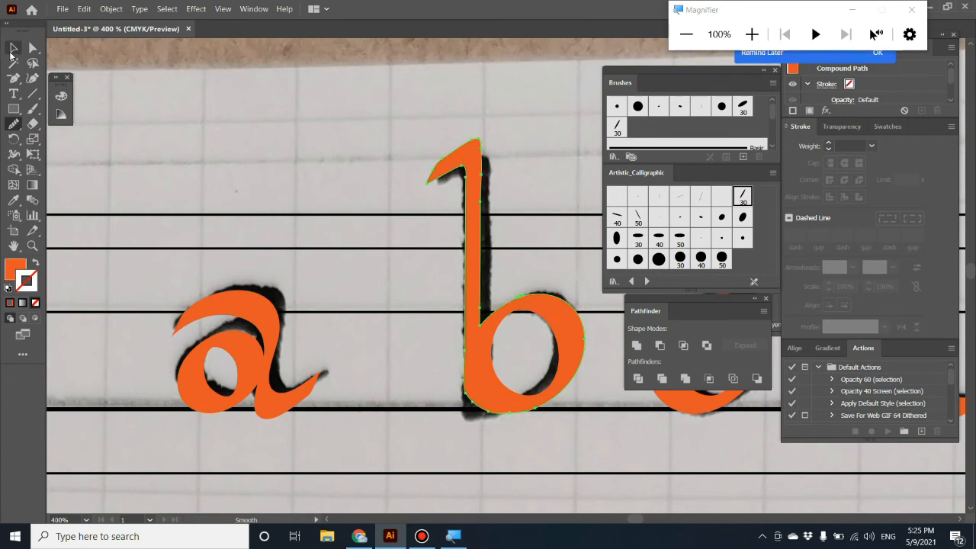
{"action": "left_click", "coordinate": [13, 48]}
{"action": "left_click", "coordinate": [270, 335]}
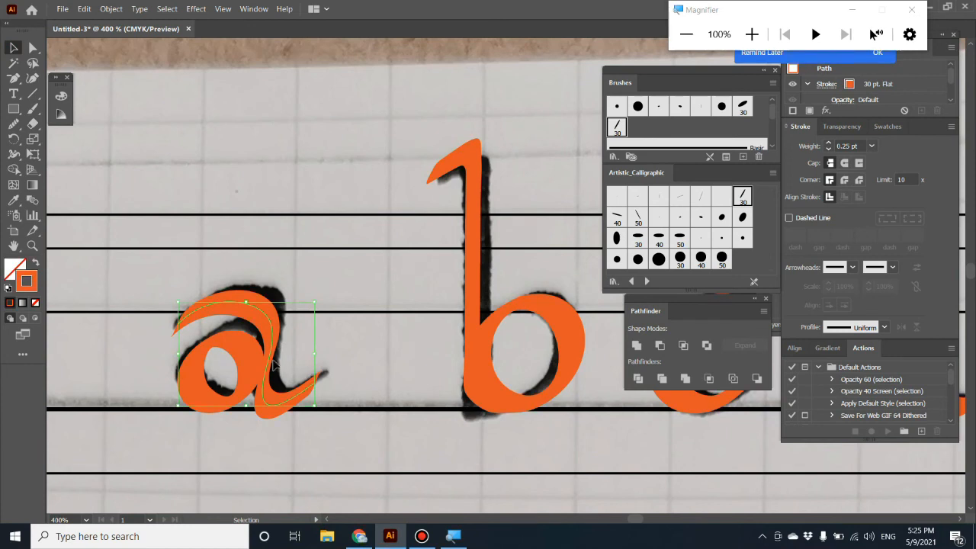
{"action": "left_click", "coordinate": [13, 78]}
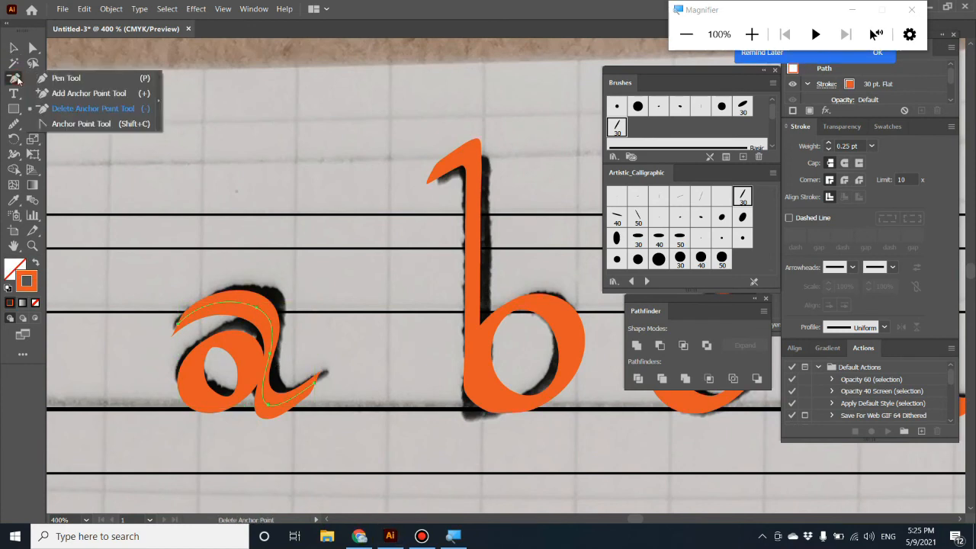
{"action": "left_click", "coordinate": [58, 94]}
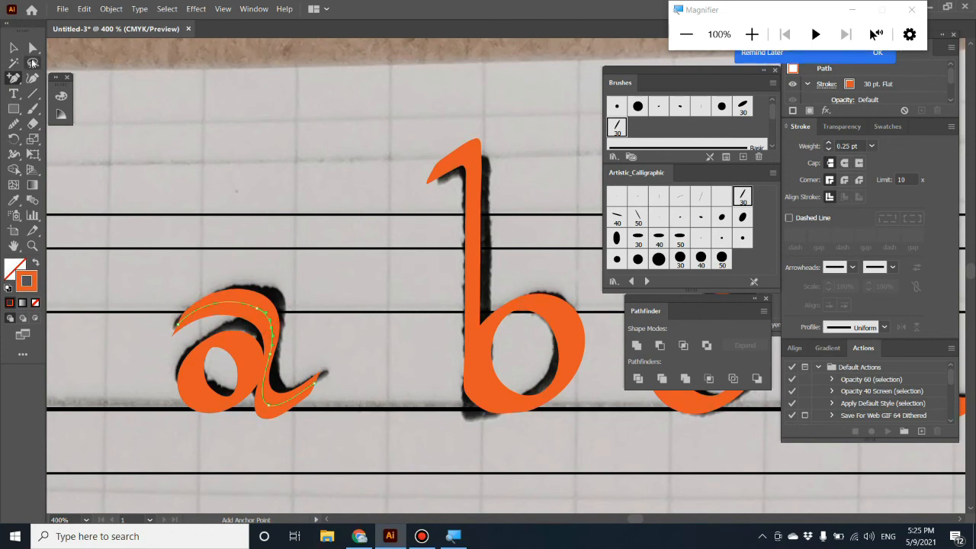
Reposition the anchor points at the bend and middle of the a's right-hand stroke to refine its curve
{"action": "key", "text": "a"}
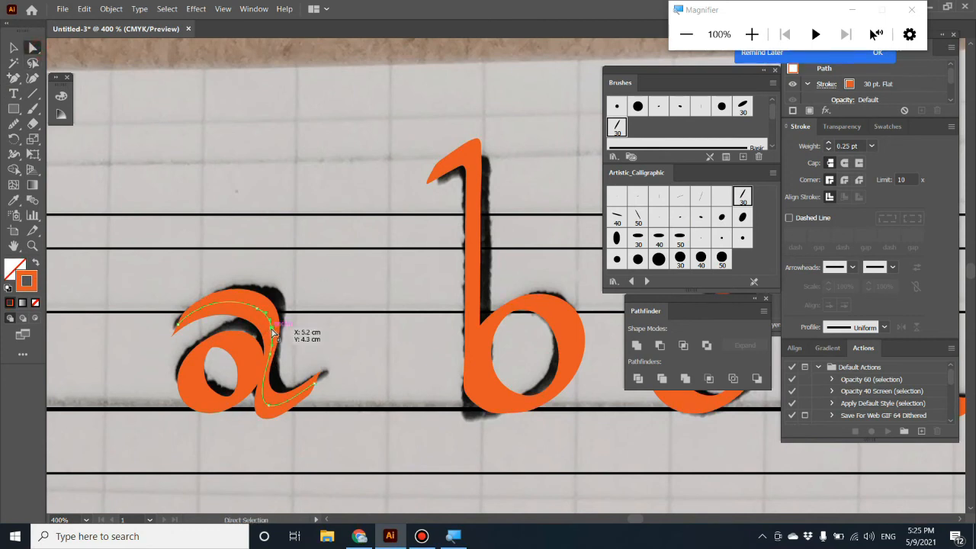
{"action": "left_click_drag", "start_coordinate": [273, 333], "coordinate": [267, 326]}
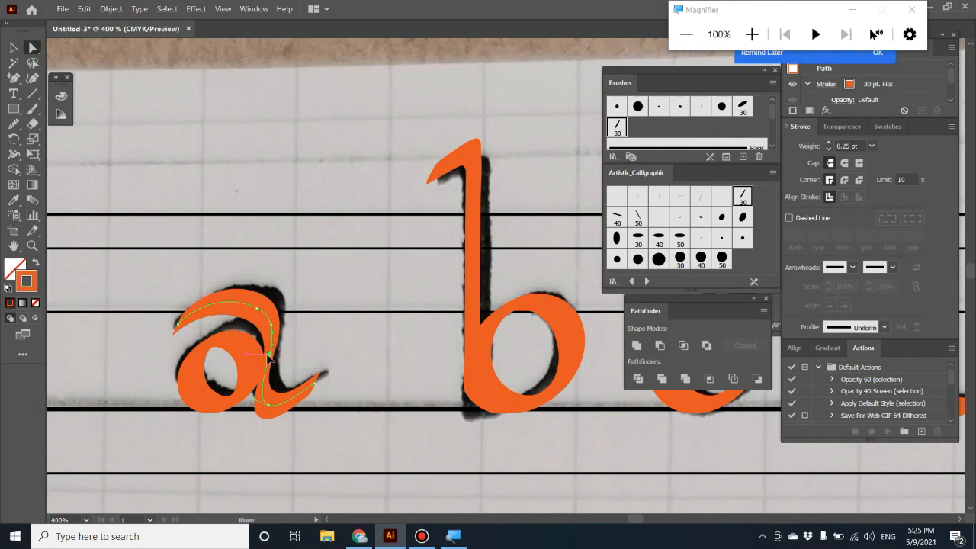
{"action": "left_click", "coordinate": [269, 357]}
{"action": "left_click_drag", "start_coordinate": [274, 328], "coordinate": [274, 336]}
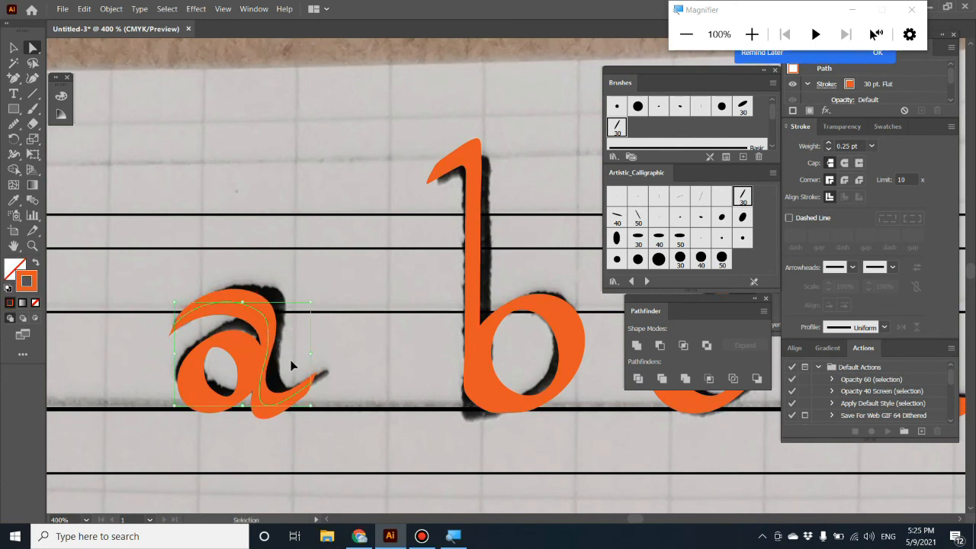
{"action": "left_click", "coordinate": [314, 420]}
{"action": "left_click", "coordinate": [275, 365]}
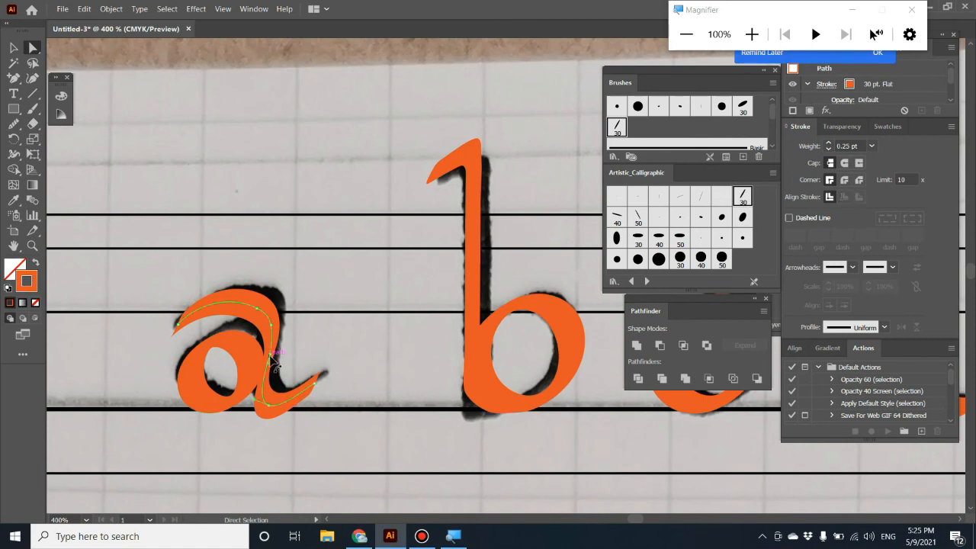
{"action": "left_click_drag", "start_coordinate": [270, 359], "coordinate": [276, 329]}
{"action": "left_click", "coordinate": [306, 438]}
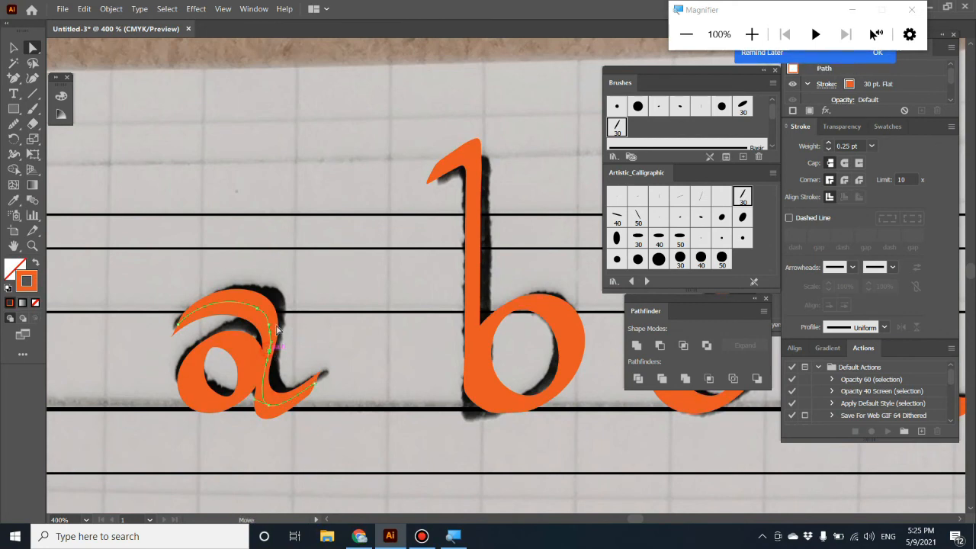
Smooth the a's right-hand stroke from its upper bend down along the stem with the Smooth tool
{"action": "mouse_move", "coordinate": [13, 78]}
{"action": "left_mouse_down"}
{"action": "mouse_move", "coordinate": [52, 79]}
{"action": "mouse_move", "coordinate": [15, 80]}
{"action": "mouse_move", "coordinate": [63, 94]}
{"action": "mouse_move", "coordinate": [83, 117]}
{"action": "mouse_move", "coordinate": [14, 123]}
{"action": "left_mouse_up"}
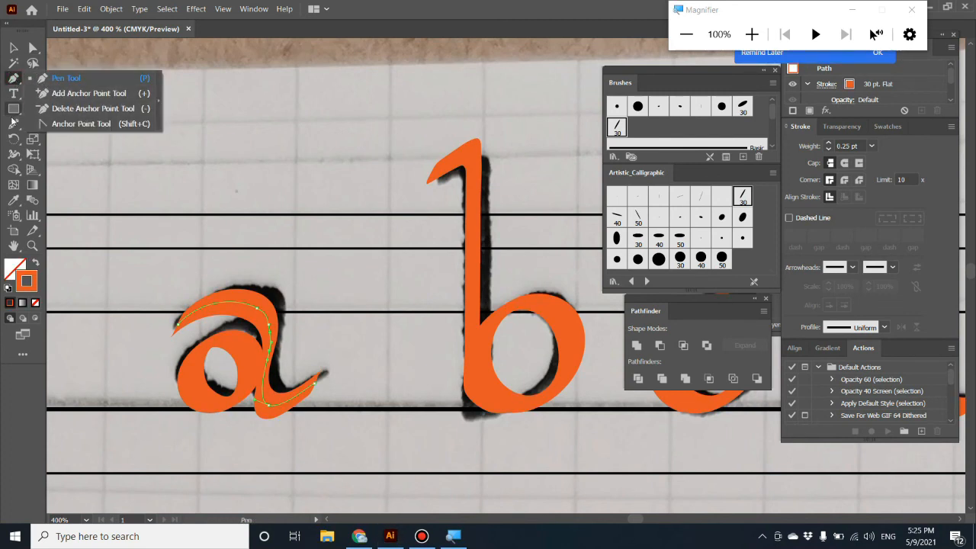
{"action": "left_click", "coordinate": [14, 124]}
{"action": "mouse_move", "coordinate": [272, 317]}
{"action": "left_mouse_down"}
{"action": "mouse_move", "coordinate": [278, 366]}
{"action": "mouse_move", "coordinate": [261, 304]}
{"action": "mouse_move", "coordinate": [292, 369]}
{"action": "left_mouse_up"}
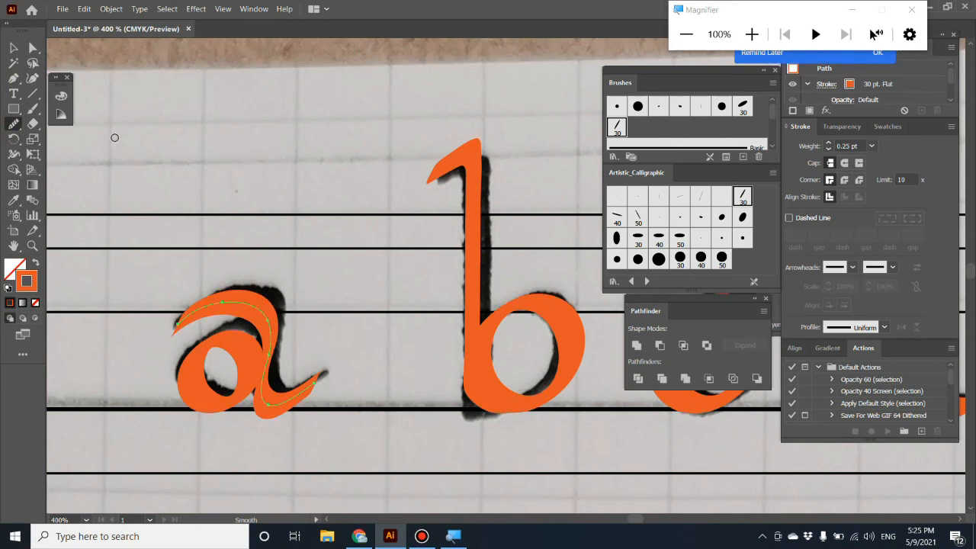
Expand the appearance of both of the a's brush strokes and unite them into one shape with Pathfinder
{"action": "left_click", "coordinate": [13, 47]}
{"action": "left_click_drag", "start_coordinate": [158, 250], "coordinate": [310, 432]}
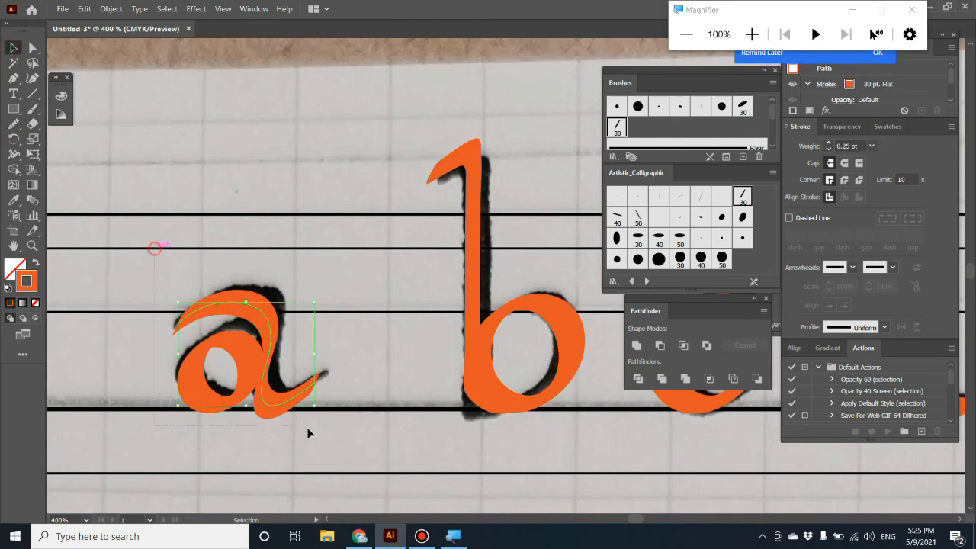
{"action": "left_click", "coordinate": [111, 10]}
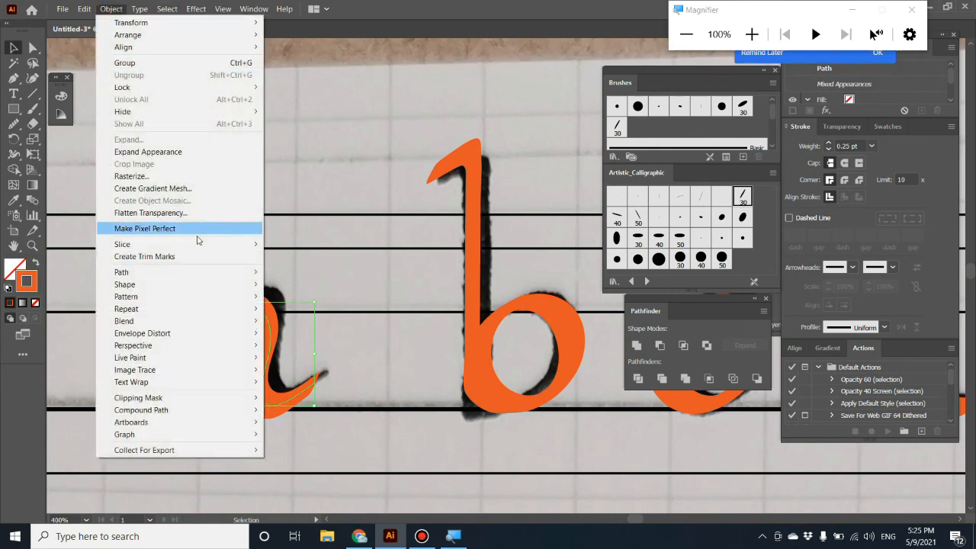
{"action": "left_click", "coordinate": [169, 151]}
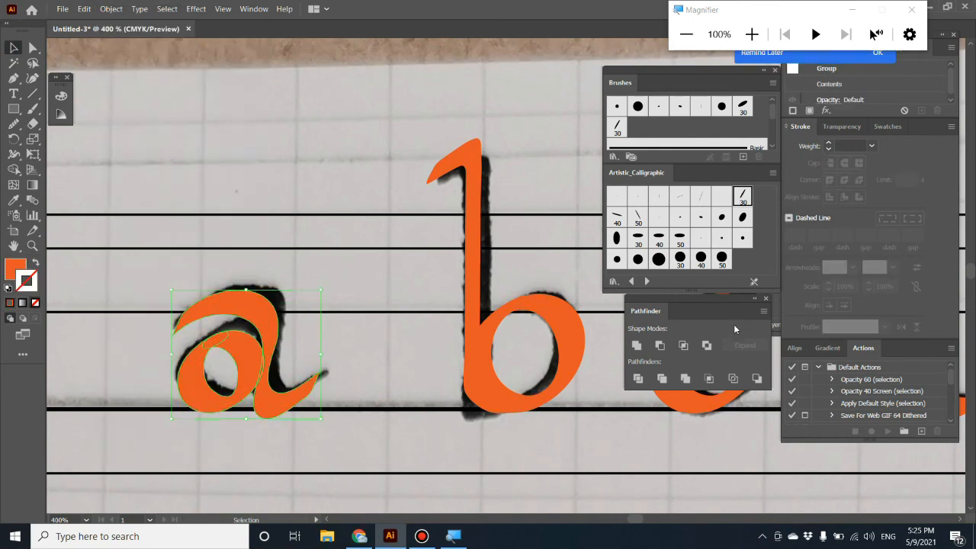
{"action": "left_click", "coordinate": [646, 344]}
{"action": "left_click", "coordinate": [307, 473]}
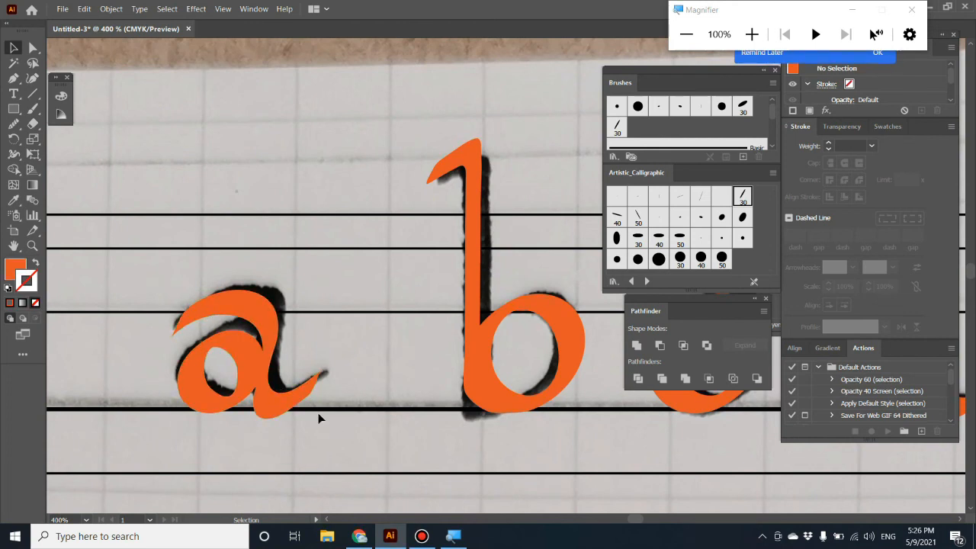
{"action": "left_click", "coordinate": [298, 395]}
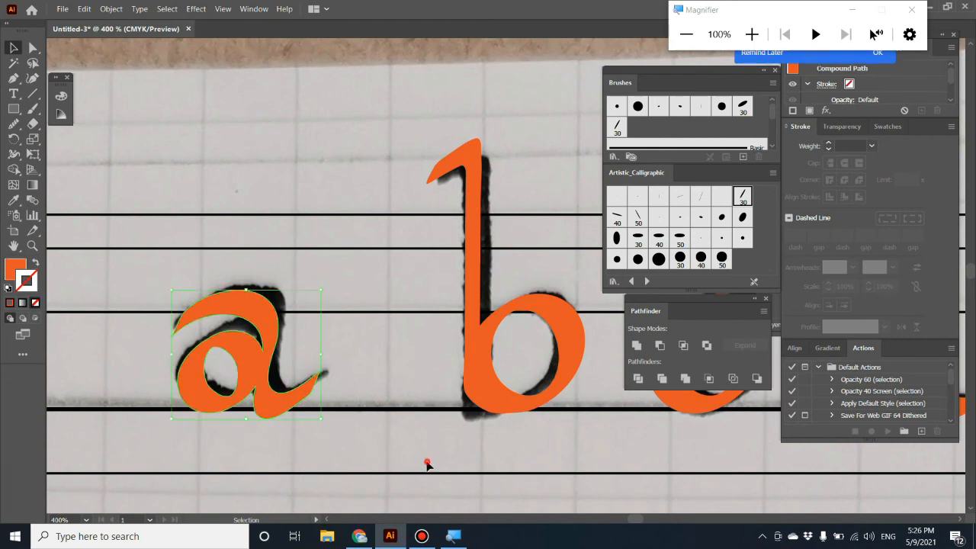
{"action": "left_click", "coordinate": [427, 465]}
{"action": "key", "text": "ctrl+minus"}
{"action": "key", "text": "ctrl+minus"}
{"action": "key", "text": "ctrl+minus"}
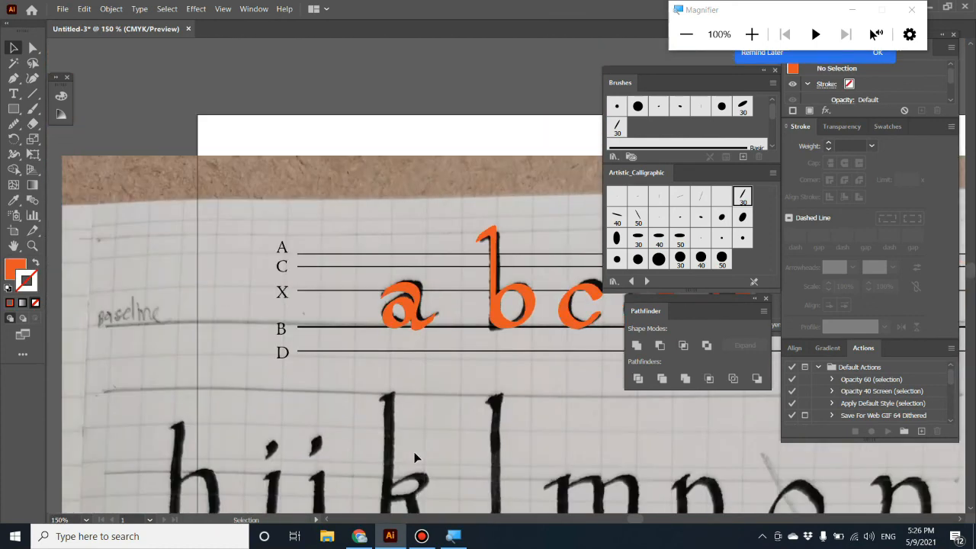
{"action": "left_click_drag", "start_coordinate": [479, 425], "coordinate": [229, 414]}
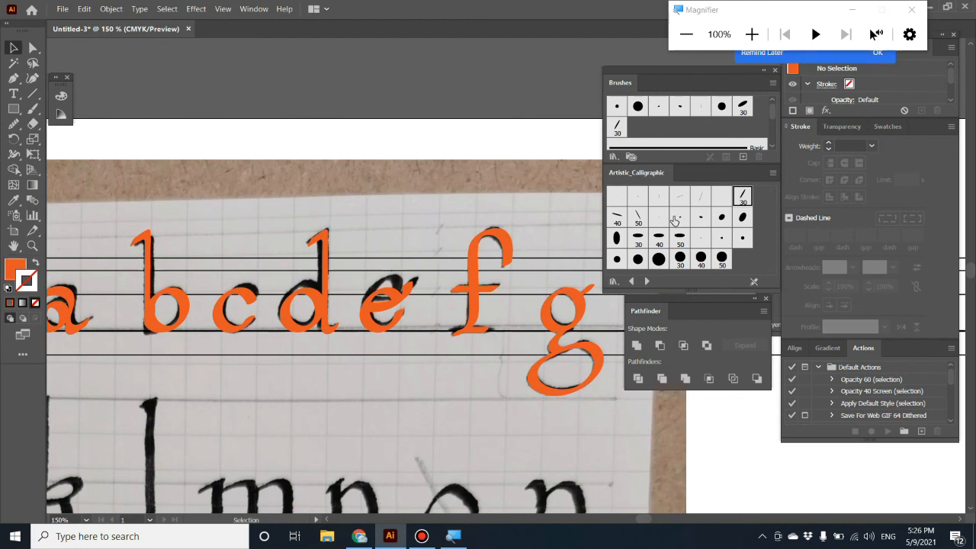
Move the Pathfinder panel away from the layer list and hide Layer 2, which holds the scanned handwriting
{"action": "left_click_drag", "start_coordinate": [733, 298], "coordinate": [734, 380]}
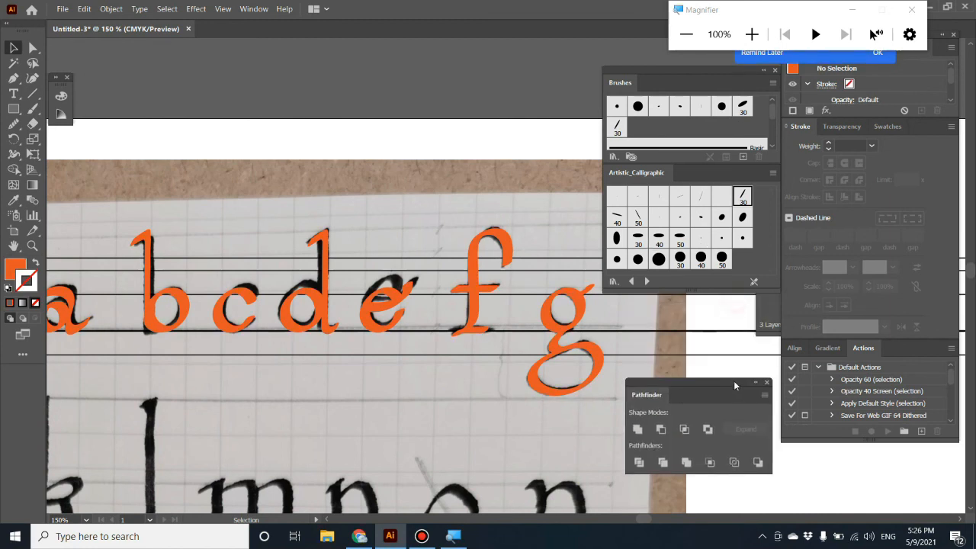
{"action": "left_click", "coordinate": [769, 306]}
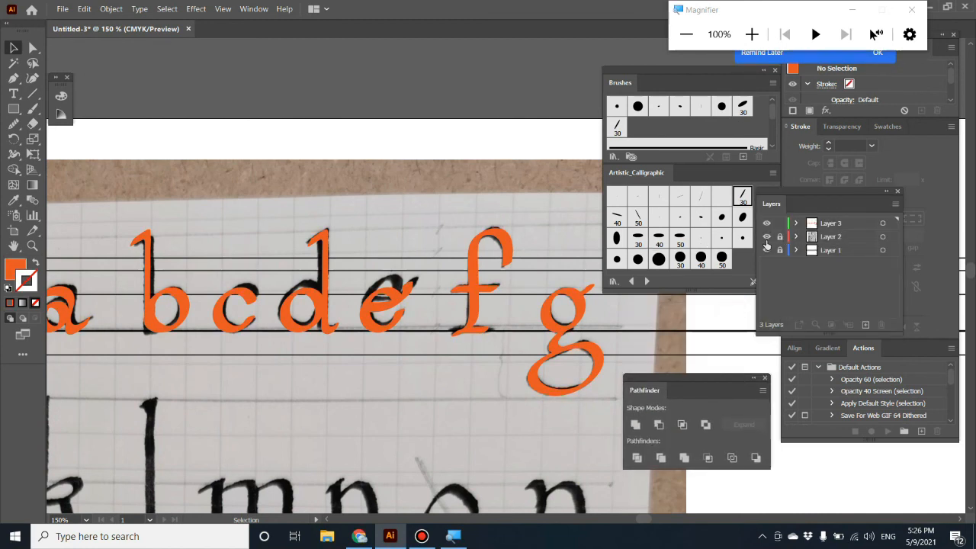
{"action": "left_click", "coordinate": [766, 237]}
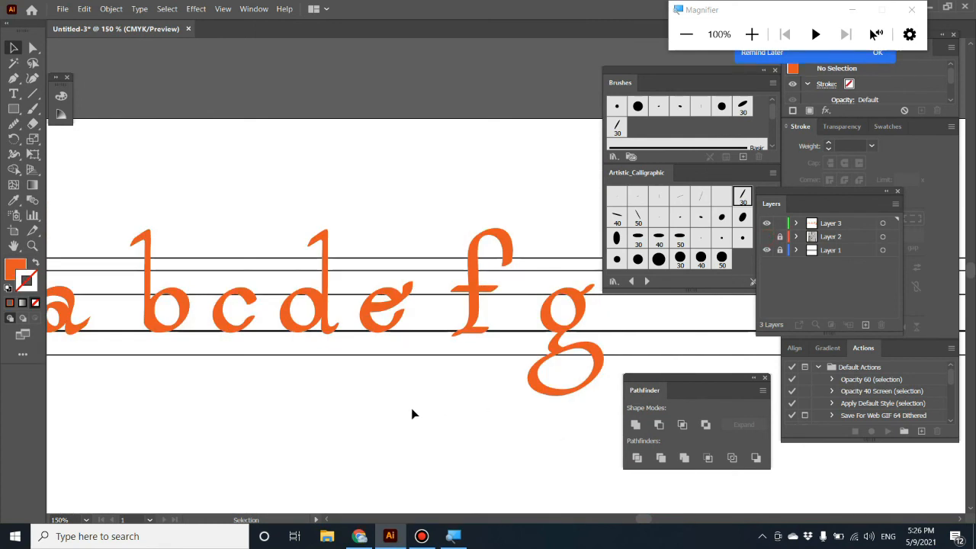
{"action": "key", "text": "ctrl+1"}
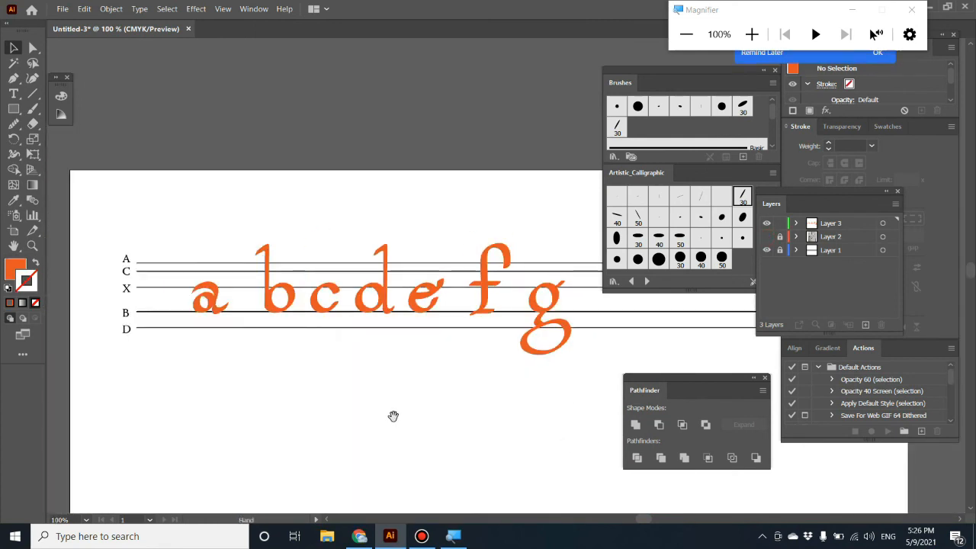
{"action": "left_click_drag", "start_coordinate": [393, 416], "coordinate": [325, 438]}
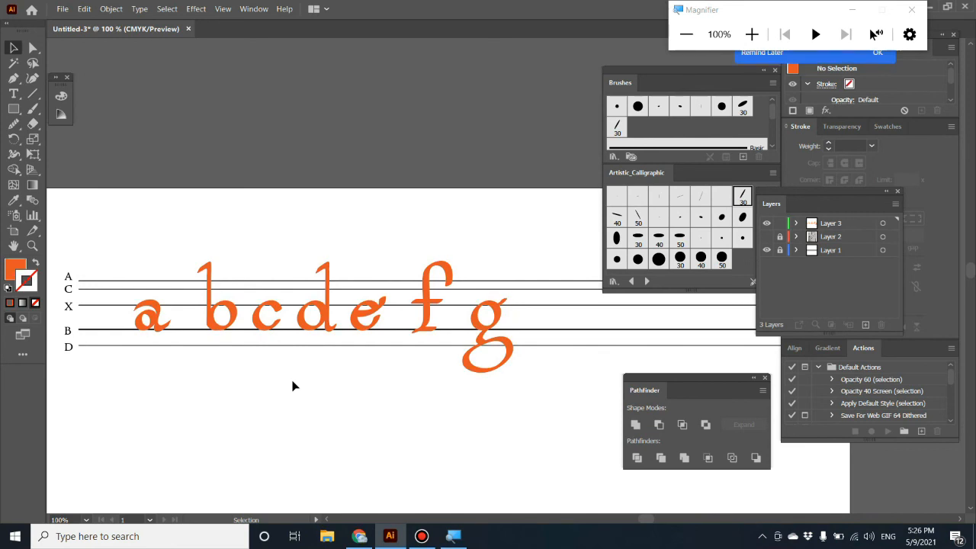
Refine the e's inner counter by adjusting its anchor points and handles along the crossbar with the Direct Selection tool
{"action": "key", "text": "ctrl+equal"}
{"action": "key", "text": "ctrl+equal"}
{"action": "key", "text": "ctrl+equal"}
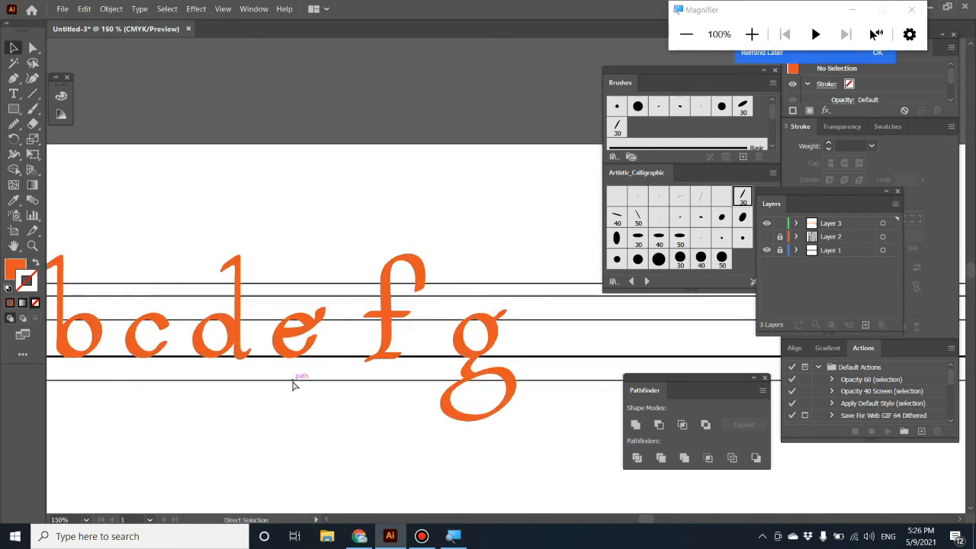
{"action": "left_click_drag", "start_coordinate": [312, 400], "coordinate": [527, 233]}
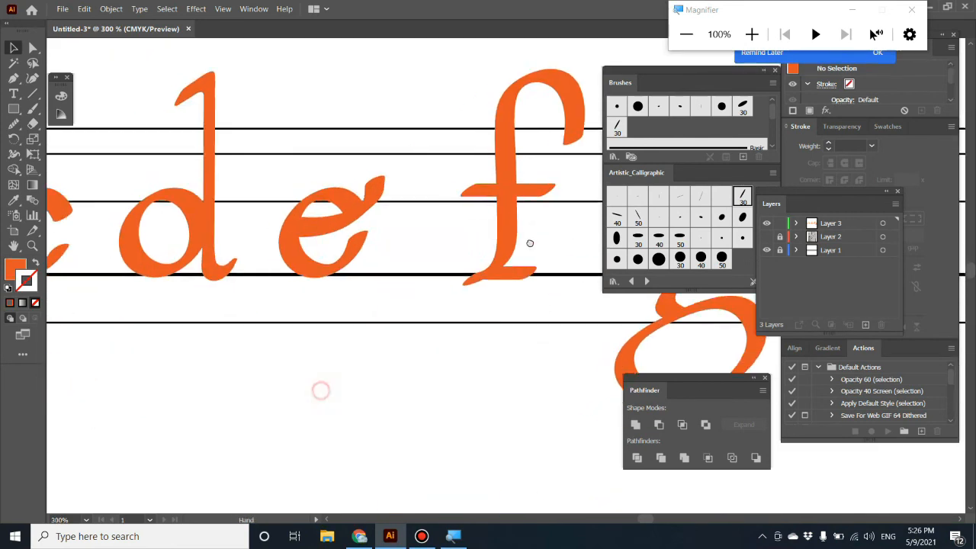
{"action": "left_click_drag", "start_coordinate": [328, 233], "coordinate": [425, 234]}
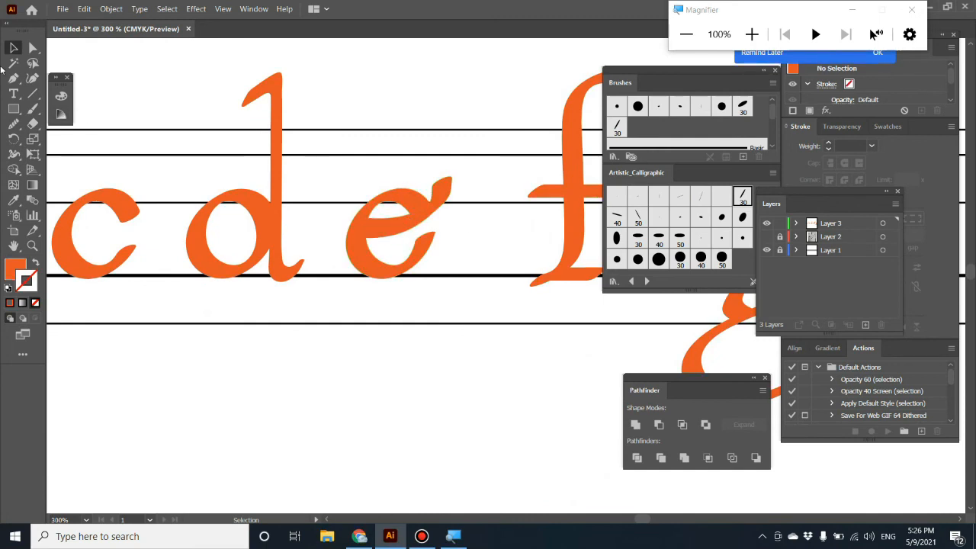
{"action": "left_click", "coordinate": [32, 48]}
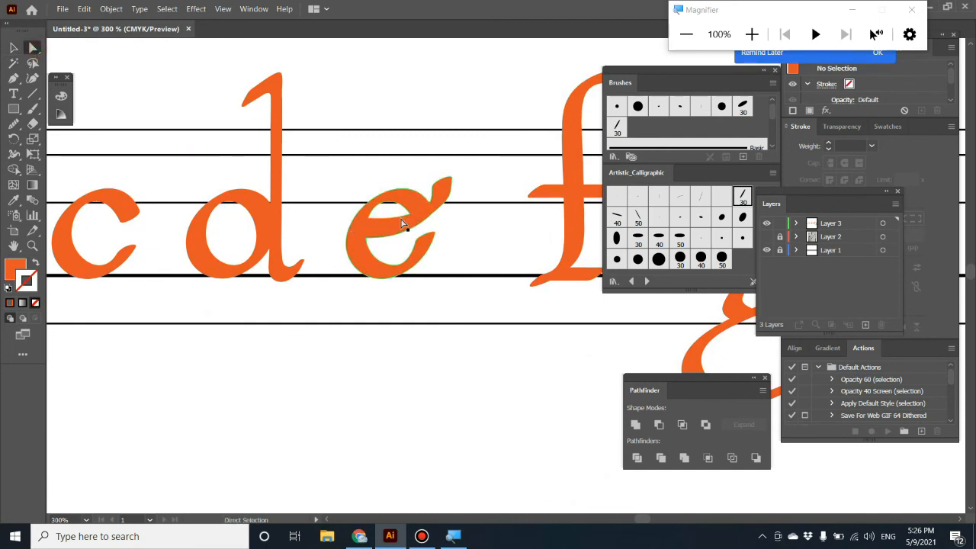
{"action": "left_click", "coordinate": [402, 222]}
{"action": "left_click_drag", "start_coordinate": [412, 220], "coordinate": [382, 221]}
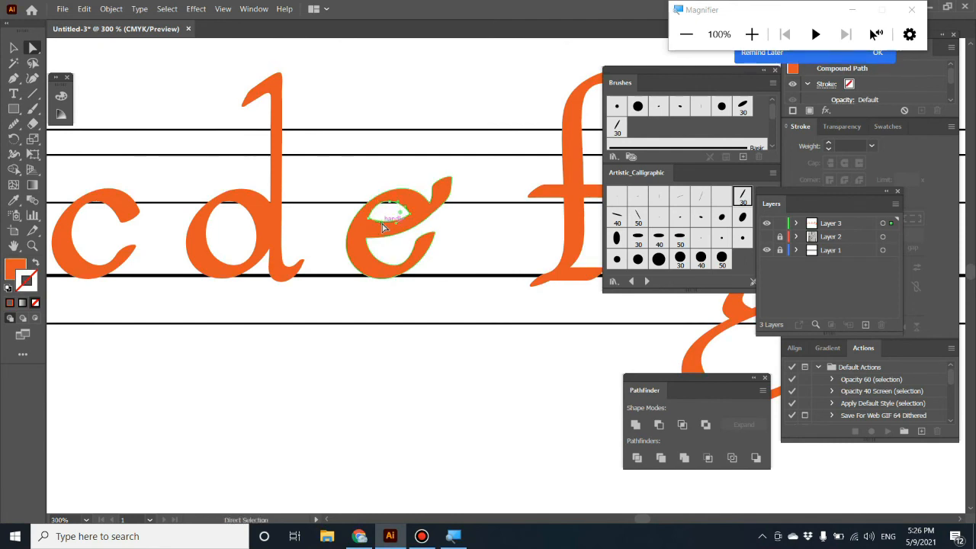
{"action": "left_click", "coordinate": [411, 338]}
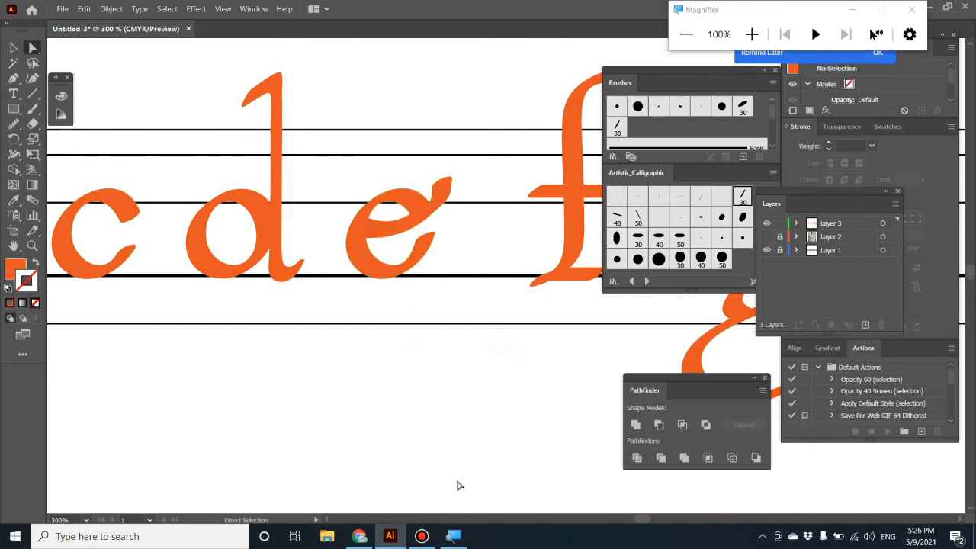
Move the a along the baseline closer to the b to tighten their spacing
{"action": "key", "text": "ctrl+minus"}
{"action": "key", "text": "ctrl+minus"}
{"action": "key", "text": "ctrl+minus"}
{"action": "key", "text": "ctrl+minus"}
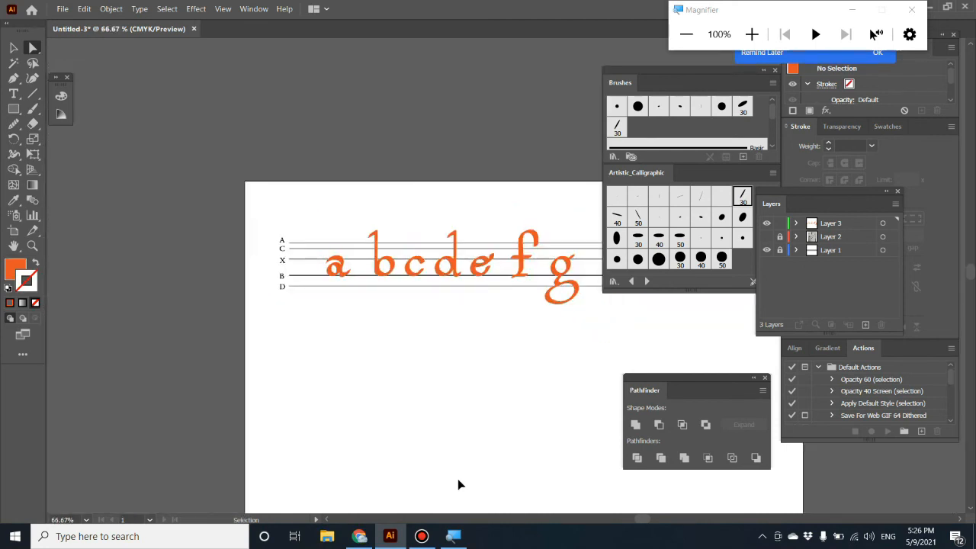
{"action": "key", "text": "ctrl+plus"}
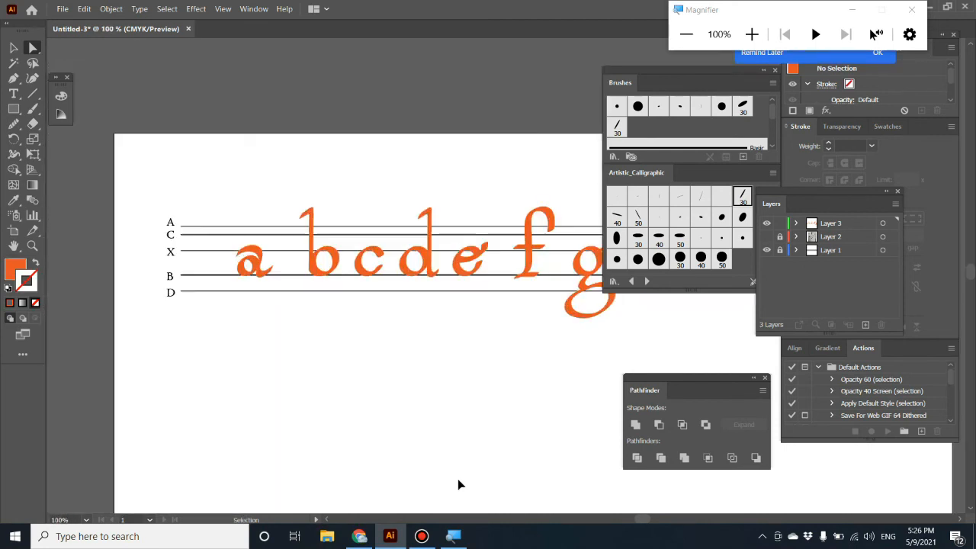
{"action": "left_click", "coordinate": [14, 48]}
{"action": "left_click_drag", "start_coordinate": [261, 278], "coordinate": [283, 281]}
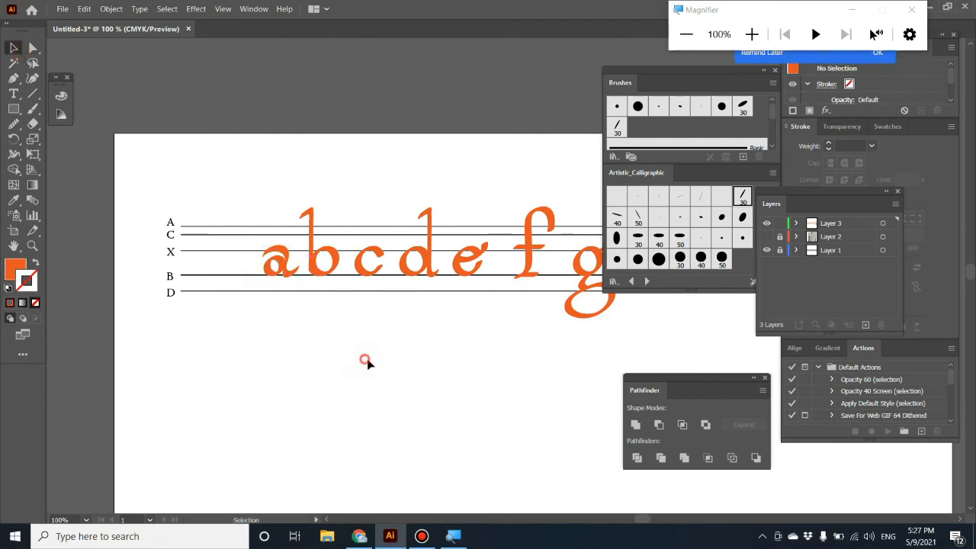
Tighten the spacing at the end of the row by moving the f closer to the e and the g closer to the f
{"action": "left_click_drag", "start_coordinate": [485, 387], "coordinate": [366, 382]}
{"action": "left_click_drag", "start_coordinate": [414, 266], "coordinate": [397, 269]}
{"action": "left_click_drag", "start_coordinate": [221, 274], "coordinate": [187, 273]}
{"action": "left_click", "coordinate": [437, 373]}
{"action": "left_click_drag", "start_coordinate": [474, 264], "coordinate": [439, 270]}
{"action": "left_click", "coordinate": [468, 414]}
{"action": "left_click_drag", "start_coordinate": [524, 412], "coordinate": [126, 251]}
{"action": "left_click", "coordinate": [194, 280]}
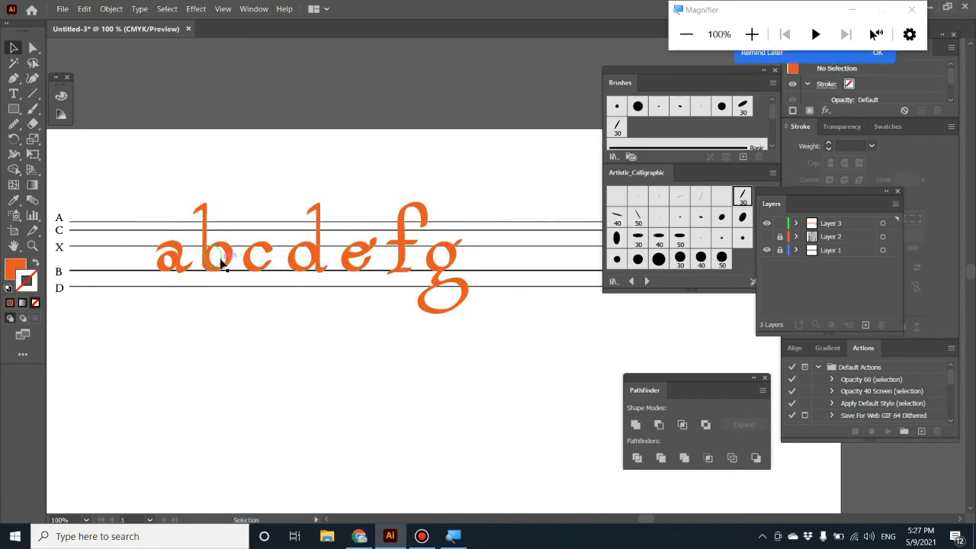
{"action": "left_click", "coordinate": [293, 378]}
Set the fill of all the letters from a to g to black
{"action": "left_click_drag", "start_coordinate": [618, 350], "coordinate": [185, 211]}
{"action": "left_click", "coordinate": [14, 271]}
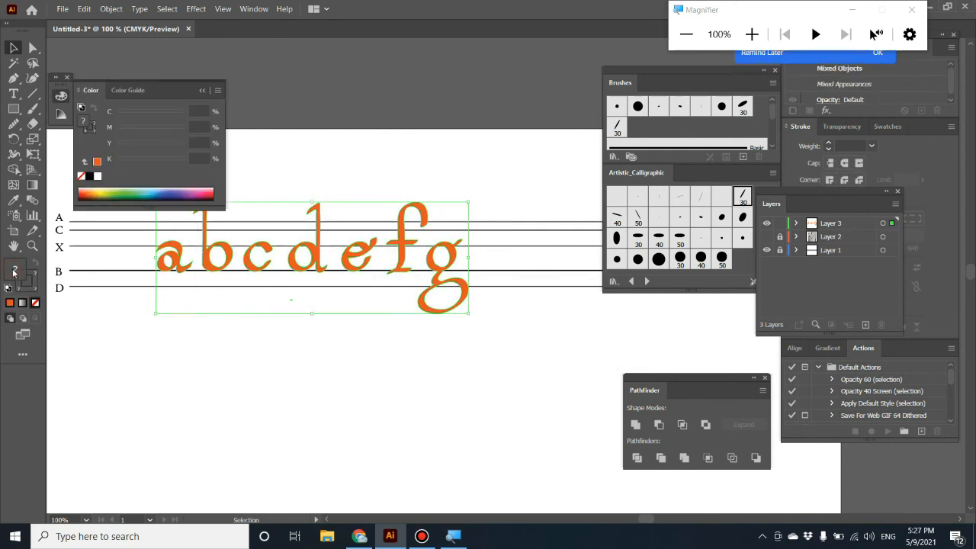
{"action": "left_click", "coordinate": [89, 176]}
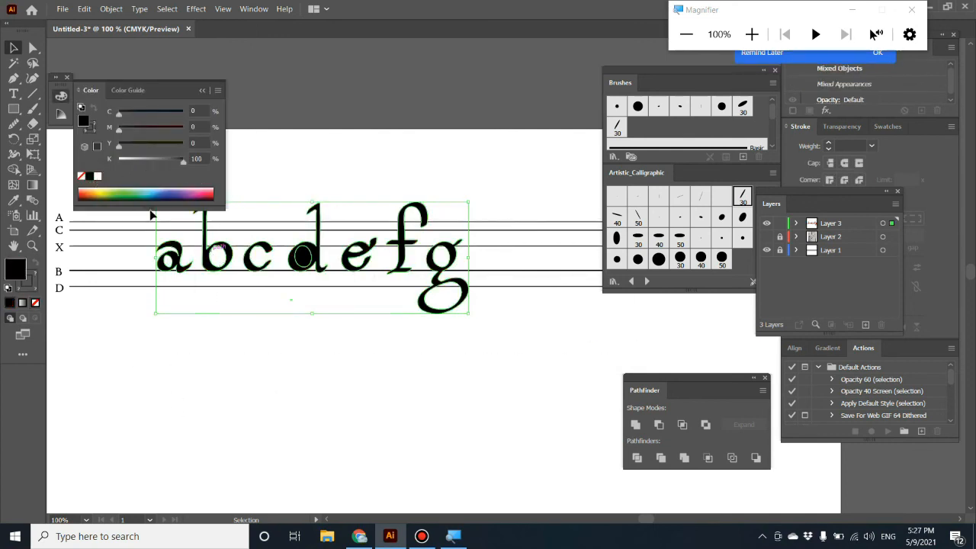
{"action": "left_click", "coordinate": [294, 326]}
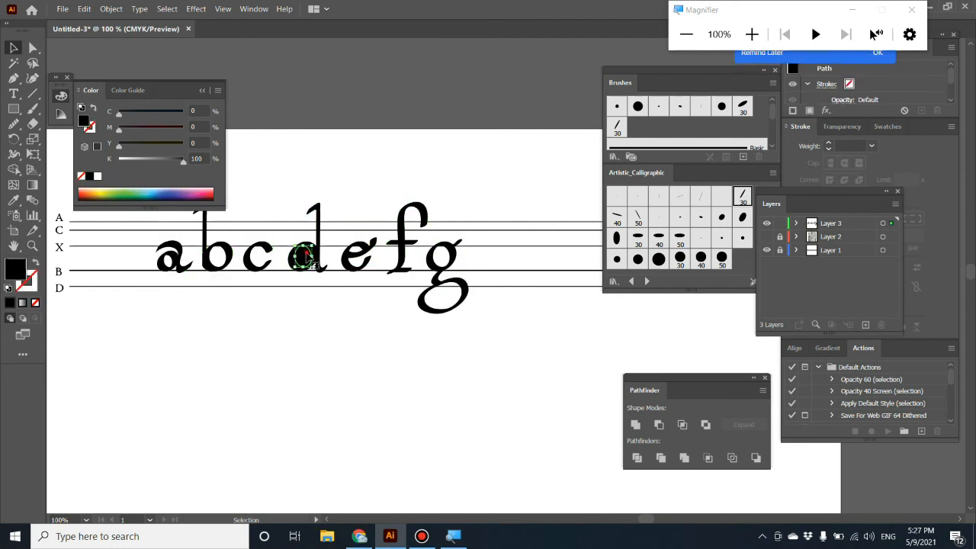
Delete the extra filled path covering the d's counter and collapse the Color panel
{"action": "double_click", "coordinate": [305, 245]}
{"action": "key", "text": "Escape"}
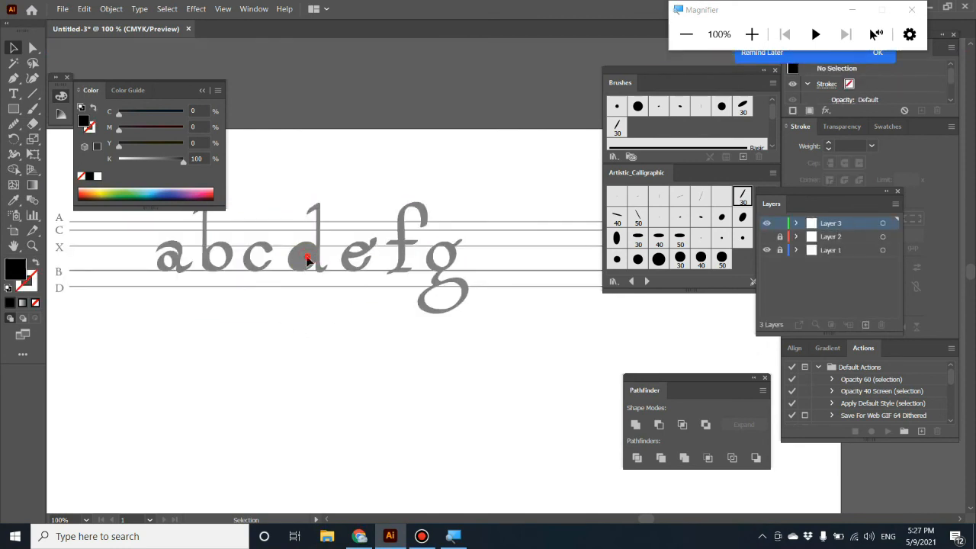
{"action": "left_click", "coordinate": [324, 376]}
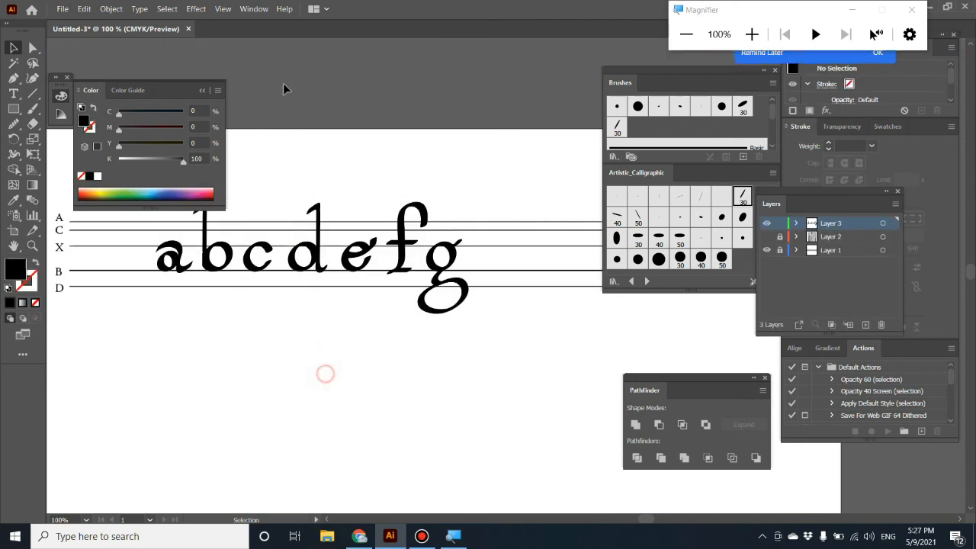
{"action": "left_click", "coordinate": [202, 90]}
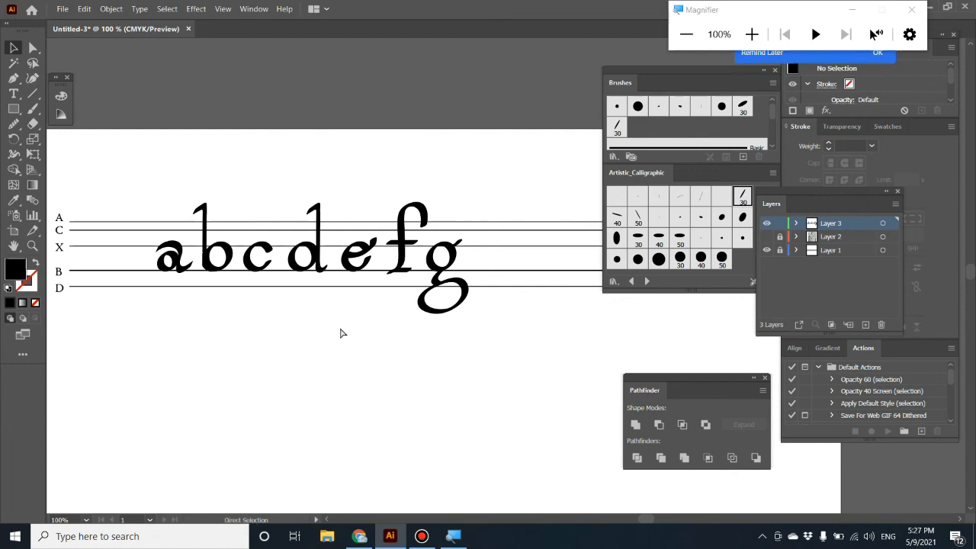
Zoom in on the letters and move the Brushes and Artistic_Calligraphic panels aside to uncover the f and g
{"action": "key", "text": "ctrl+equal"}
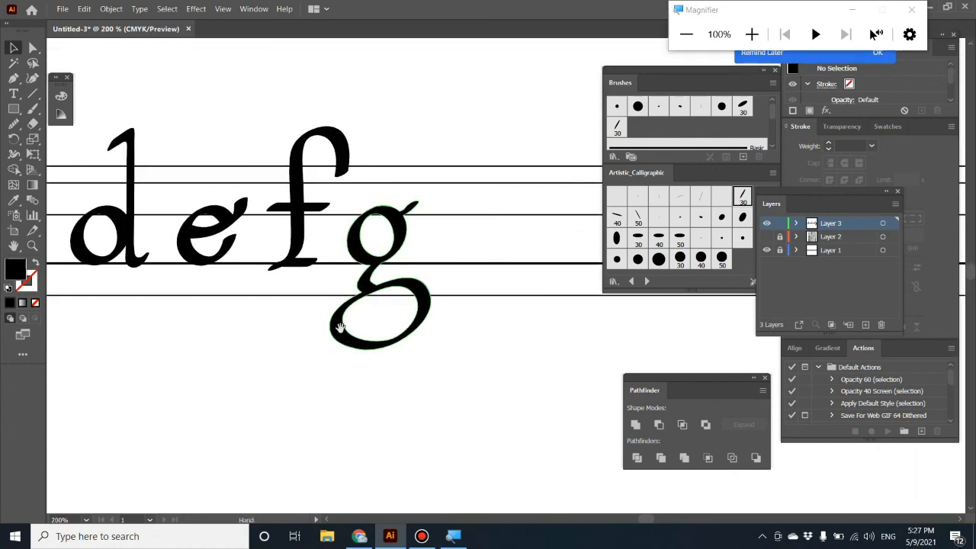
{"action": "key", "text": "minus"}
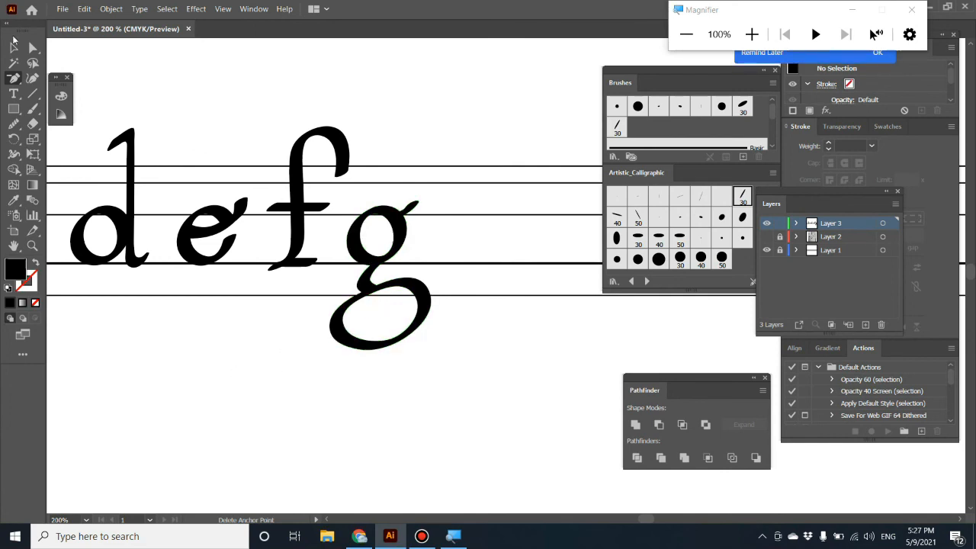
{"action": "left_click", "coordinate": [13, 48]}
{"action": "left_click_drag", "start_coordinate": [193, 374], "coordinate": [497, 449]}
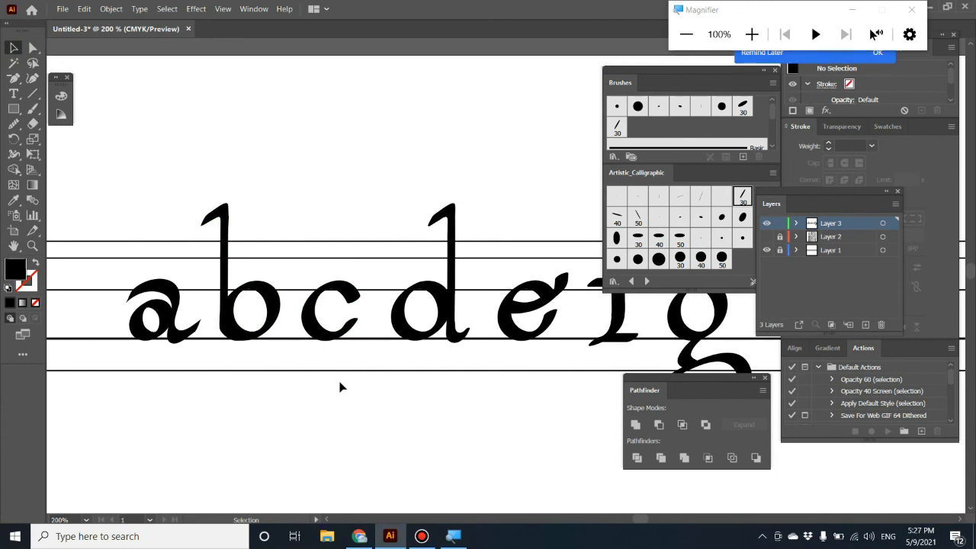
{"action": "mouse_move", "coordinate": [724, 75]}
{"action": "left_mouse_down"}
{"action": "mouse_move", "coordinate": [921, 397]}
{"action": "mouse_move", "coordinate": [921, 442]}
{"action": "mouse_move", "coordinate": [907, 299]}
{"action": "mouse_move", "coordinate": [907, 358]}
{"action": "left_mouse_up"}
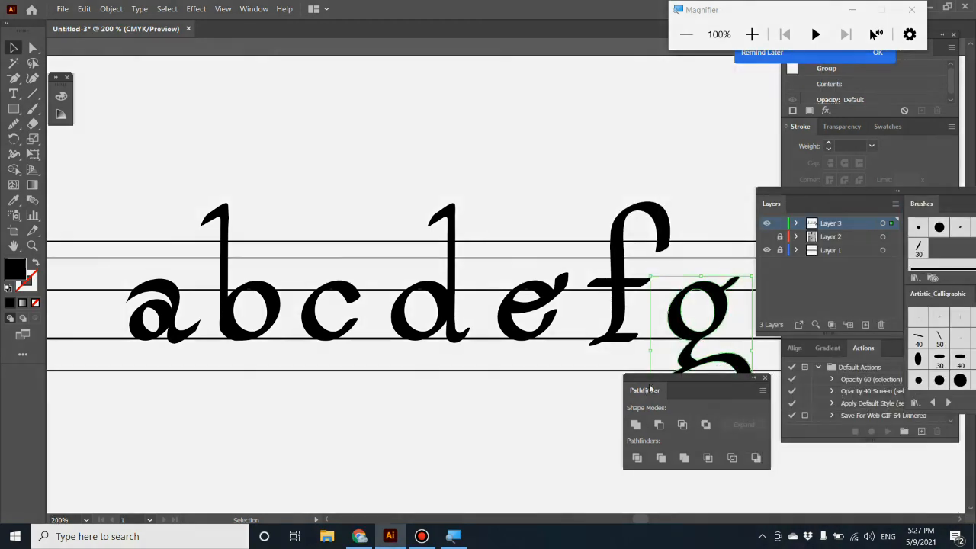